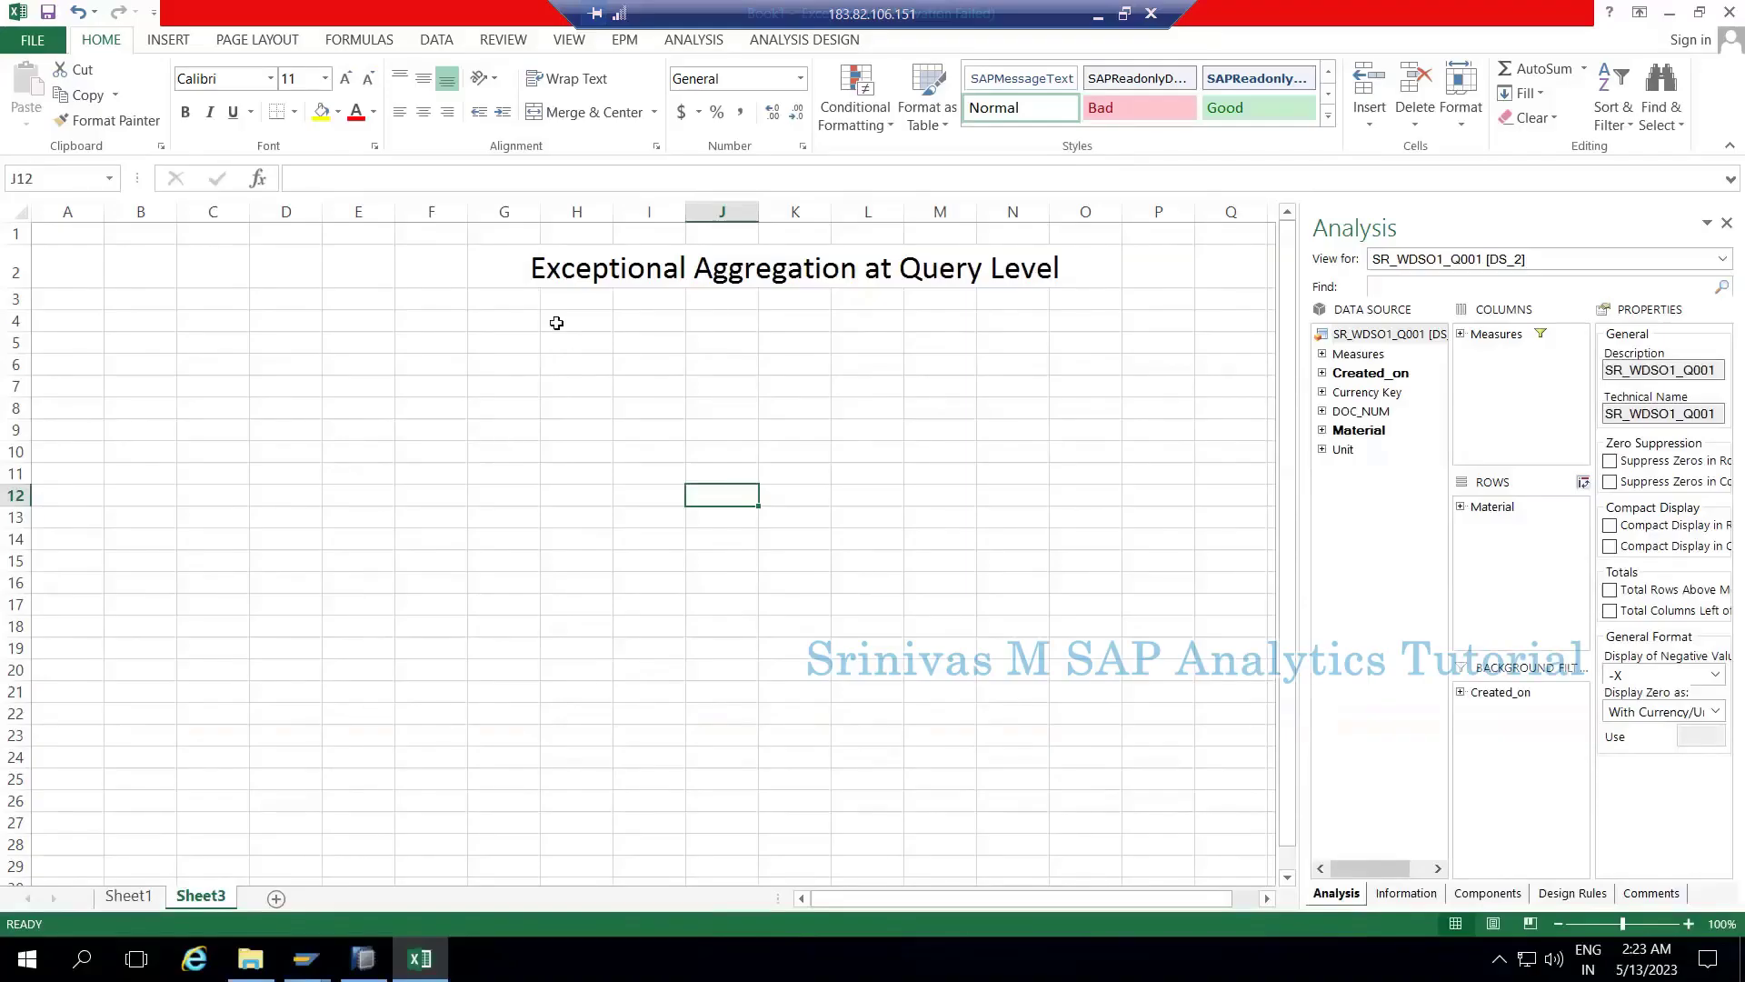
Bring the SAP Data Browser for table /BIC/ASR_WDSO11 and its five records to the front.
{"action": "left_click", "coordinate": [609, 273]}
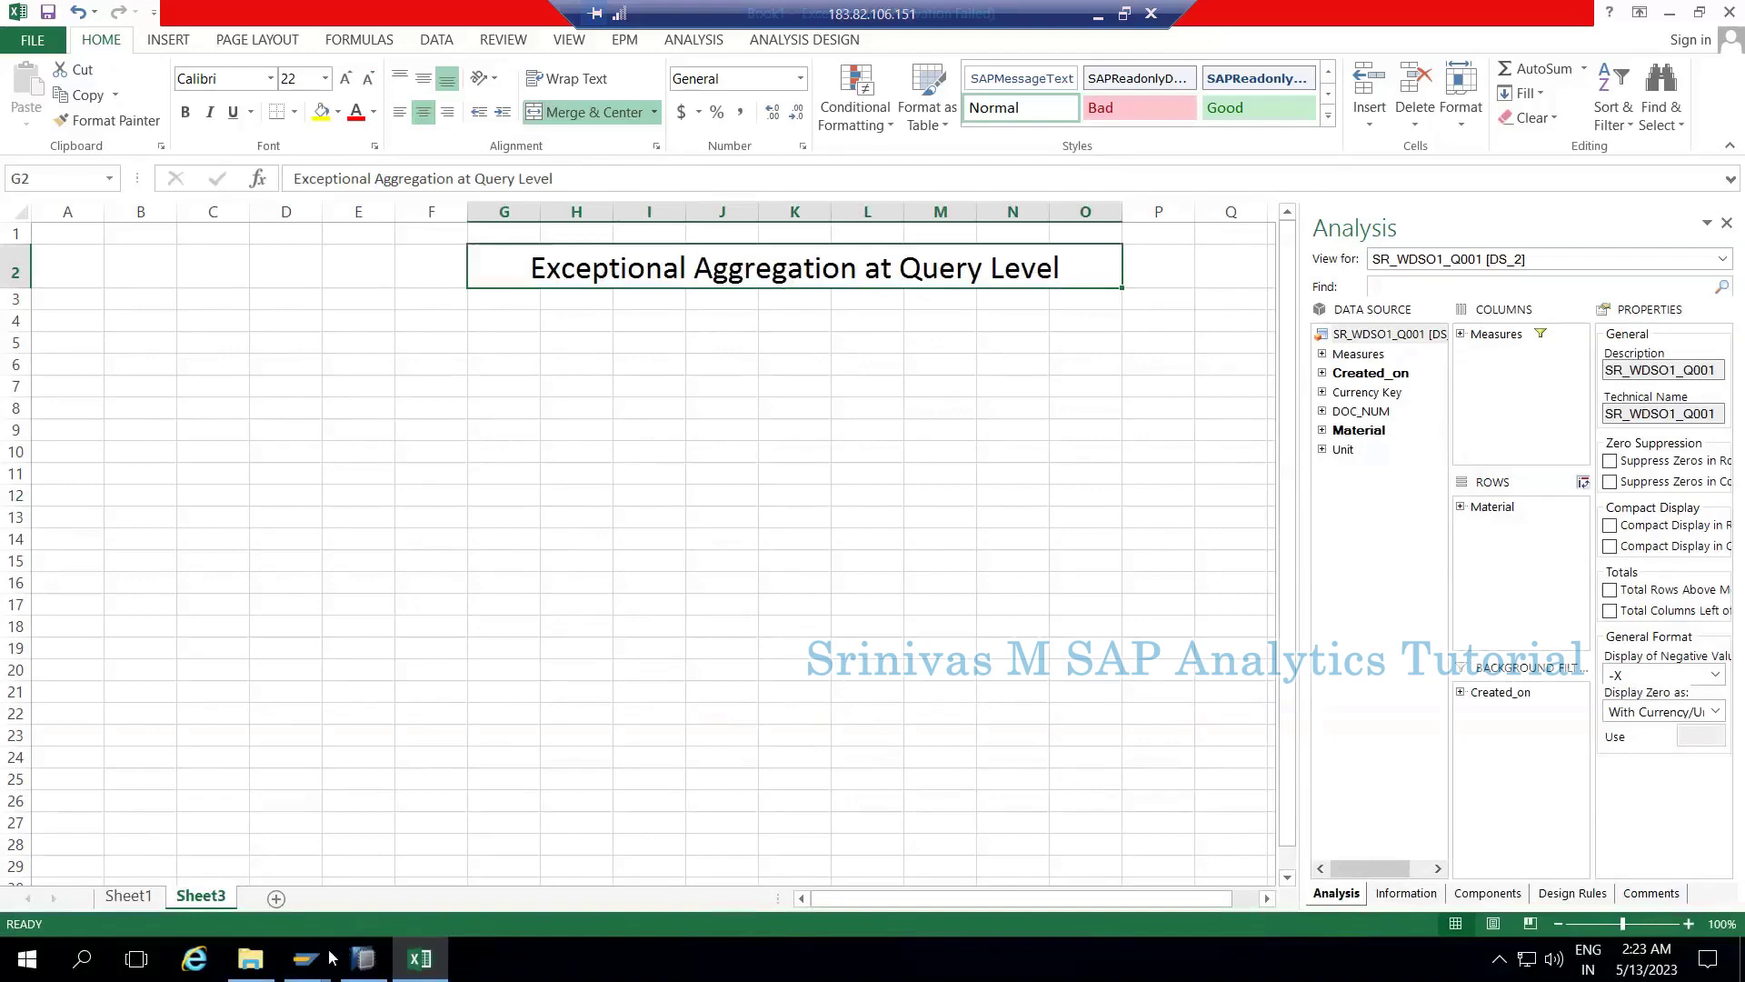
{"action": "mouse_move", "coordinate": [329, 958]}
{"action": "left_click", "coordinate": [347, 897]}
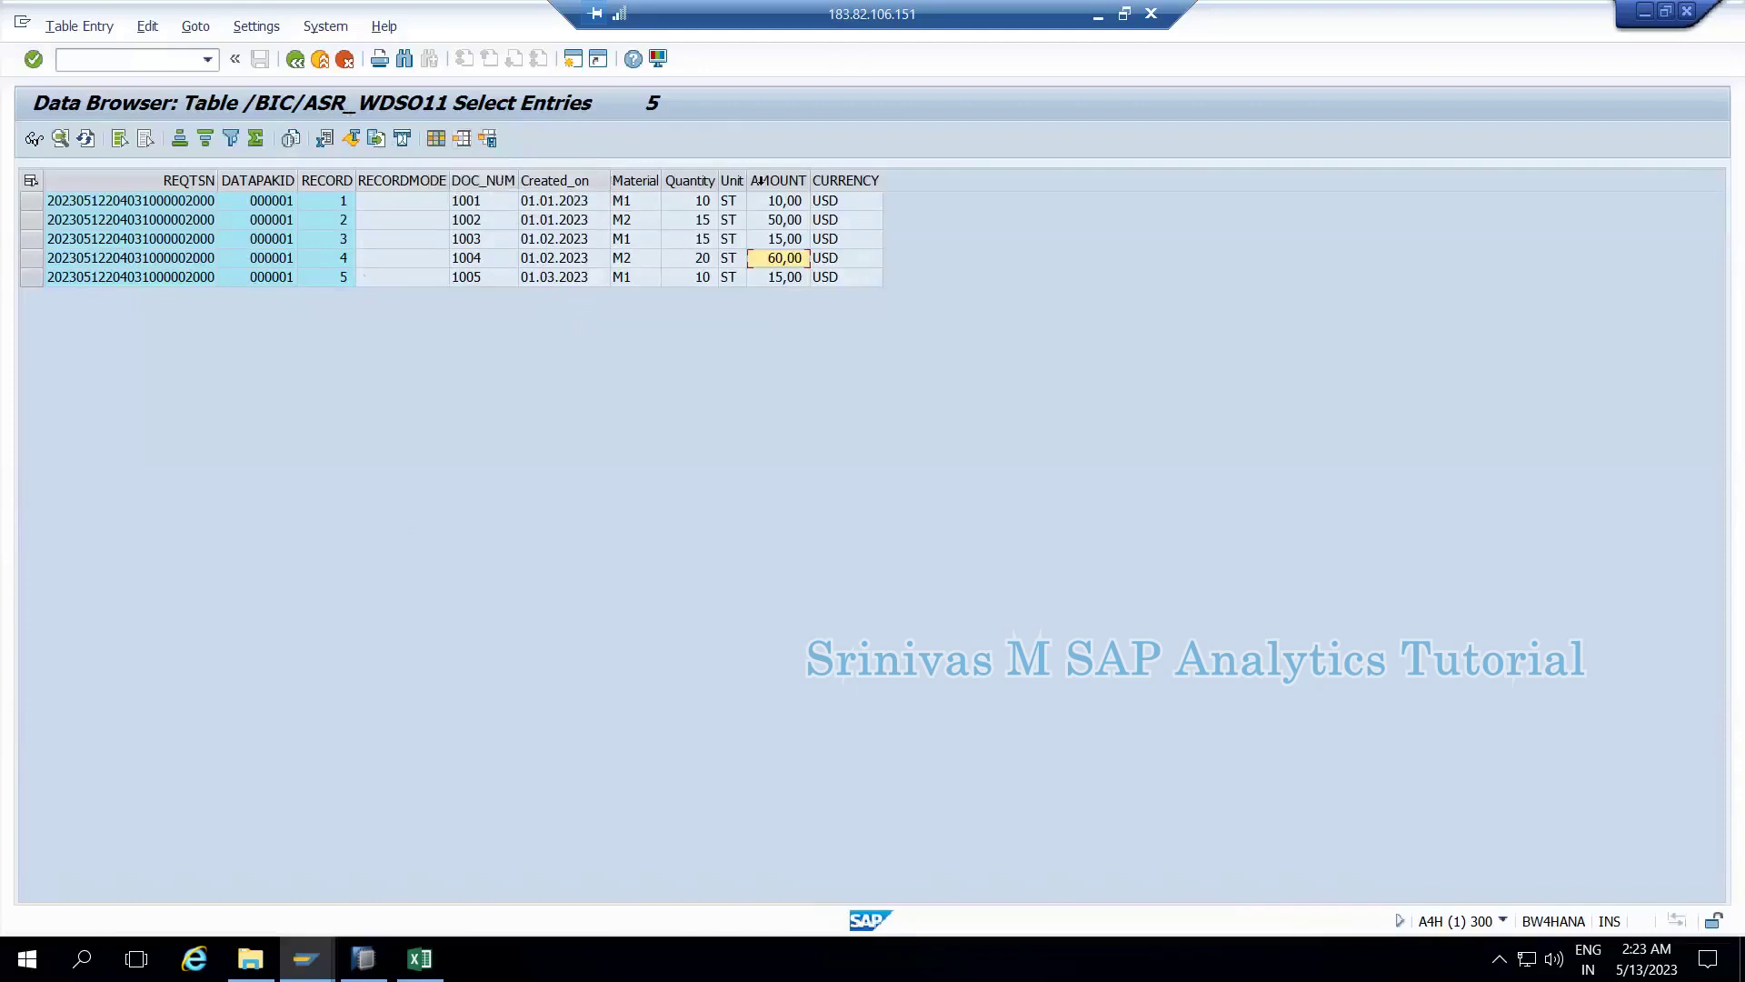
{"action": "left_click_drag", "start_coordinate": [482, 180], "coordinate": [801, 183]}
{"action": "left_click", "coordinate": [471, 258]}
{"action": "left_click", "coordinate": [459, 201]}
{"action": "left_click_drag", "start_coordinate": [30, 201], "coordinate": [30, 260]}
{"action": "left_click", "coordinate": [31, 277]}
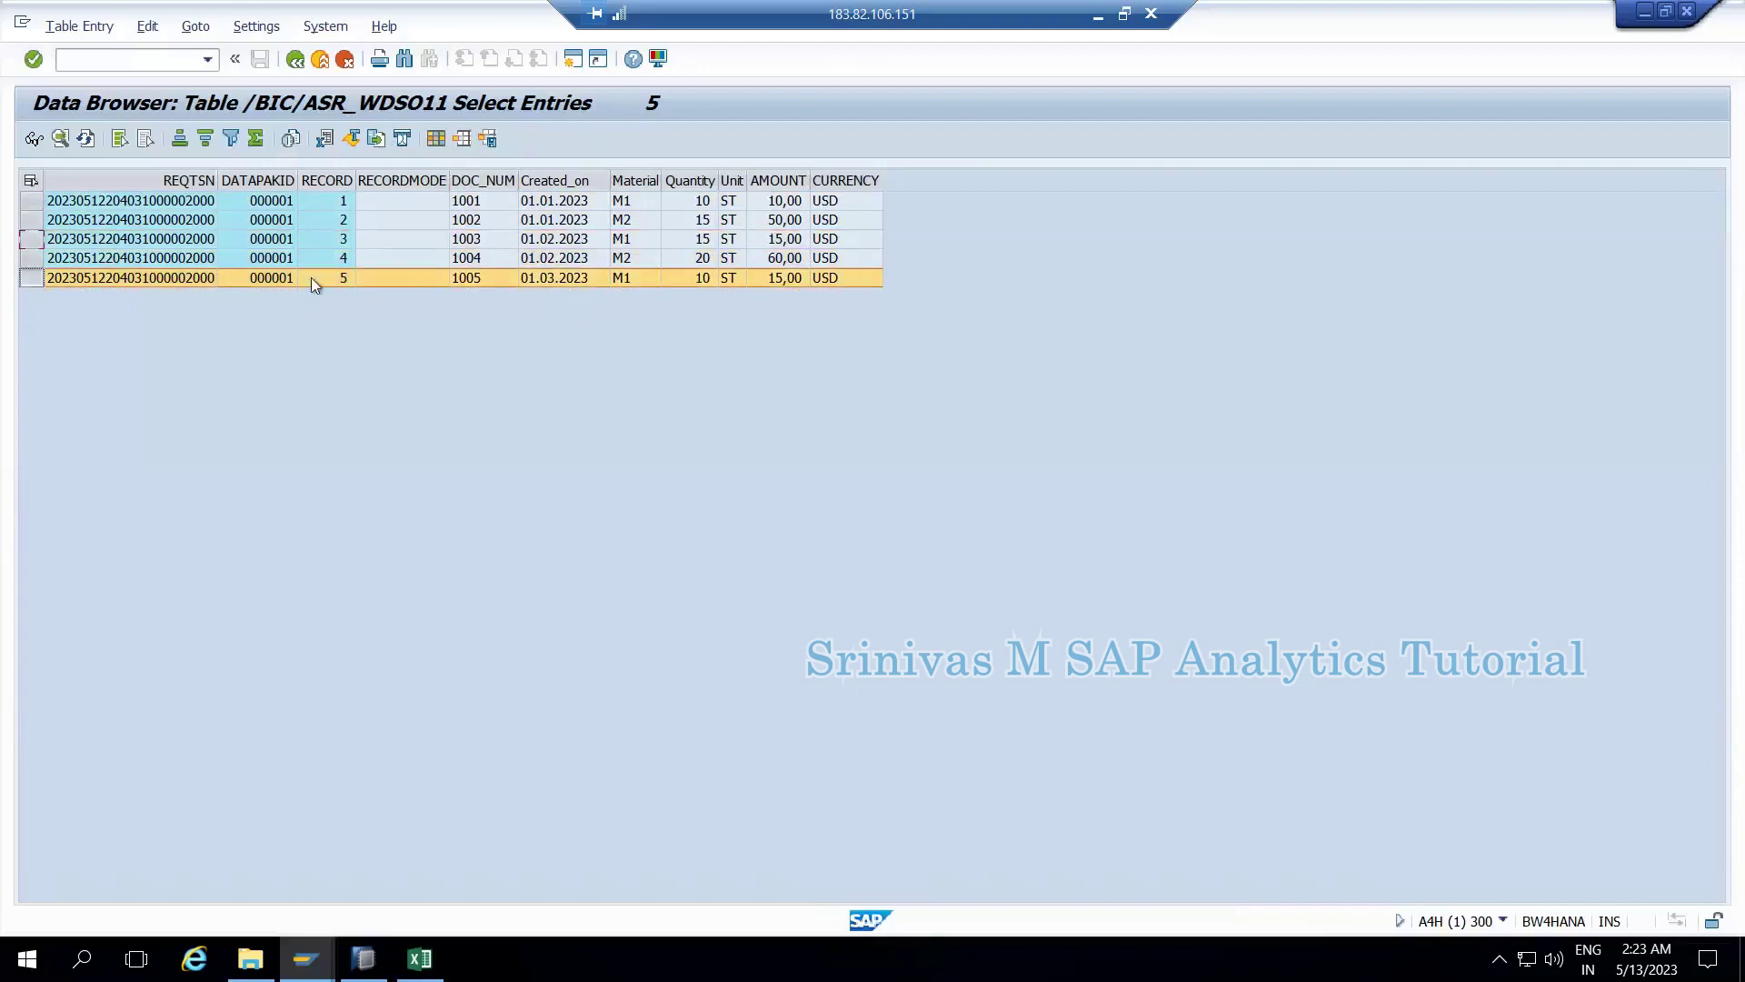
{"action": "left_click", "coordinate": [638, 179]}
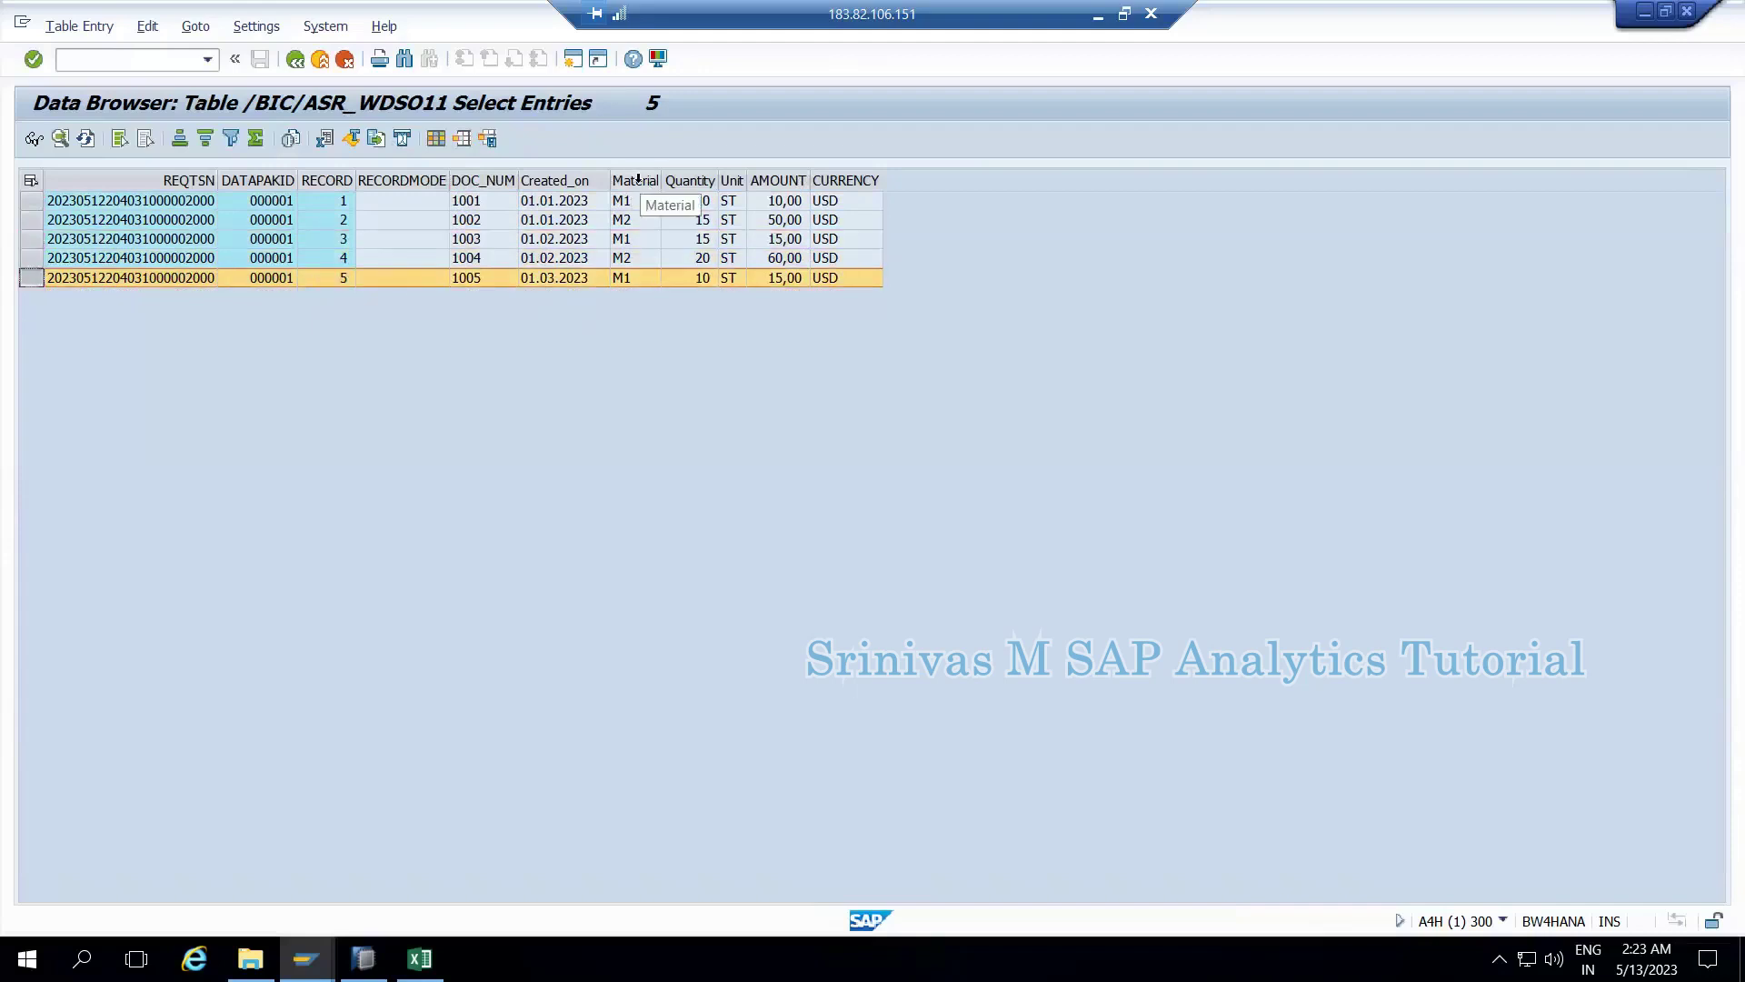
{"action": "left_click", "coordinate": [641, 205]}
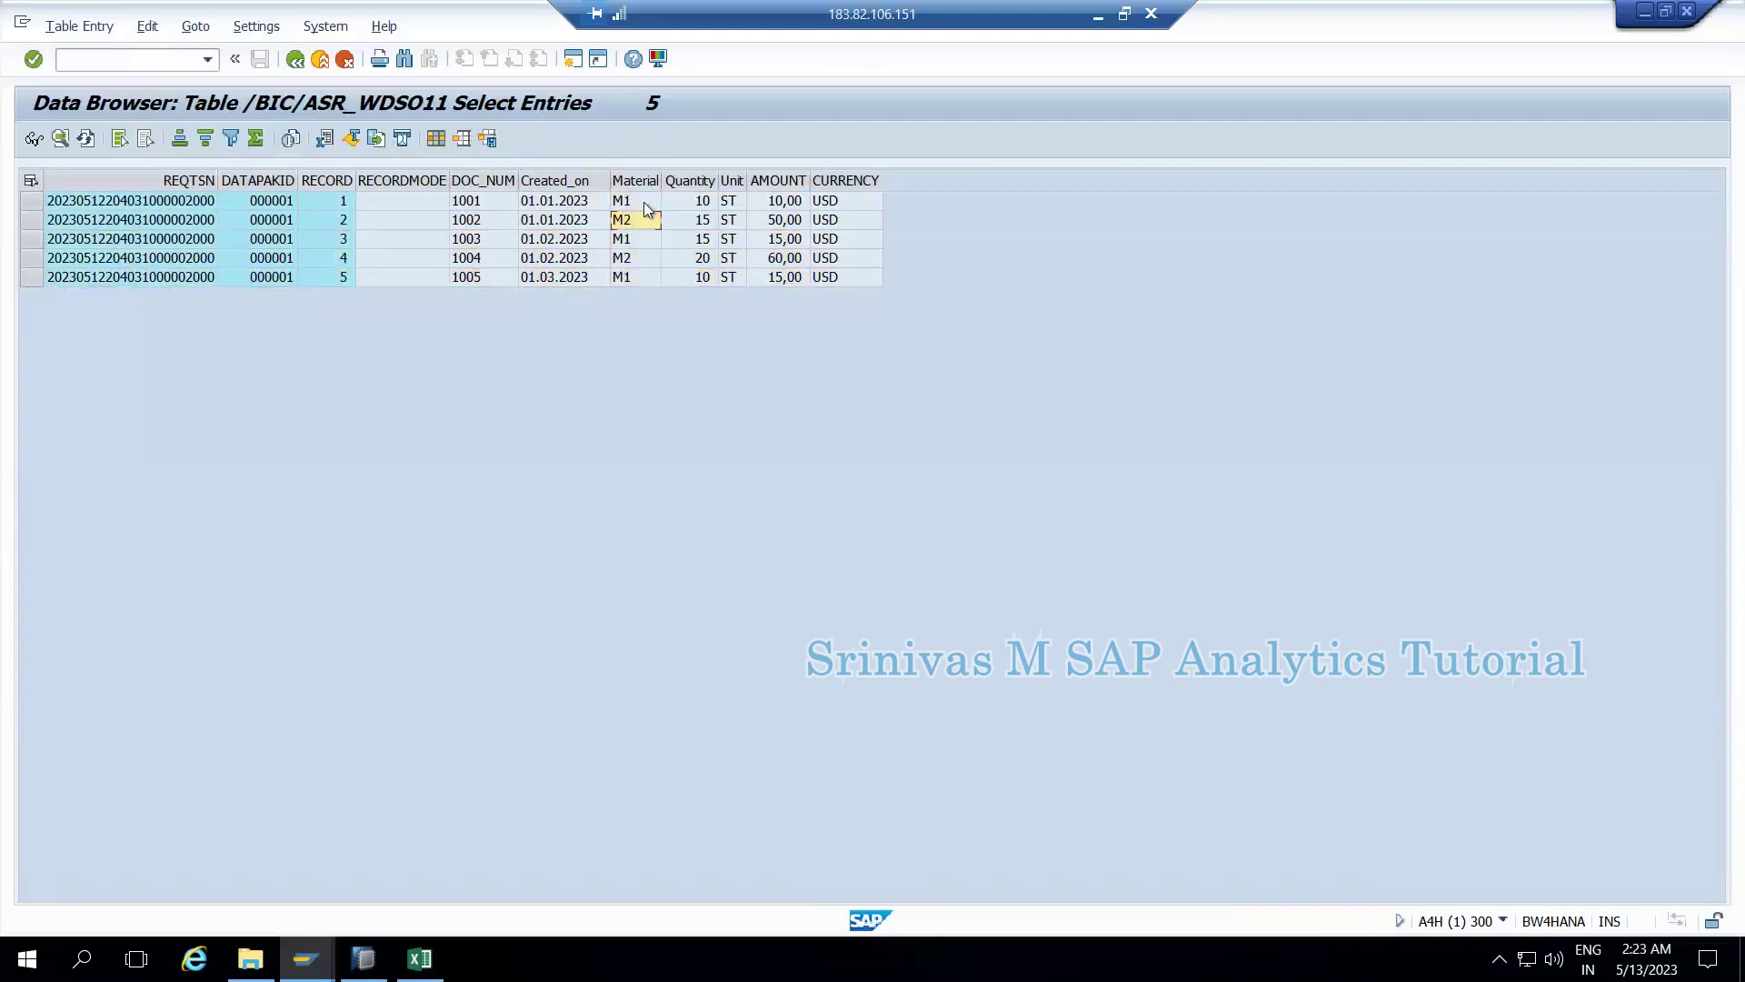
{"action": "left_click", "coordinate": [682, 181]}
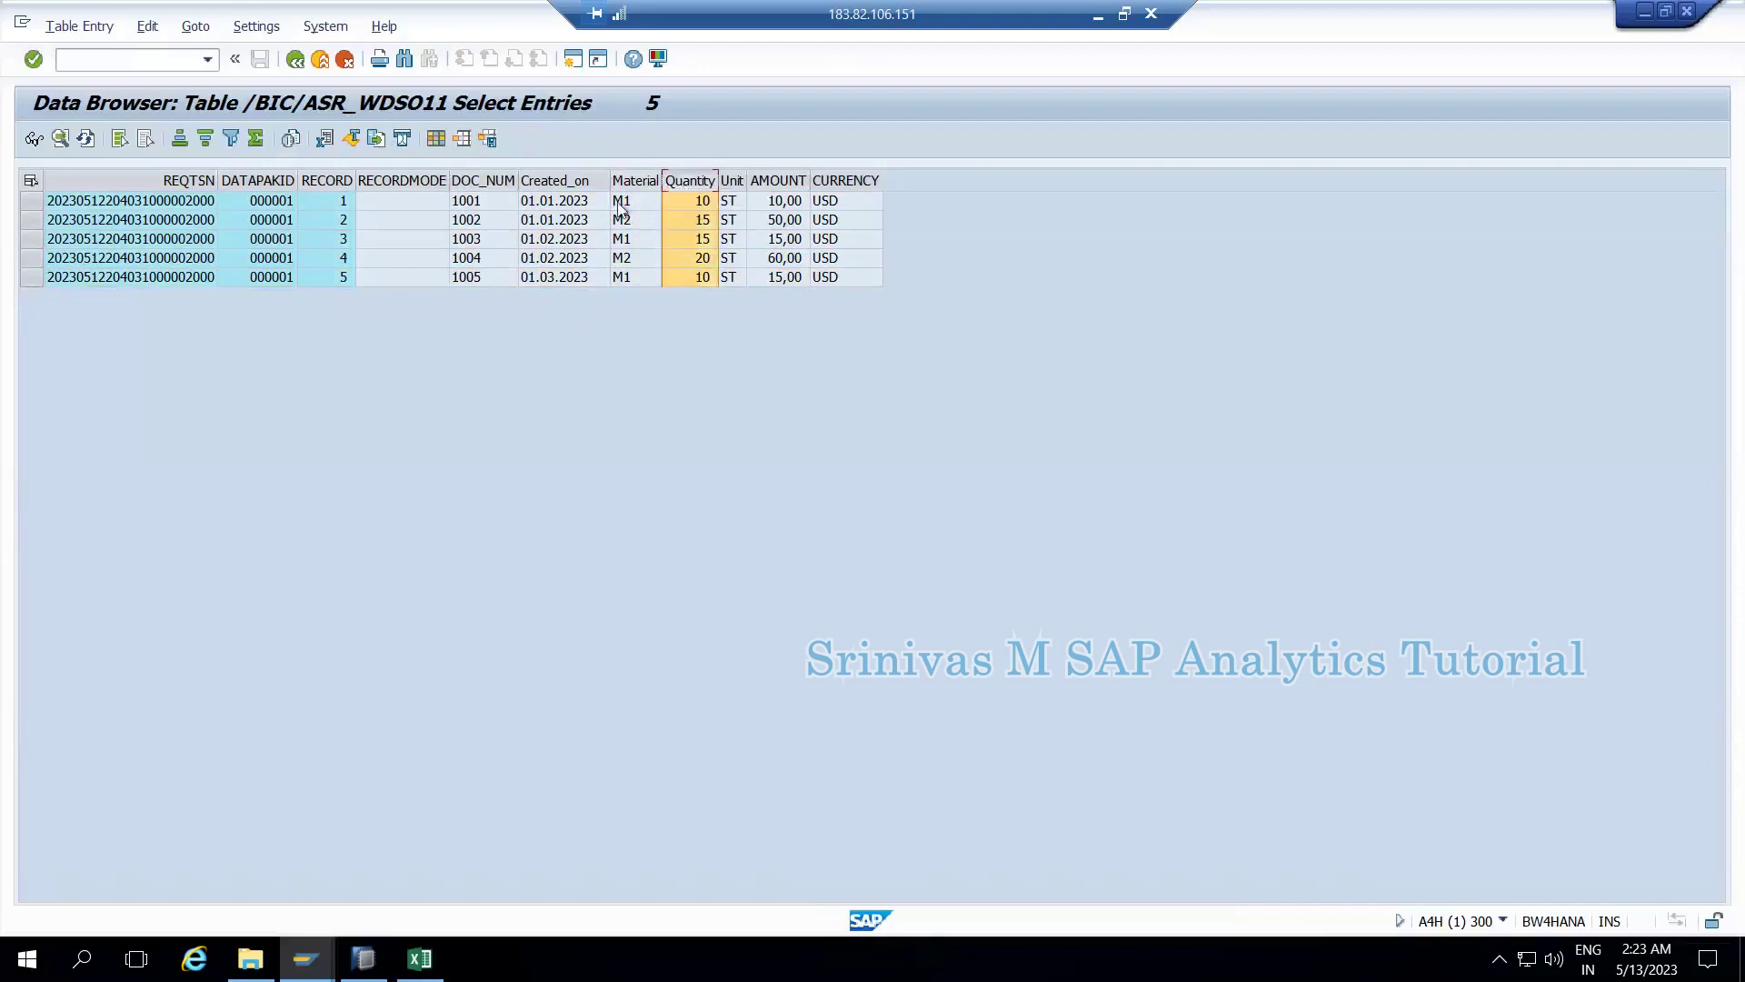
{"action": "left_click", "coordinate": [634, 205]}
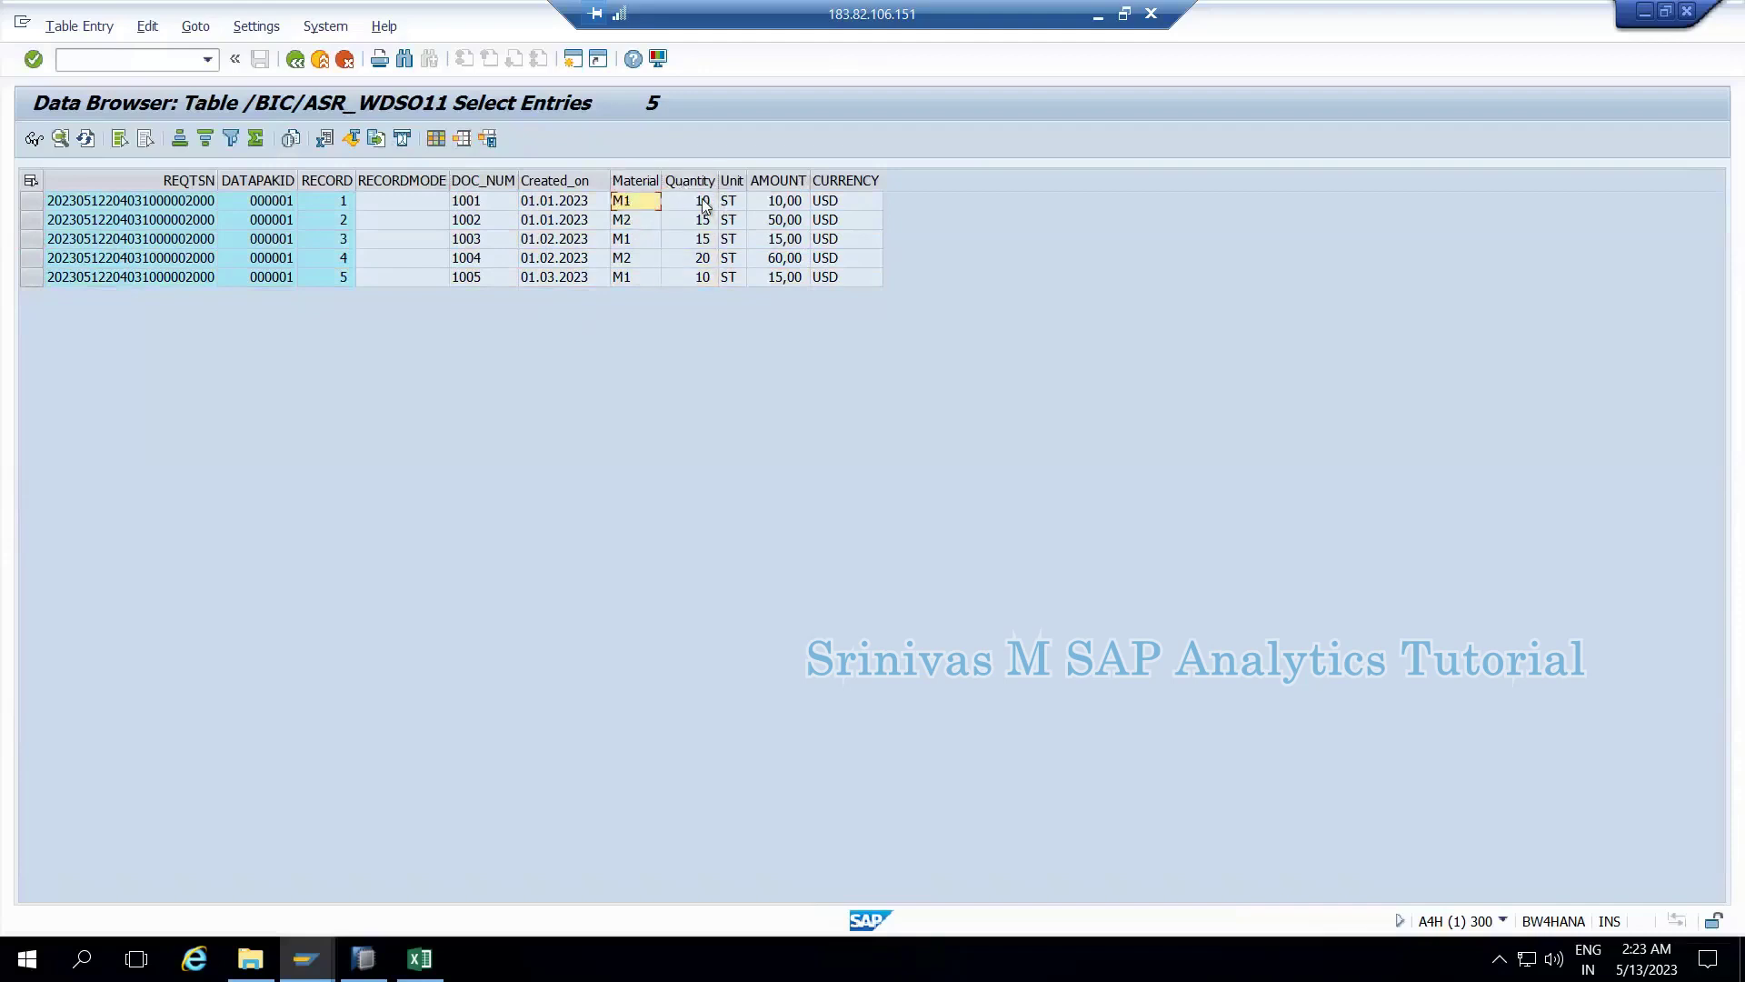
{"action": "key", "text": "Tab"}
{"action": "left_click", "coordinate": [782, 201]}
{"action": "left_click", "coordinate": [35, 239]}
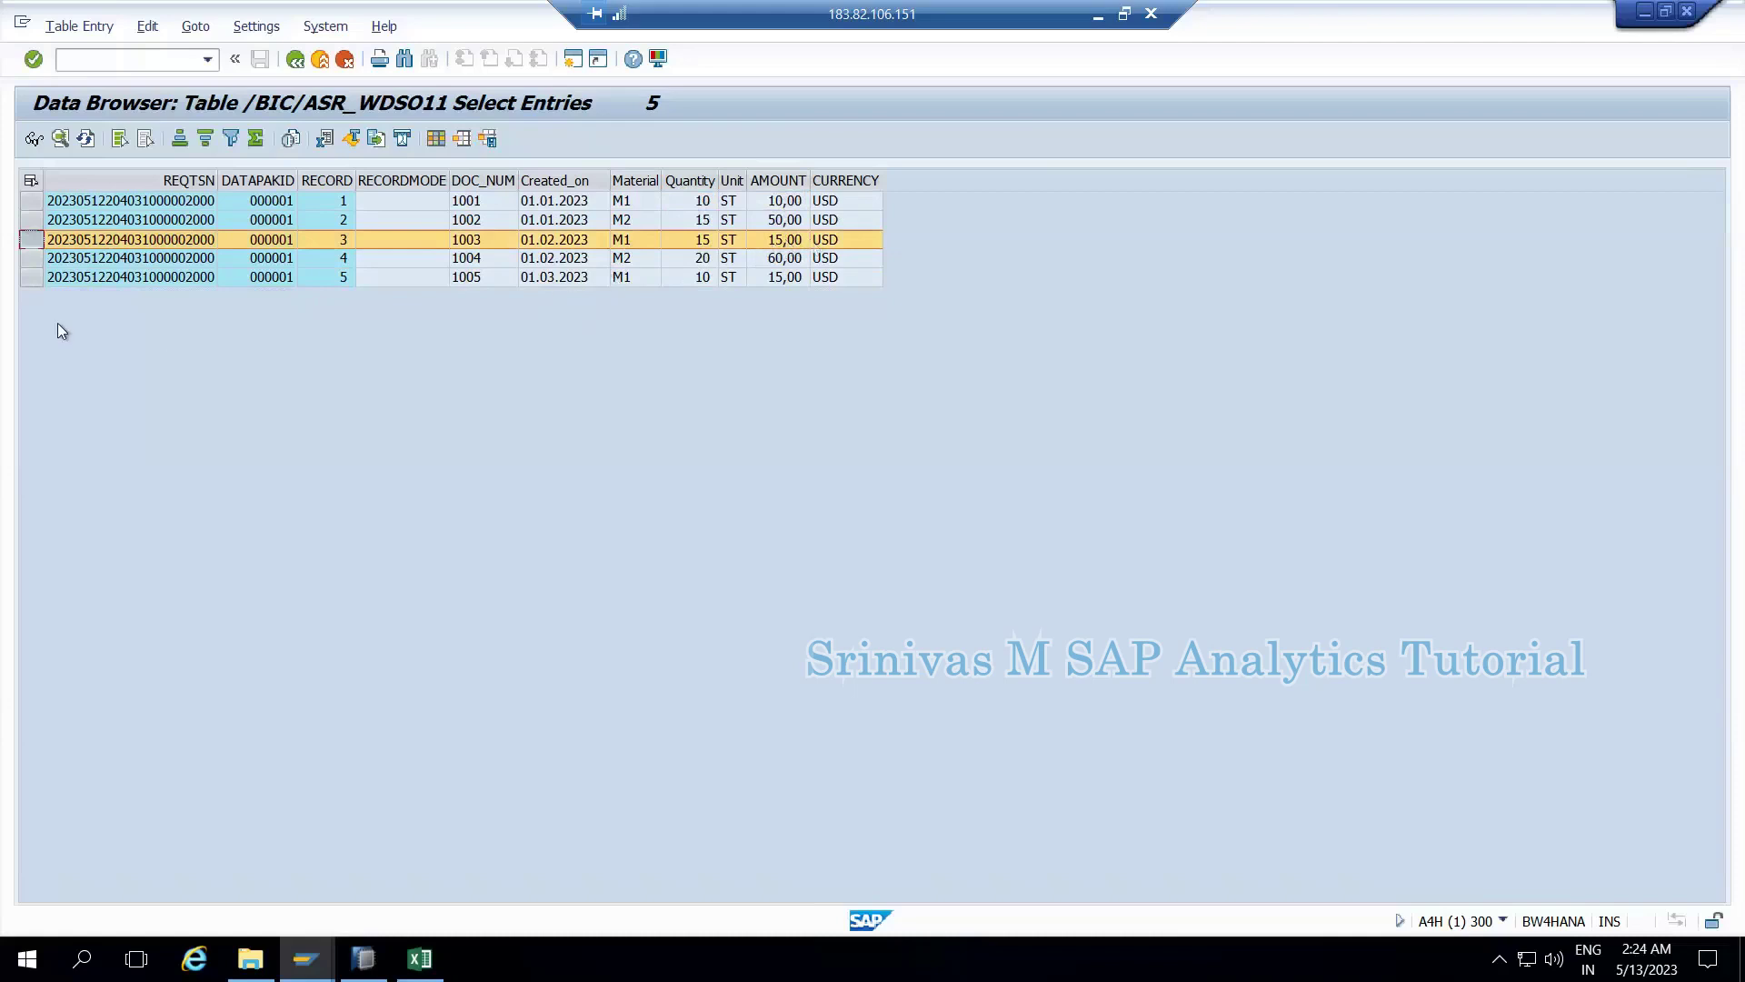
{"action": "left_click", "coordinate": [54, 278]}
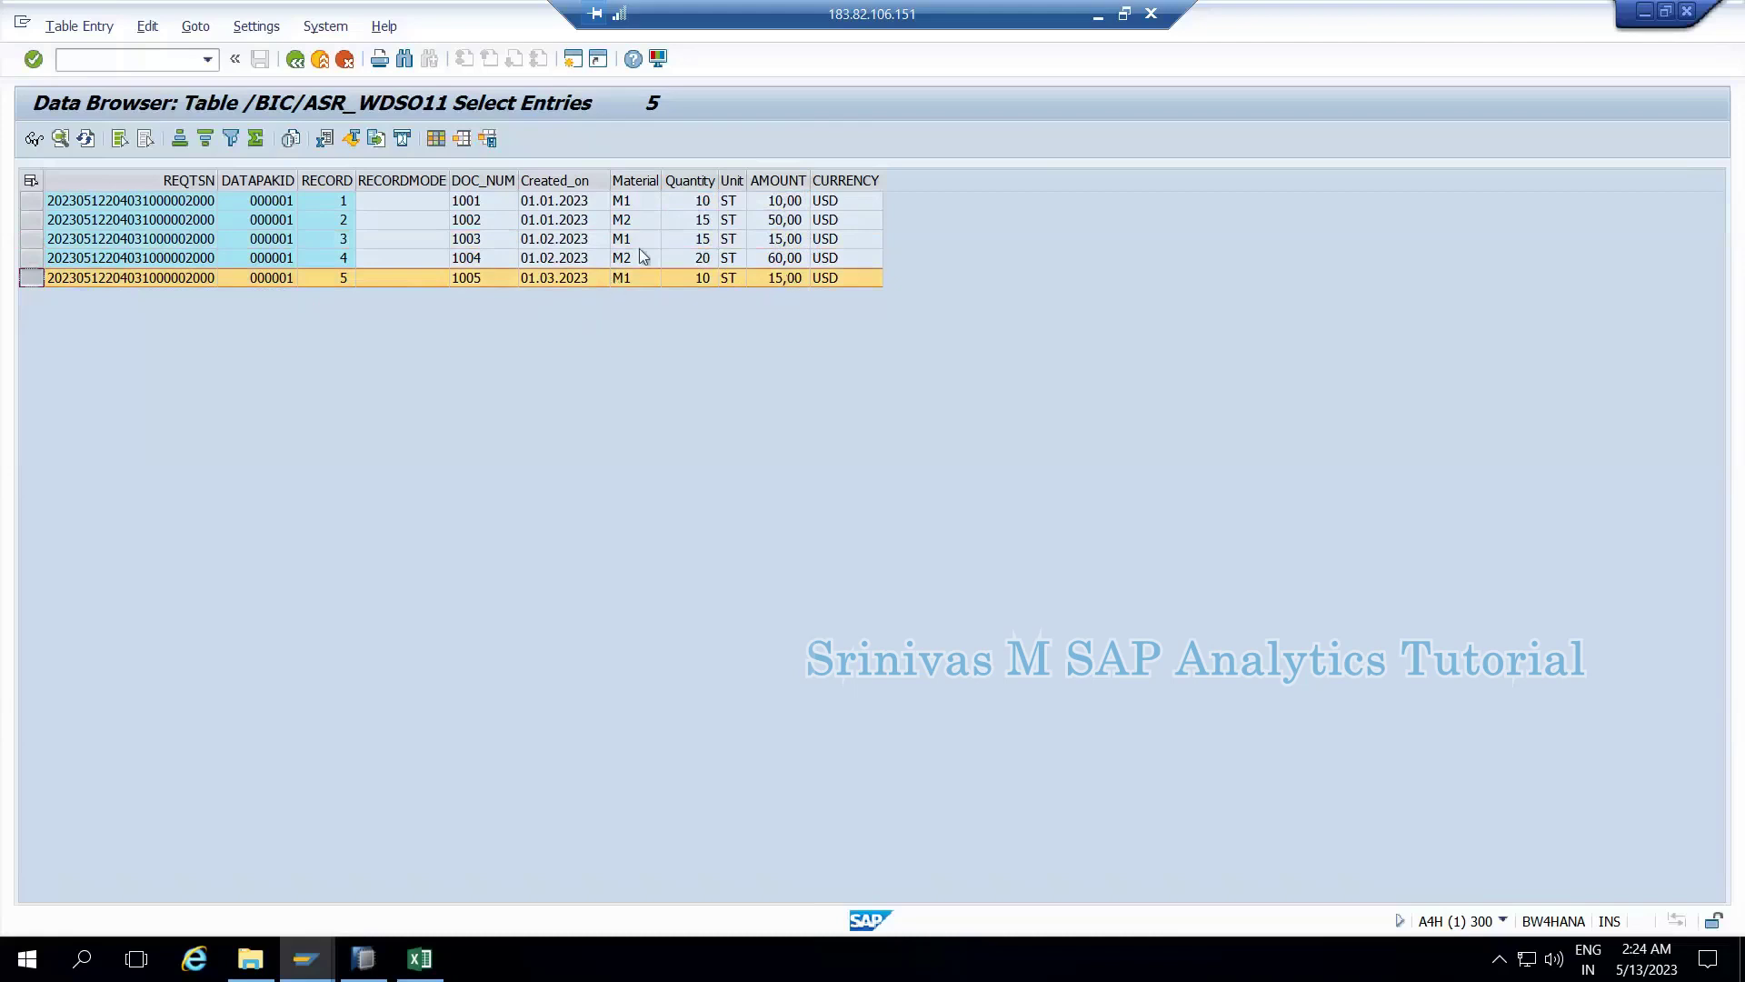
{"action": "left_click", "coordinate": [29, 221]}
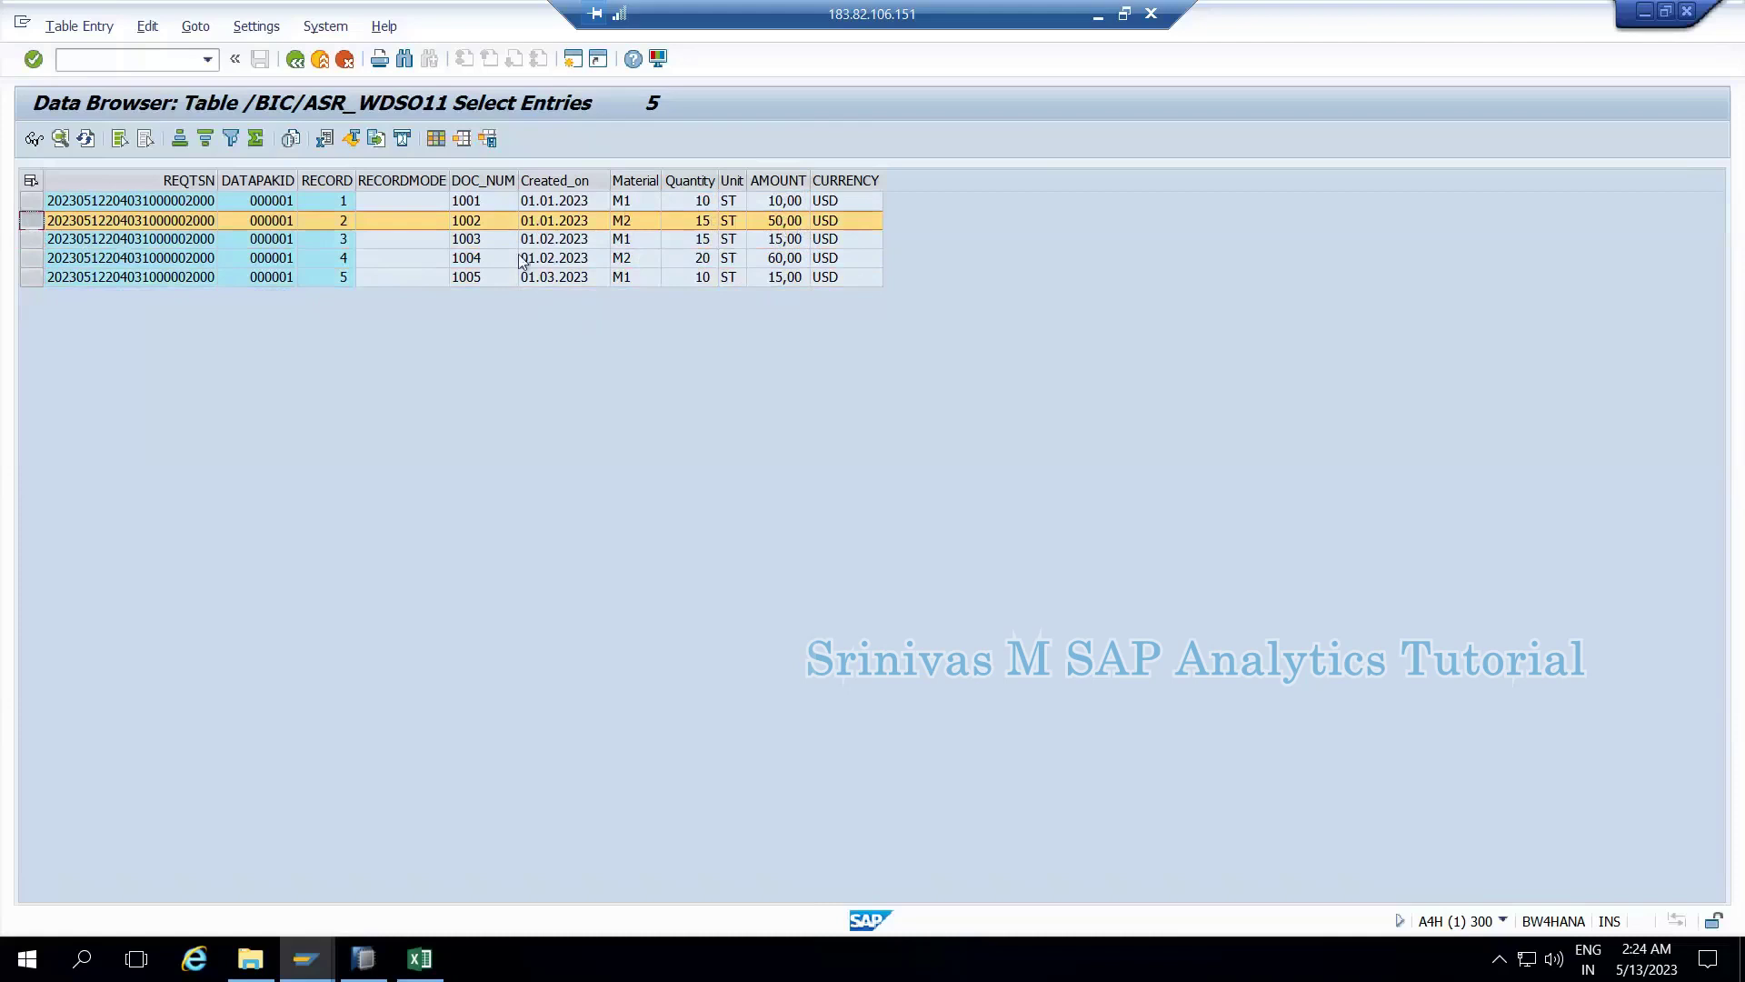
{"action": "left_click", "coordinate": [802, 262]}
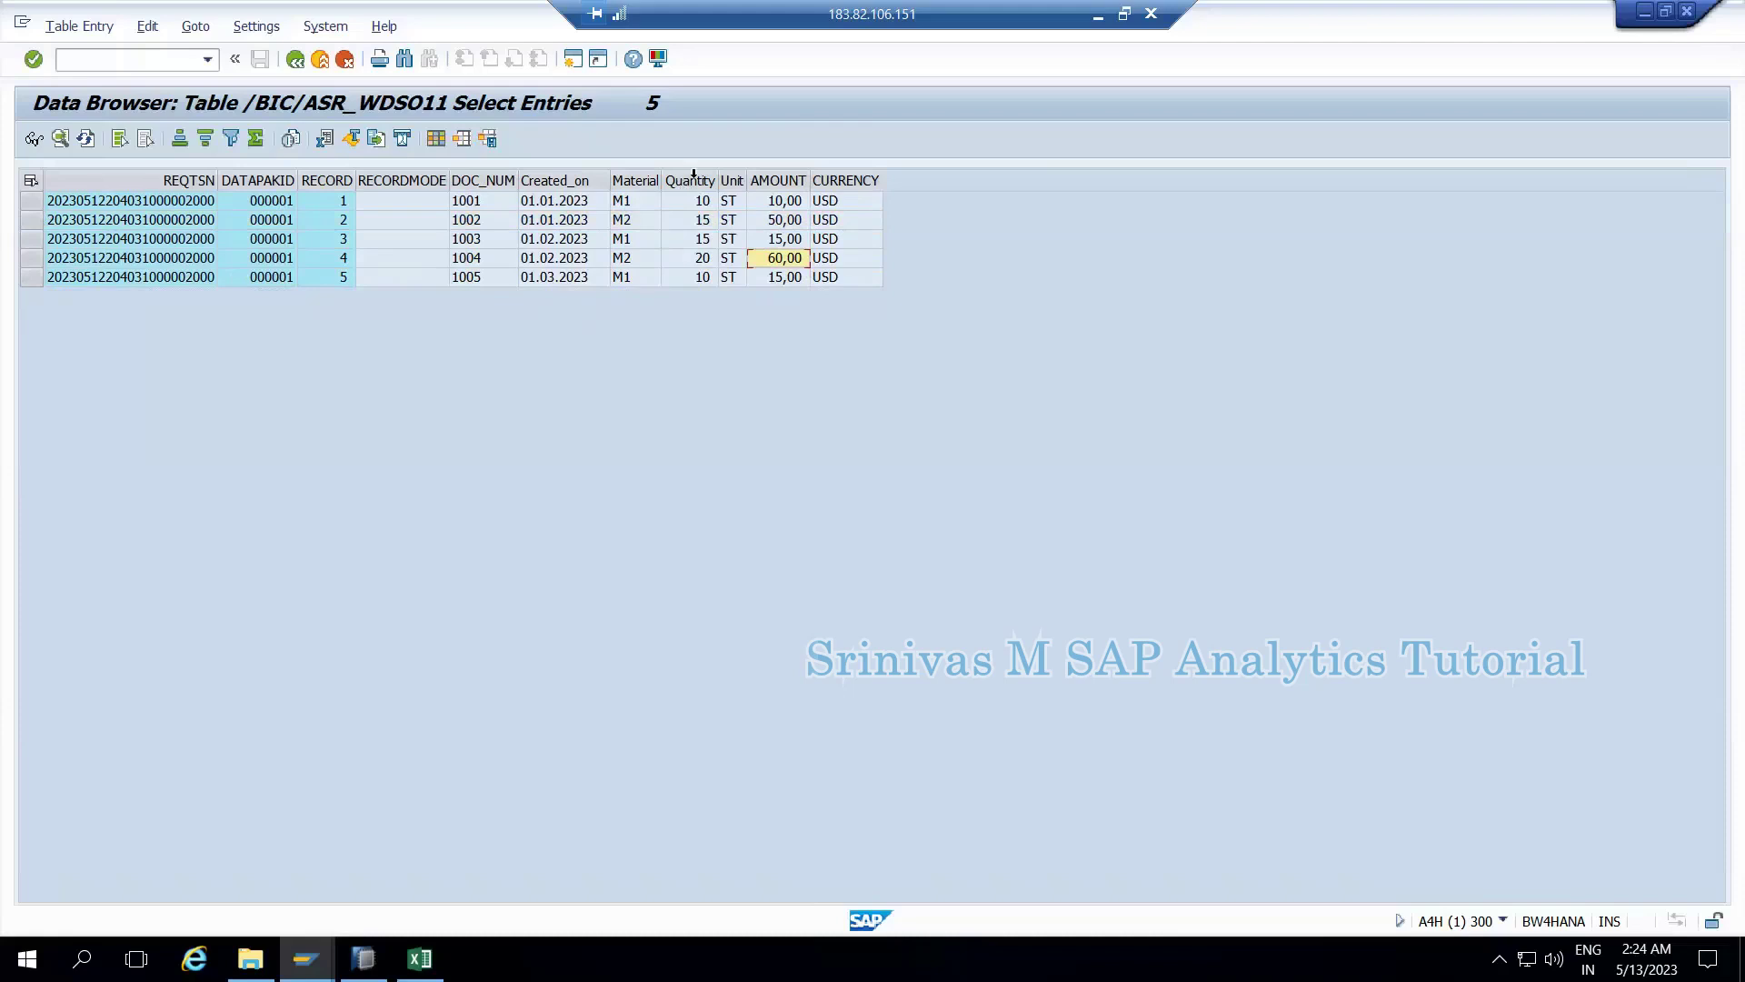
{"action": "left_click_drag", "start_coordinate": [694, 175], "coordinate": [459, 257]}
{"action": "left_click", "coordinate": [559, 240]}
{"action": "left_click", "coordinate": [371, 954]}
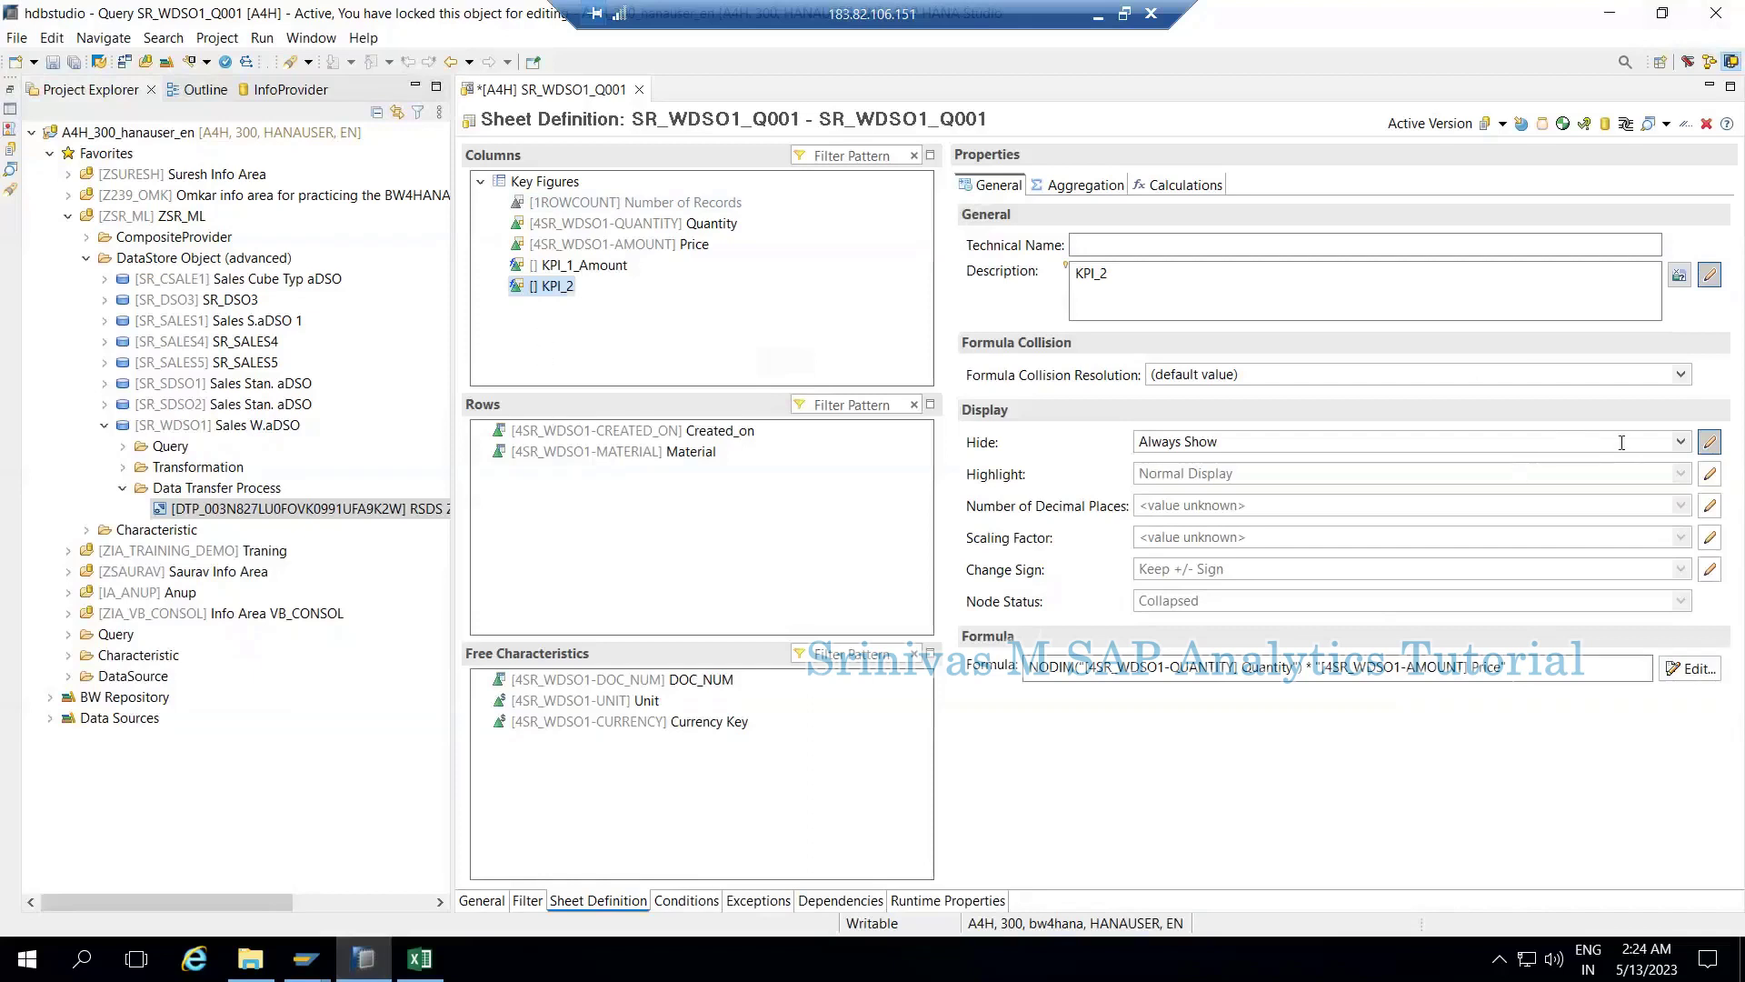
Set KPI_2 to 'Hide (Can Be Shown)' and look over Created_on's properties.
{"action": "left_click", "coordinate": [1680, 443]}
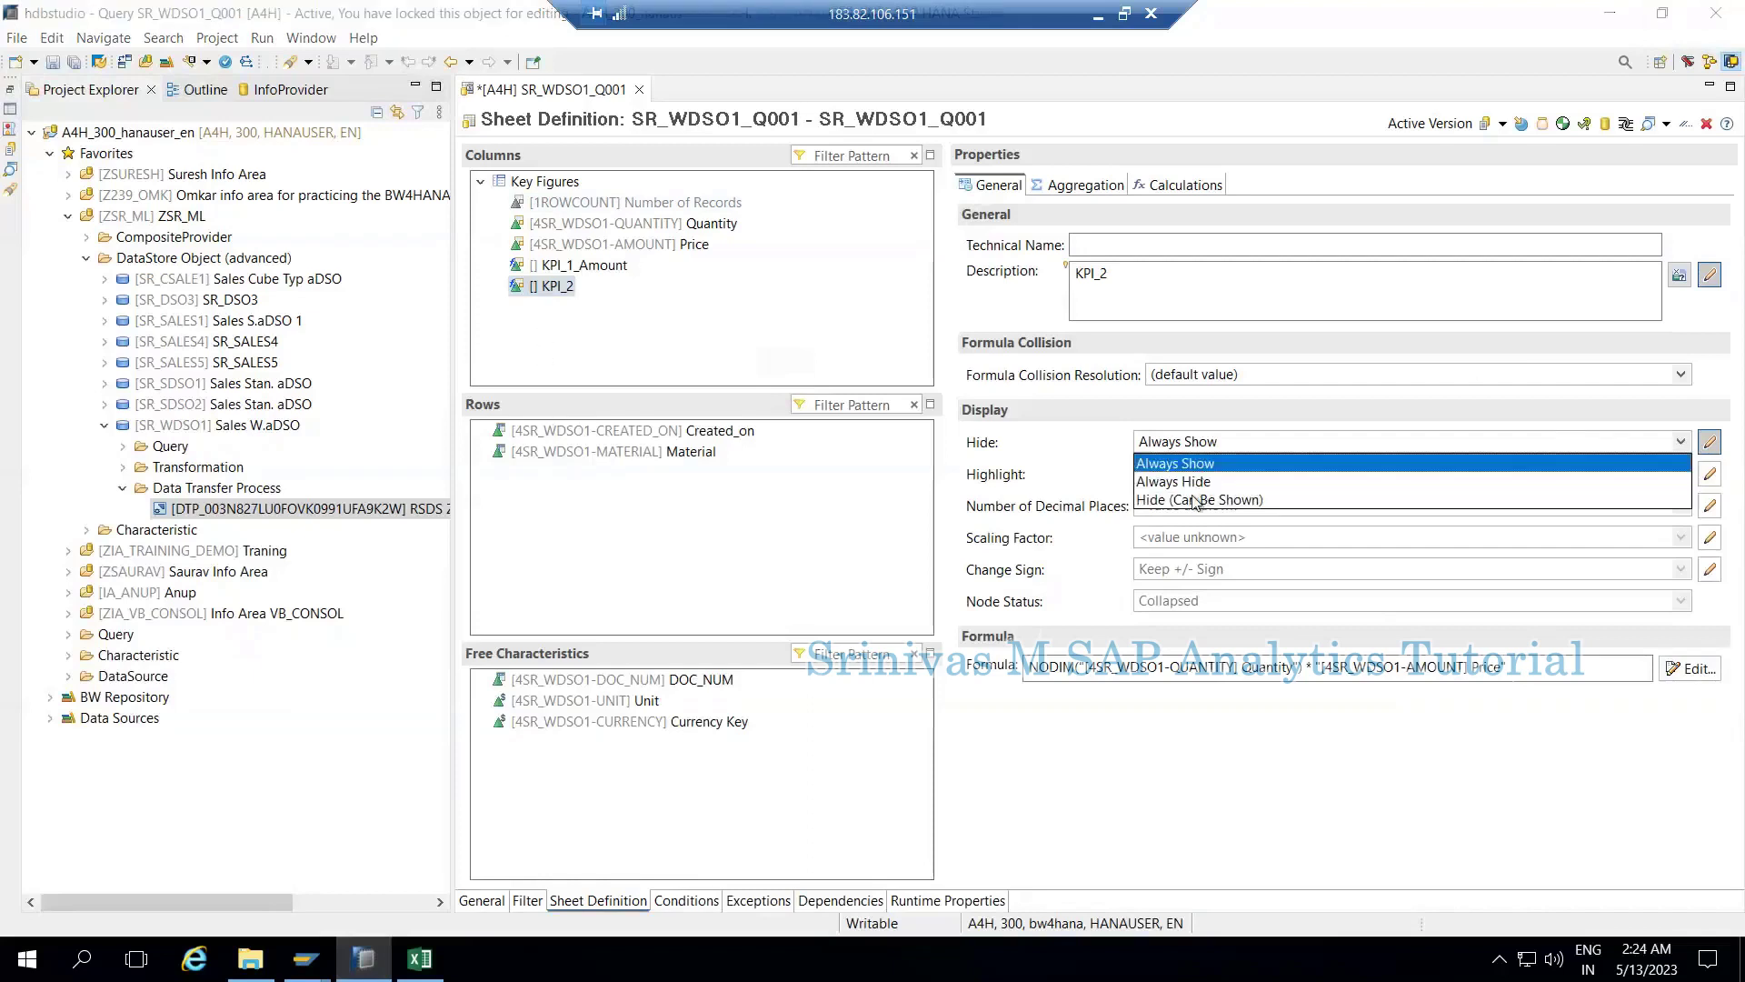
{"action": "left_click", "coordinate": [1197, 500]}
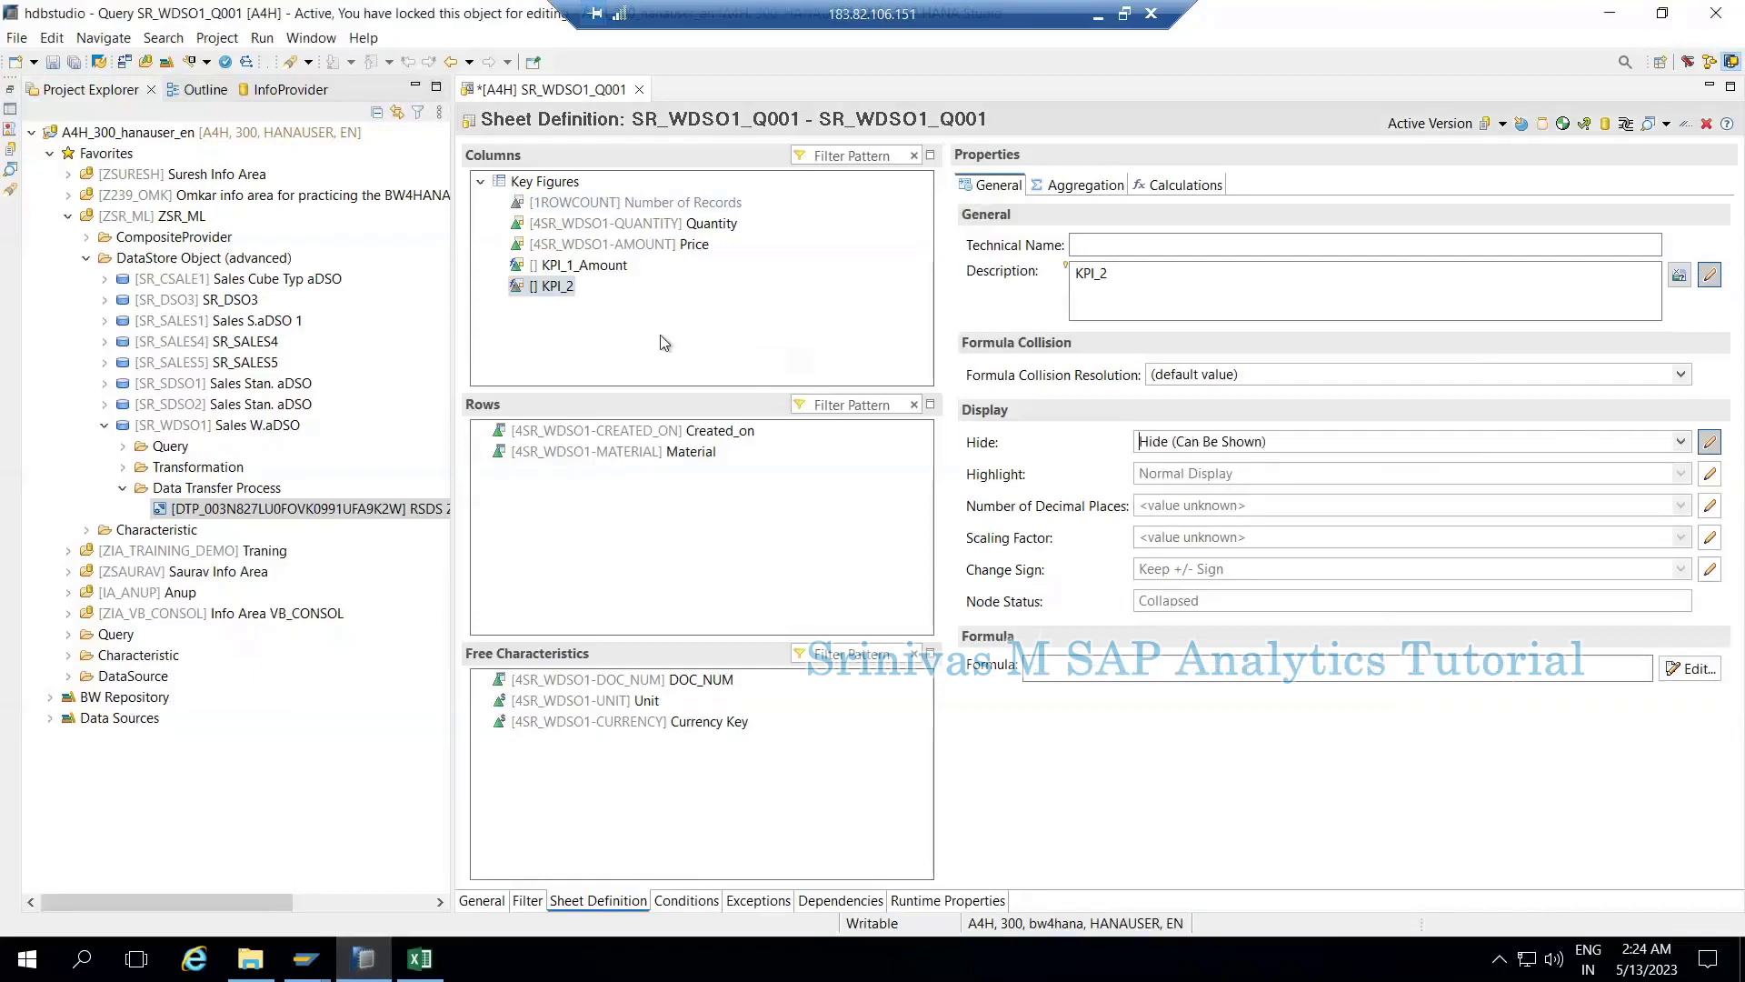
{"action": "left_click", "coordinate": [661, 432]}
{"action": "left_click", "coordinate": [643, 452]}
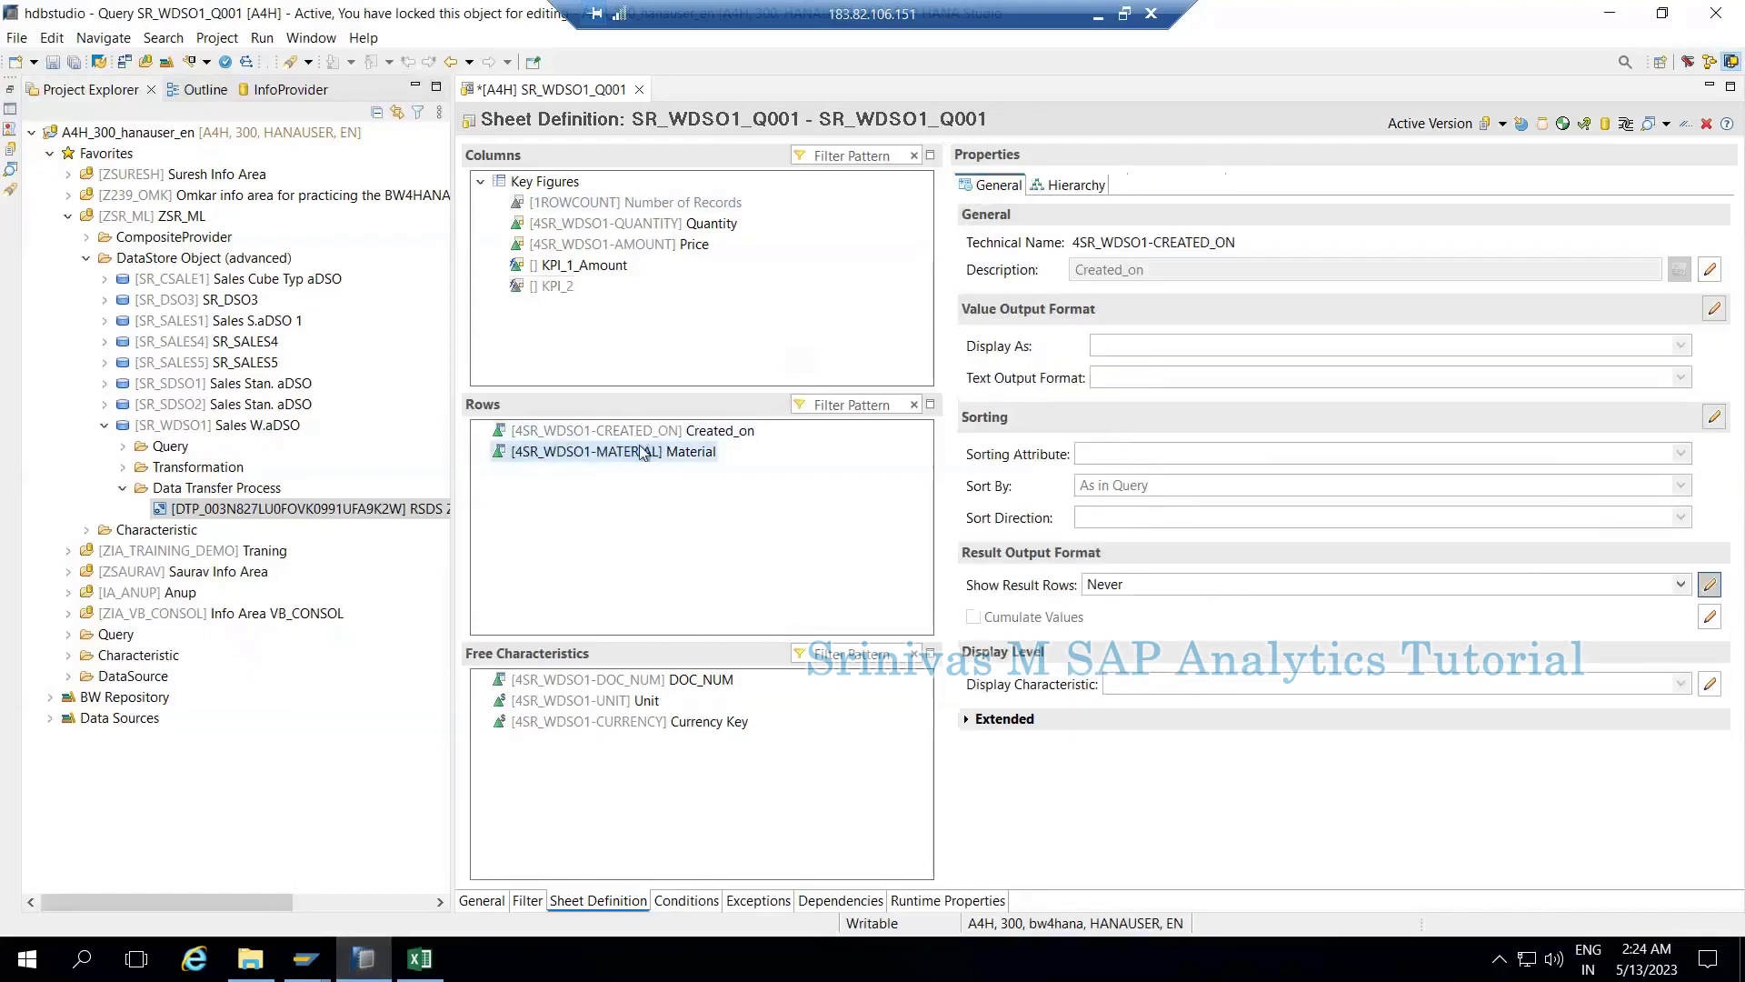
Review the Material, Price, KPI_1_Amount and KPI_2 definitions, save SR_WDSO1_Q001, and return to Excel.
{"action": "left_click", "coordinate": [680, 224]}
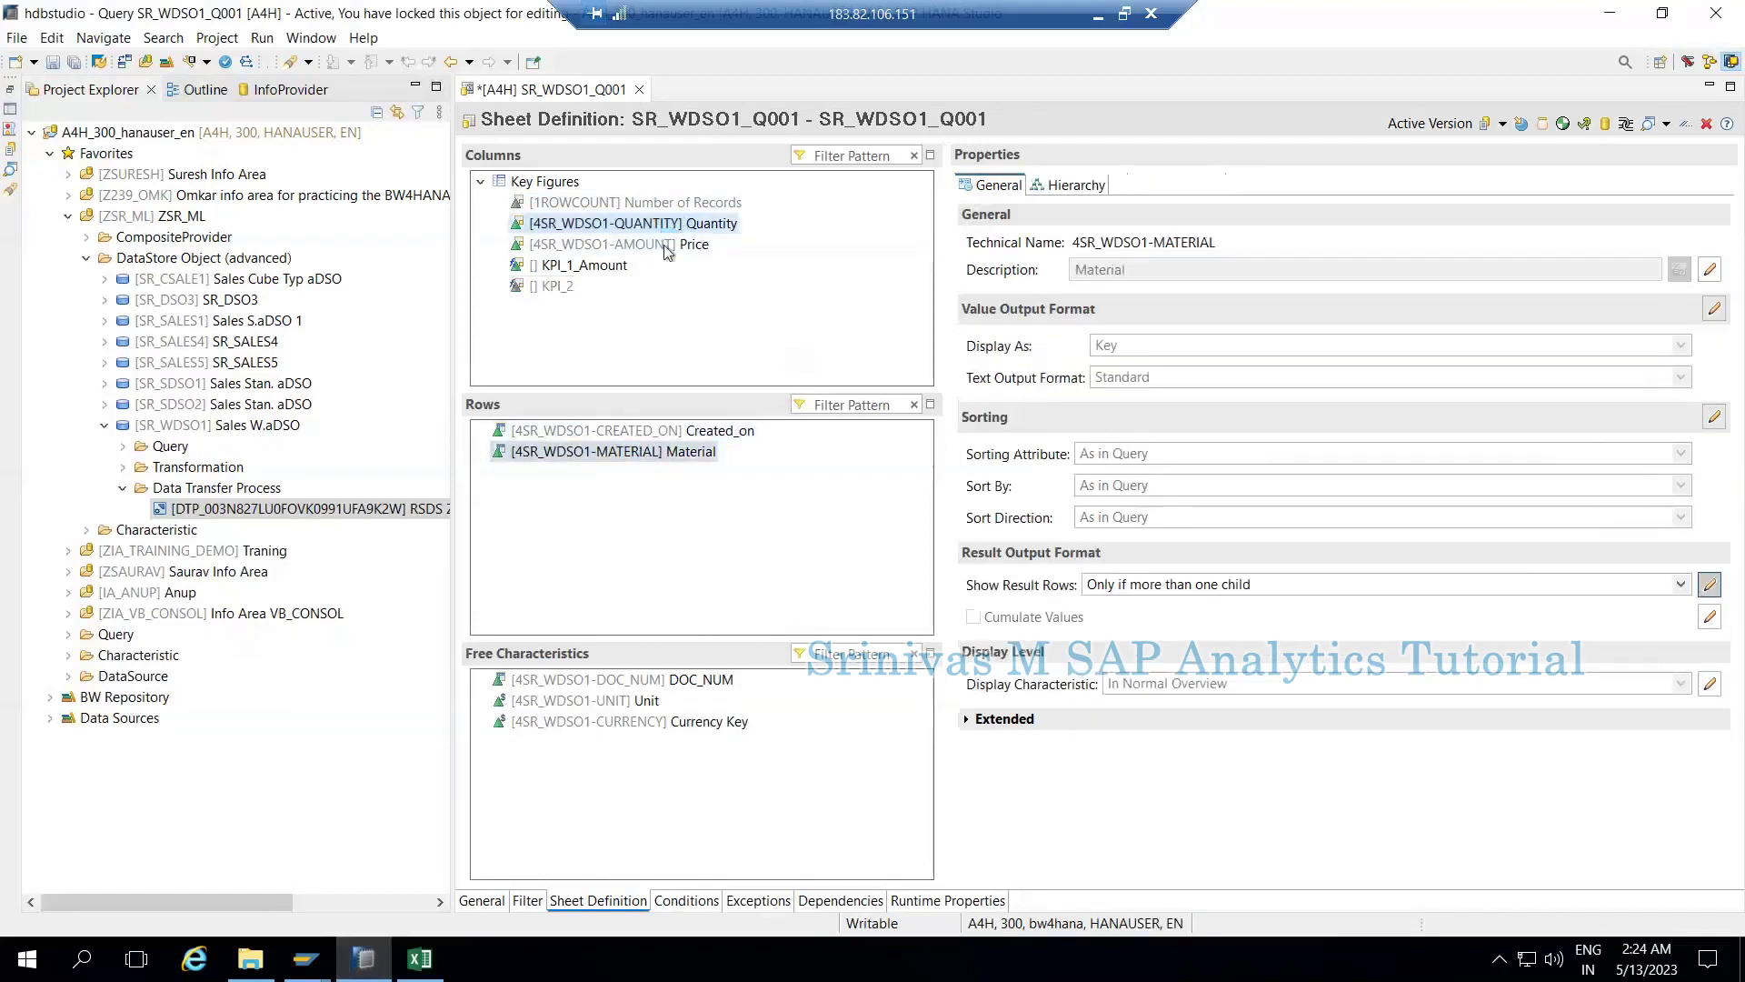
{"action": "left_click", "coordinate": [662, 245]}
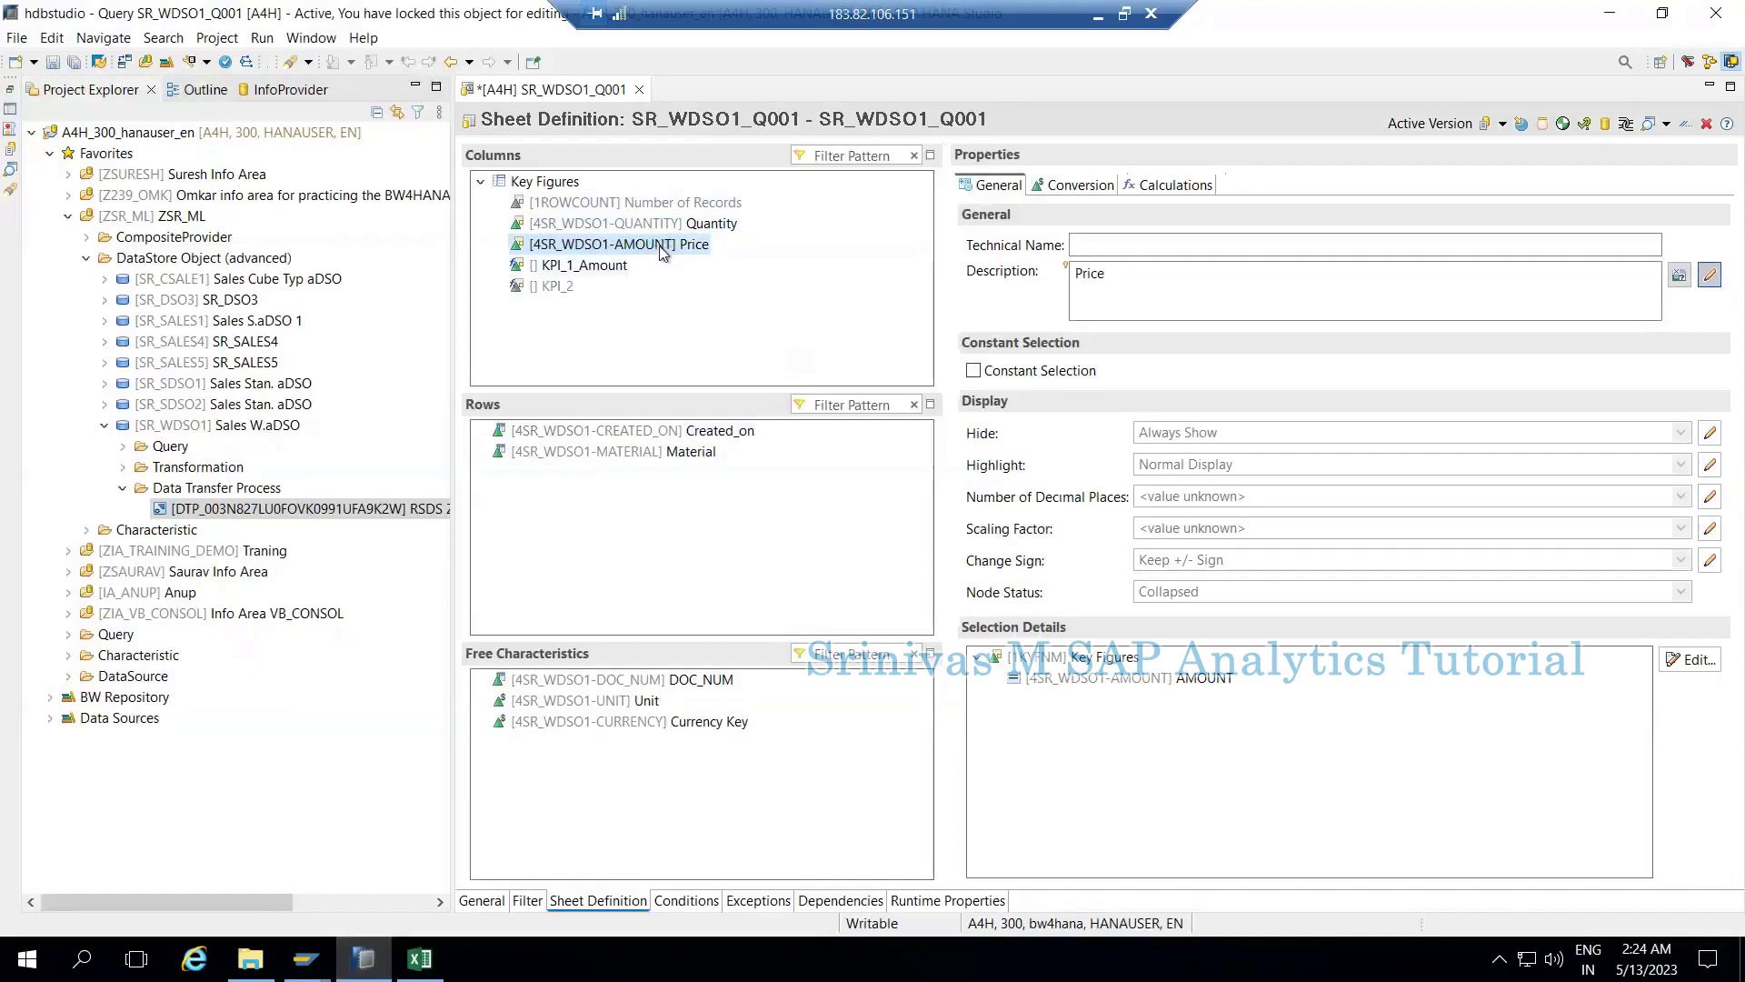
{"action": "left_click", "coordinate": [535, 268]}
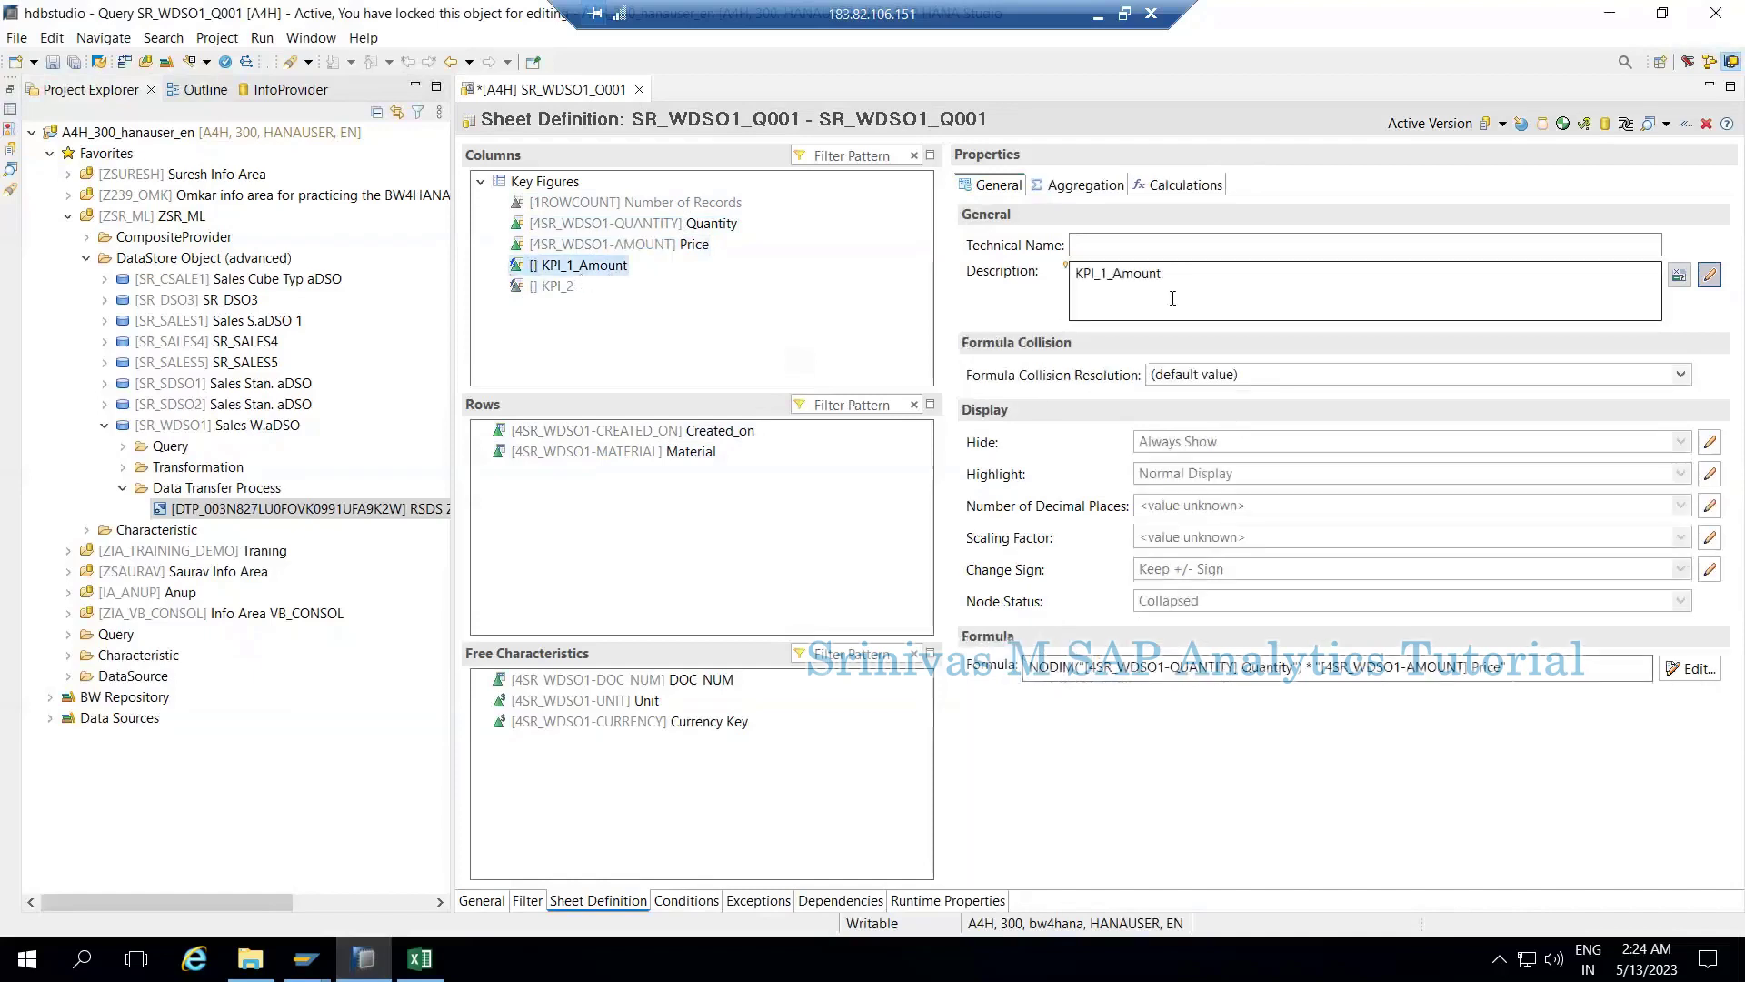
{"action": "left_click", "coordinate": [1266, 678]}
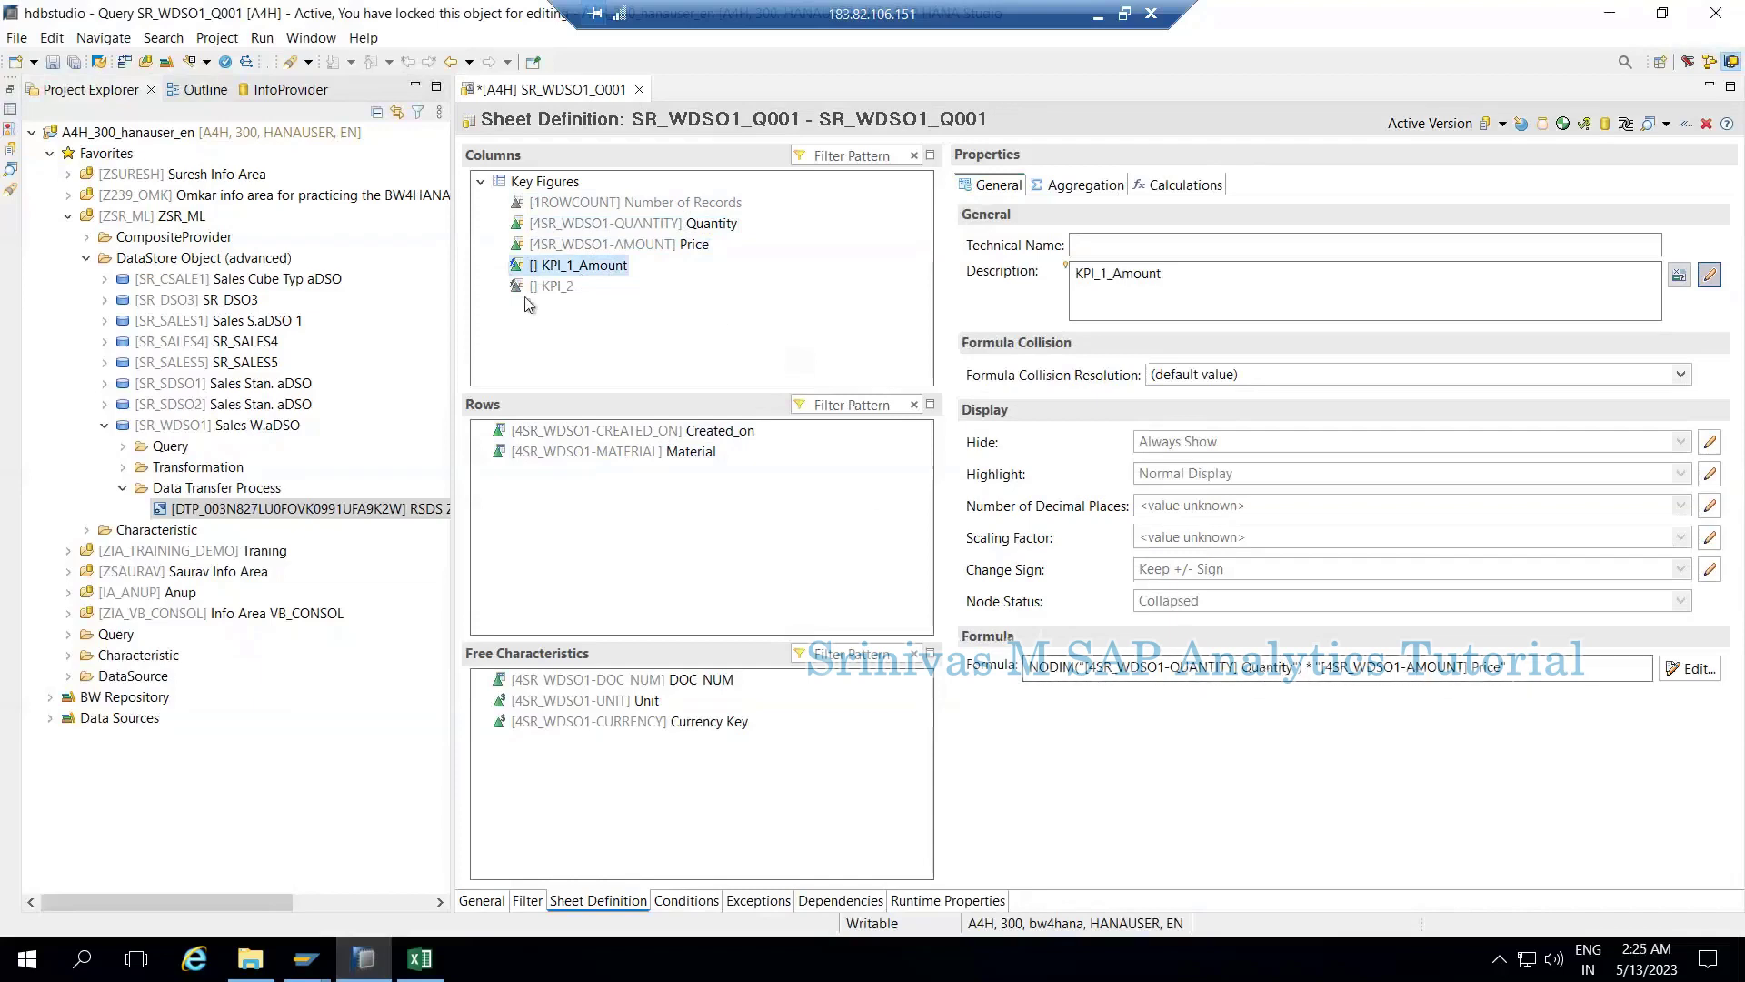
{"action": "left_click", "coordinate": [555, 289]}
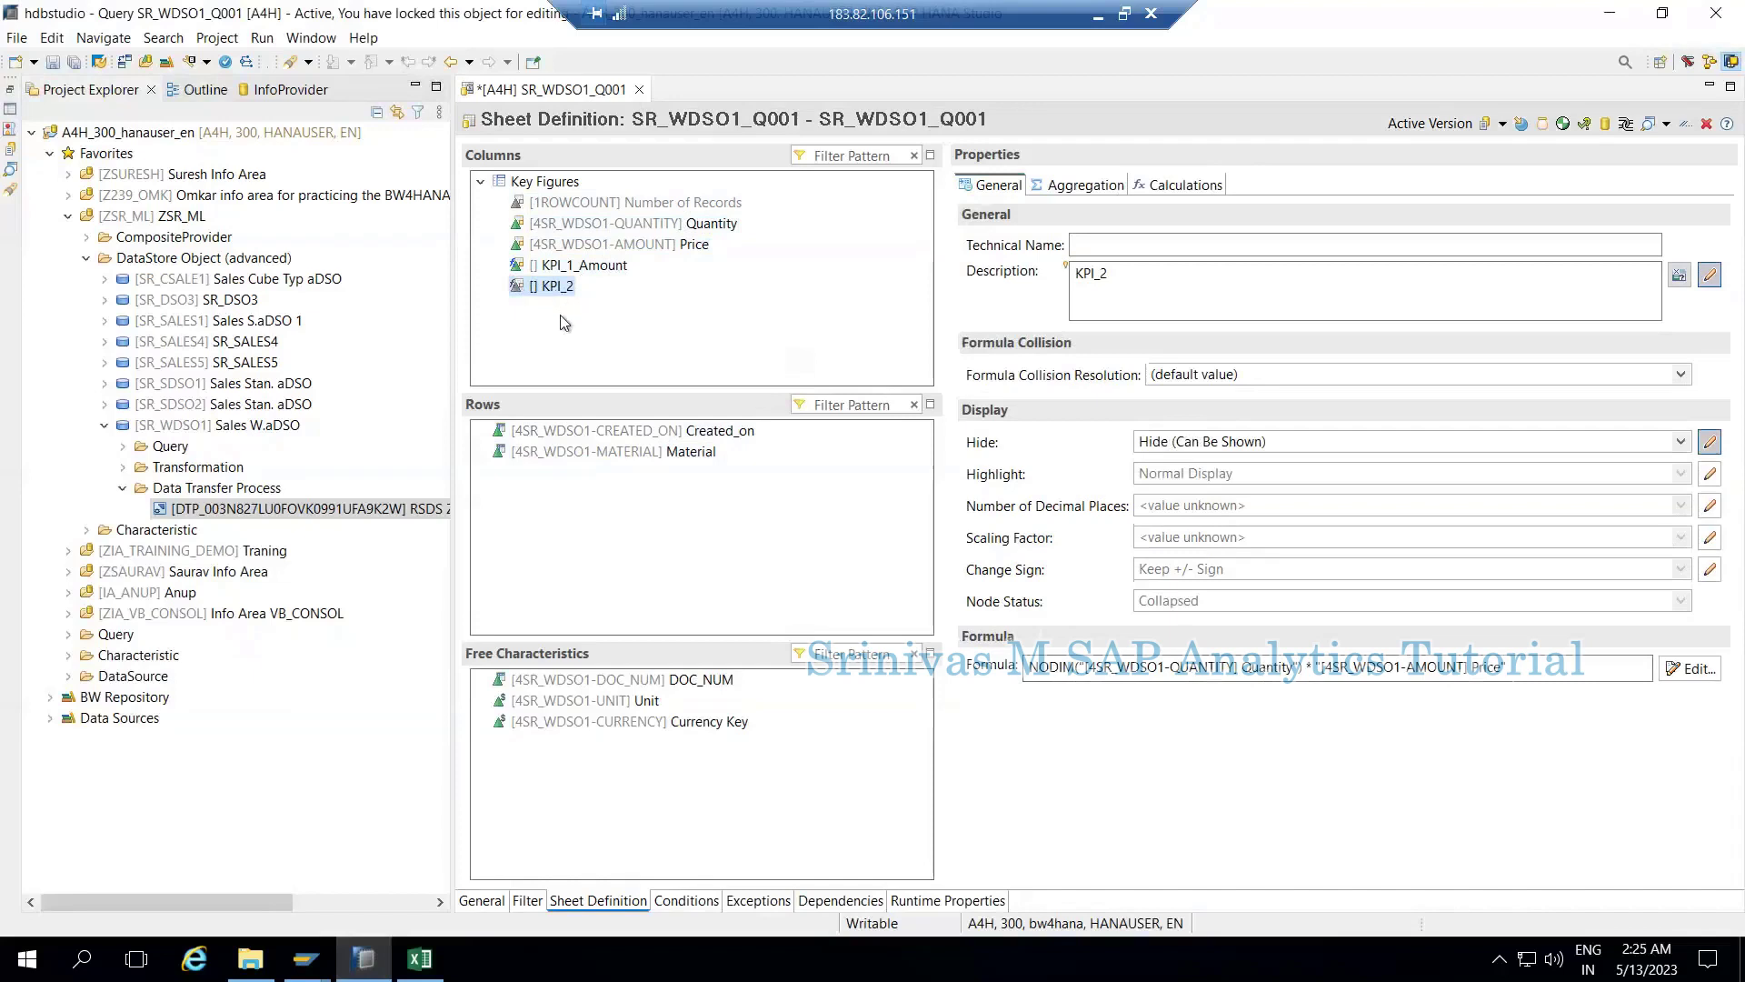
{"action": "left_click", "coordinate": [53, 64]}
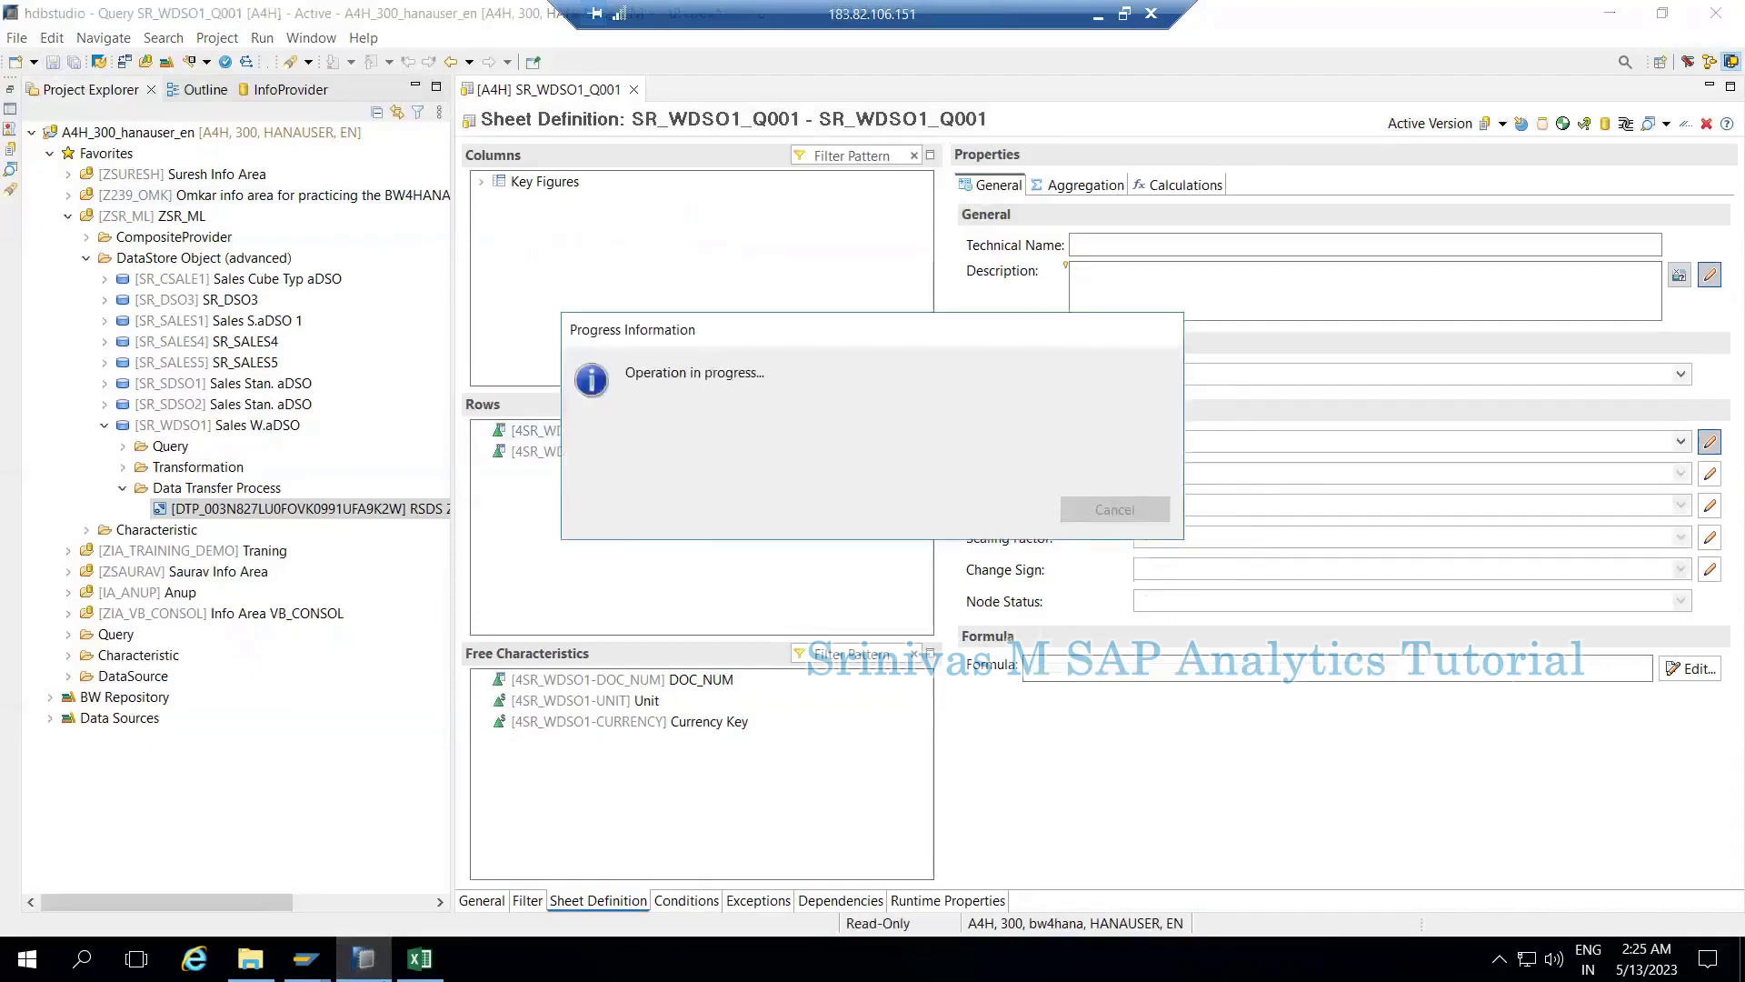
{"action": "left_click", "coordinate": [420, 960]}
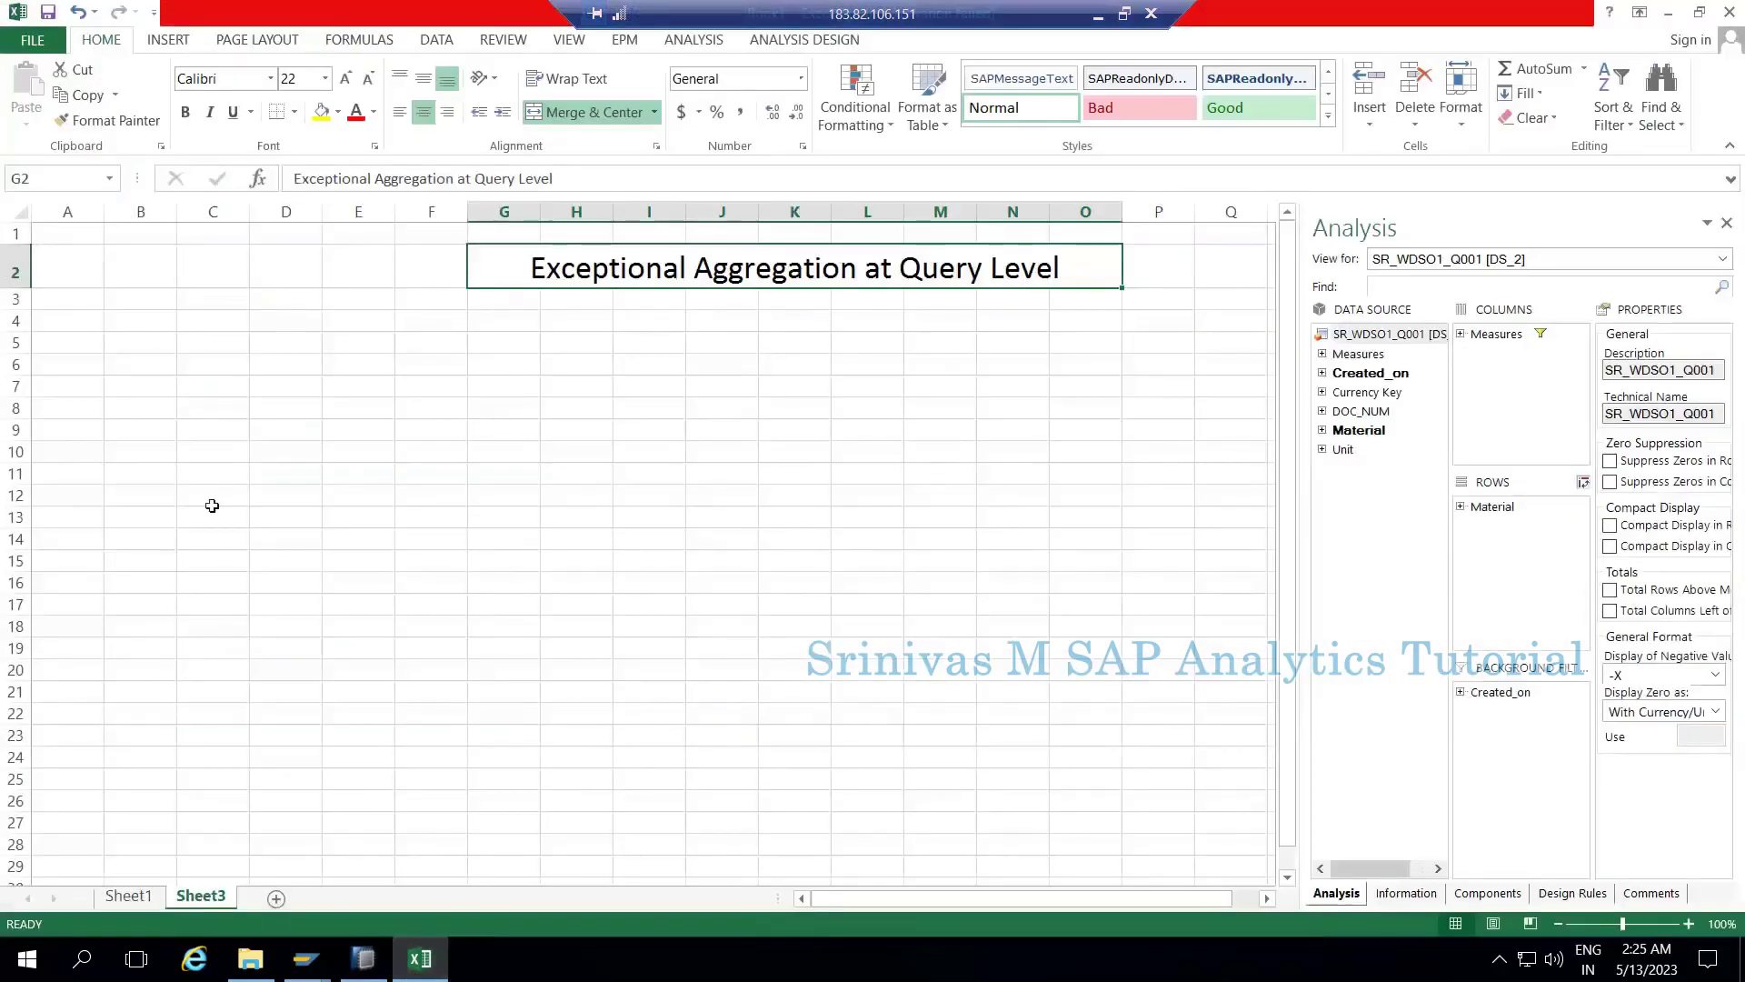
Try inserting the SR_WDSO1_Q001 query as a data source at cell B7.
{"action": "left_click", "coordinate": [130, 376]}
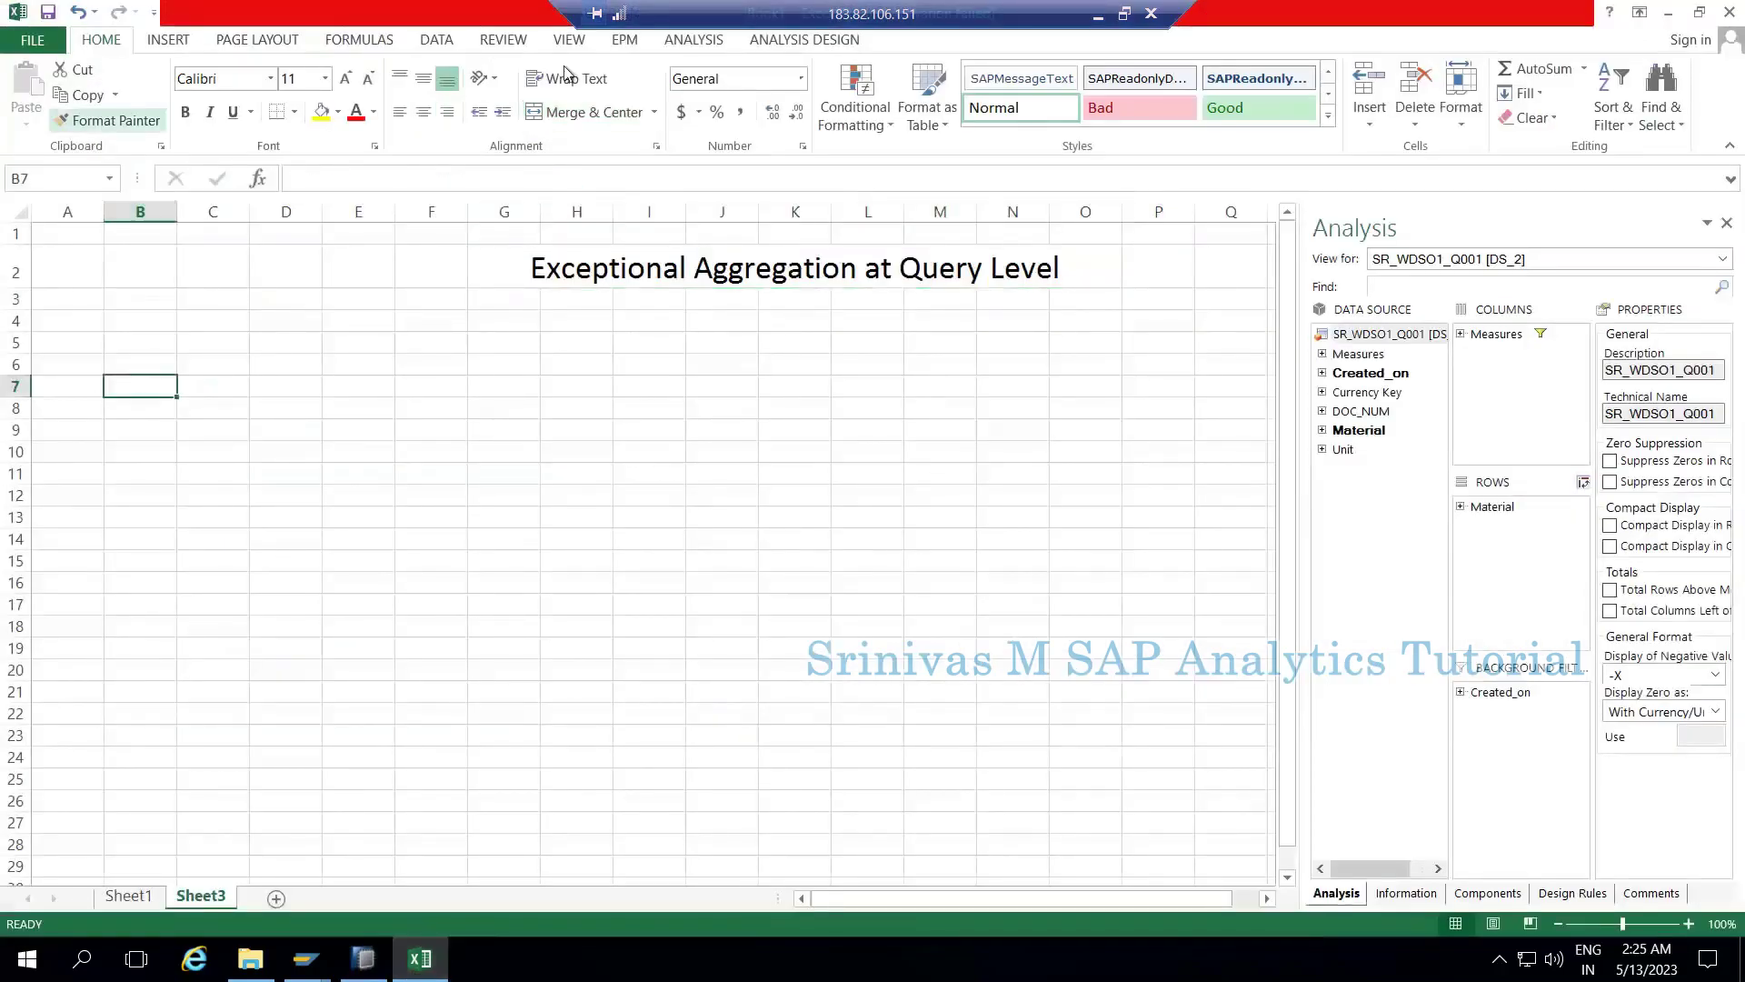
{"action": "left_click", "coordinate": [708, 45]}
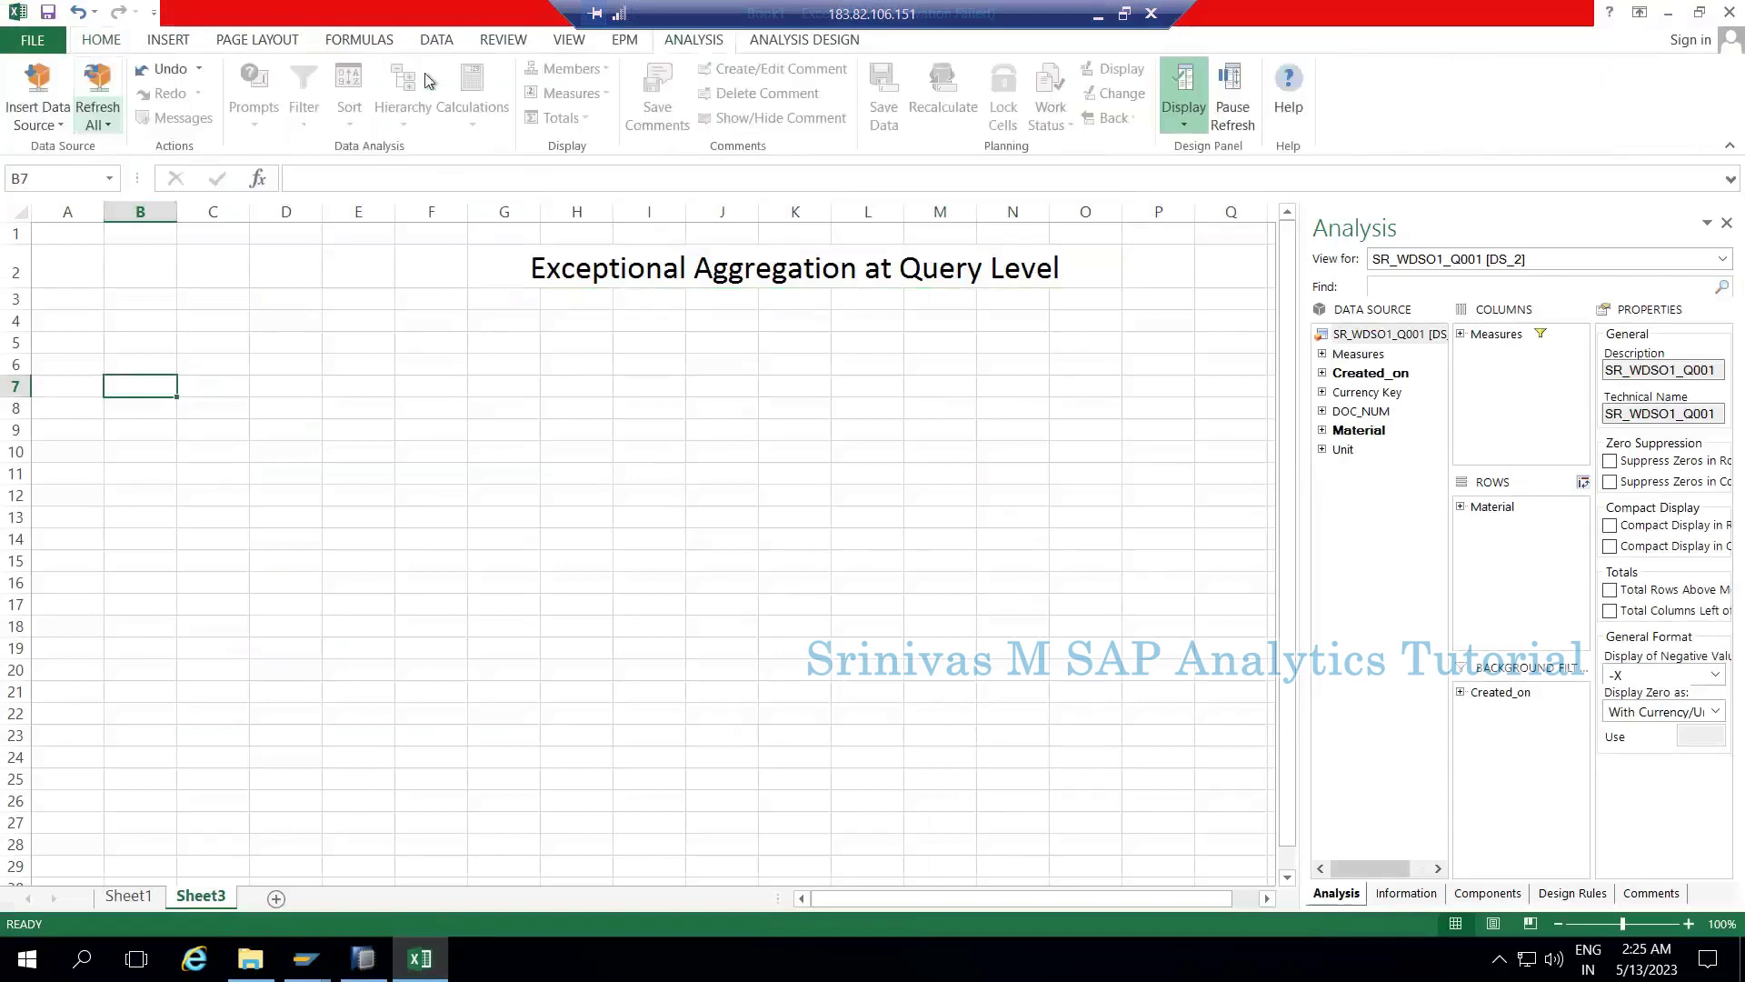
{"action": "left_click", "coordinate": [37, 127]}
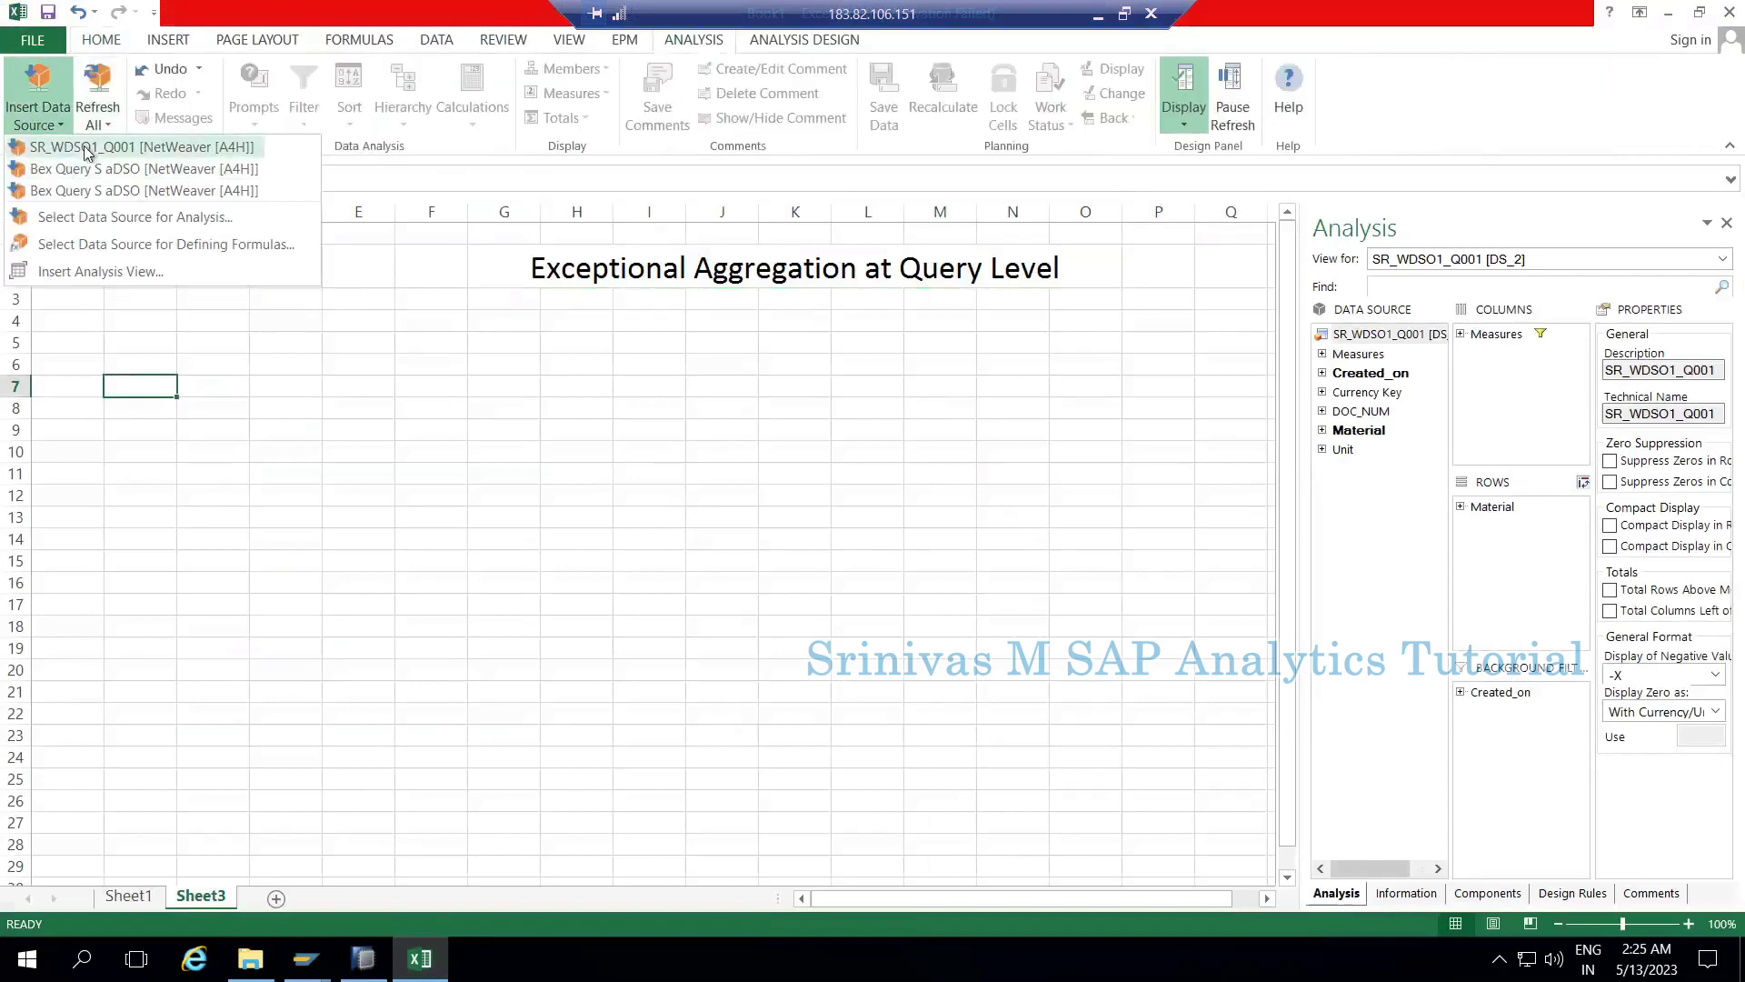
{"action": "left_click", "coordinate": [86, 144]}
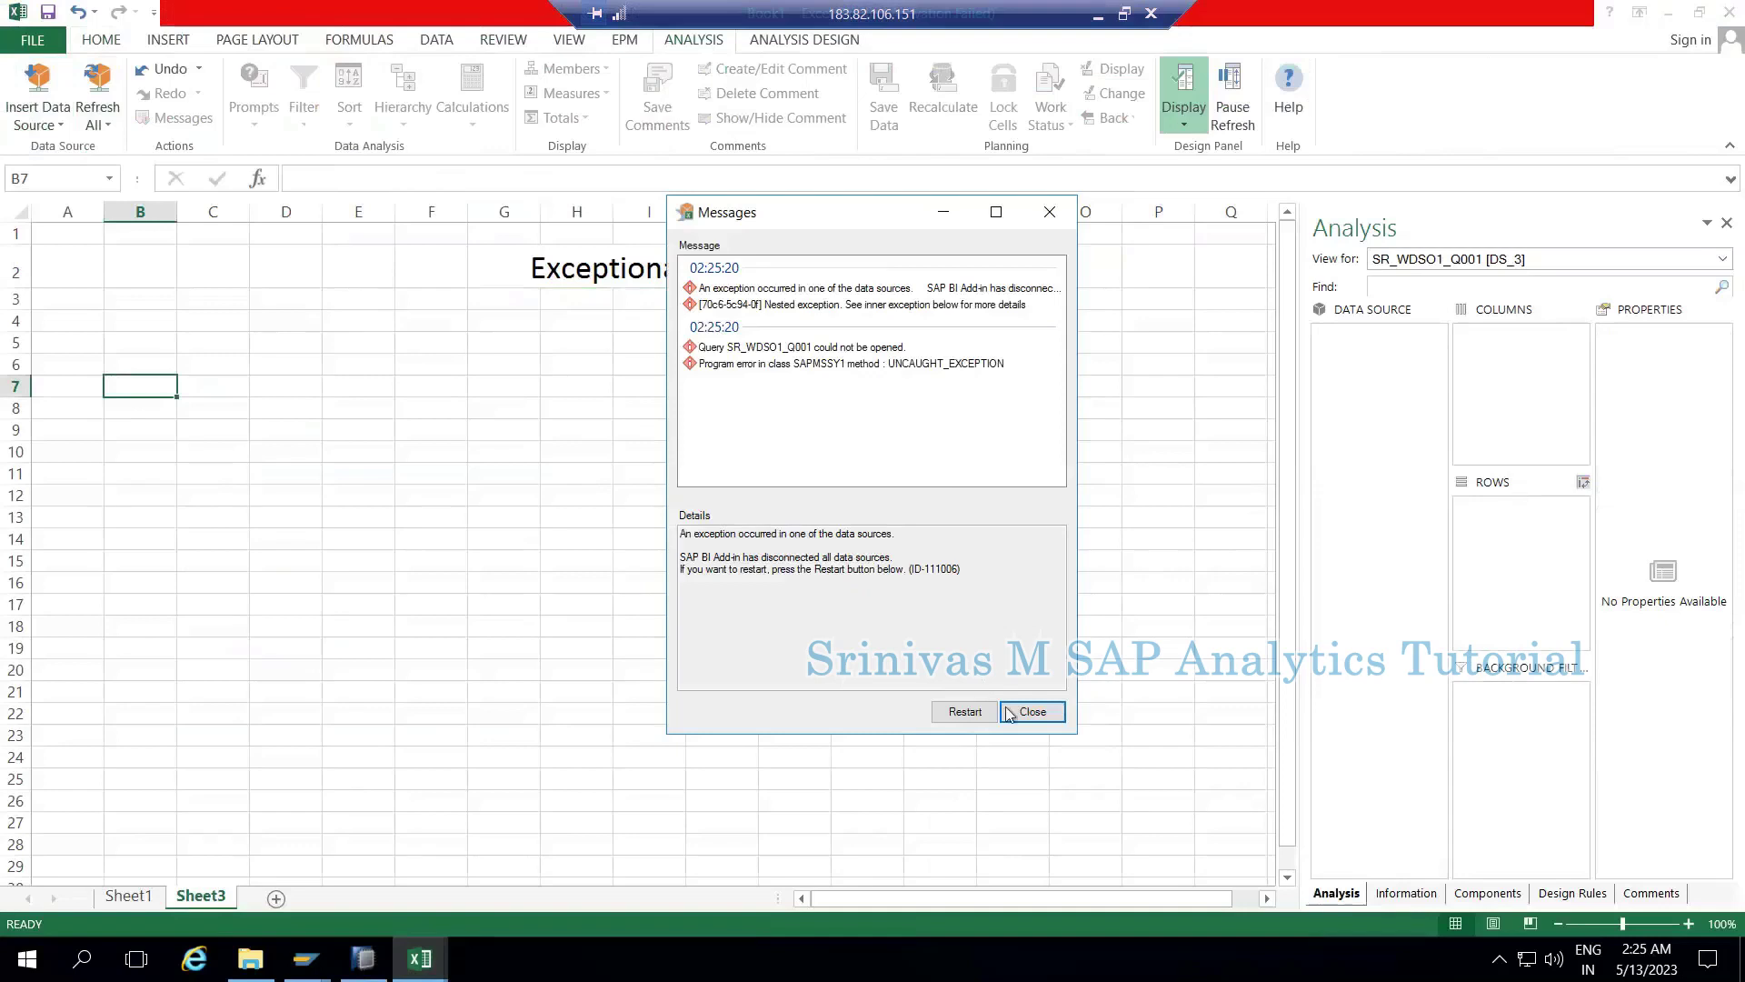
Dismiss the error, log on to bw4hana accepting the insecure connection, and close the precision warning.
{"action": "key", "text": "Return"}
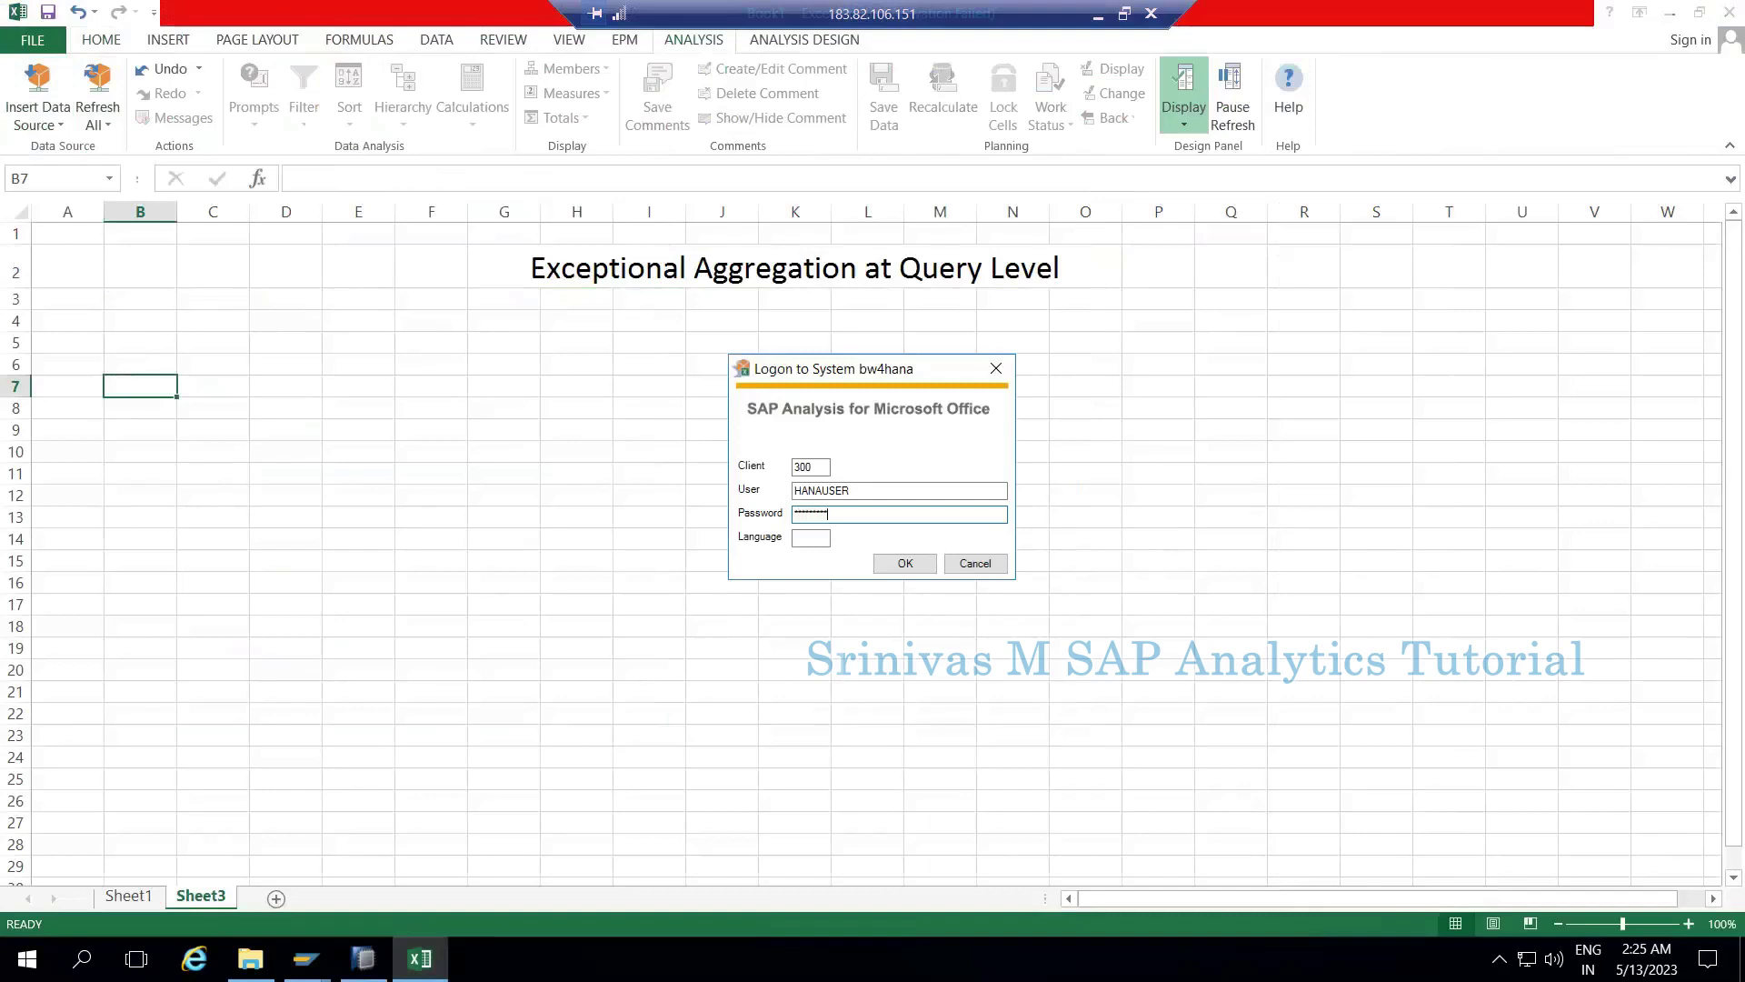
{"action": "key", "text": "Return"}
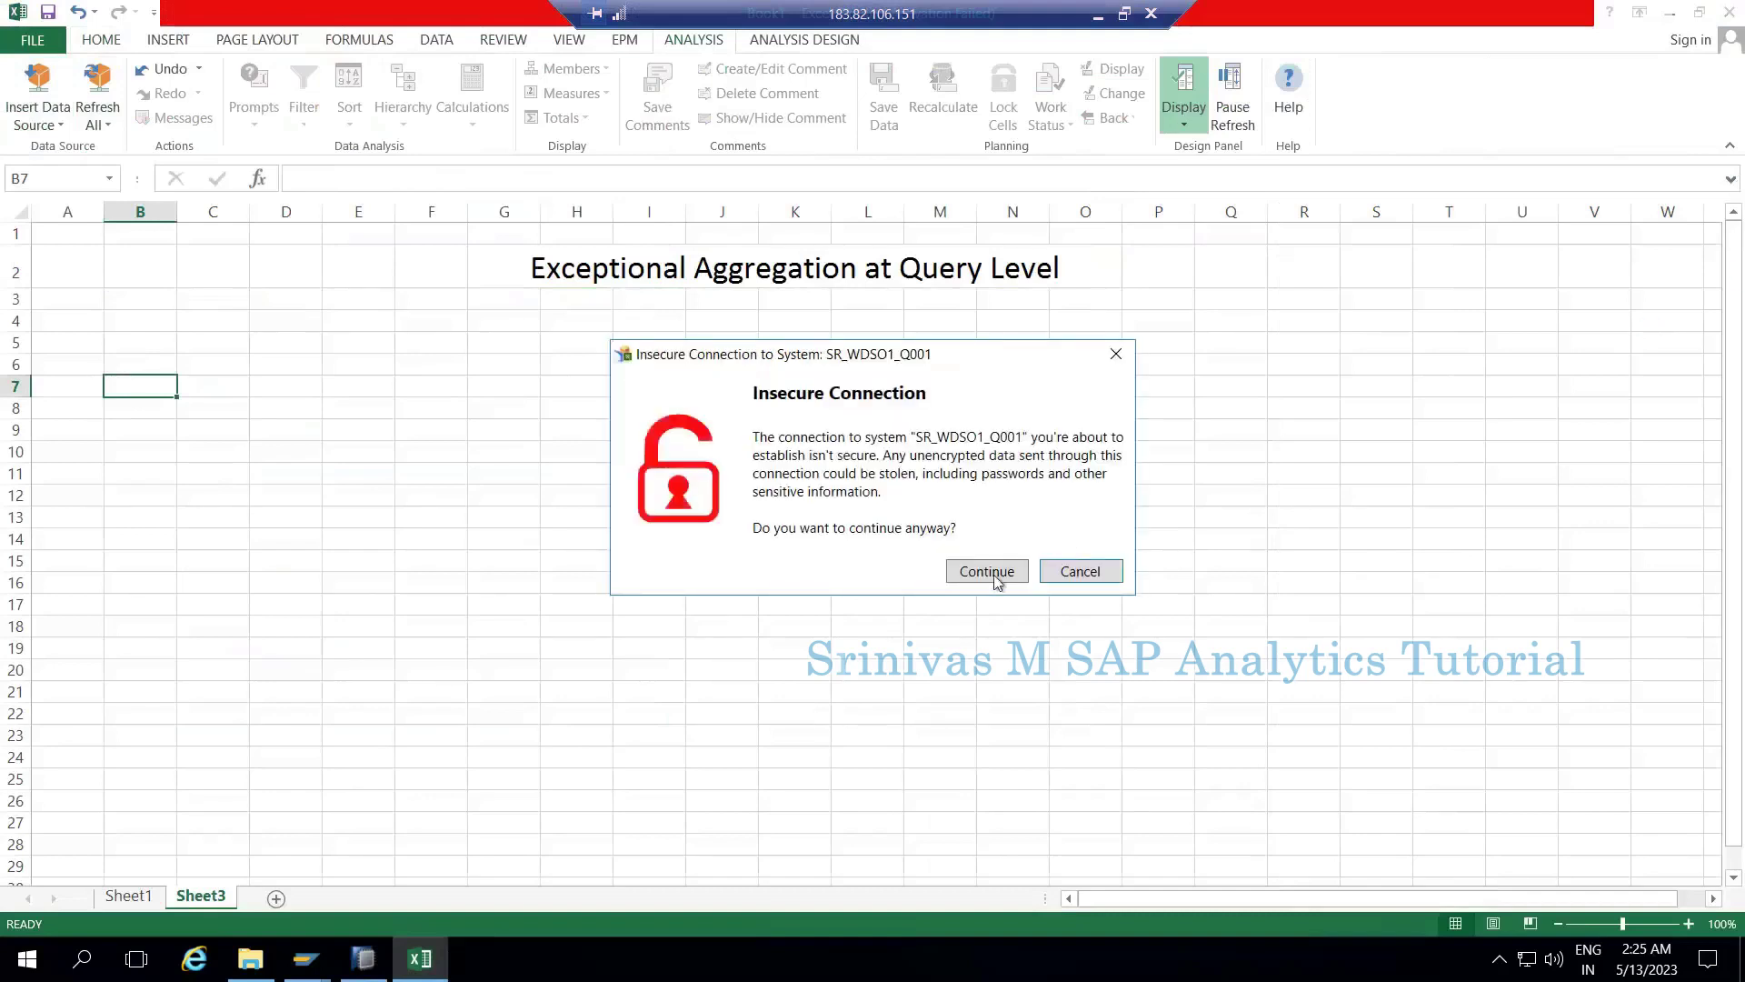
{"action": "left_click", "coordinate": [987, 573]}
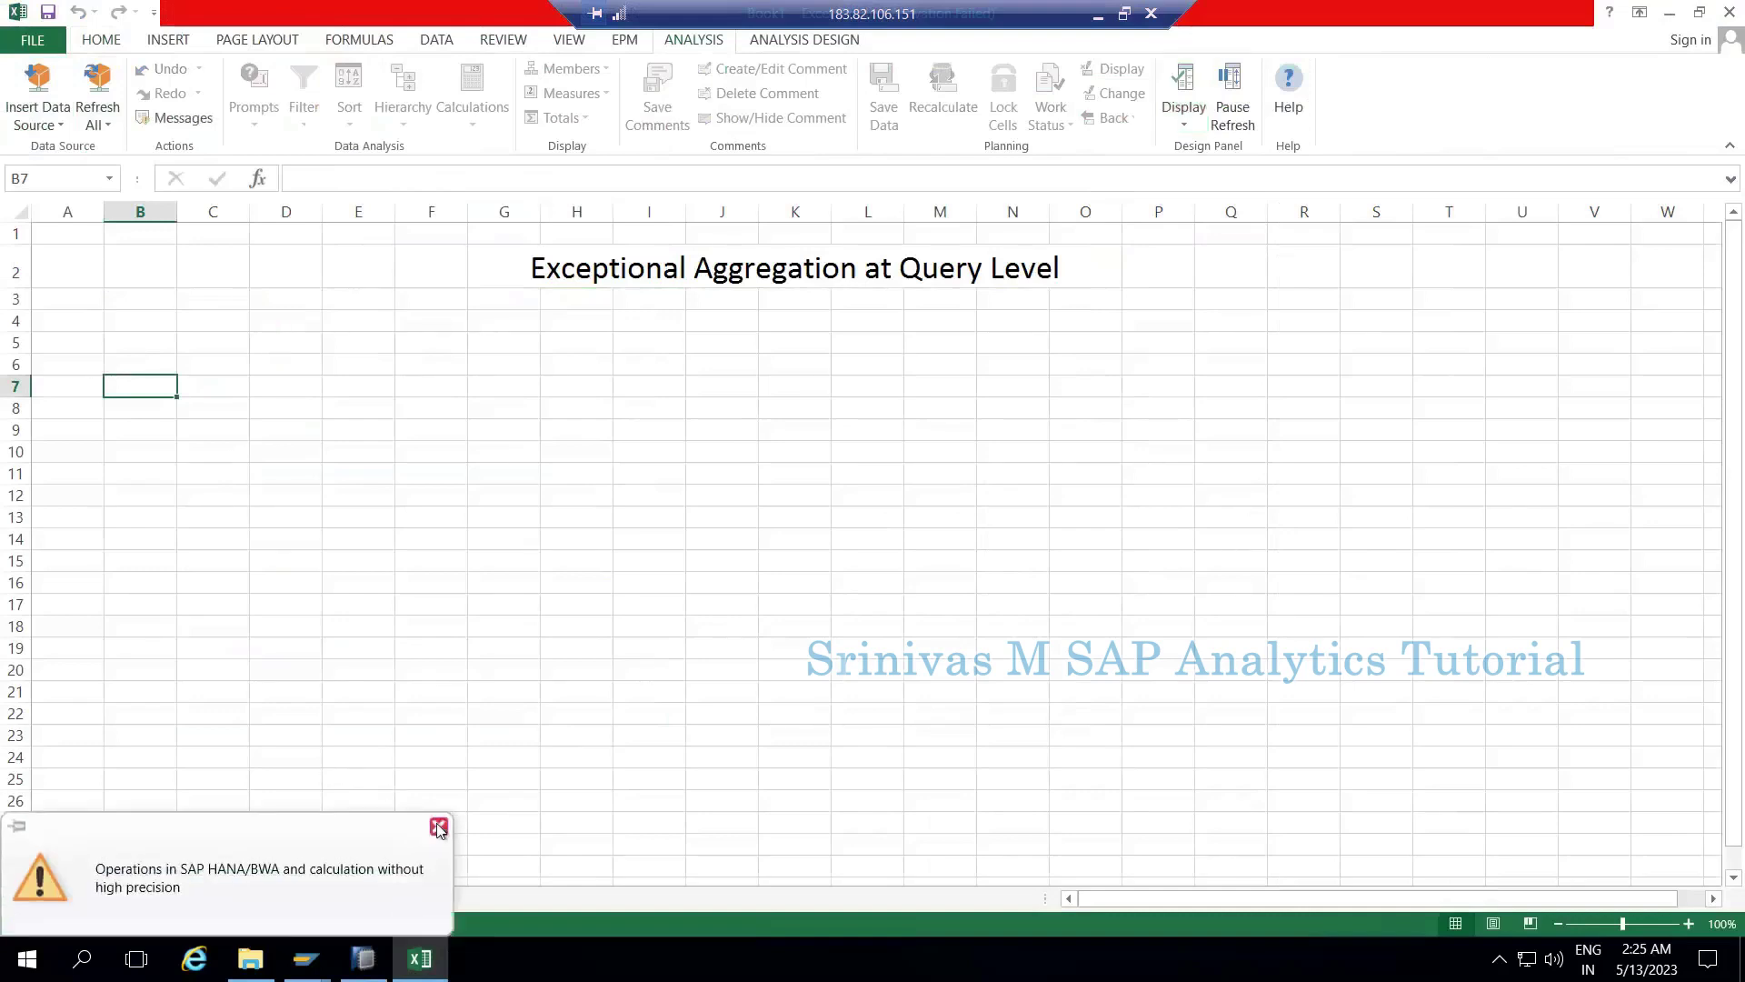
{"action": "left_click", "coordinate": [438, 825]}
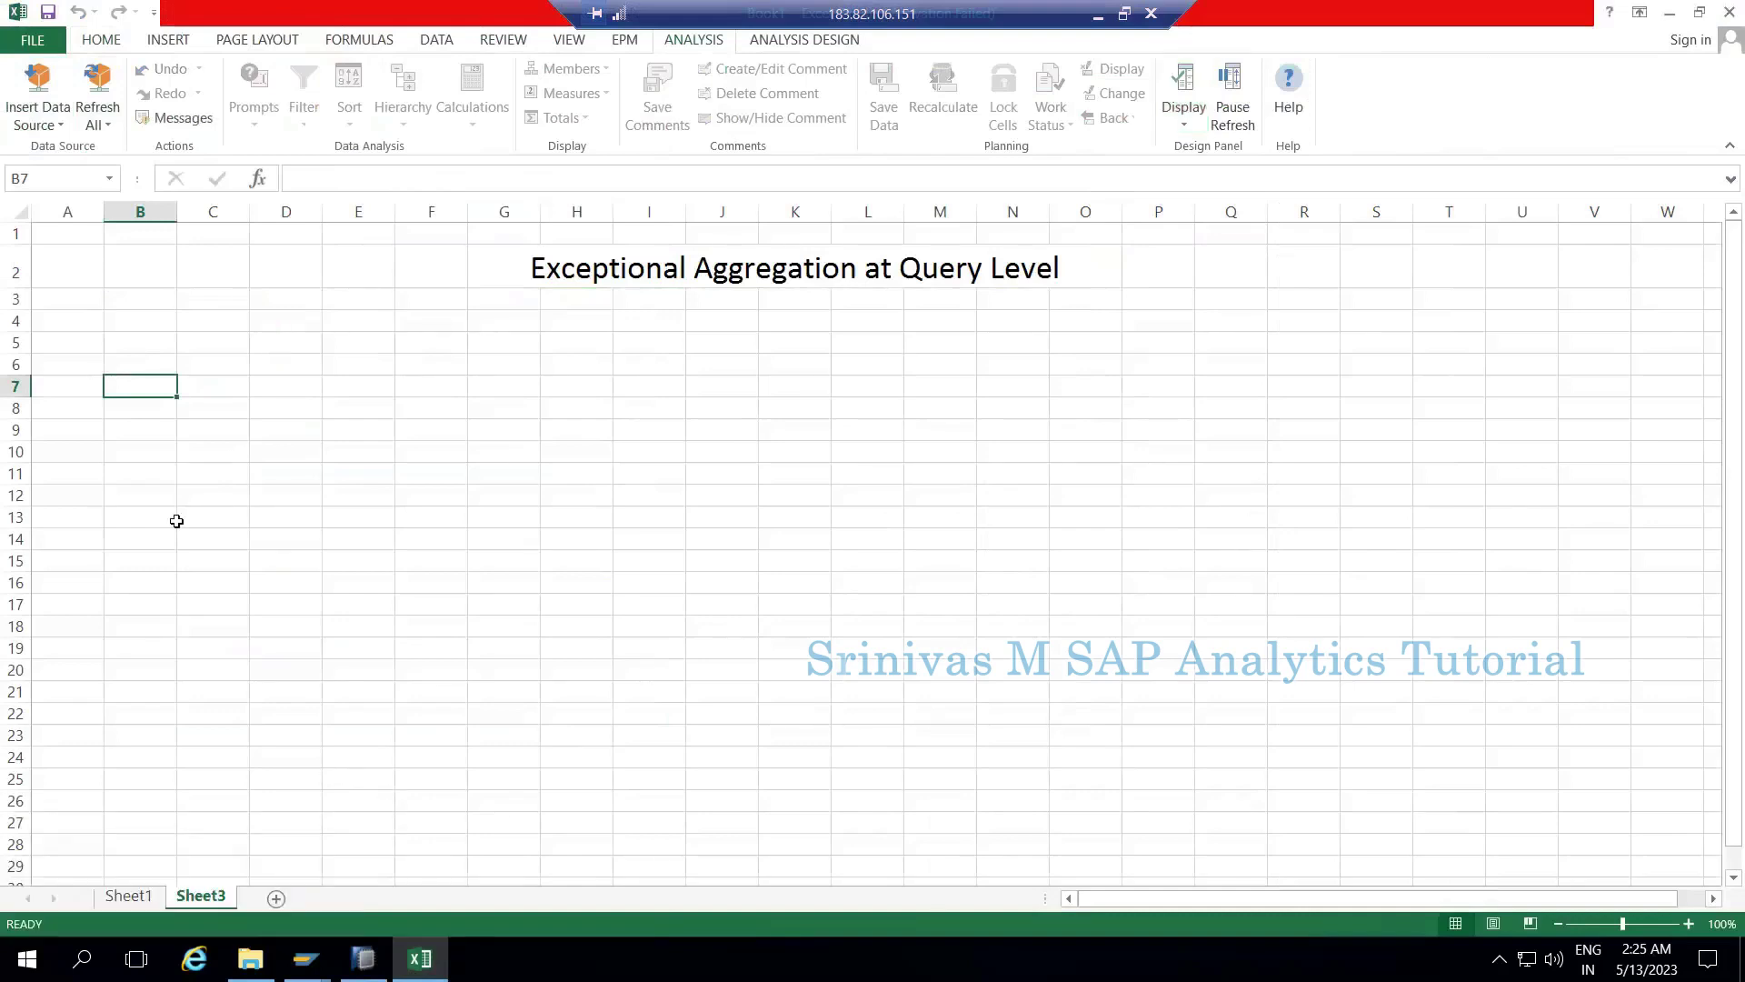
{"action": "left_click", "coordinate": [147, 357]}
Insert SR_WDSO1_Q001 as a crosstab at B6 and spot-check M1's 100 and M2's 1,200.00 amounts.
{"action": "left_click", "coordinate": [50, 116]}
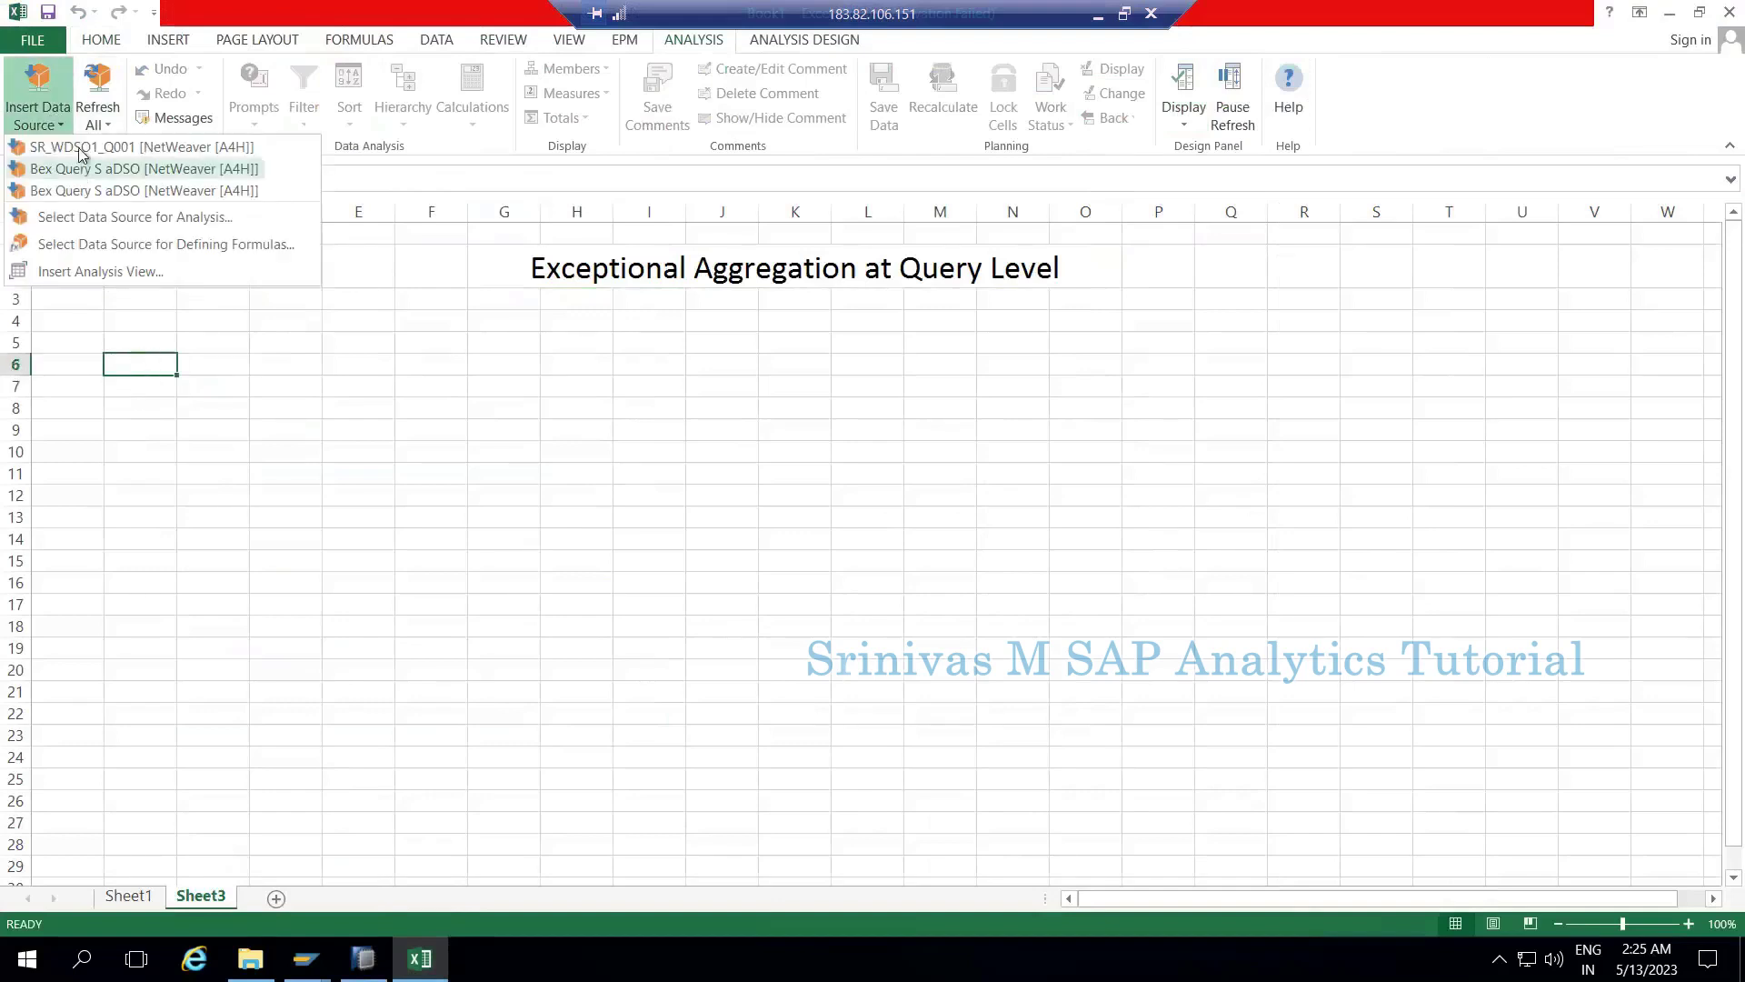
{"action": "left_click", "coordinate": [90, 146]}
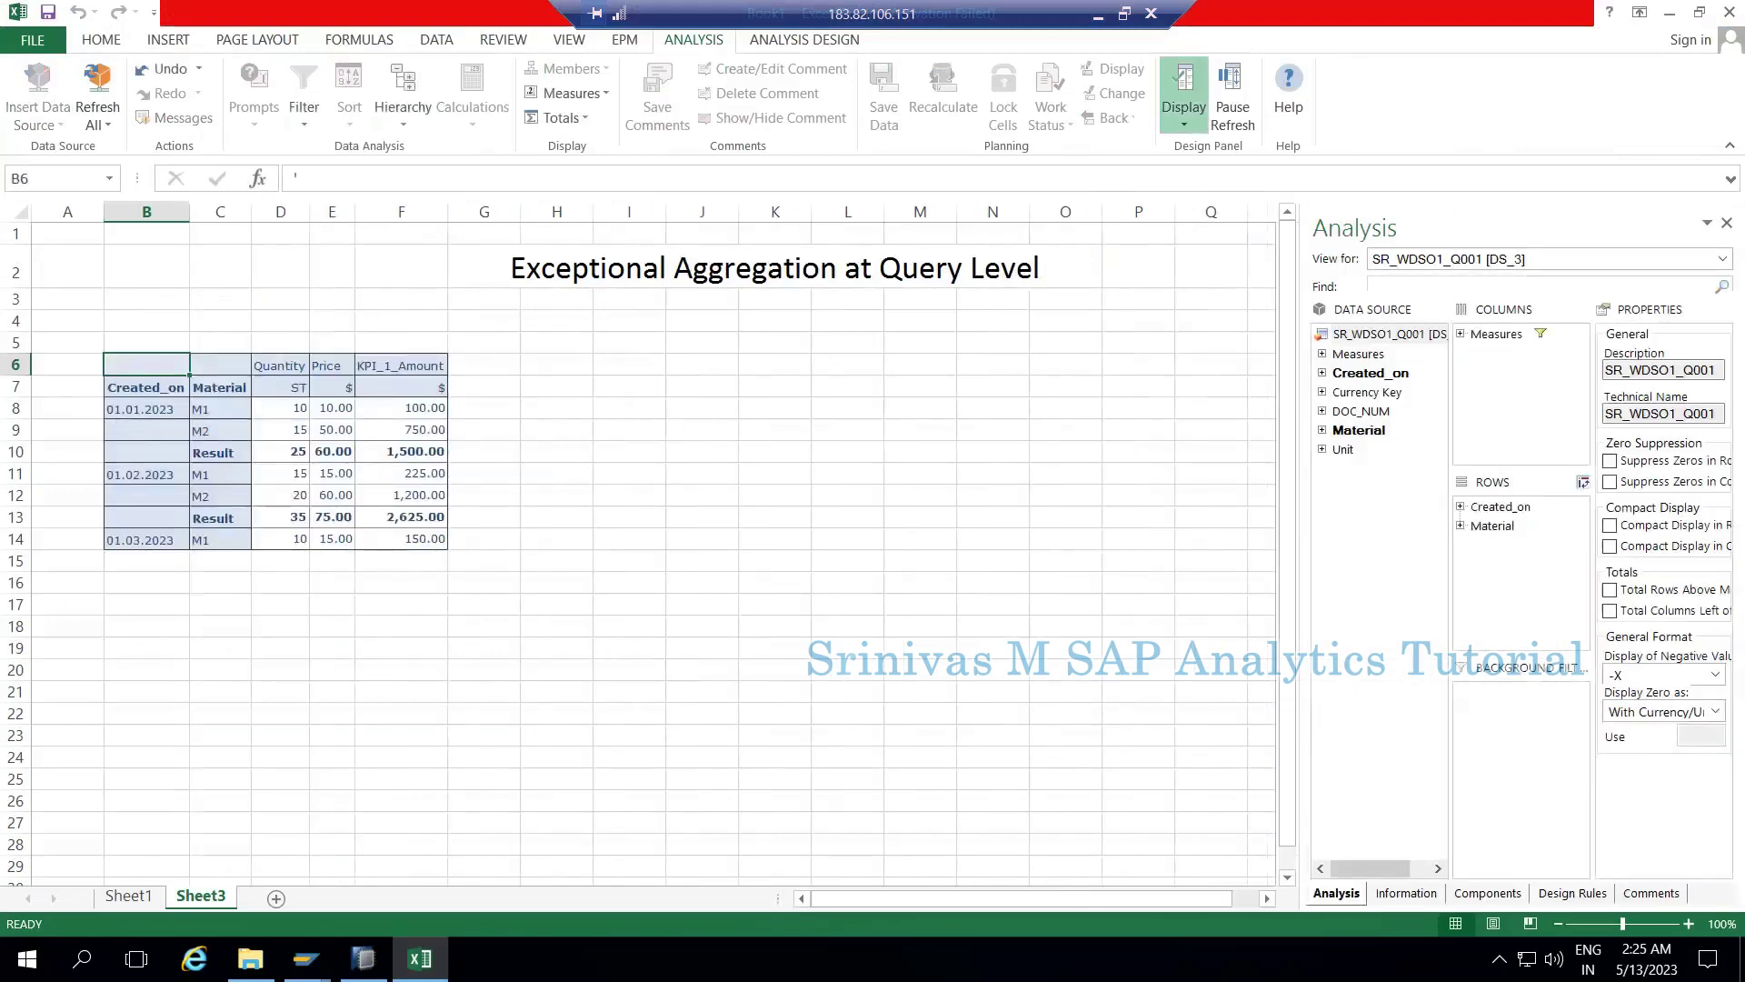
{"action": "left_click_drag", "start_coordinate": [13, 415], "coordinate": [13, 427]}
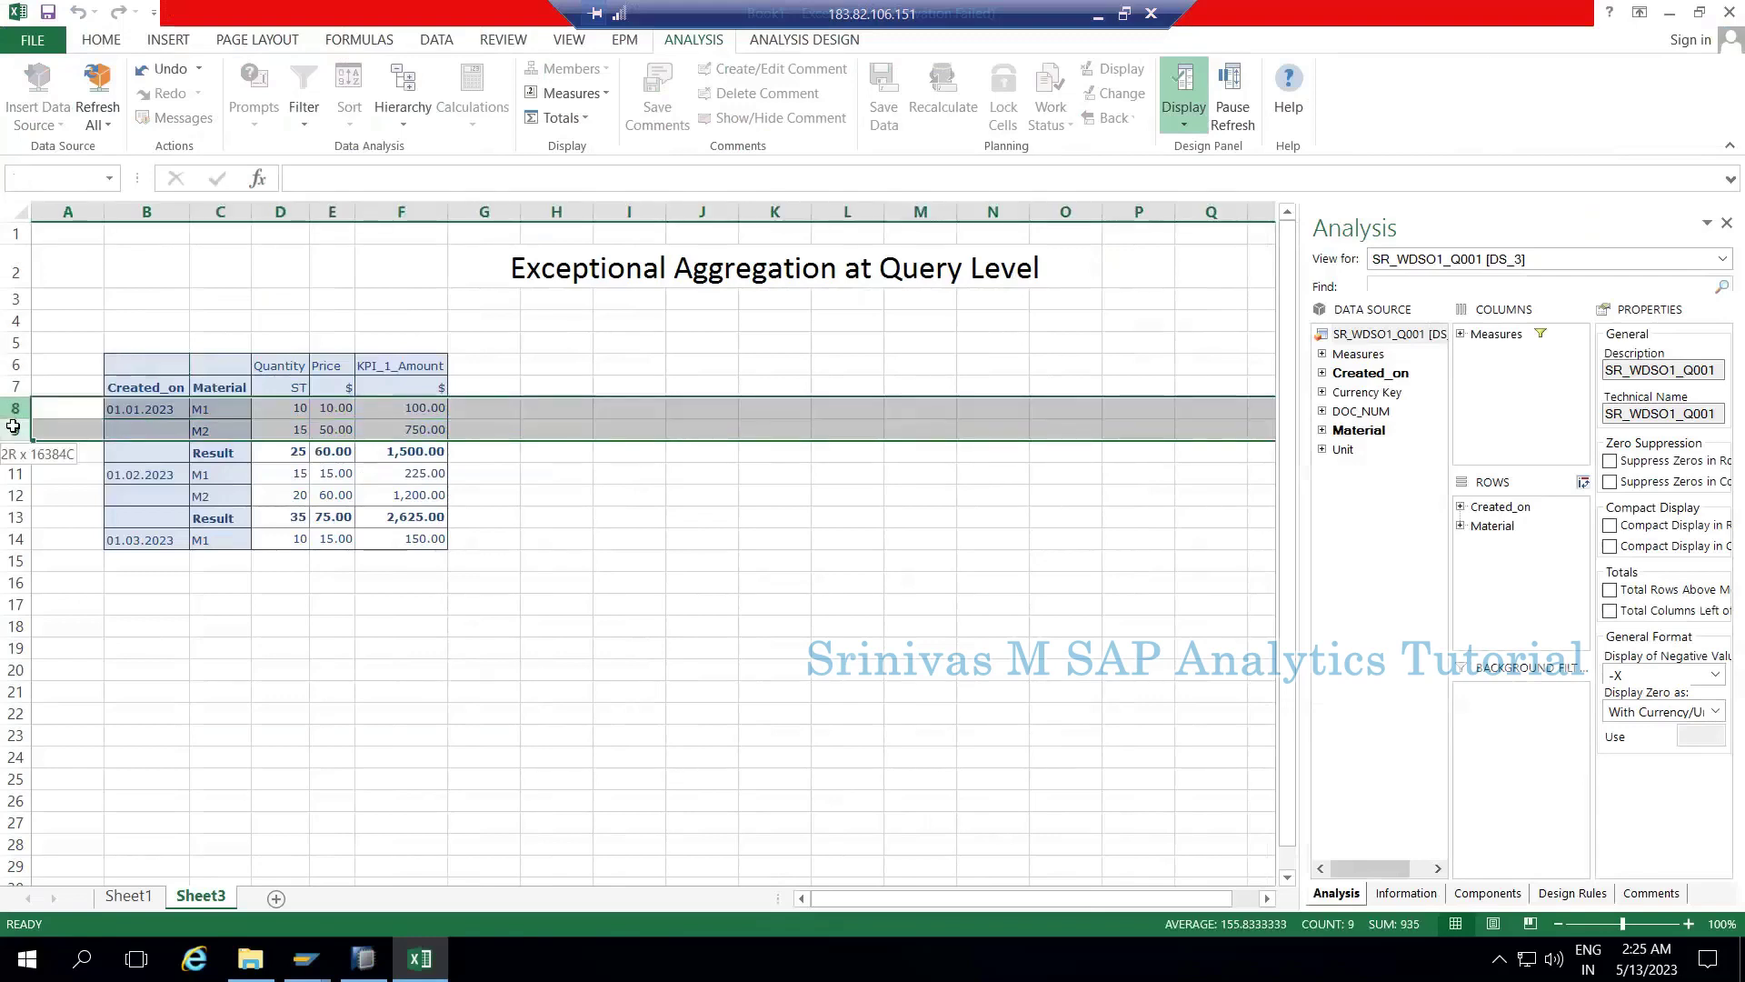
{"action": "left_click", "coordinate": [288, 411]}
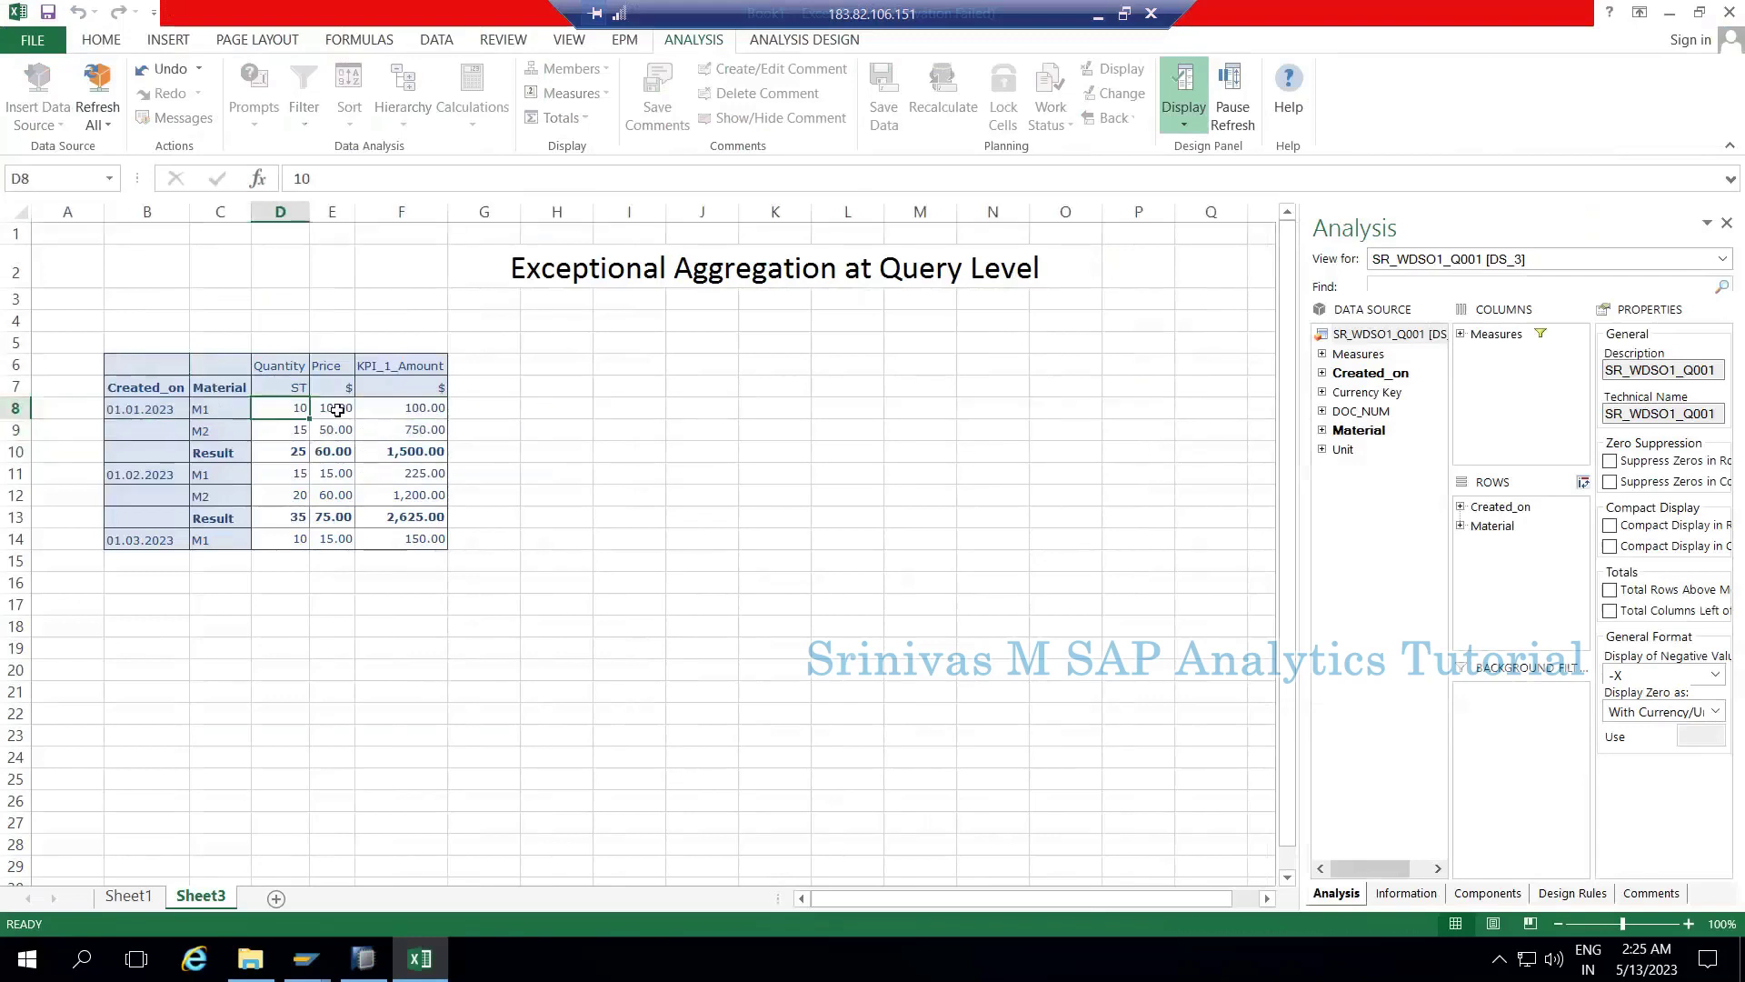
{"action": "left_click", "coordinate": [337, 410]}
{"action": "left_click", "coordinate": [420, 415]}
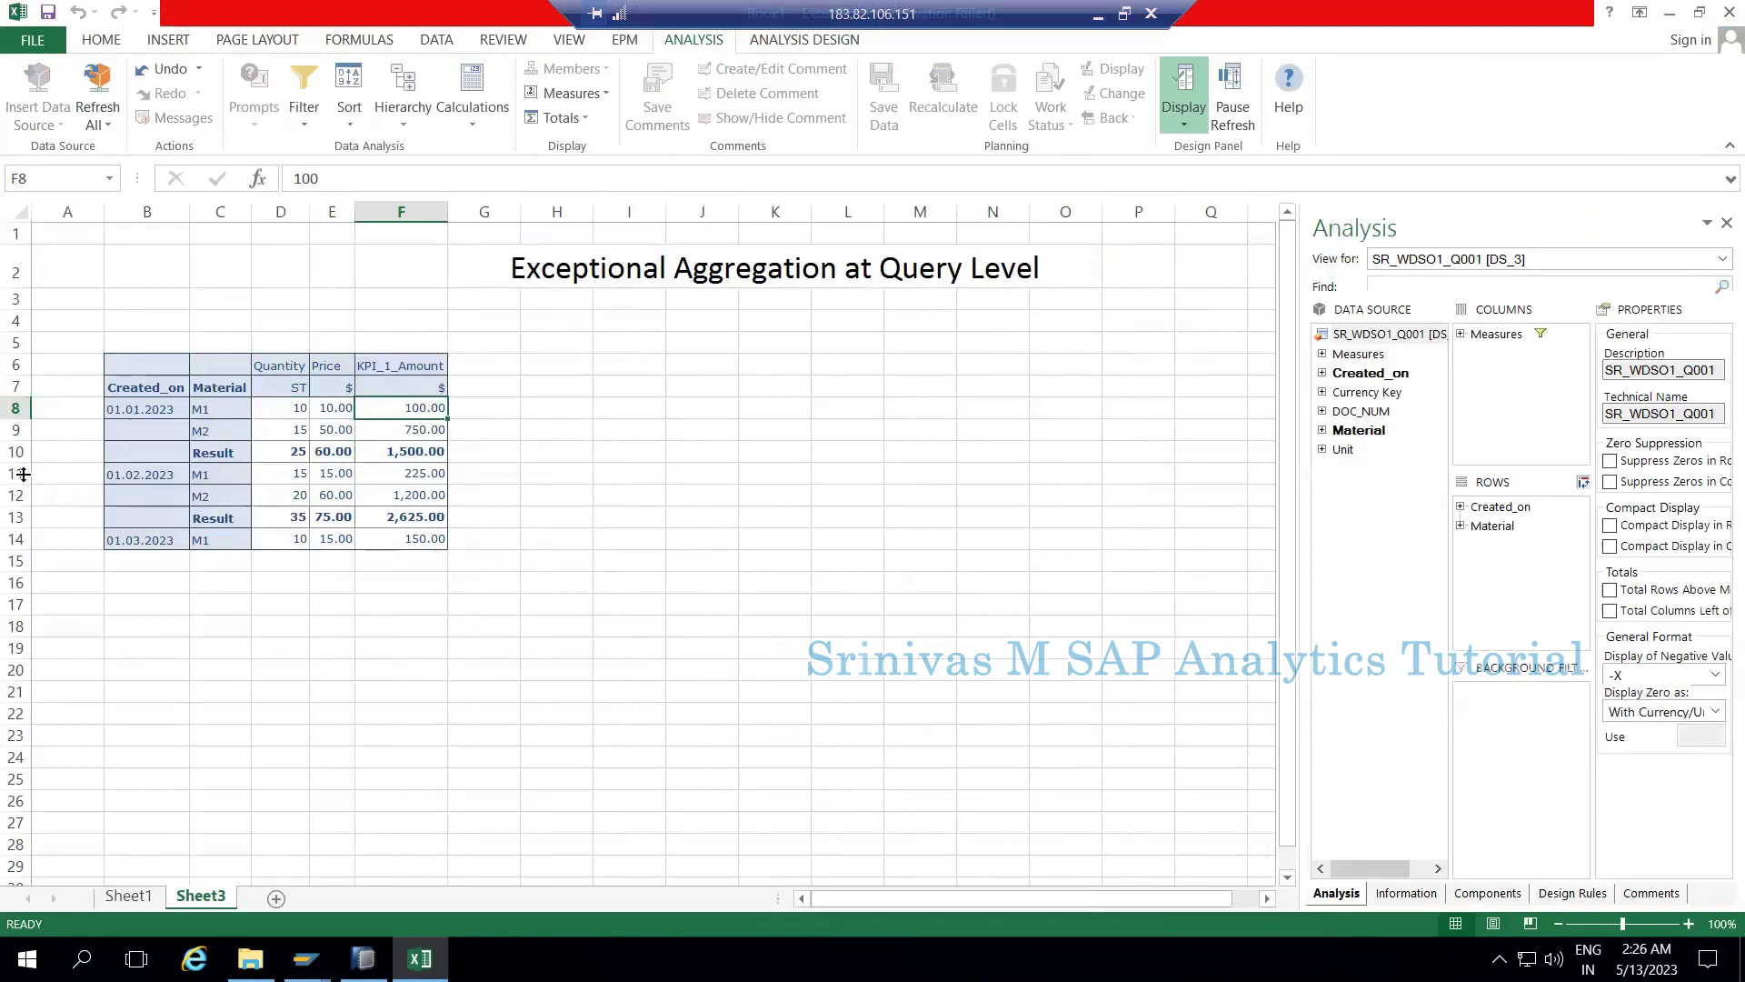
{"action": "left_click", "coordinate": [223, 495]}
{"action": "left_click", "coordinate": [362, 494]}
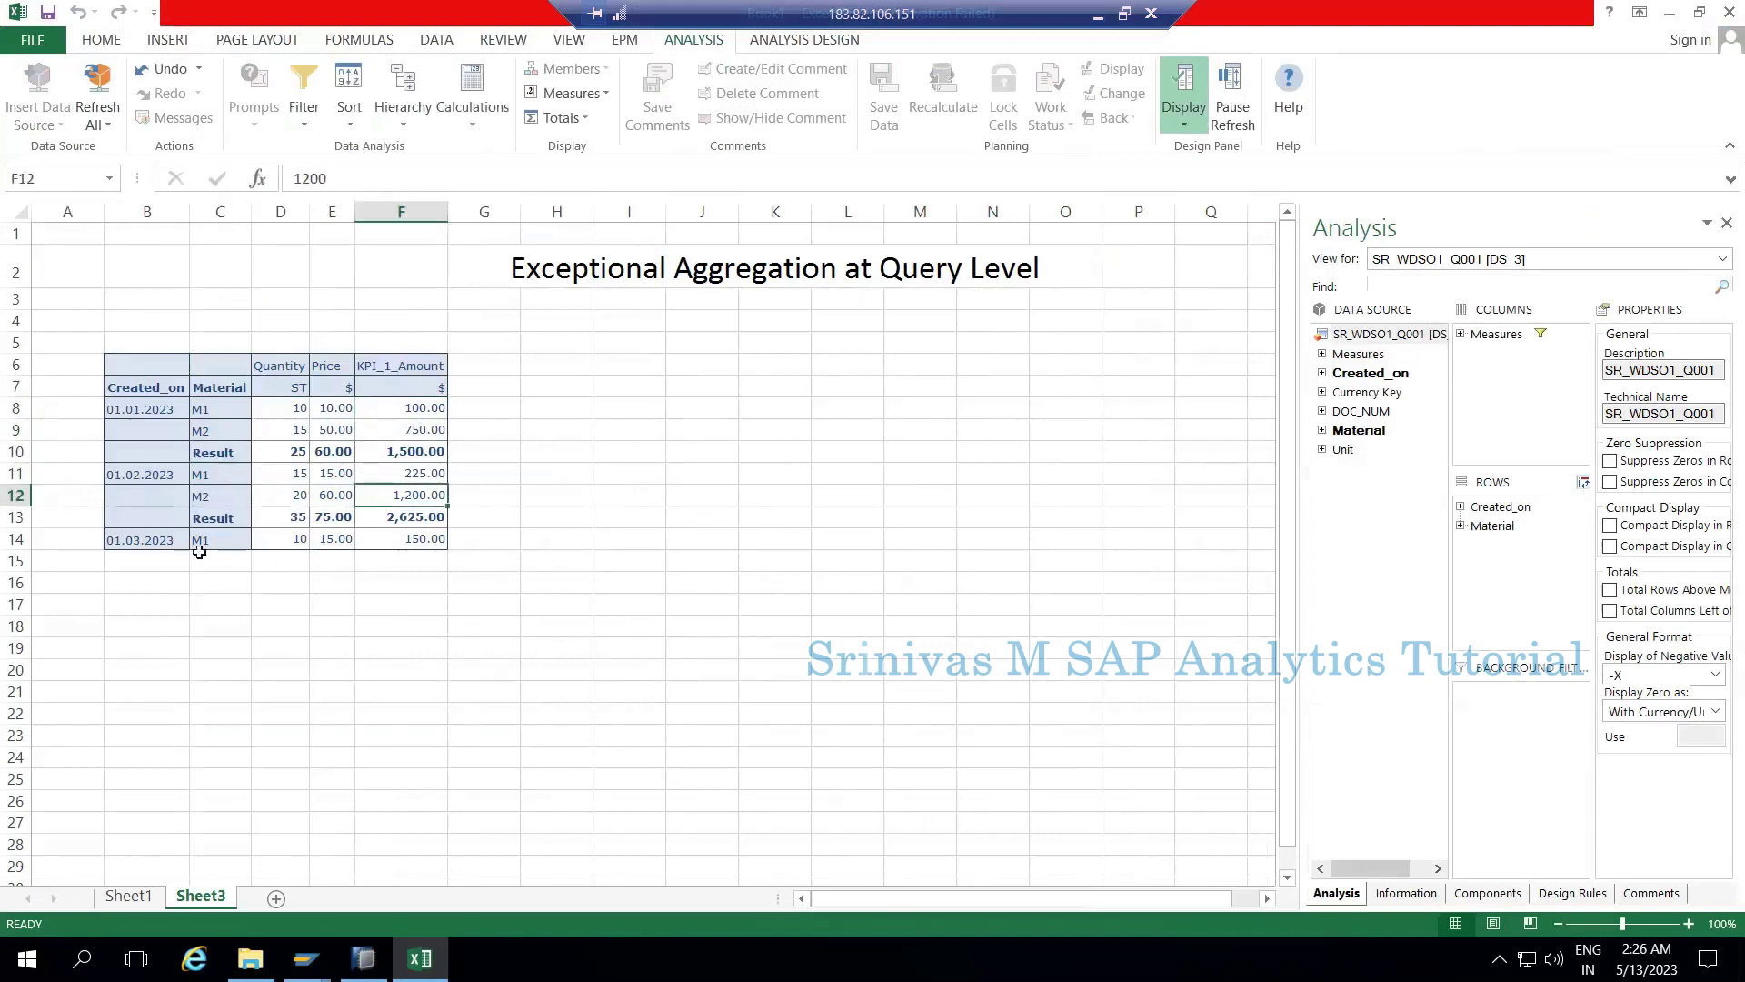
Show totals on Created_on, adding an Overall Result row of 70, 150.00, 10,500.00.
{"action": "left_click", "coordinate": [150, 389]}
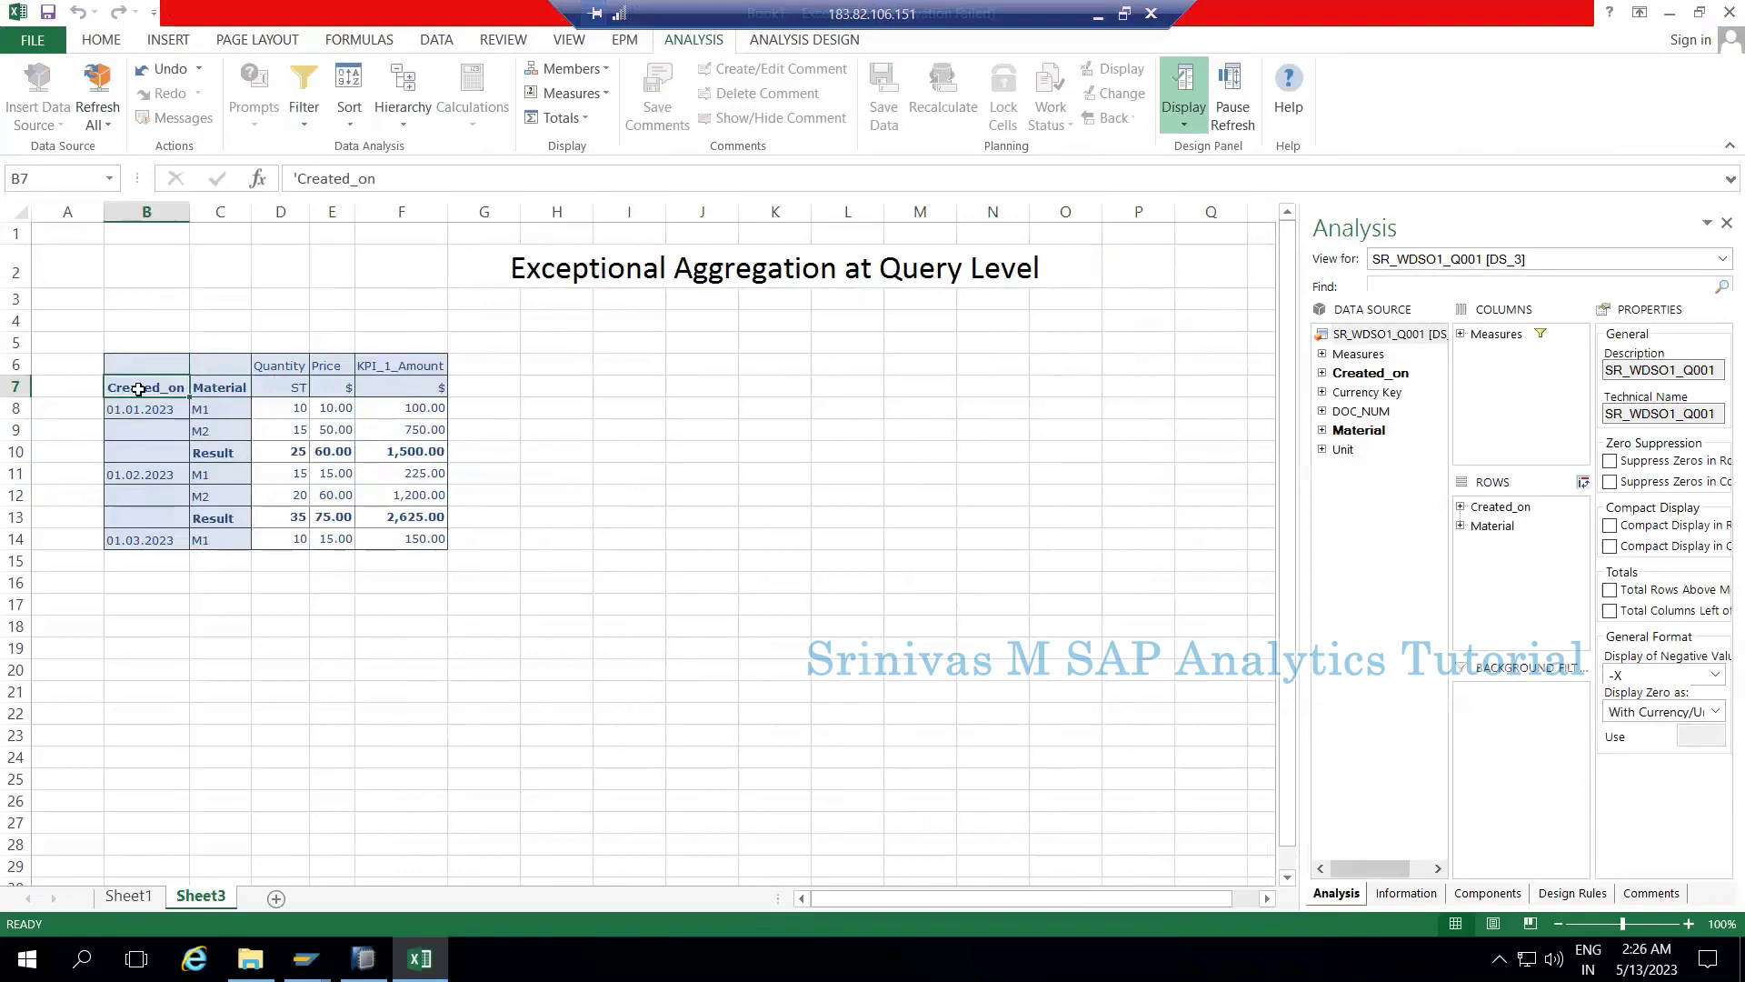
{"action": "left_click", "coordinate": [1487, 509]}
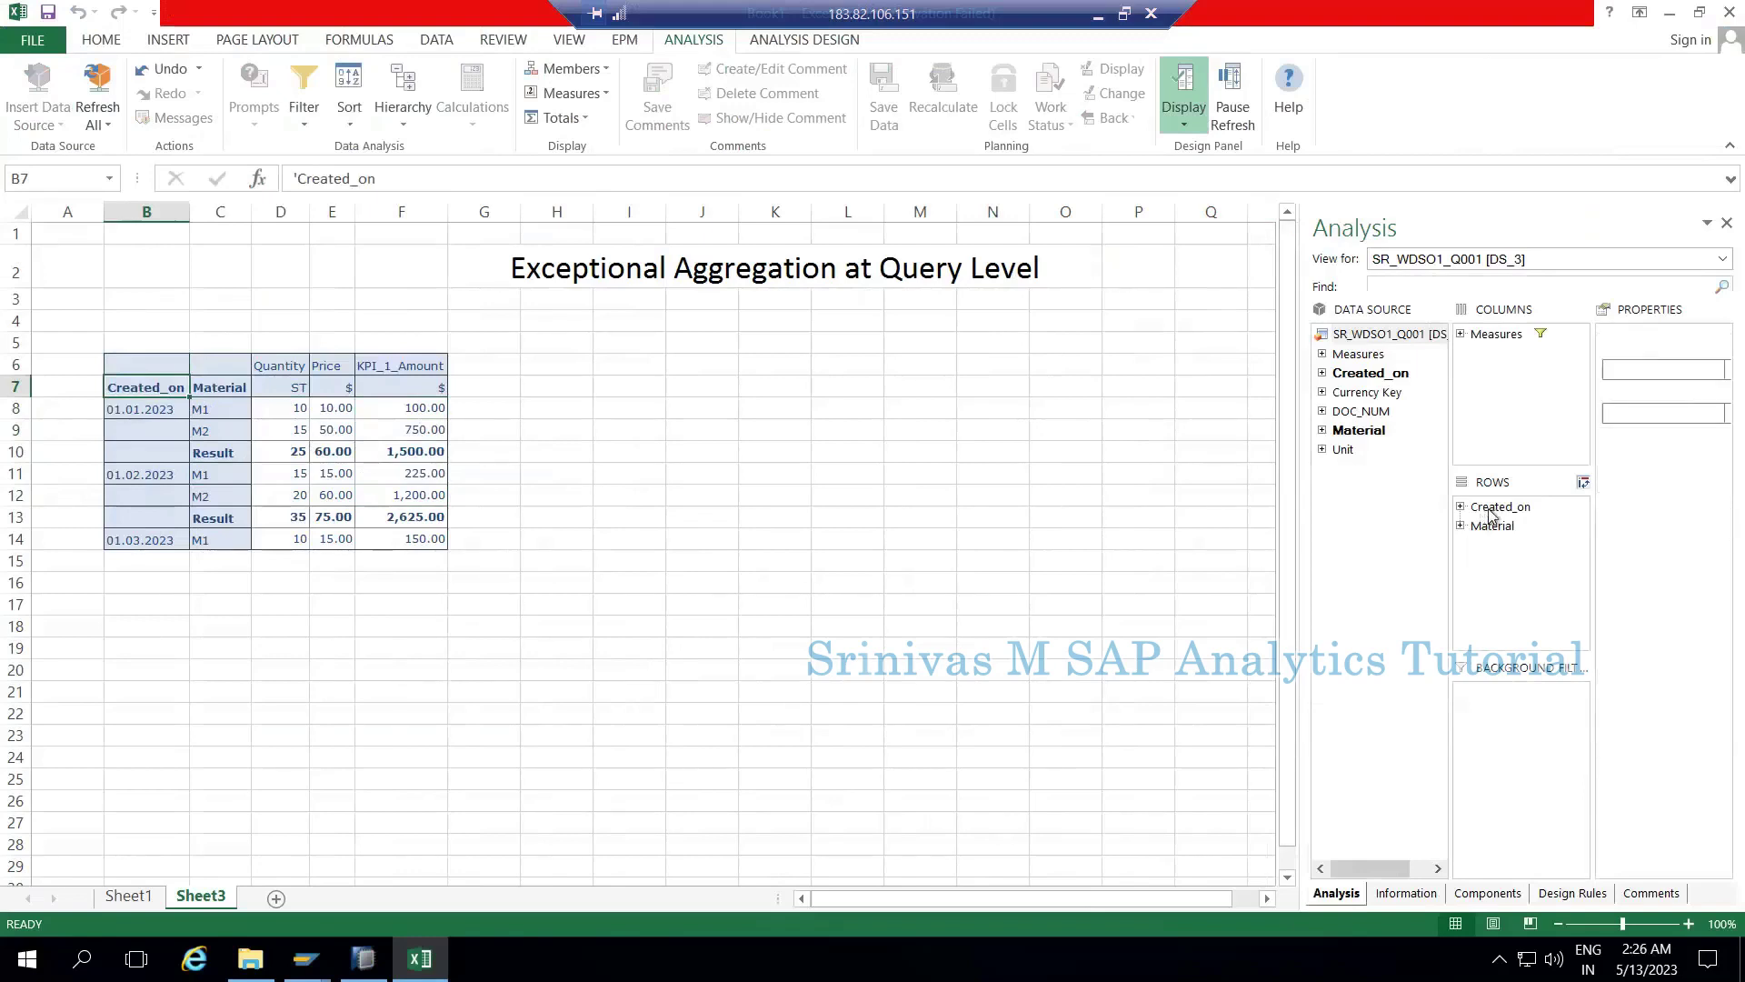
{"action": "left_click", "coordinate": [1621, 594]}
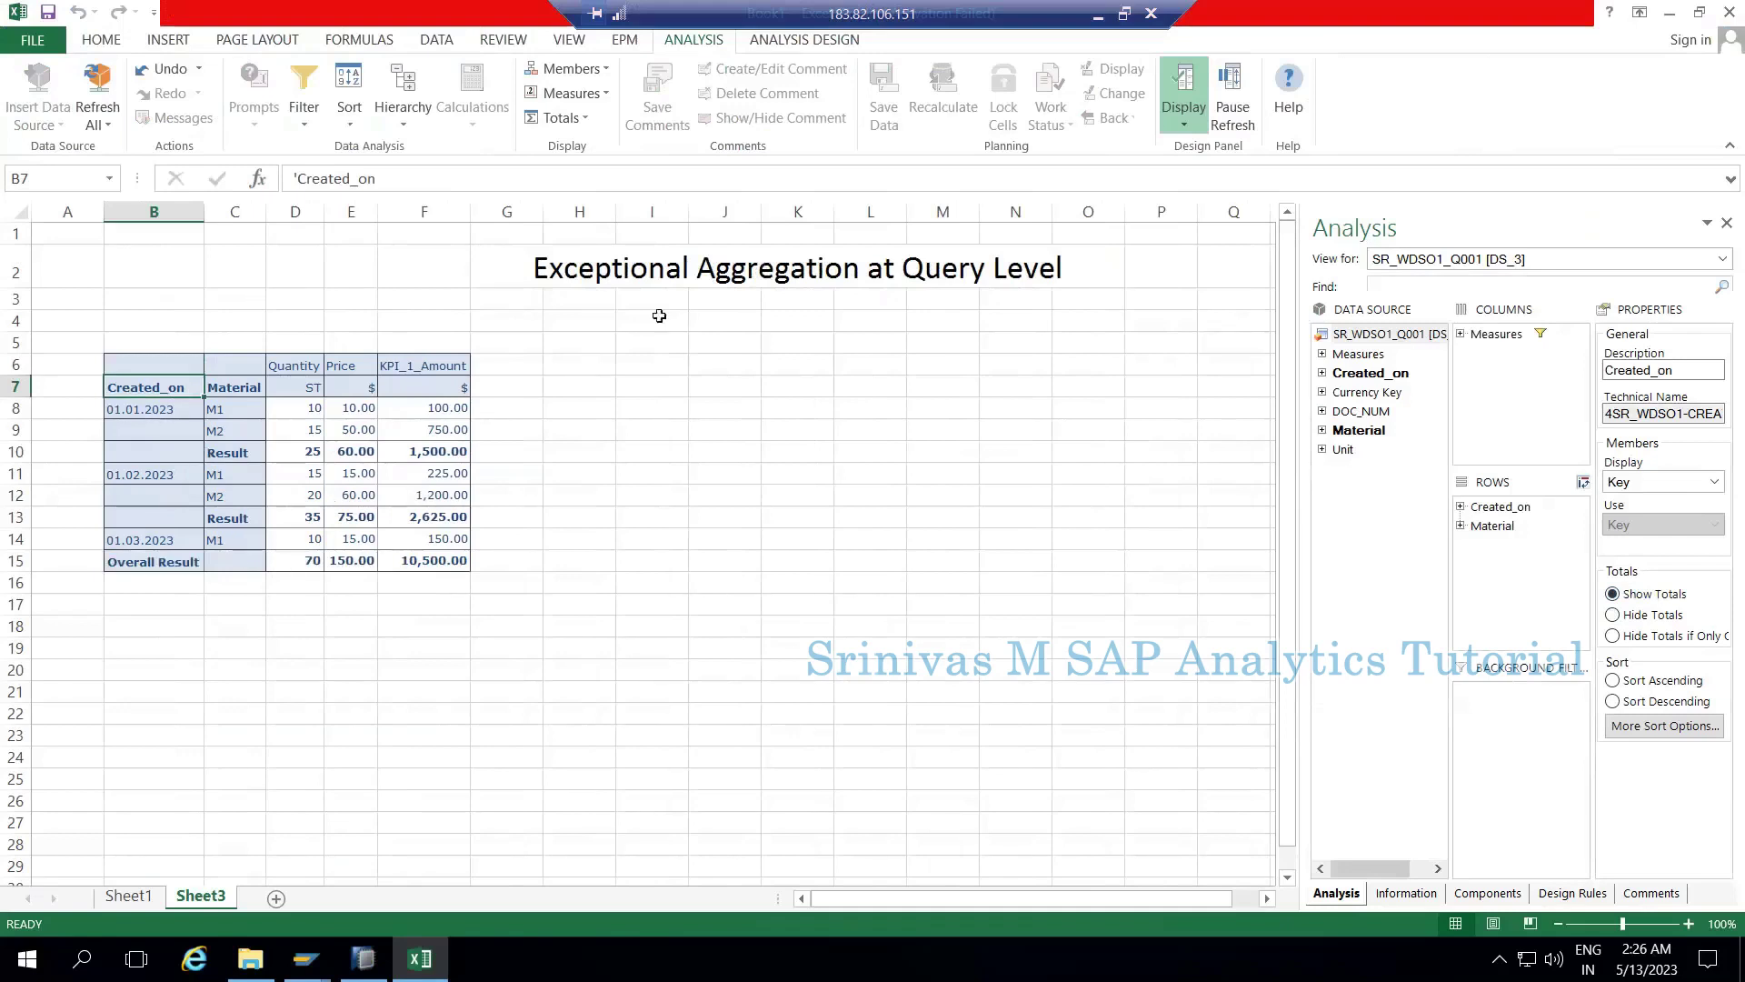
{"action": "left_click", "coordinate": [595, 271]}
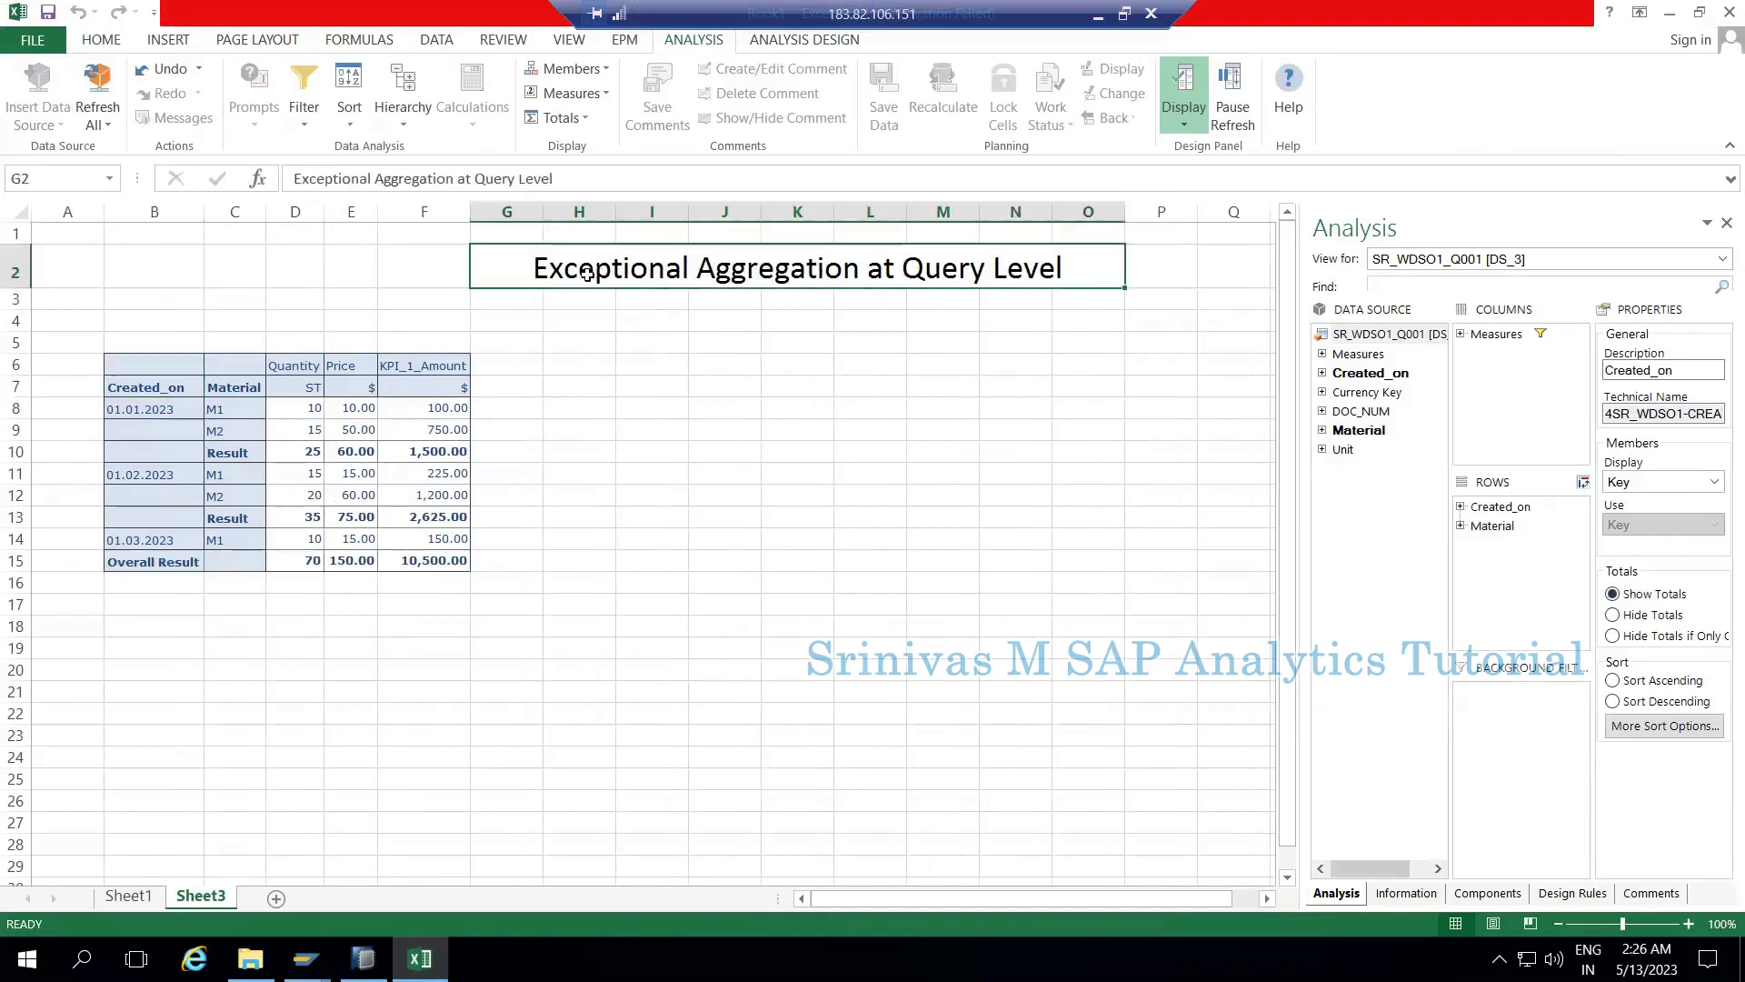
{"action": "left_click", "coordinate": [154, 364]}
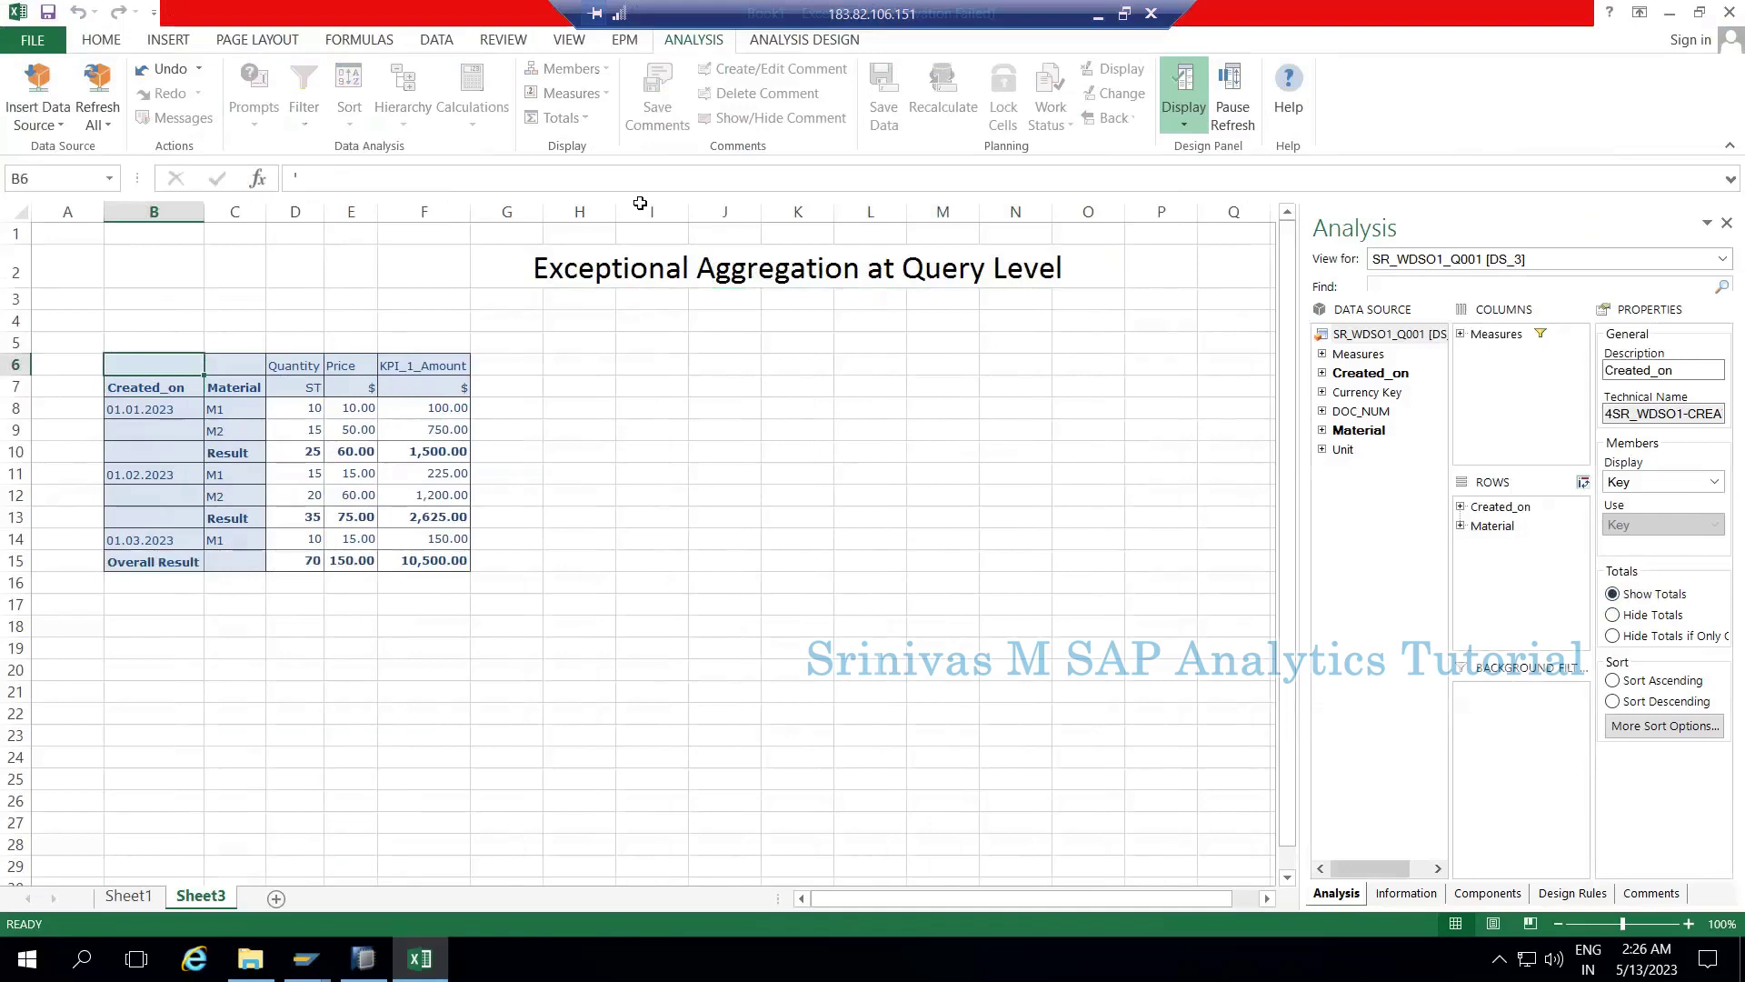
{"action": "left_click", "coordinate": [803, 43]}
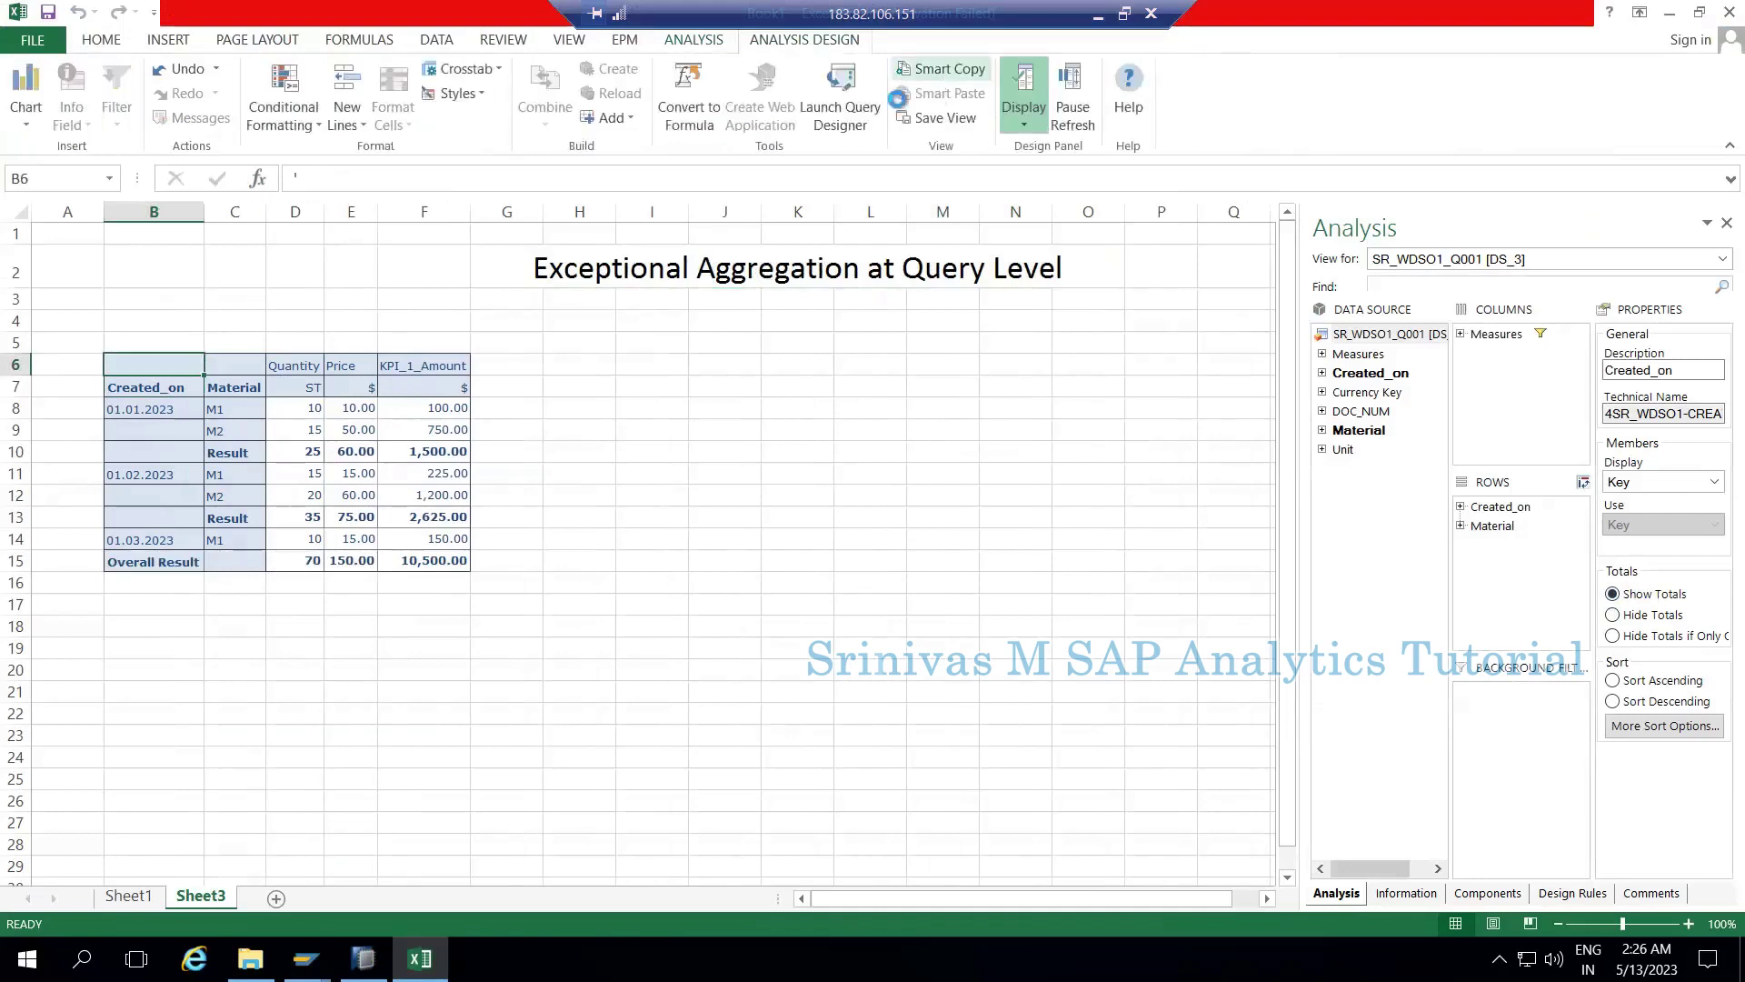
Paste a copy of the crosstab at B18 and move its Created_on into the background filter.
{"action": "left_click", "coordinate": [158, 630]}
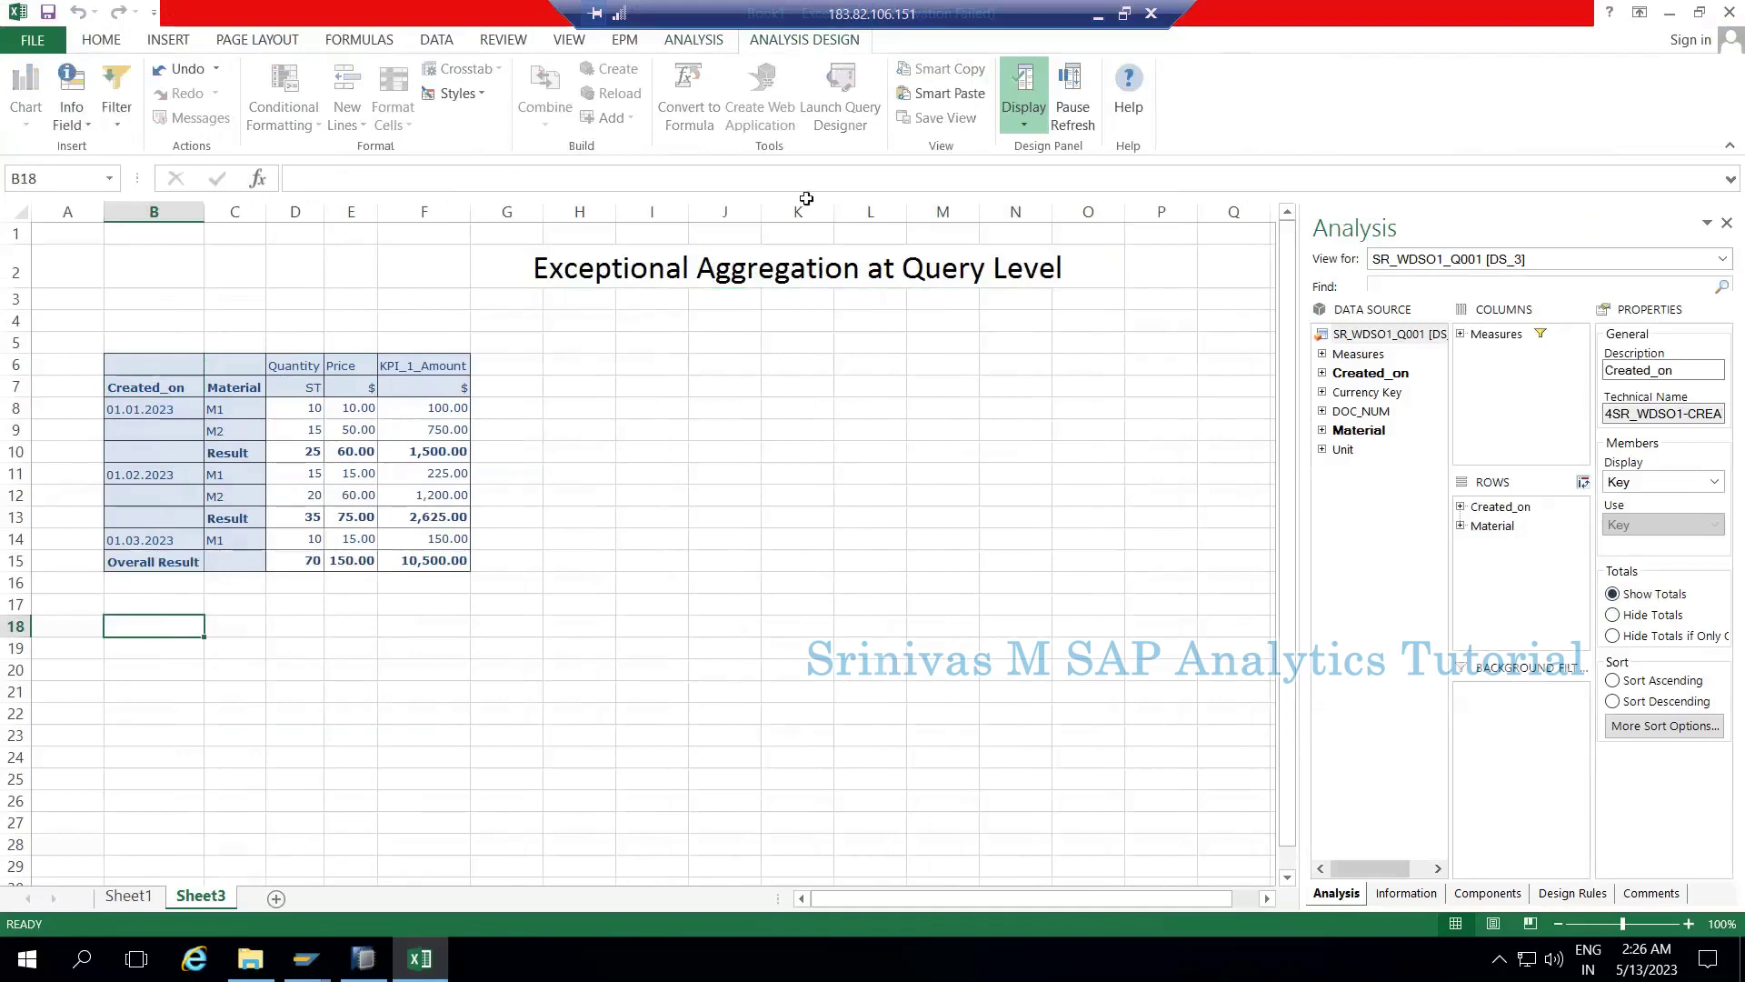
{"action": "left_click", "coordinate": [936, 98]}
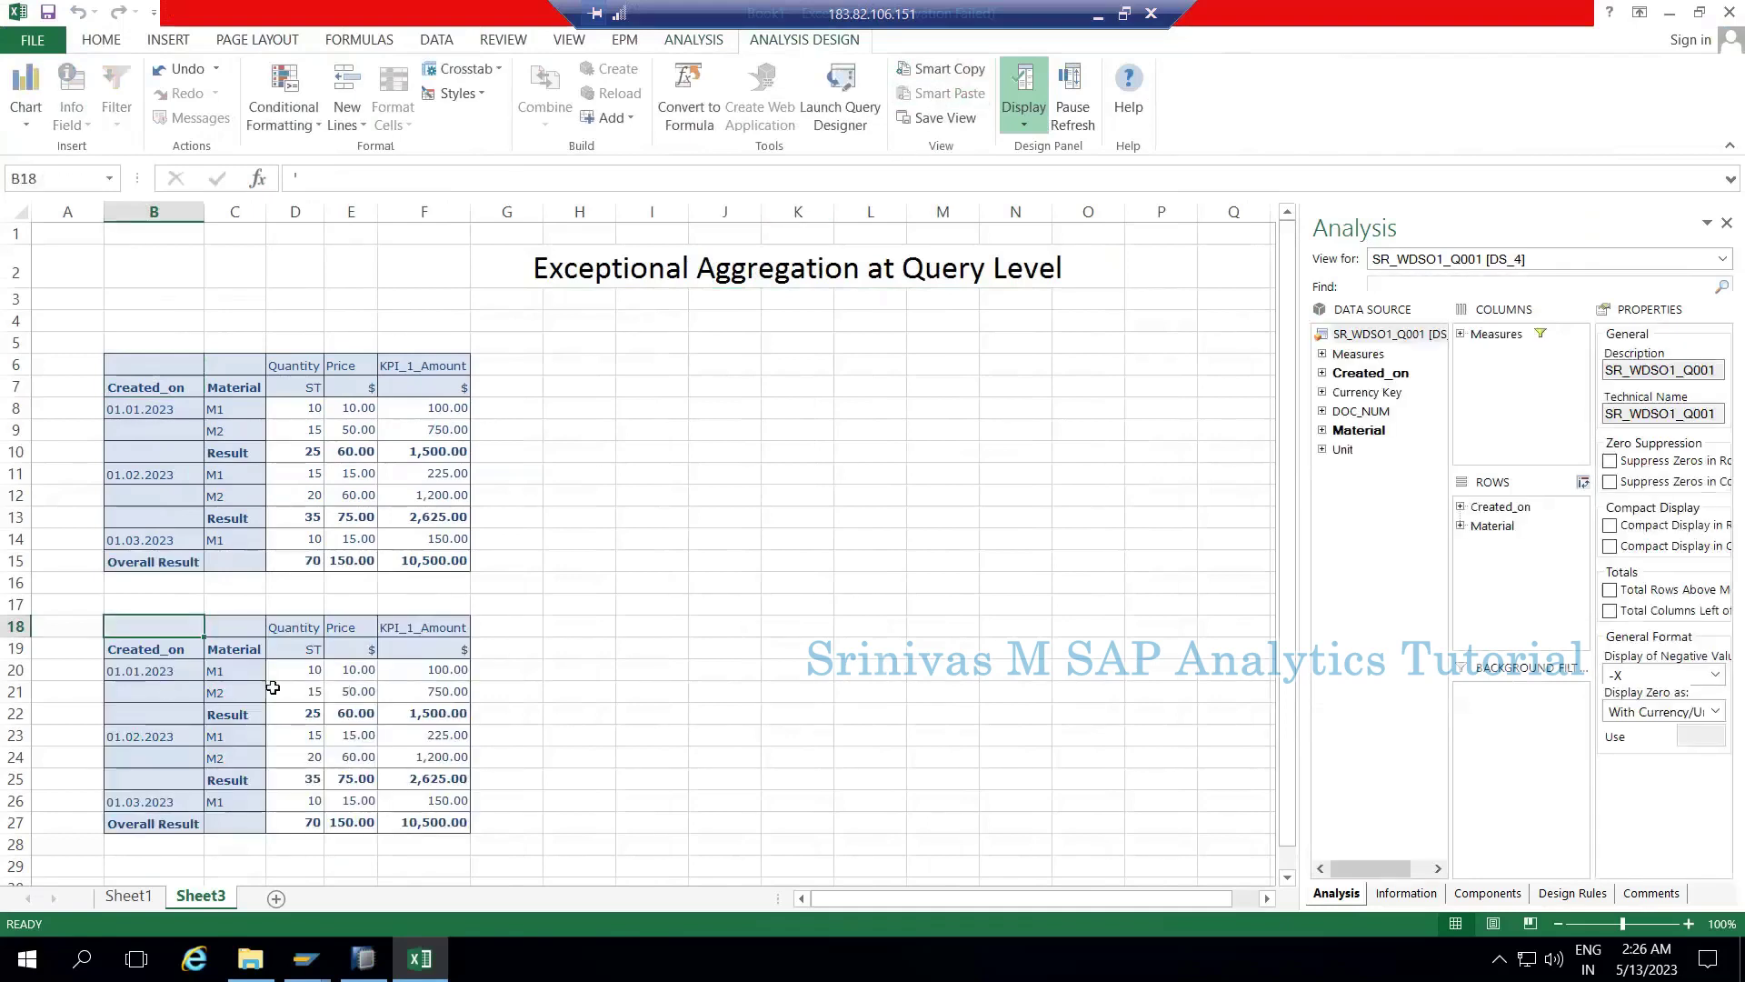
{"action": "left_click", "coordinate": [1498, 509]}
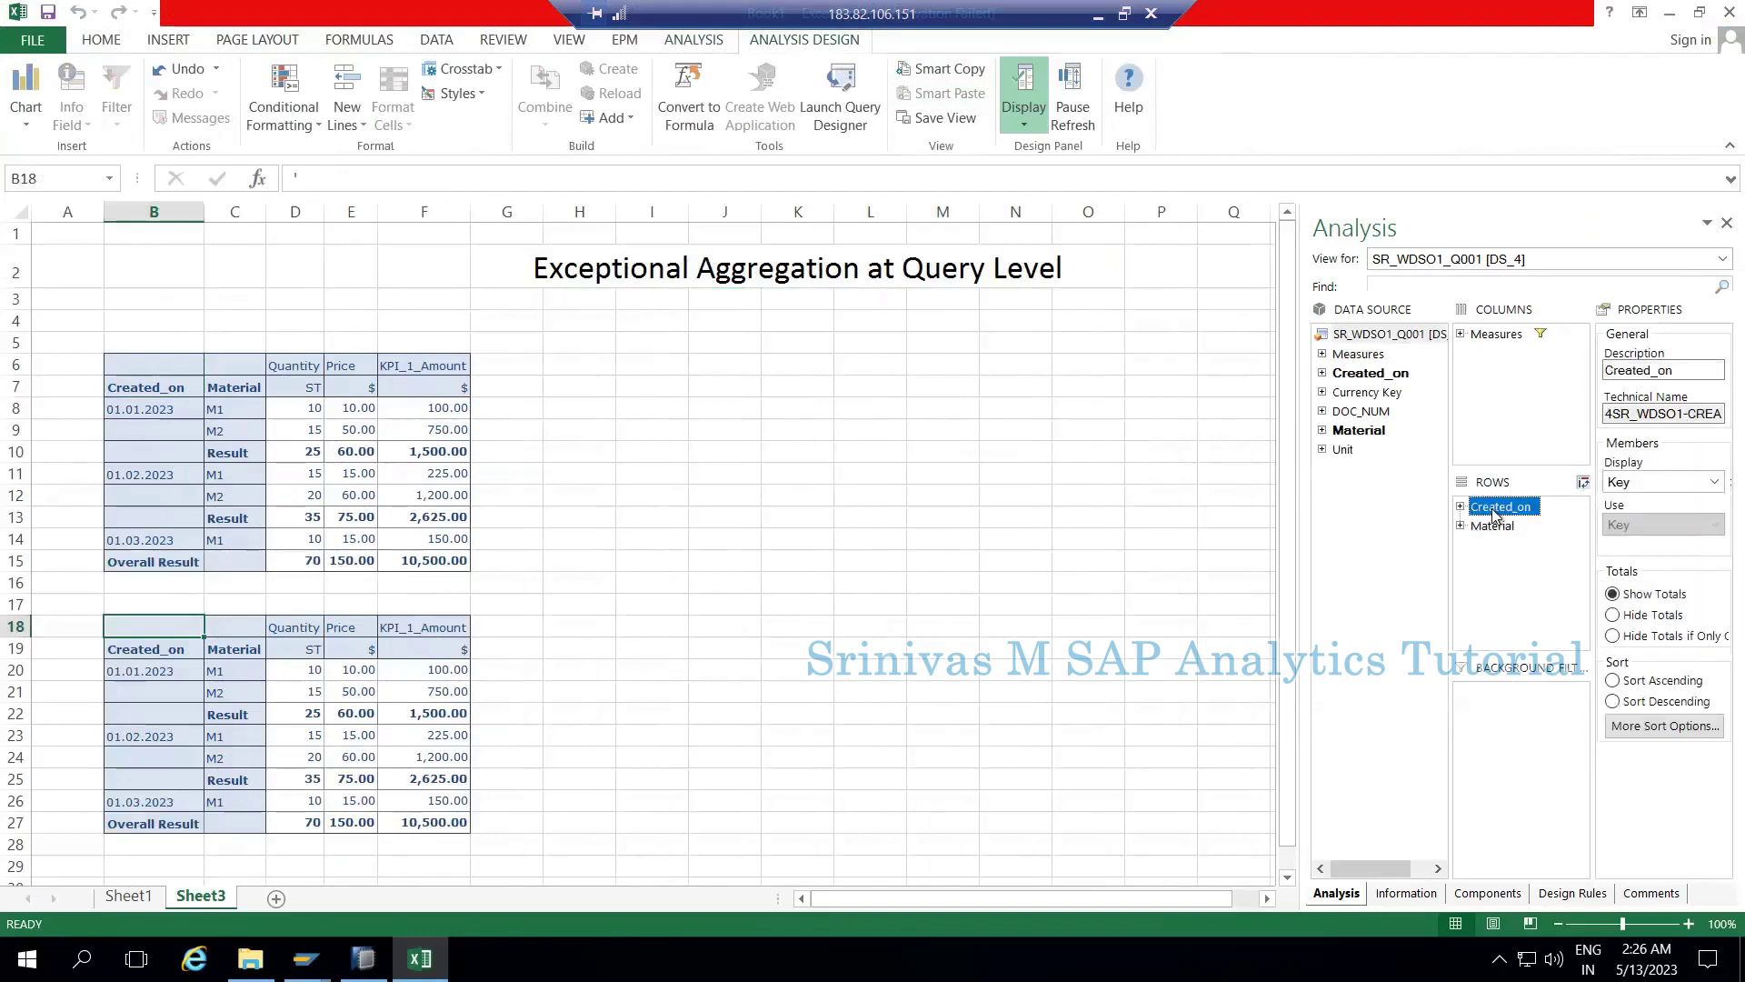
{"action": "left_click_drag", "start_coordinate": [1495, 512], "coordinate": [1495, 737]}
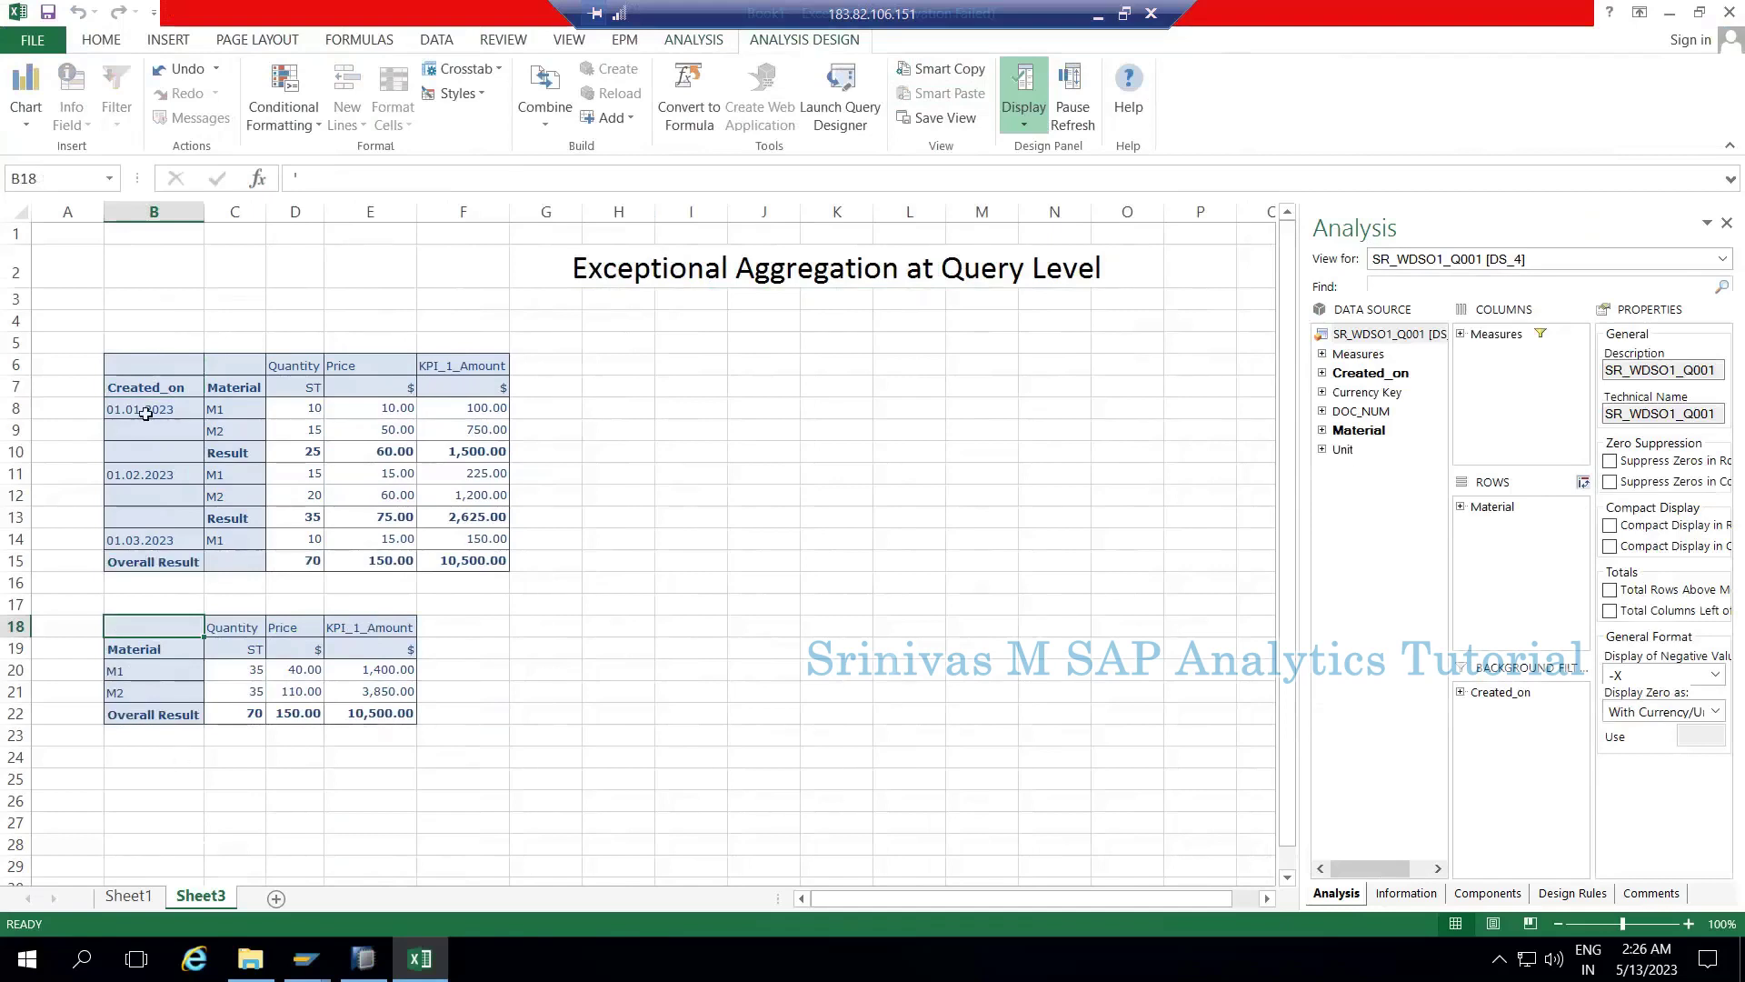
{"action": "left_click", "coordinate": [305, 406]}
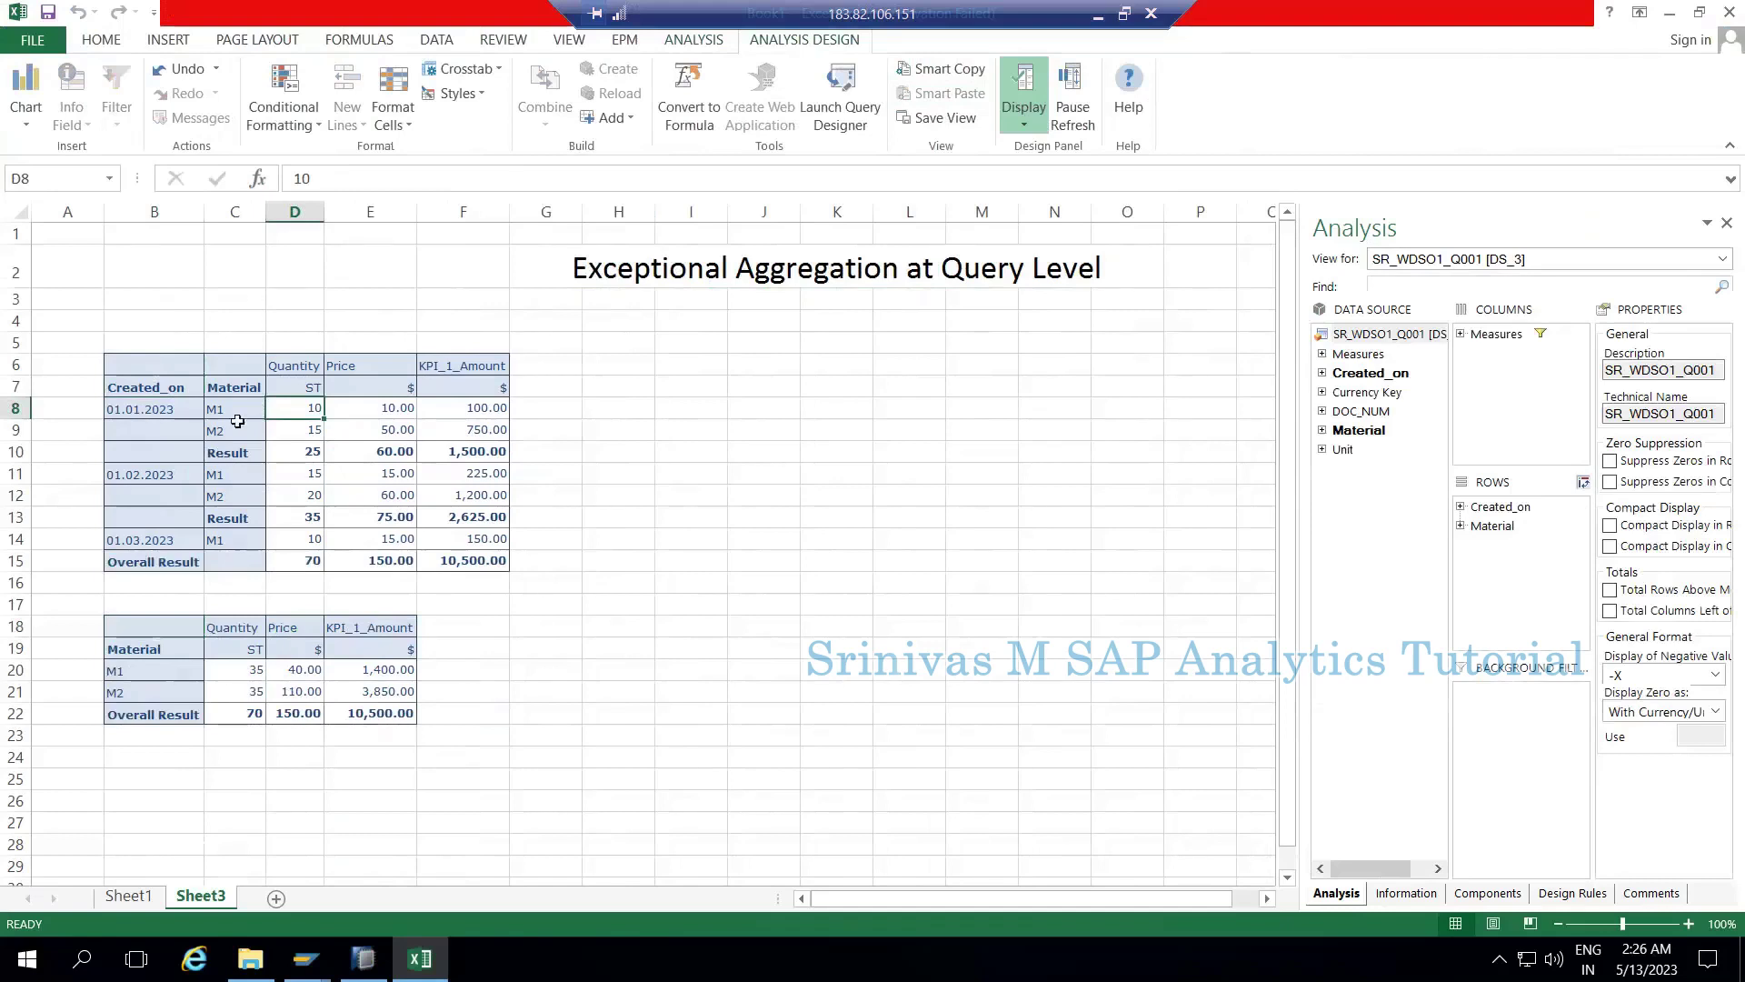
{"action": "left_click_drag", "start_coordinate": [239, 407], "coordinate": [290, 474]}
{"action": "left_click", "coordinate": [259, 472]}
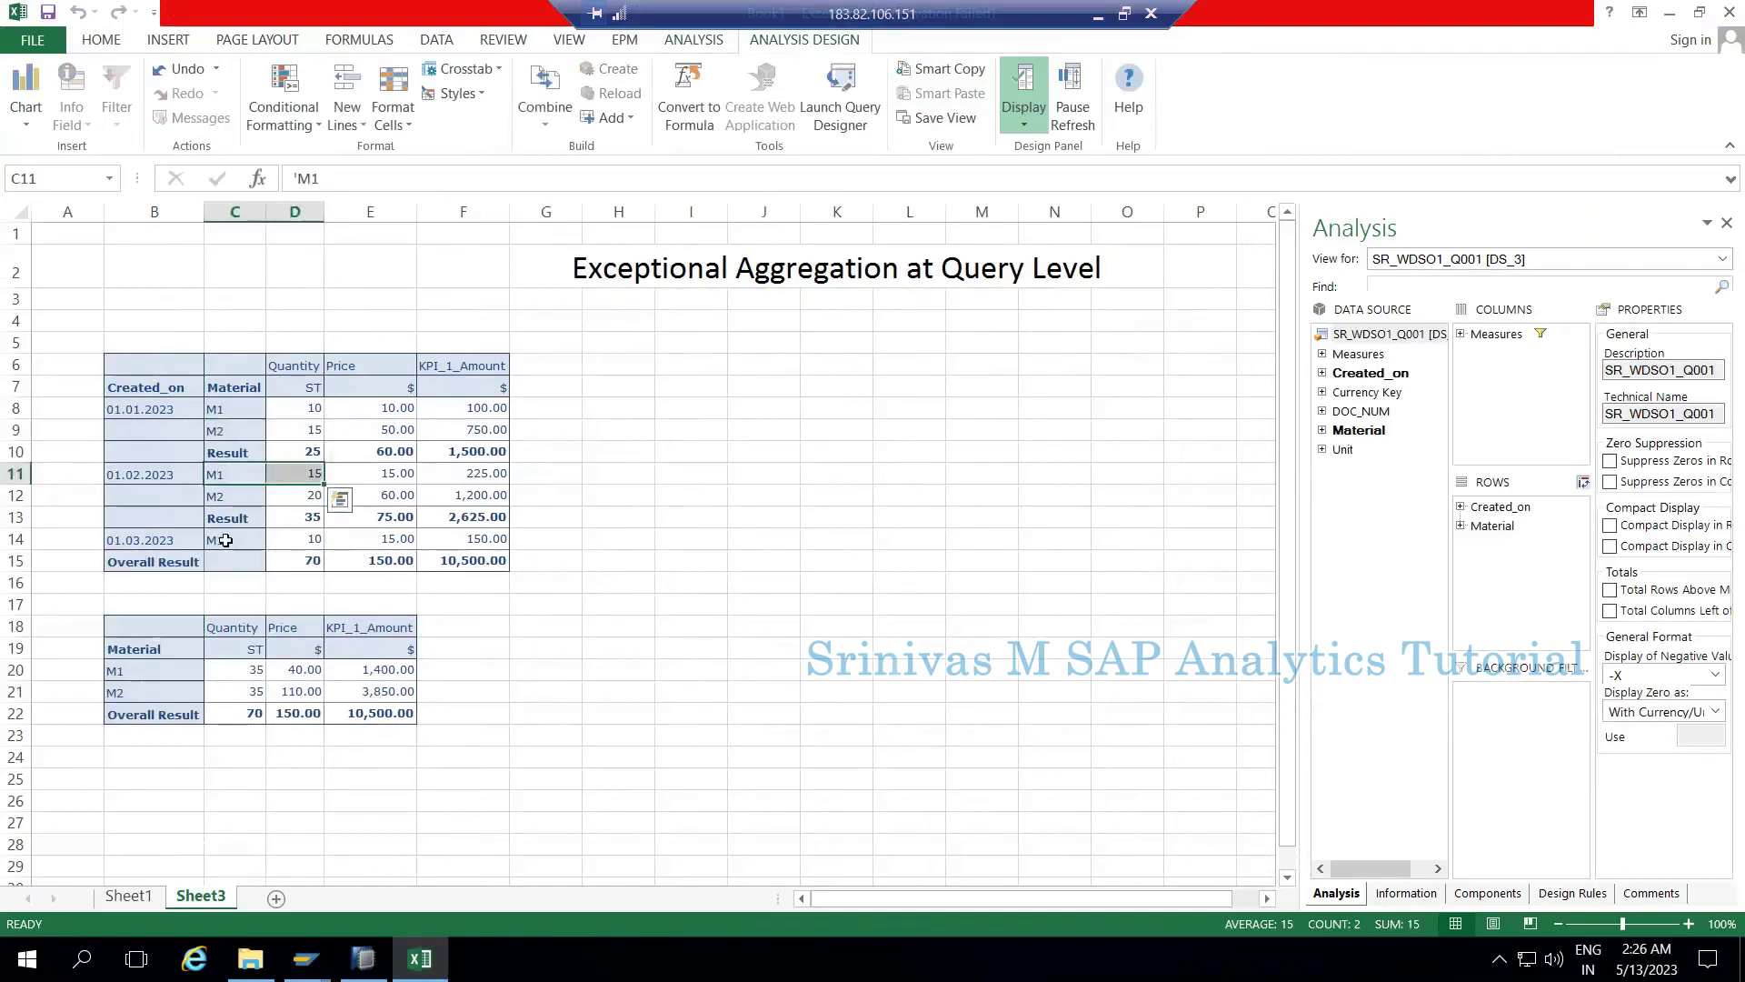
{"action": "left_click_drag", "start_coordinate": [227, 540], "coordinate": [291, 541]}
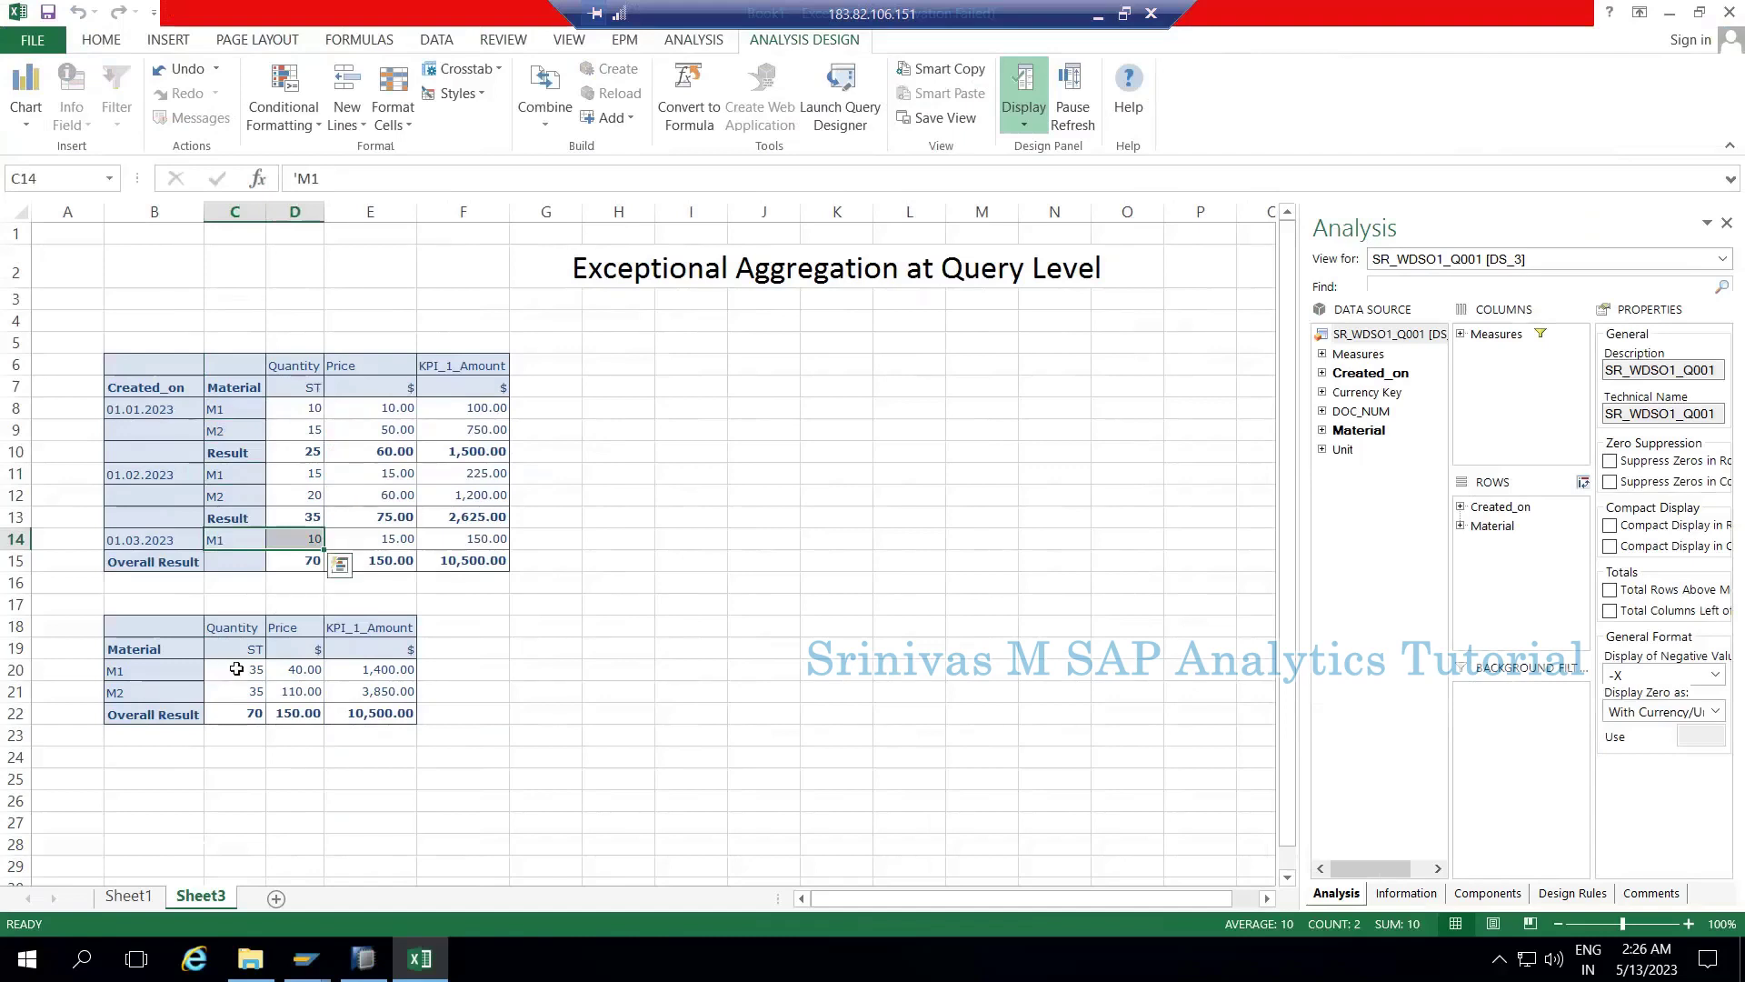
{"action": "left_click", "coordinate": [238, 672]}
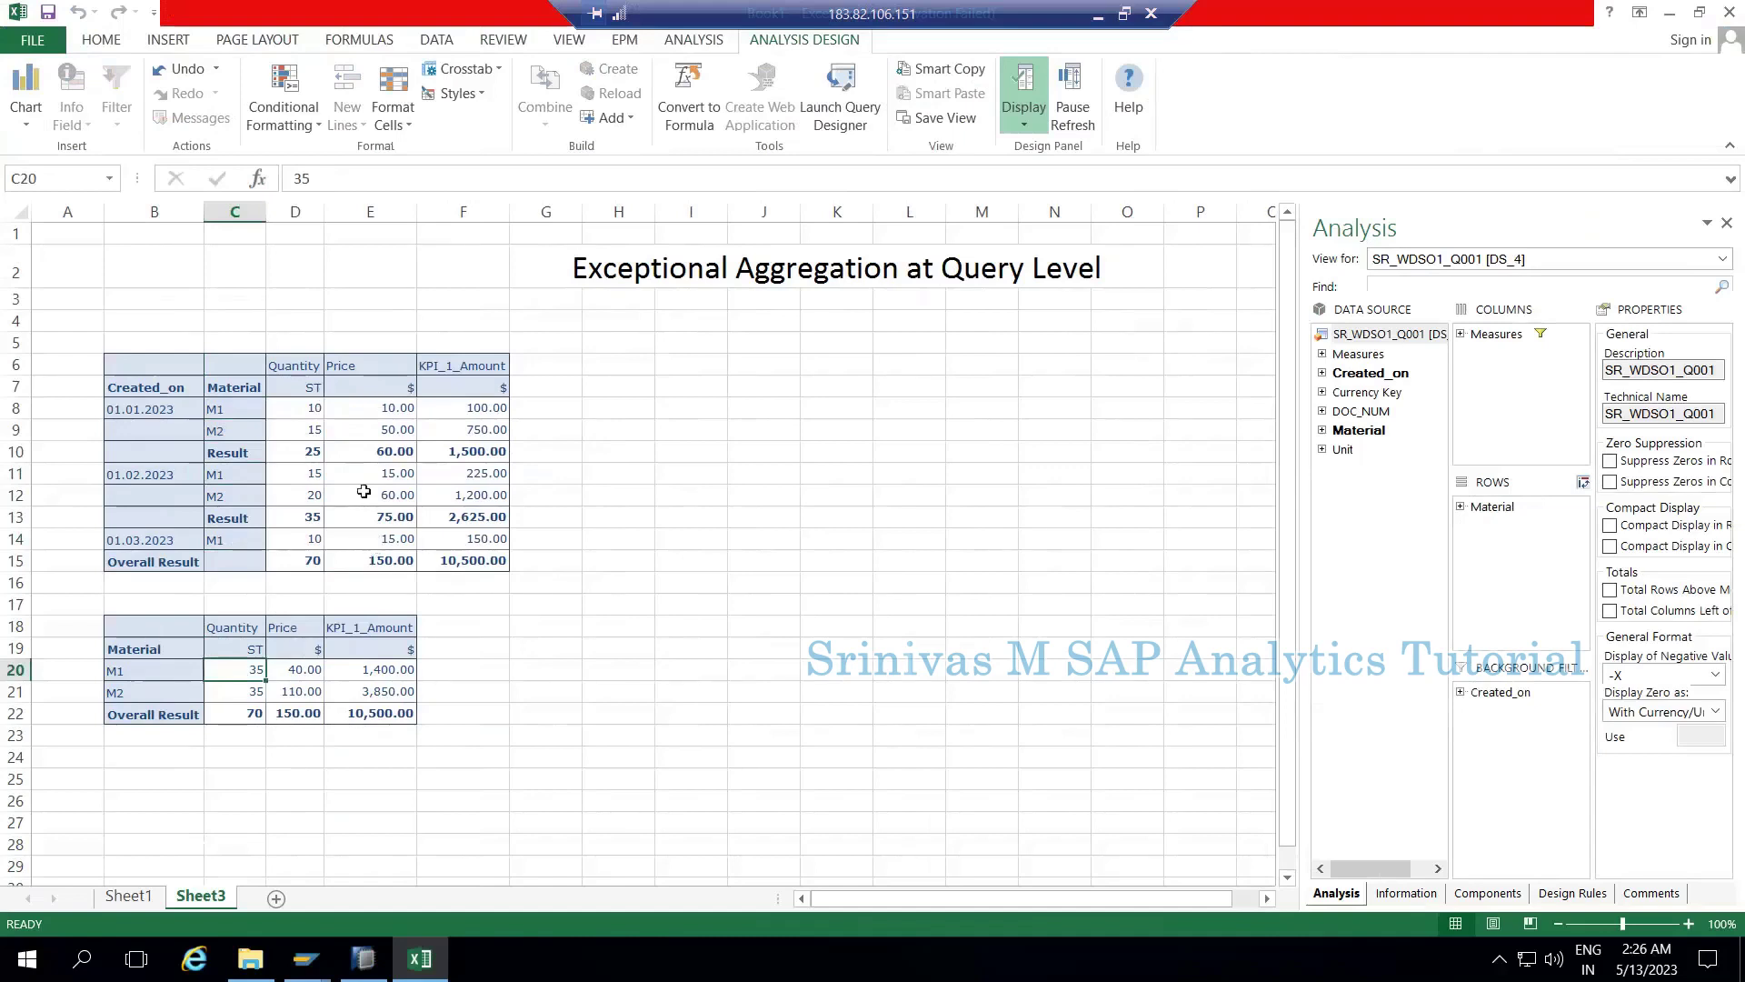
{"action": "left_click", "coordinate": [373, 412]}
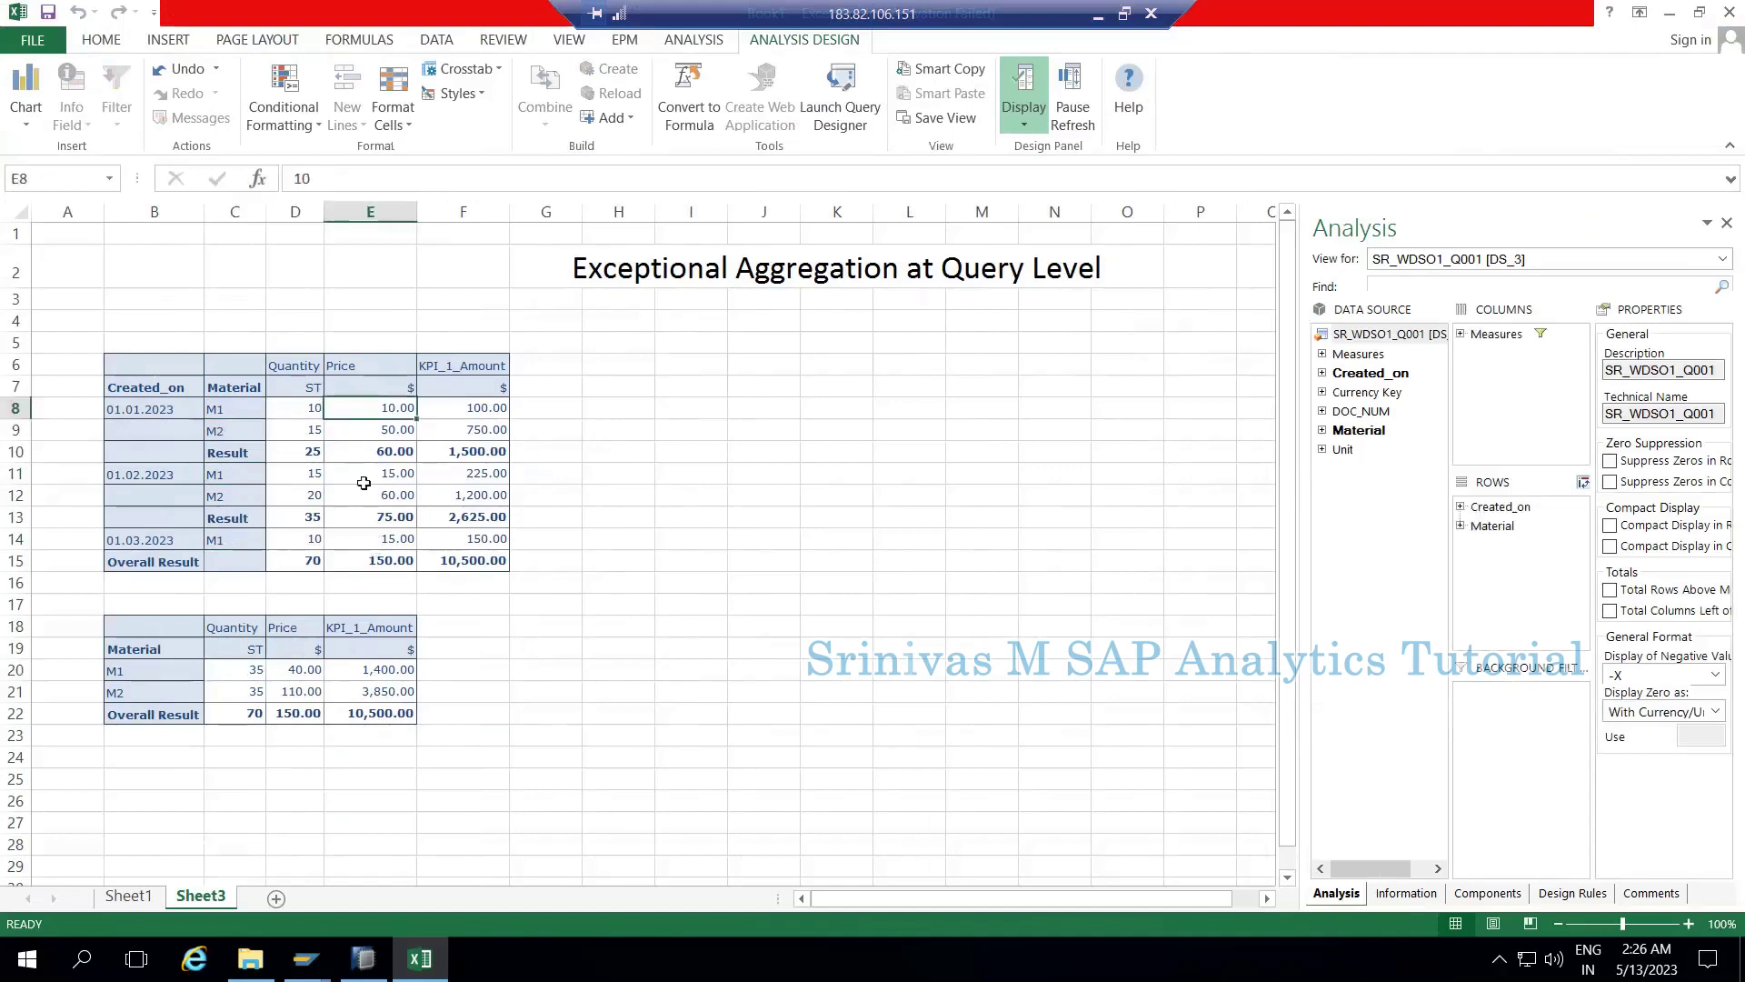
{"action": "left_click", "coordinate": [364, 483]}
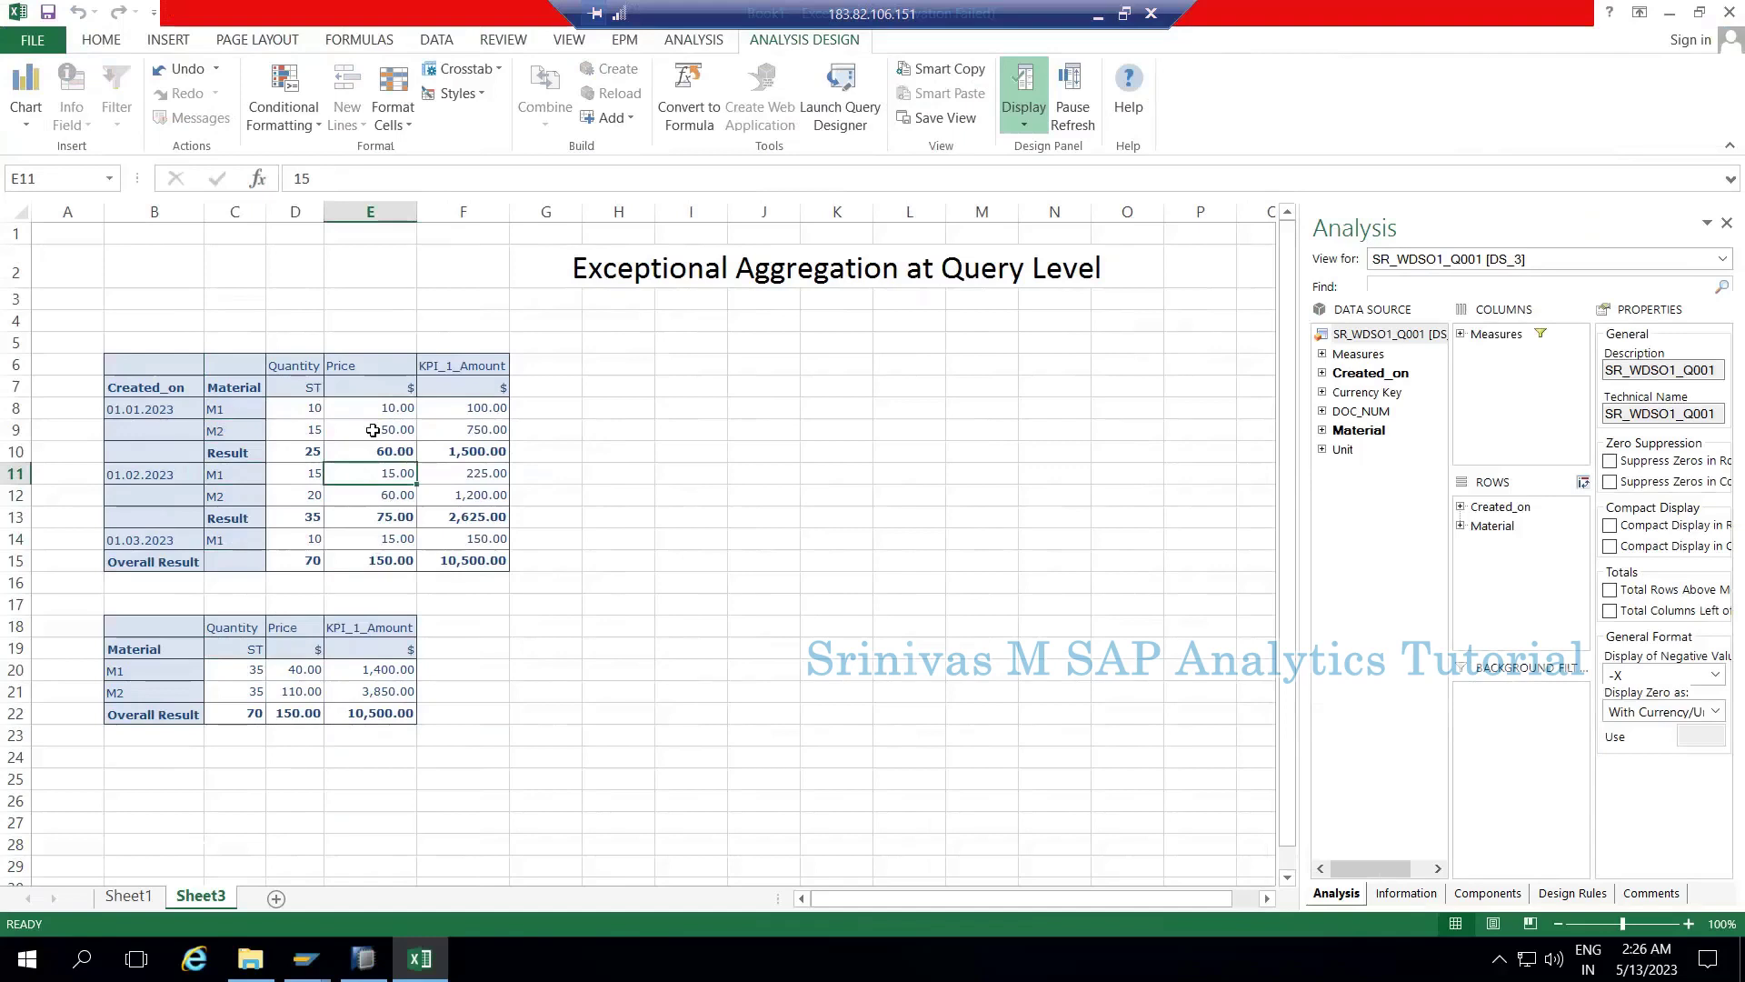
{"action": "left_click", "coordinate": [377, 402]}
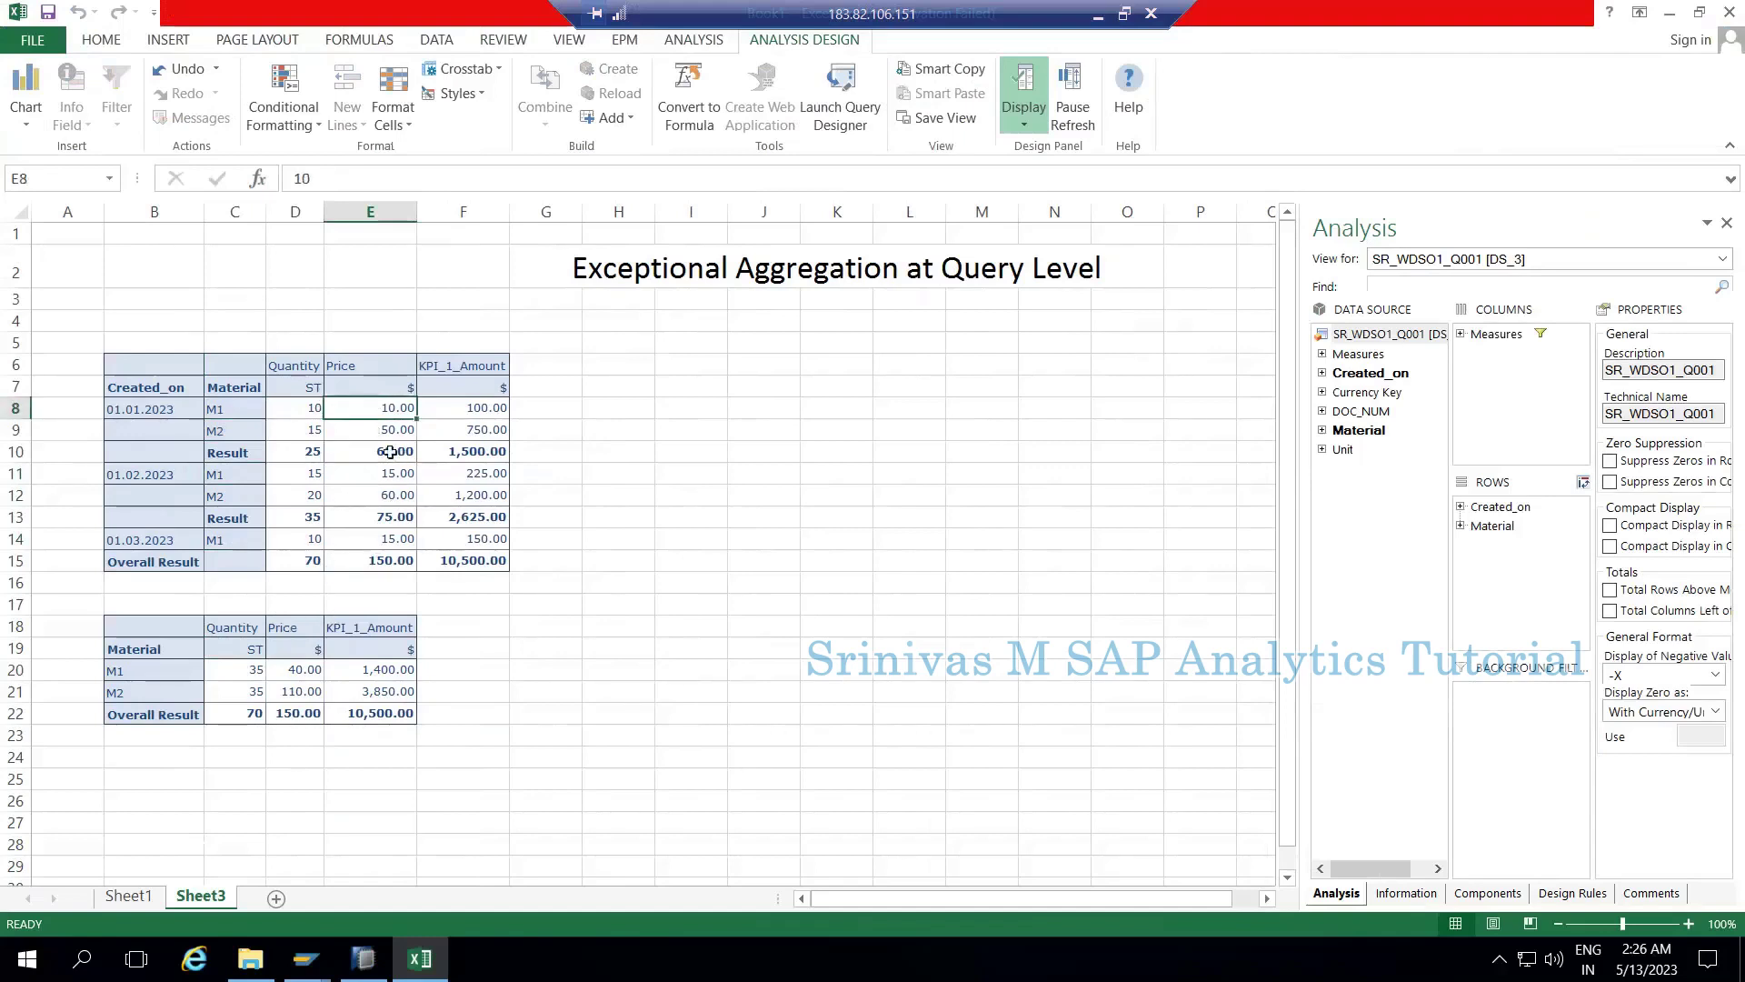
{"action": "left_click", "coordinate": [296, 673]}
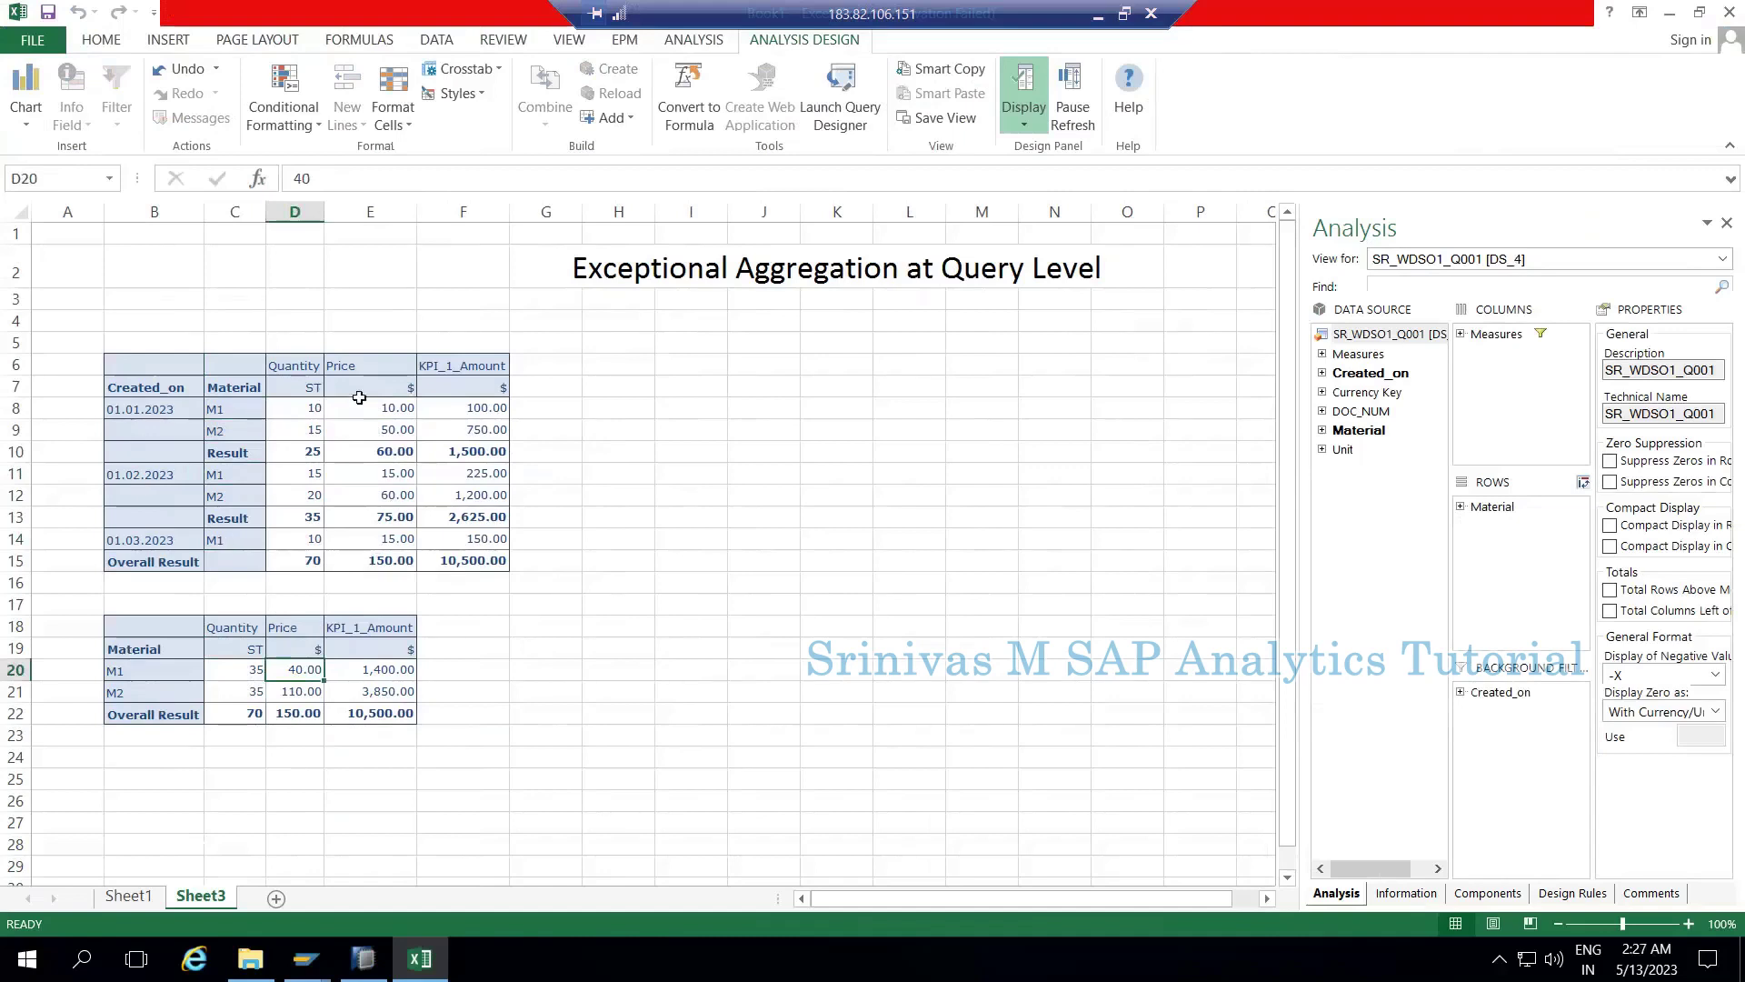
{"action": "left_click_drag", "start_coordinate": [377, 351], "coordinate": [373, 559]}
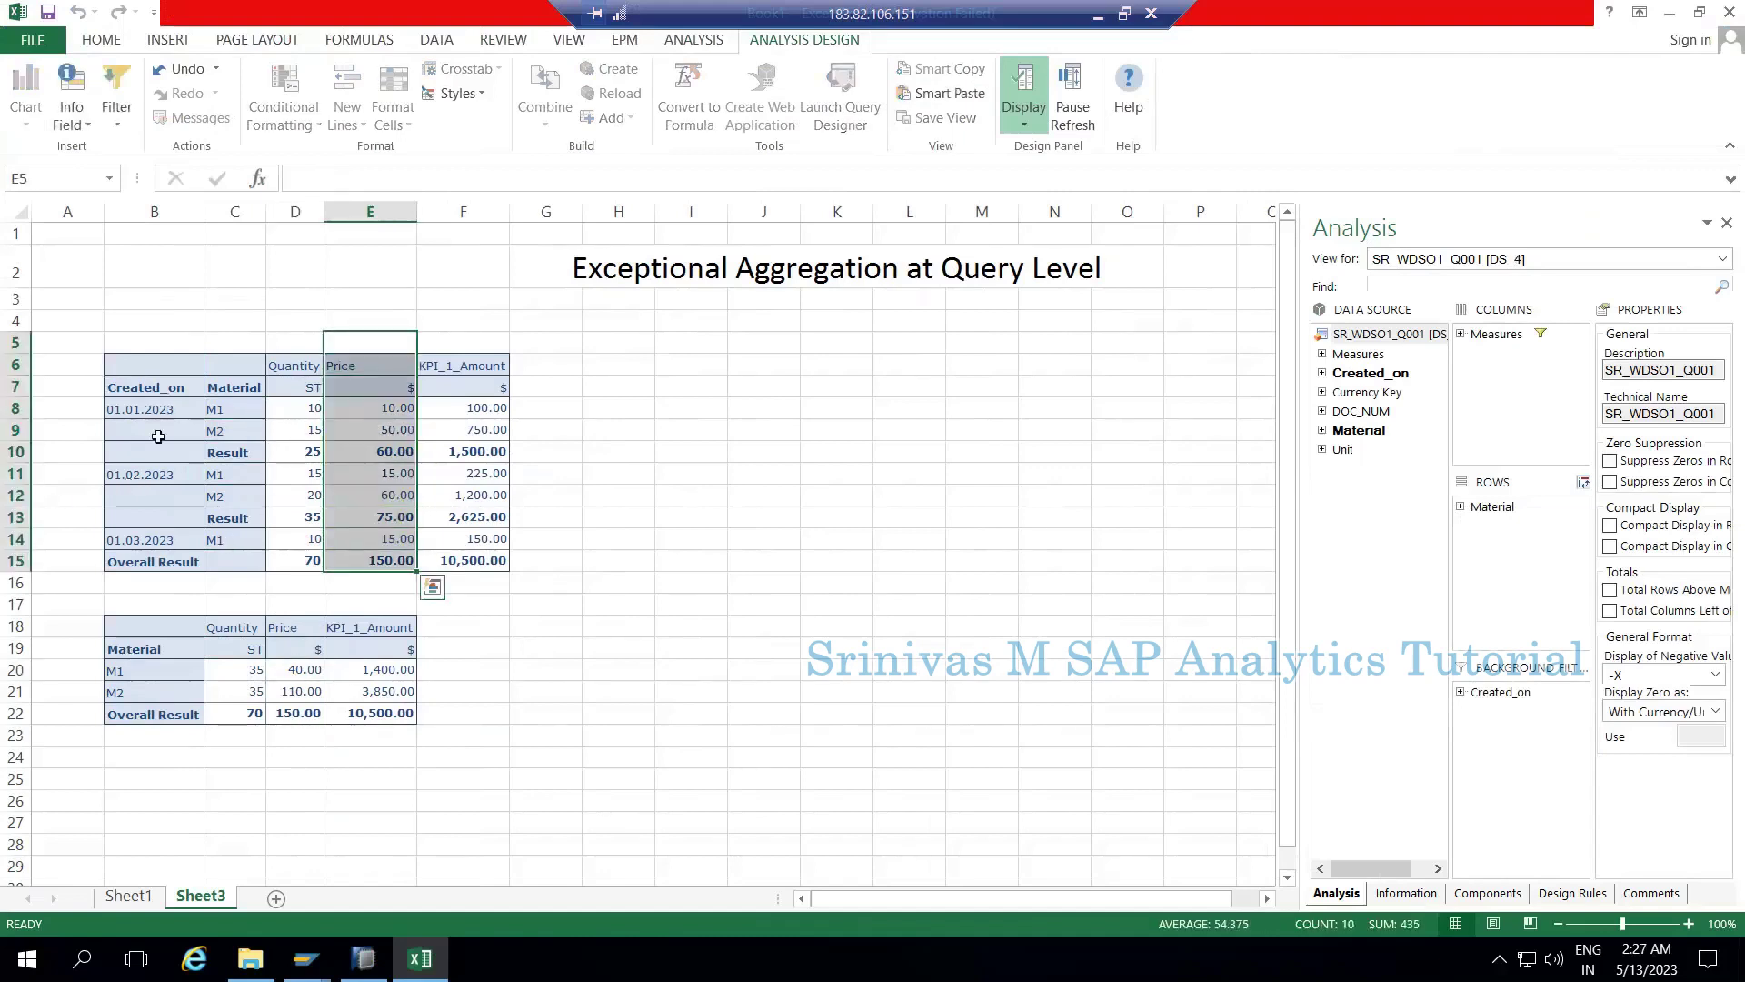
{"action": "left_click", "coordinate": [290, 683]}
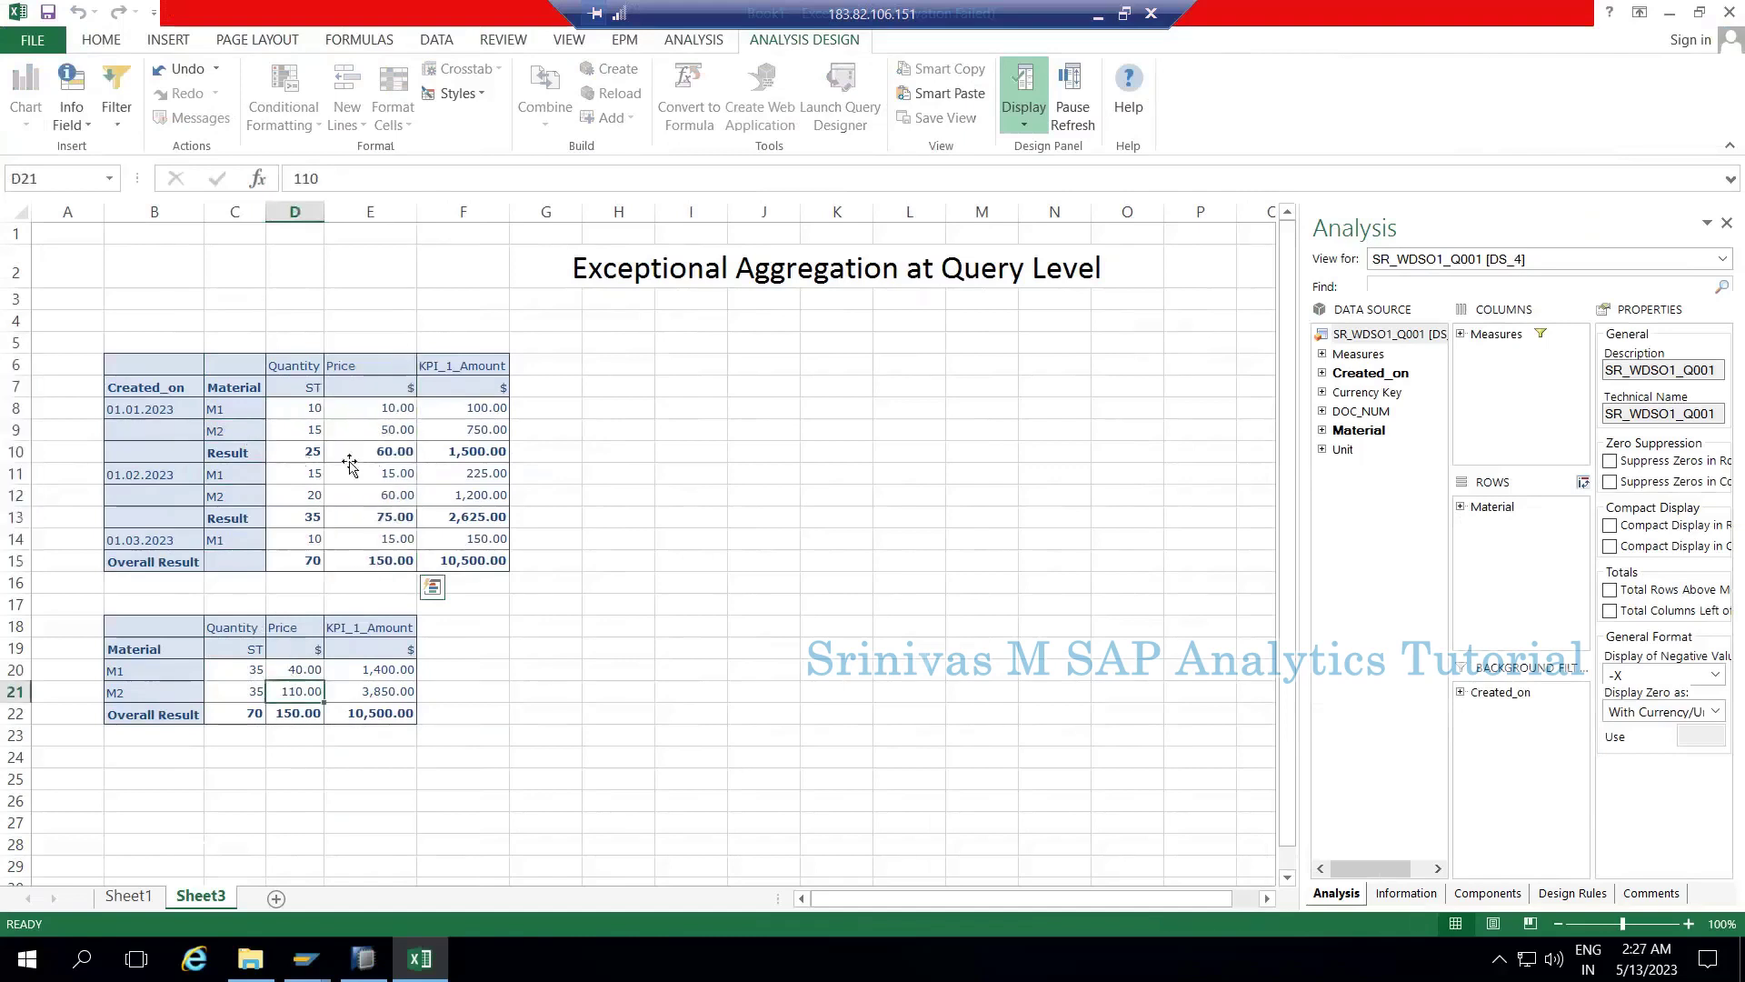
{"action": "left_click", "coordinate": [286, 671]}
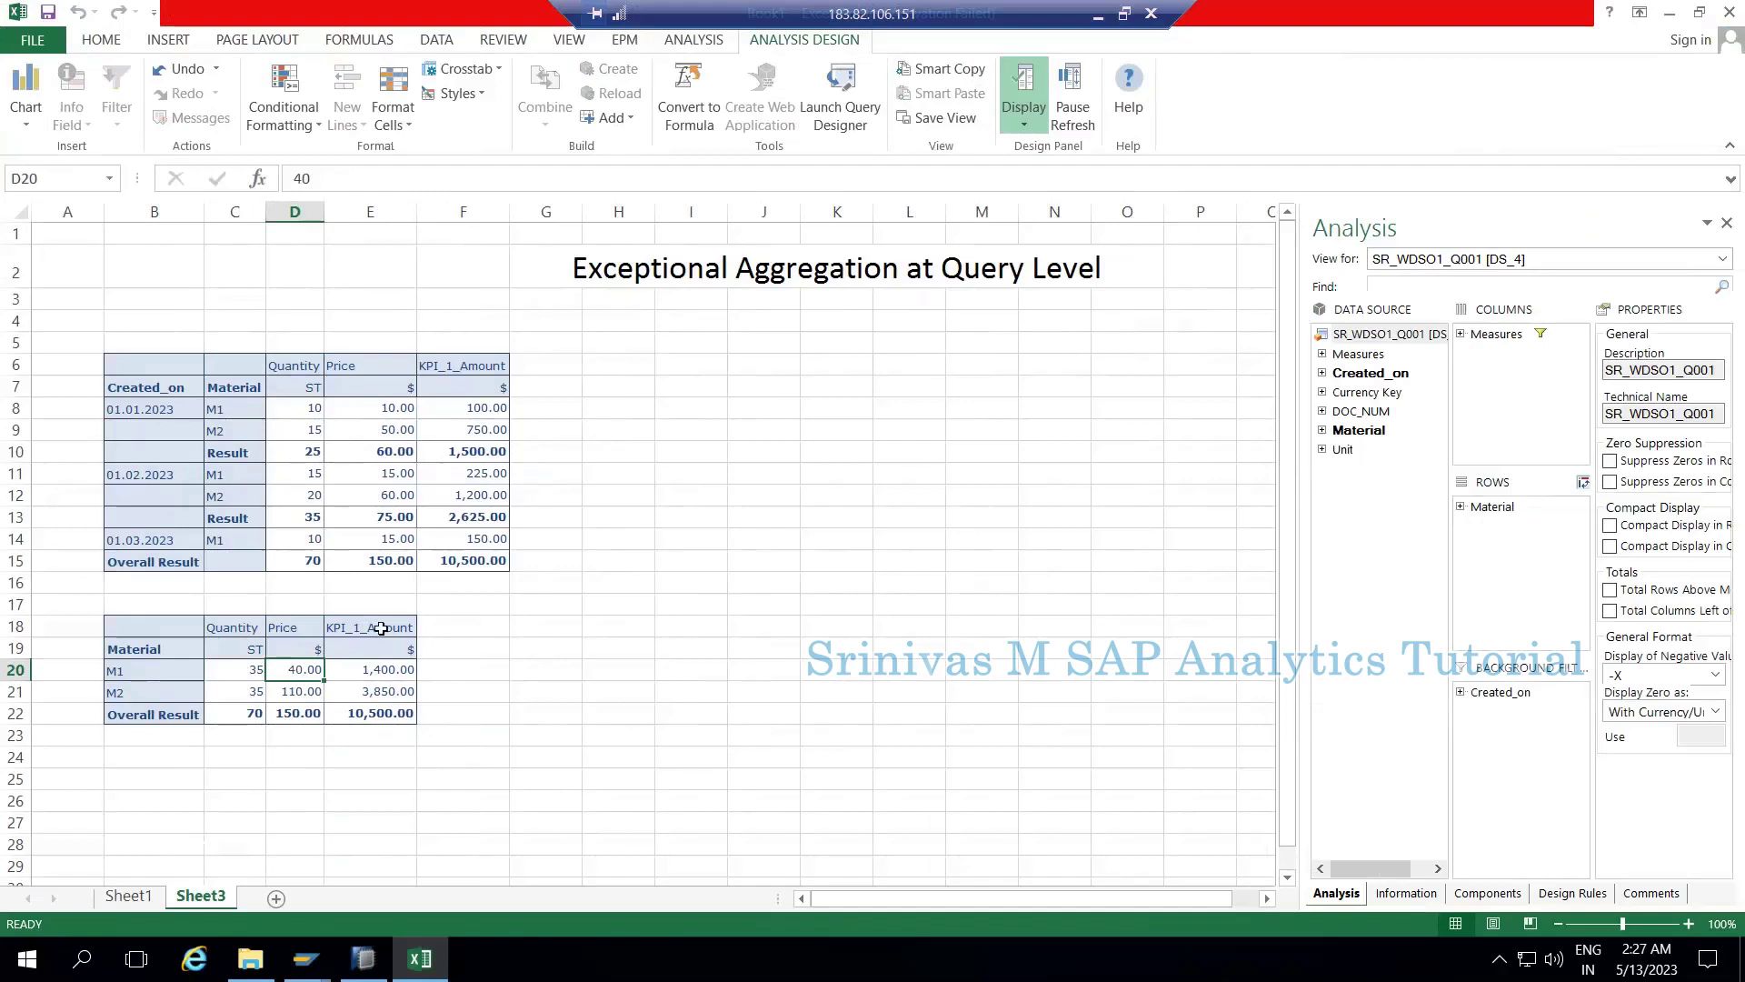
{"action": "left_click_drag", "start_coordinate": [381, 628], "coordinate": [377, 716]}
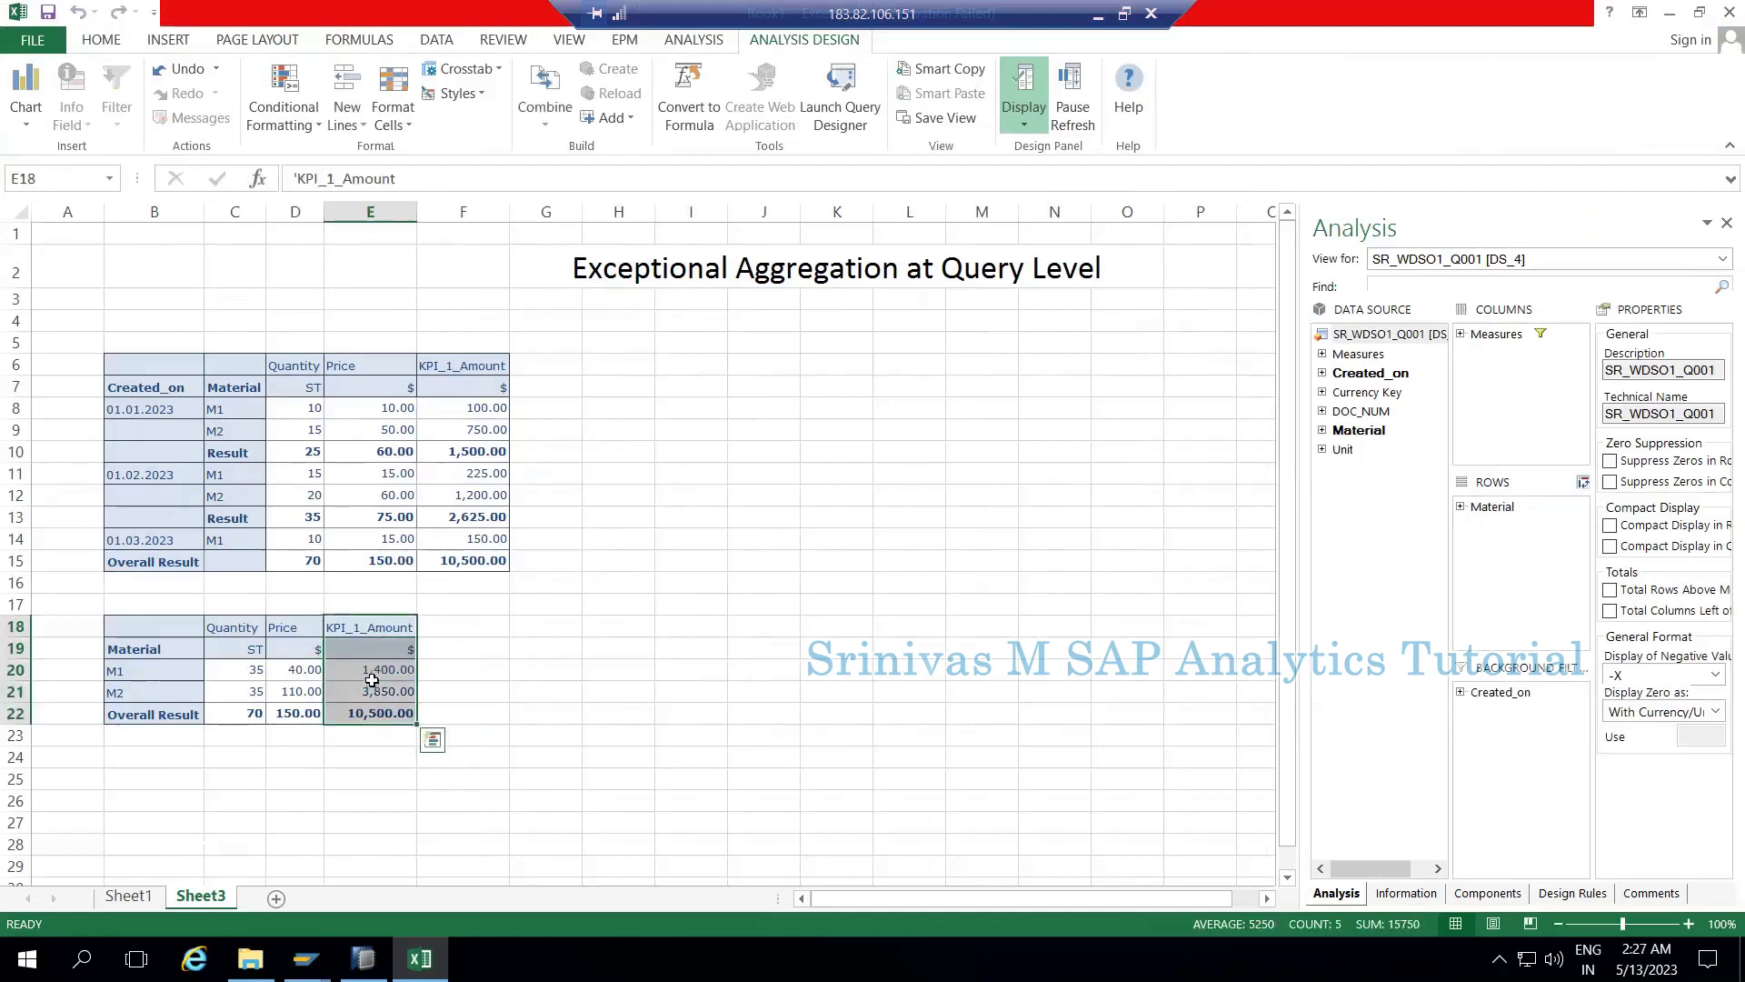
{"action": "left_click", "coordinate": [333, 680]}
{"action": "left_click", "coordinate": [249, 677]}
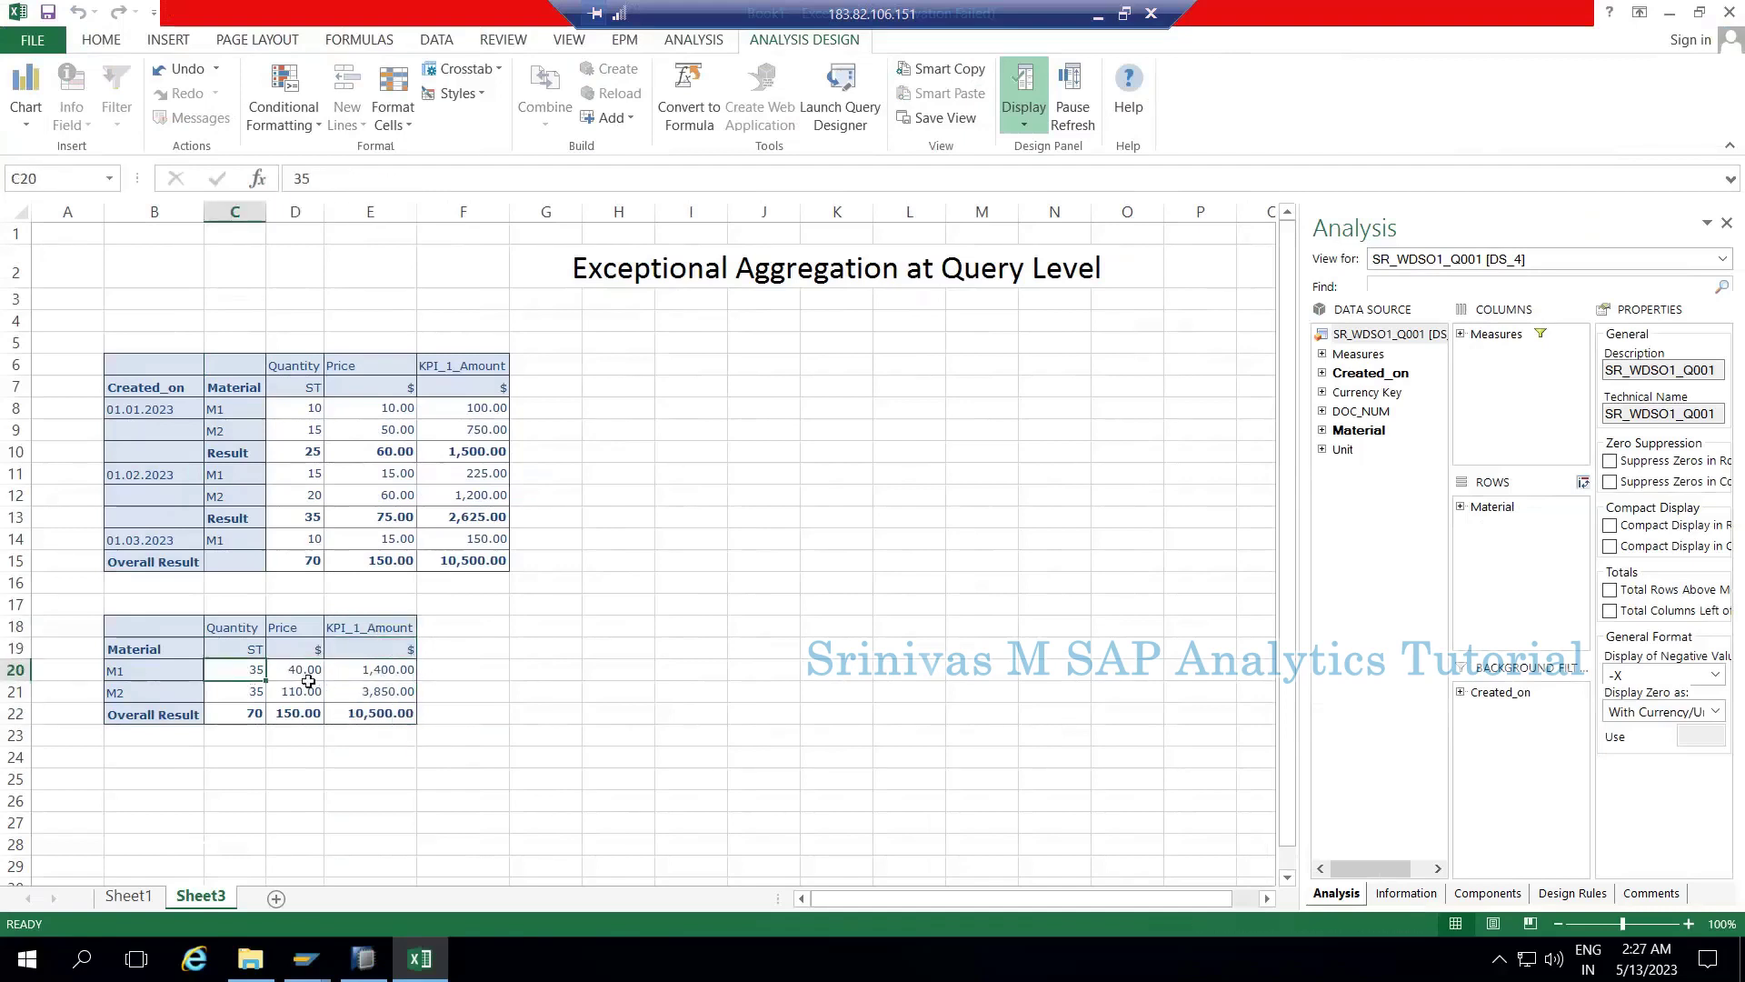
{"action": "left_click", "coordinate": [309, 683]}
{"action": "left_click", "coordinate": [460, 670]}
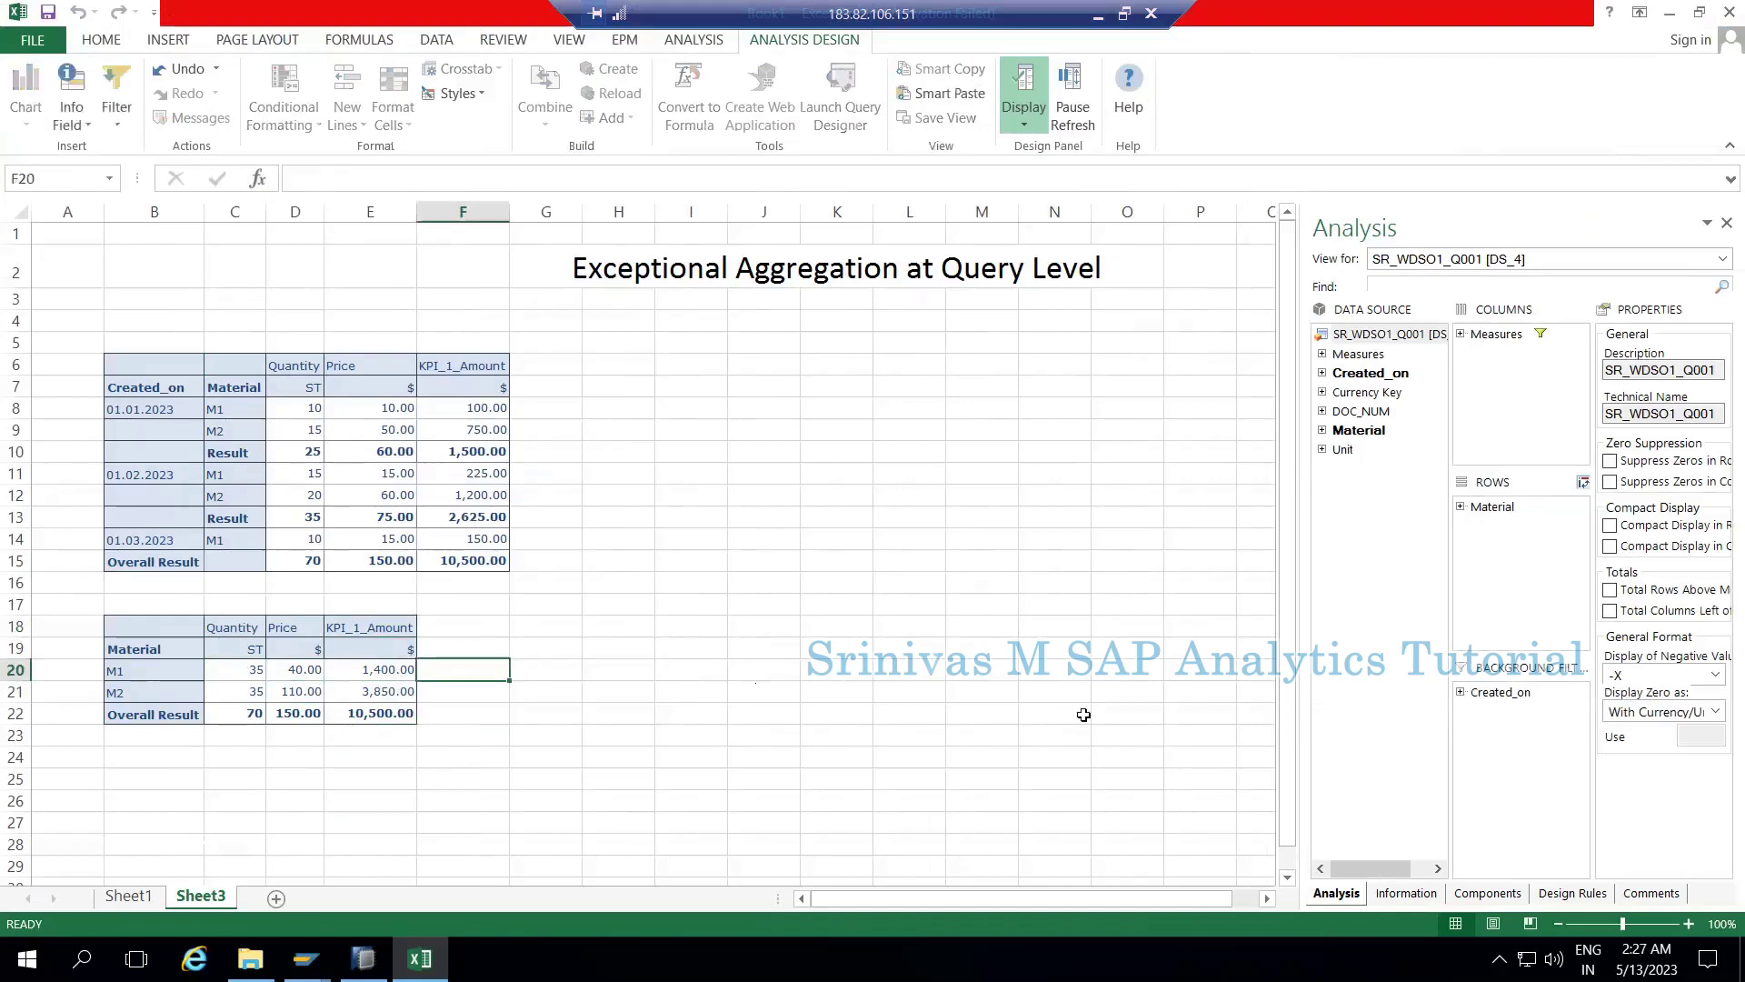
Enter the check formula =C20*D20 in F20, multiplying M1's quantity by price.
{"action": "type", "text": "="}
{"action": "key", "text": "Left"}
{"action": "key", "text": "Left"}
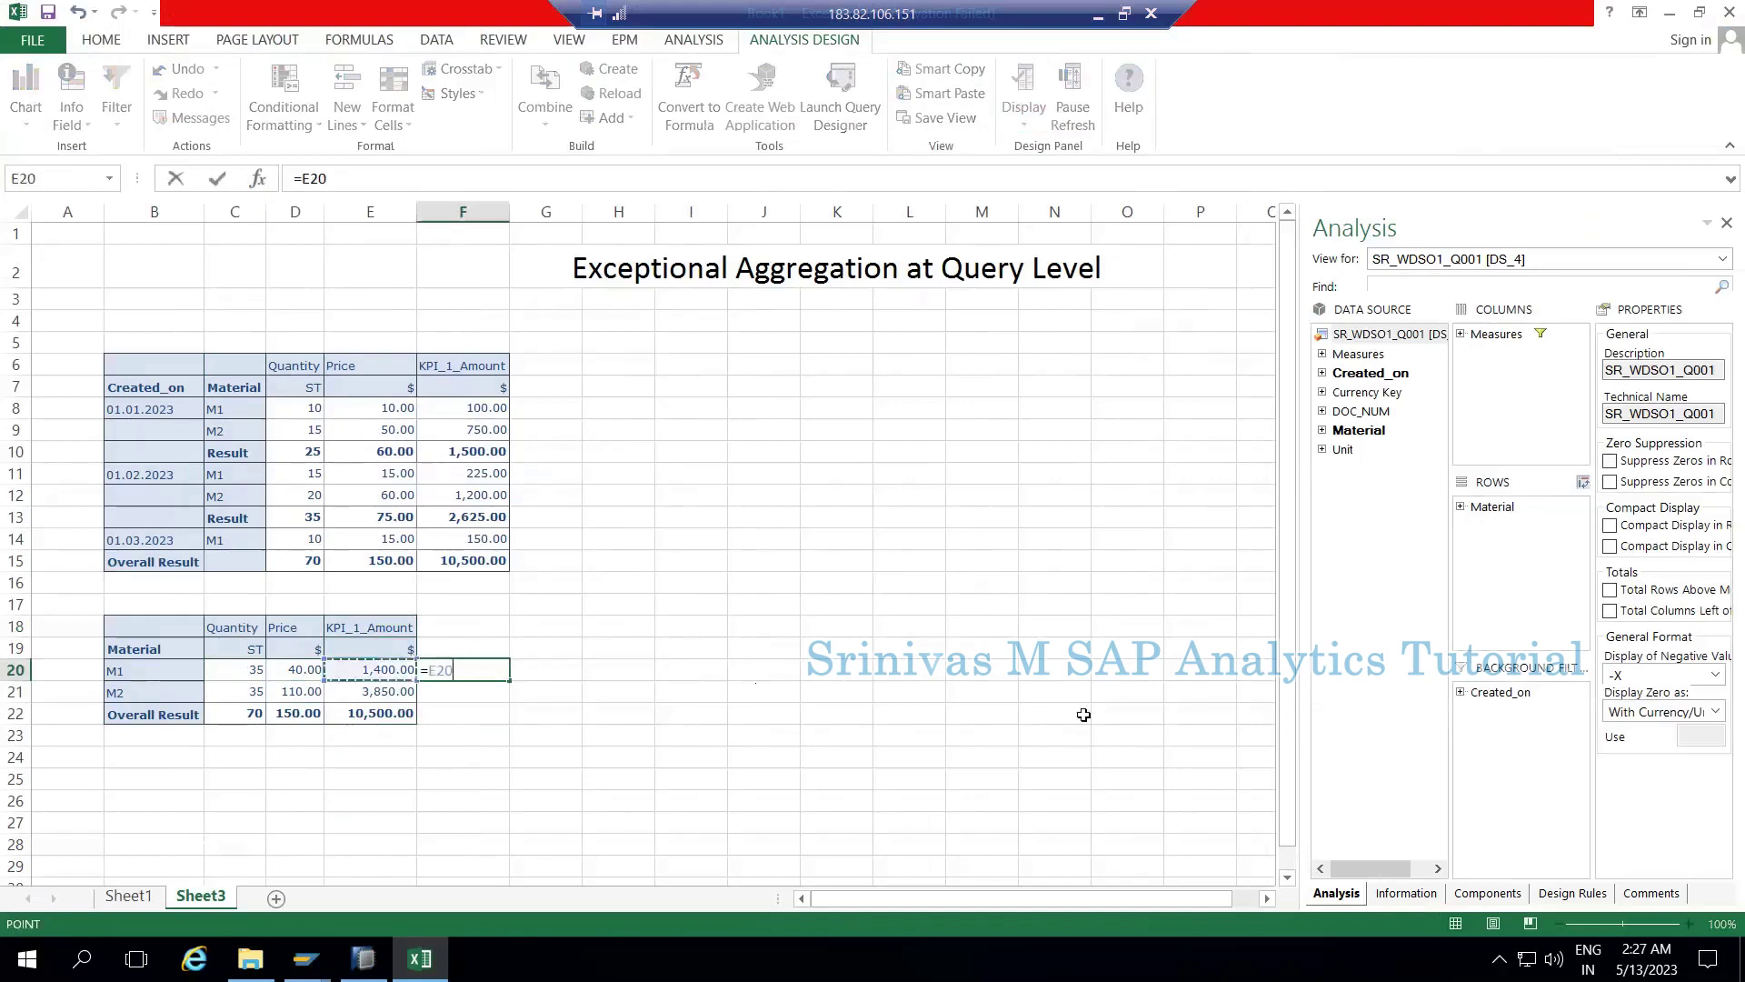
{"action": "key", "text": "Left"}
{"action": "type", "text": "*"}
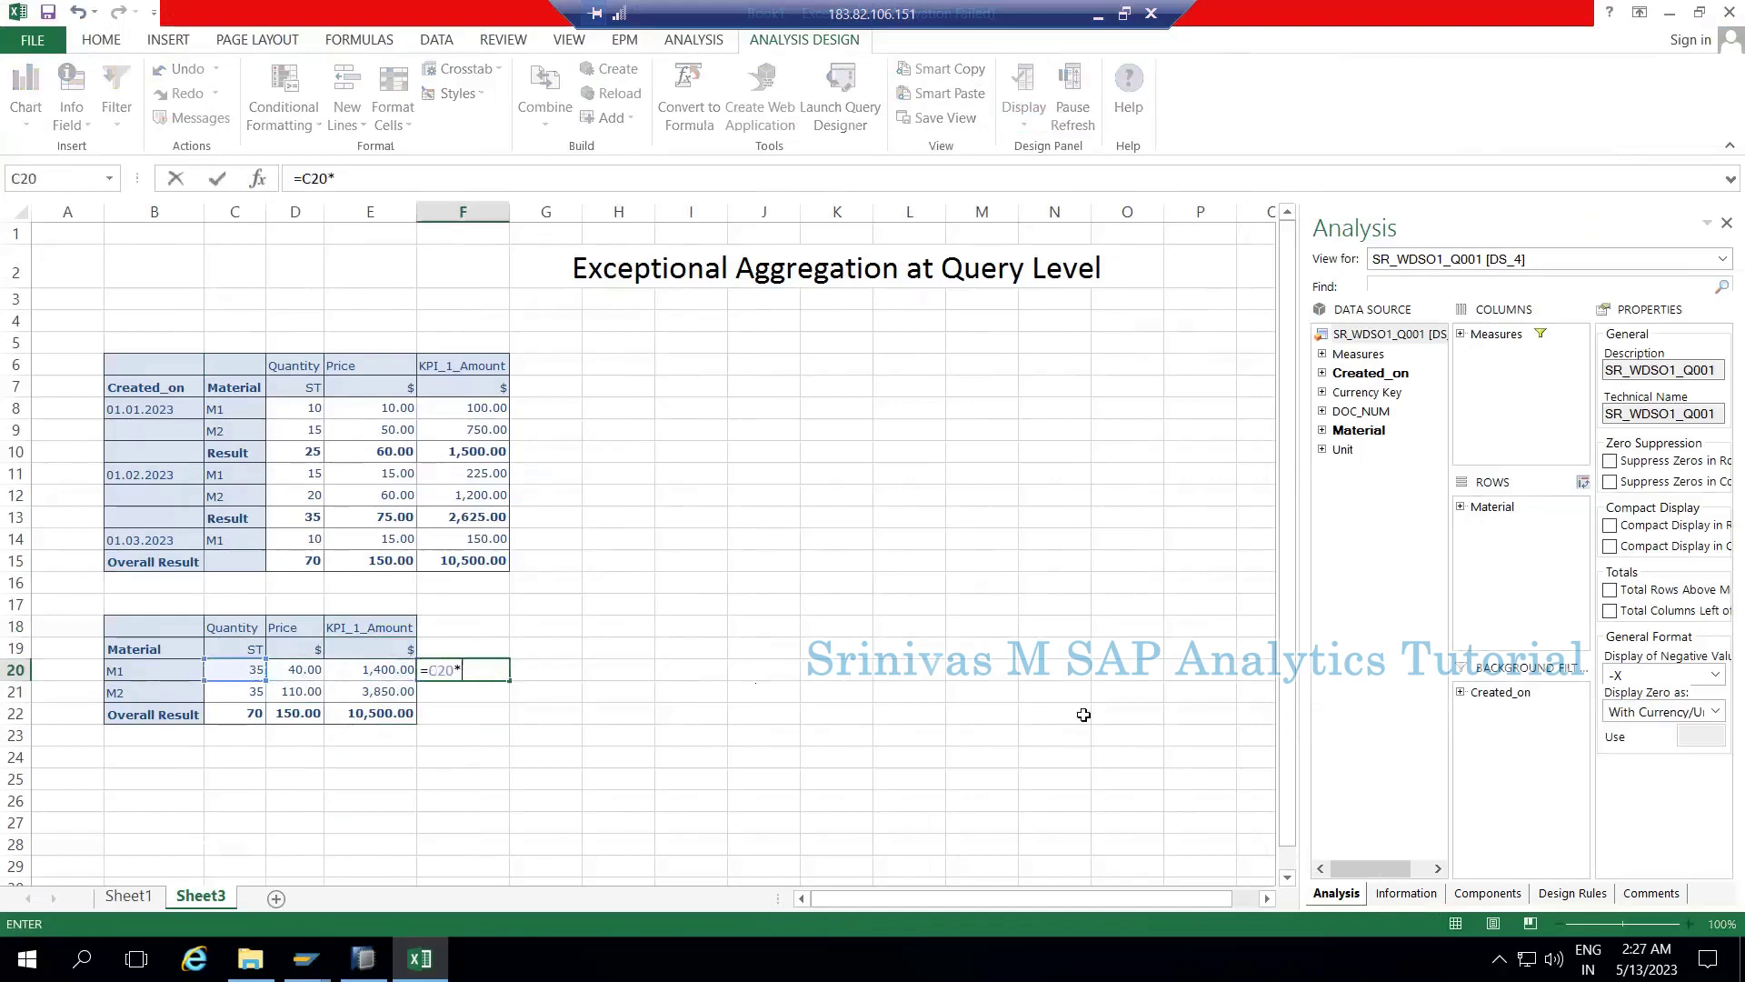
{"action": "key", "text": "Left"}
{"action": "key", "text": "Left"}
{"action": "key", "text": "Left"}
{"action": "key", "text": "Right"}
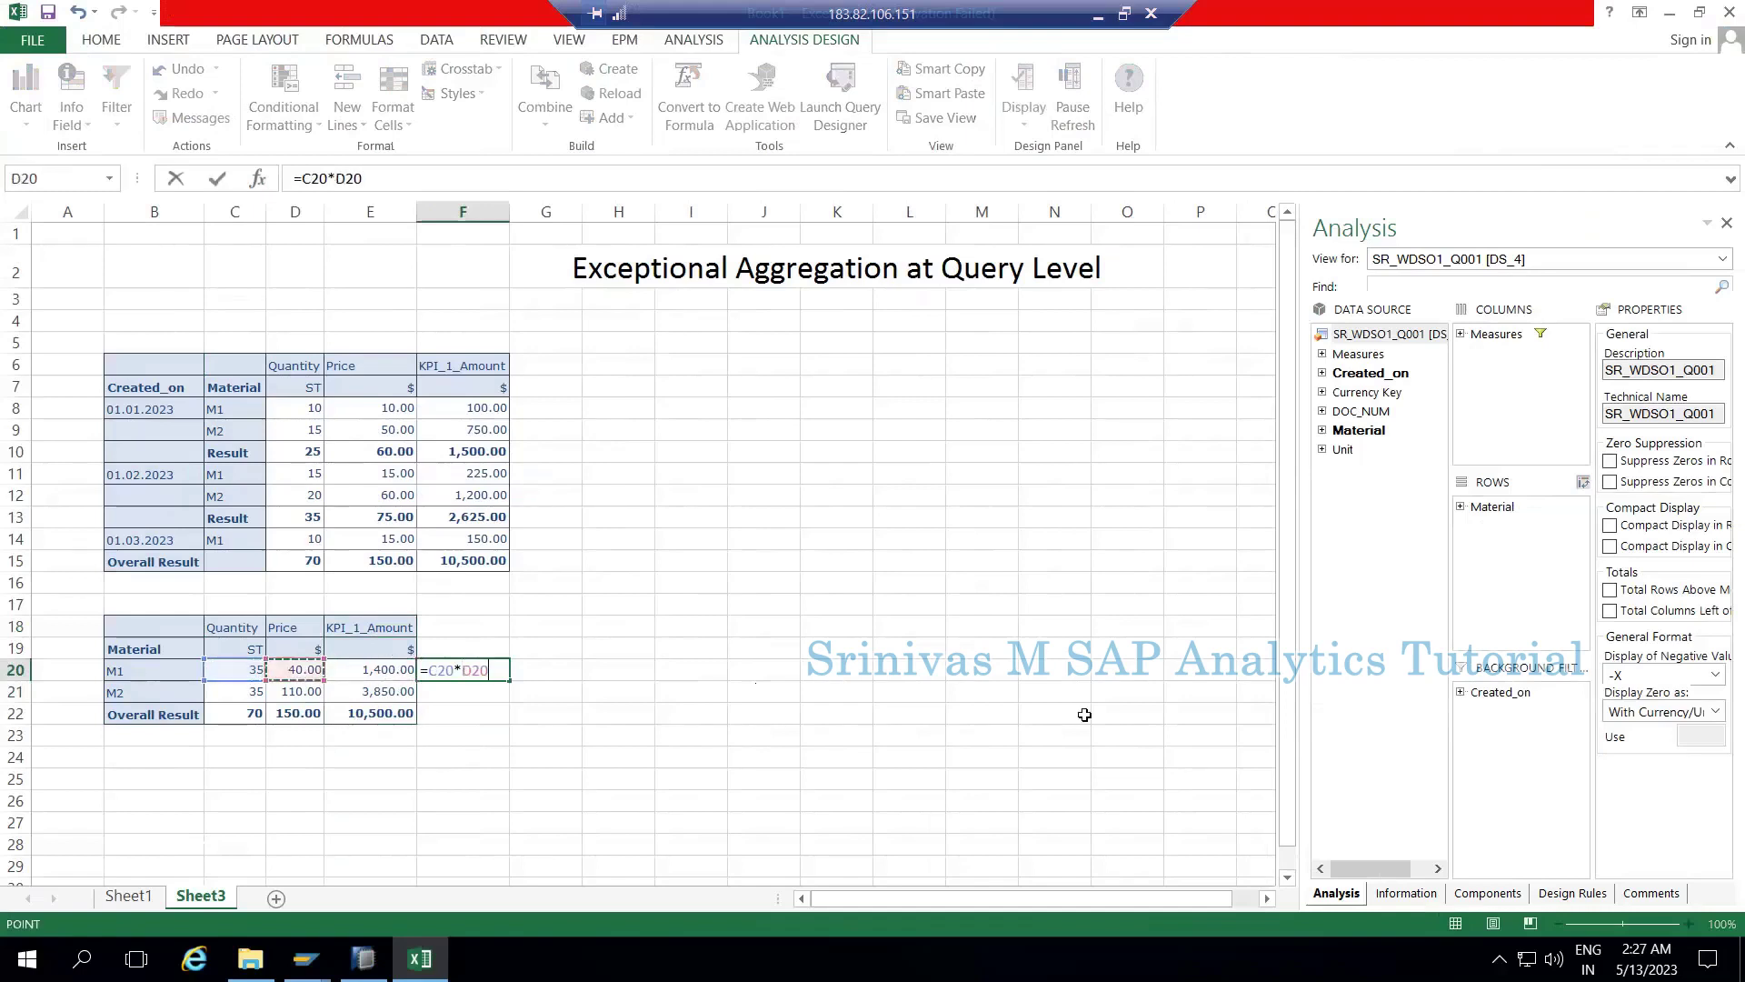
{"action": "key", "text": "Return"}
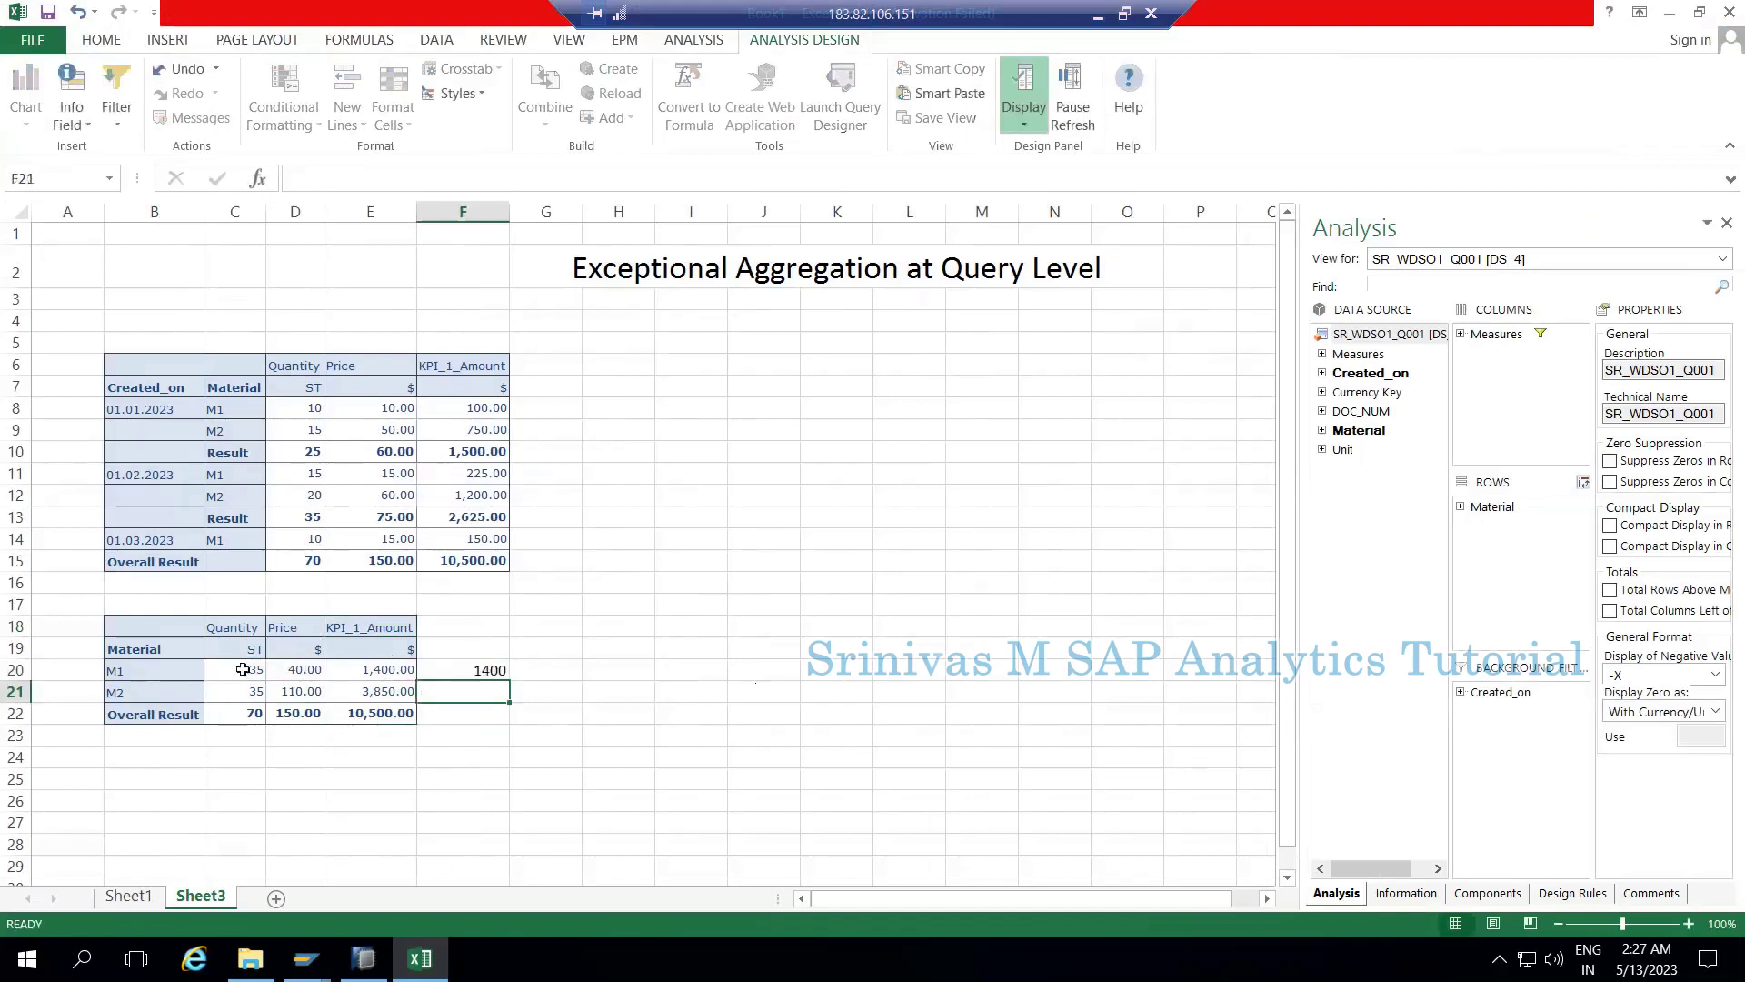
Compare the 1400 result with M1's 35, 40.00 and 1,400.00, then clear F20.
{"action": "left_click", "coordinate": [244, 669]}
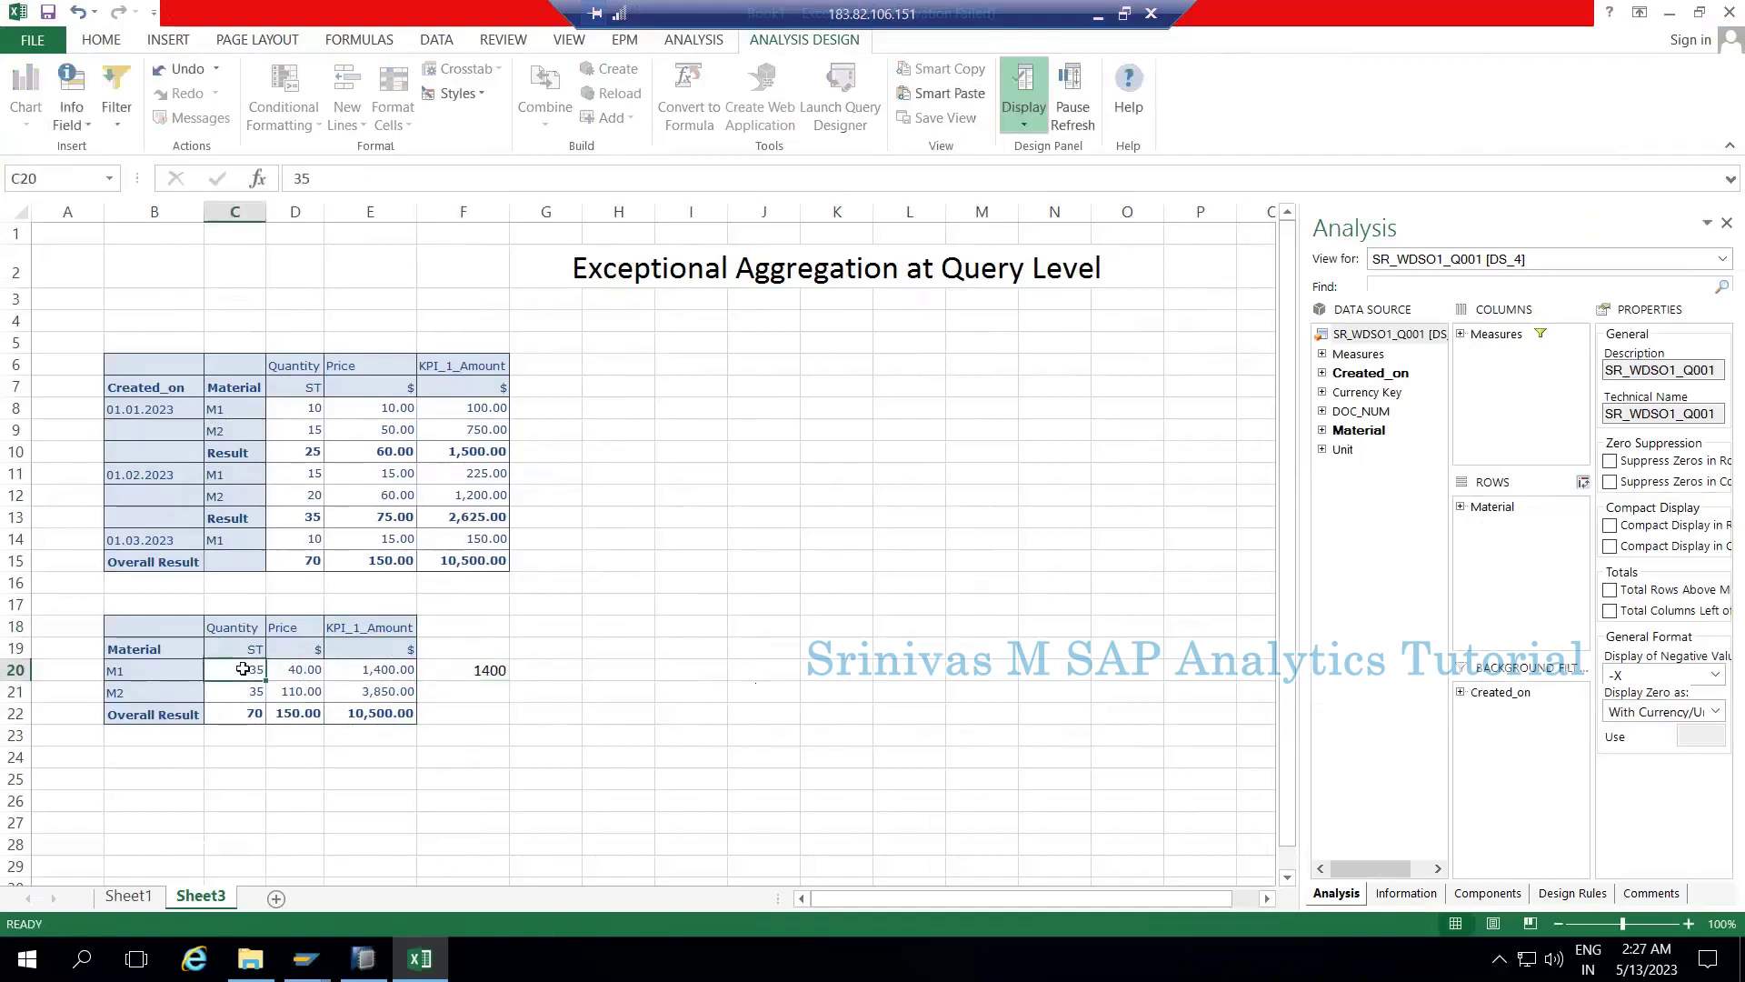
{"action": "left_click", "coordinate": [303, 672]}
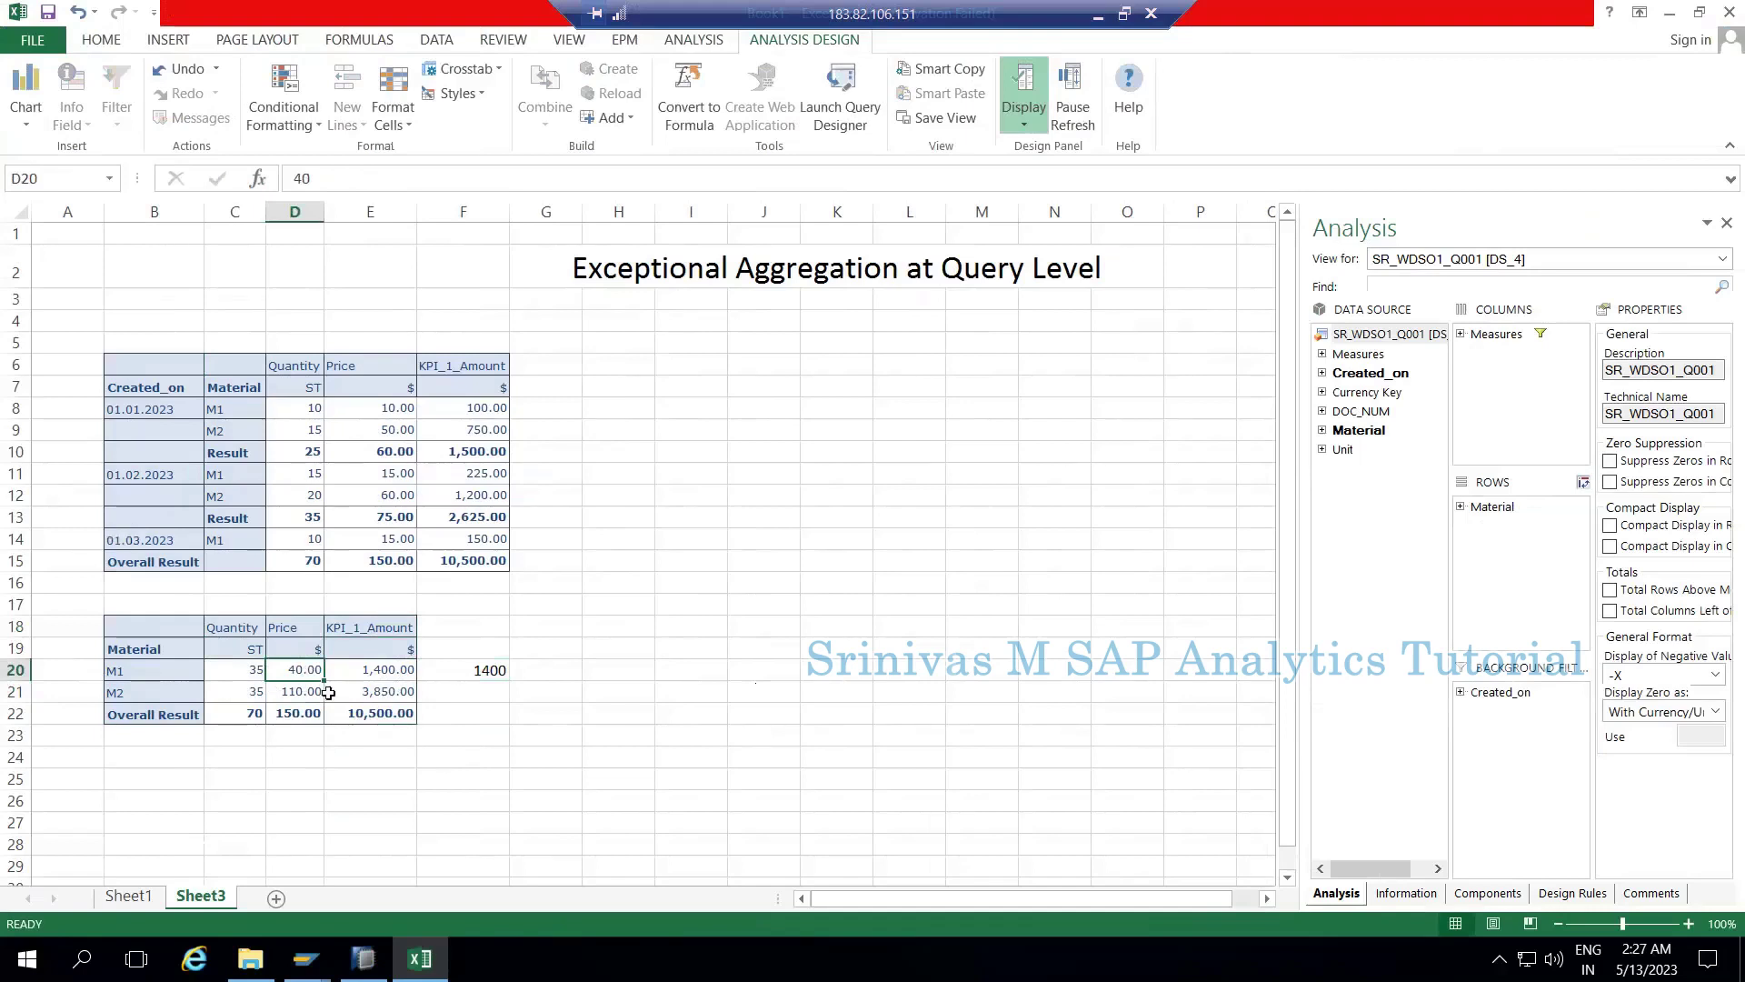
{"action": "left_click", "coordinate": [381, 678]}
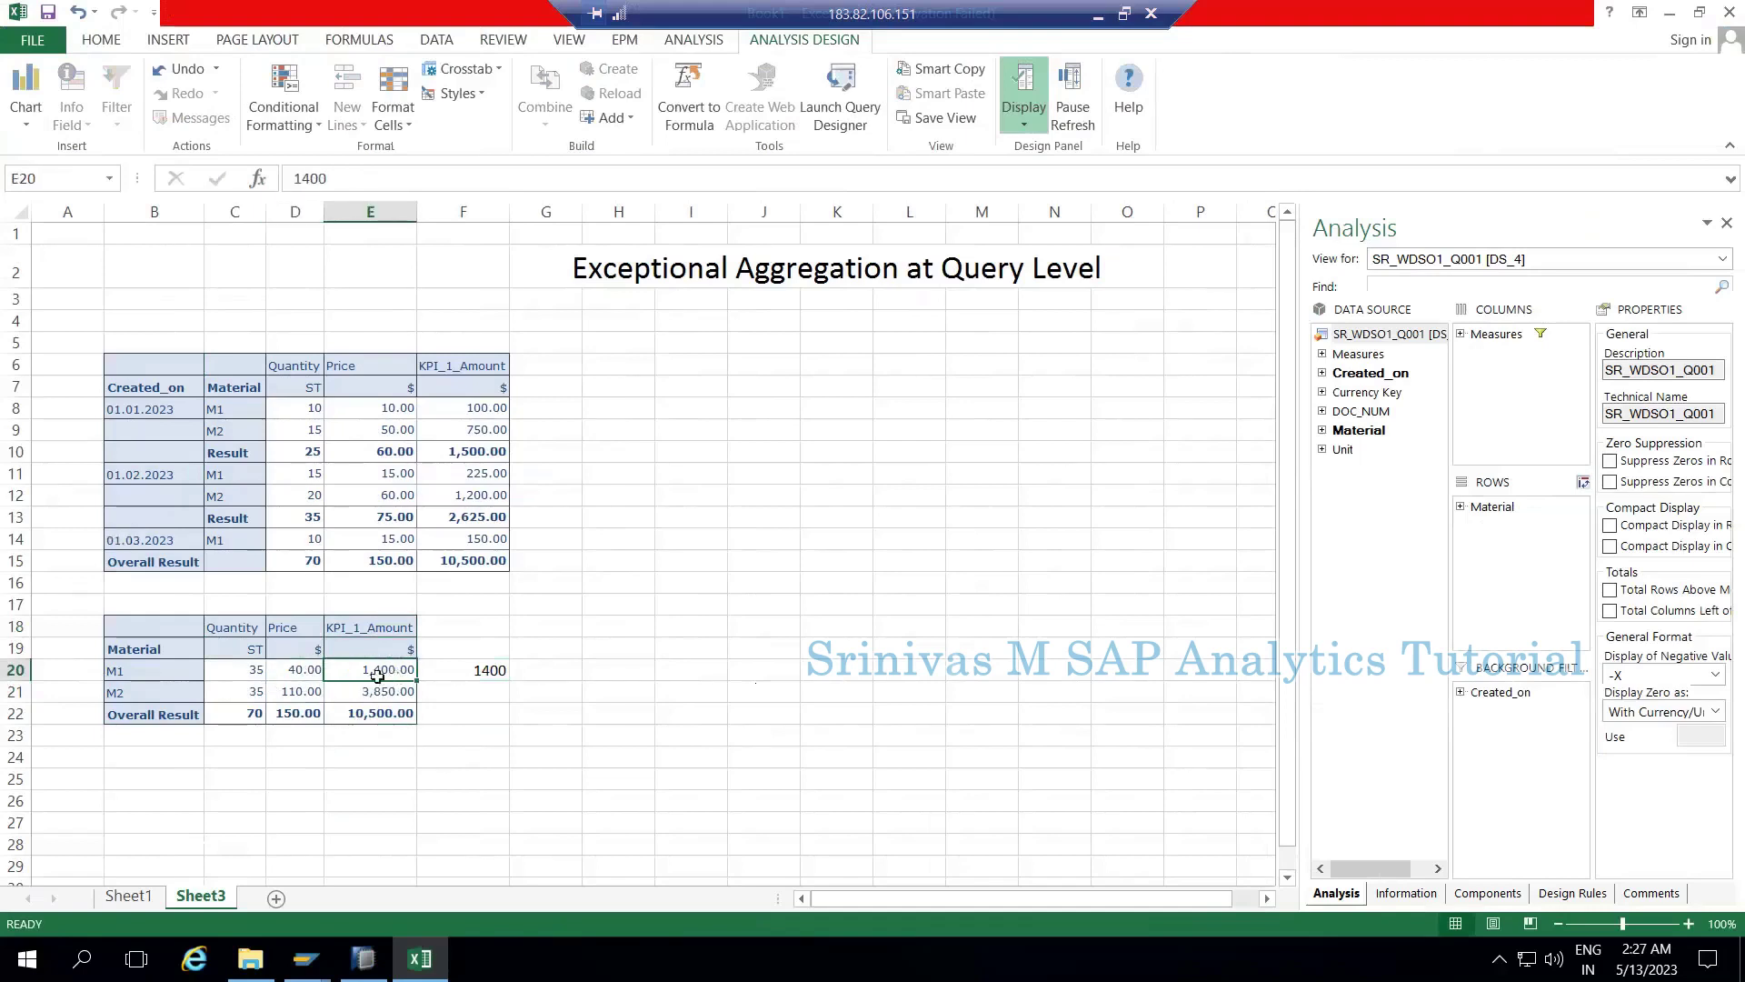
{"action": "left_click", "coordinate": [465, 671]}
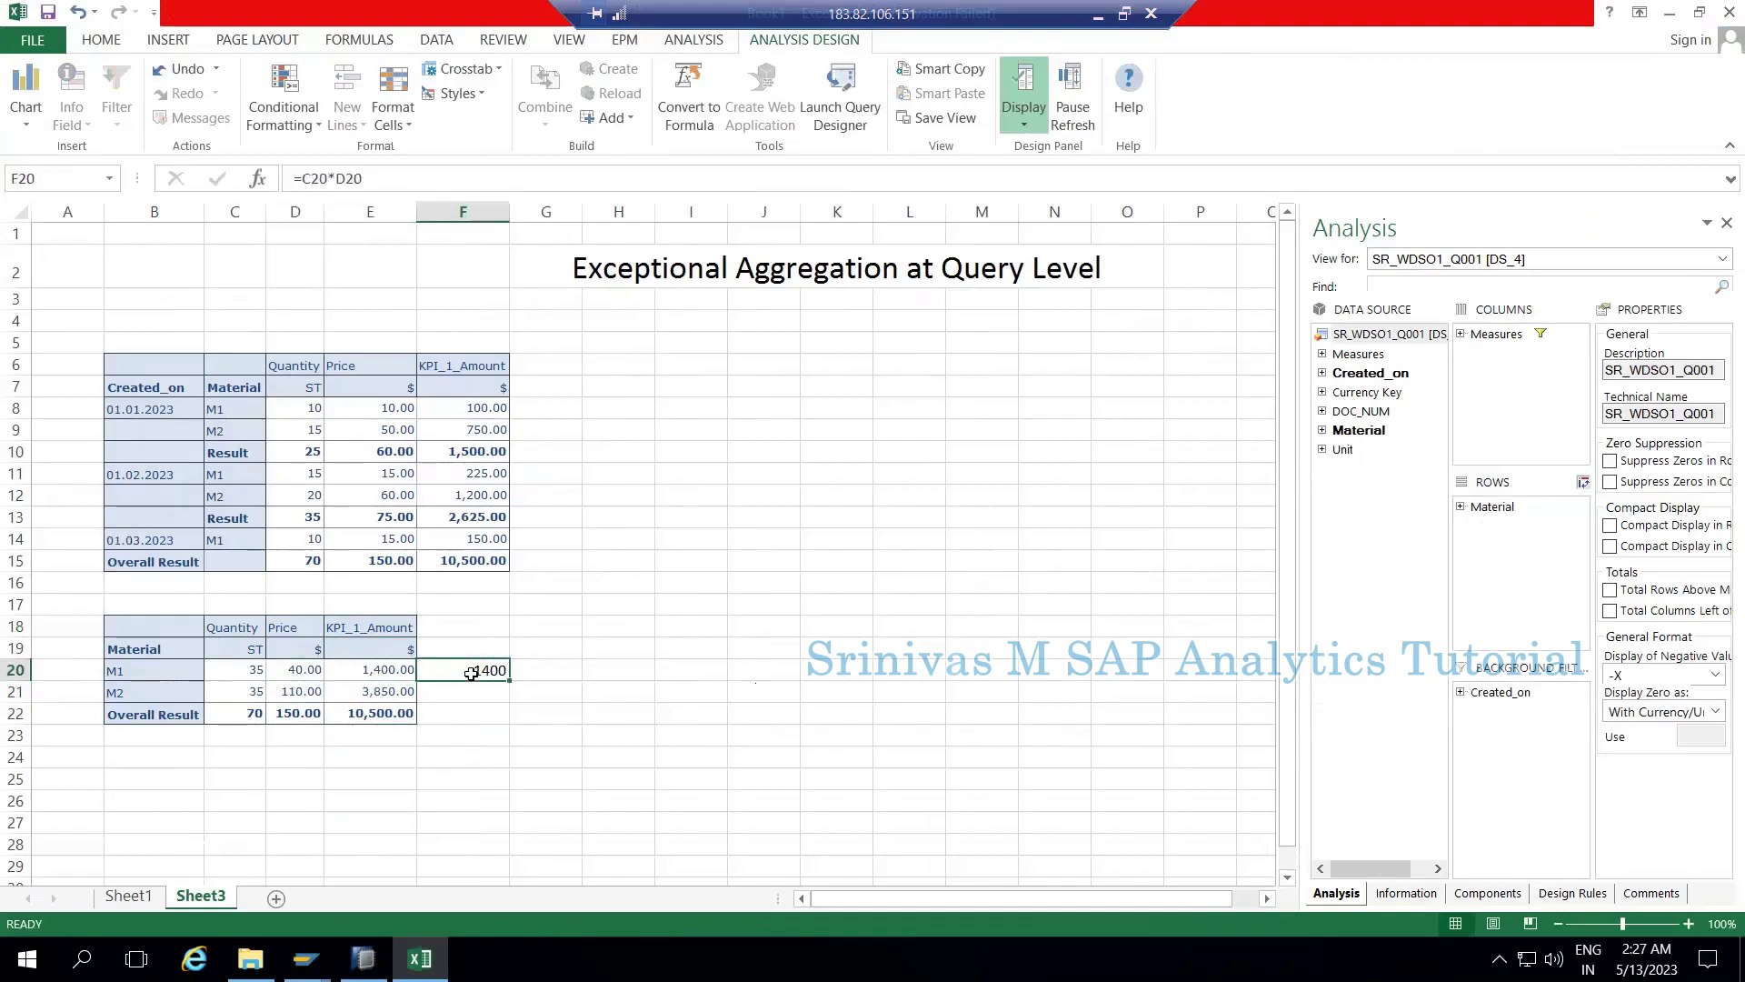
{"action": "key", "text": "Delete"}
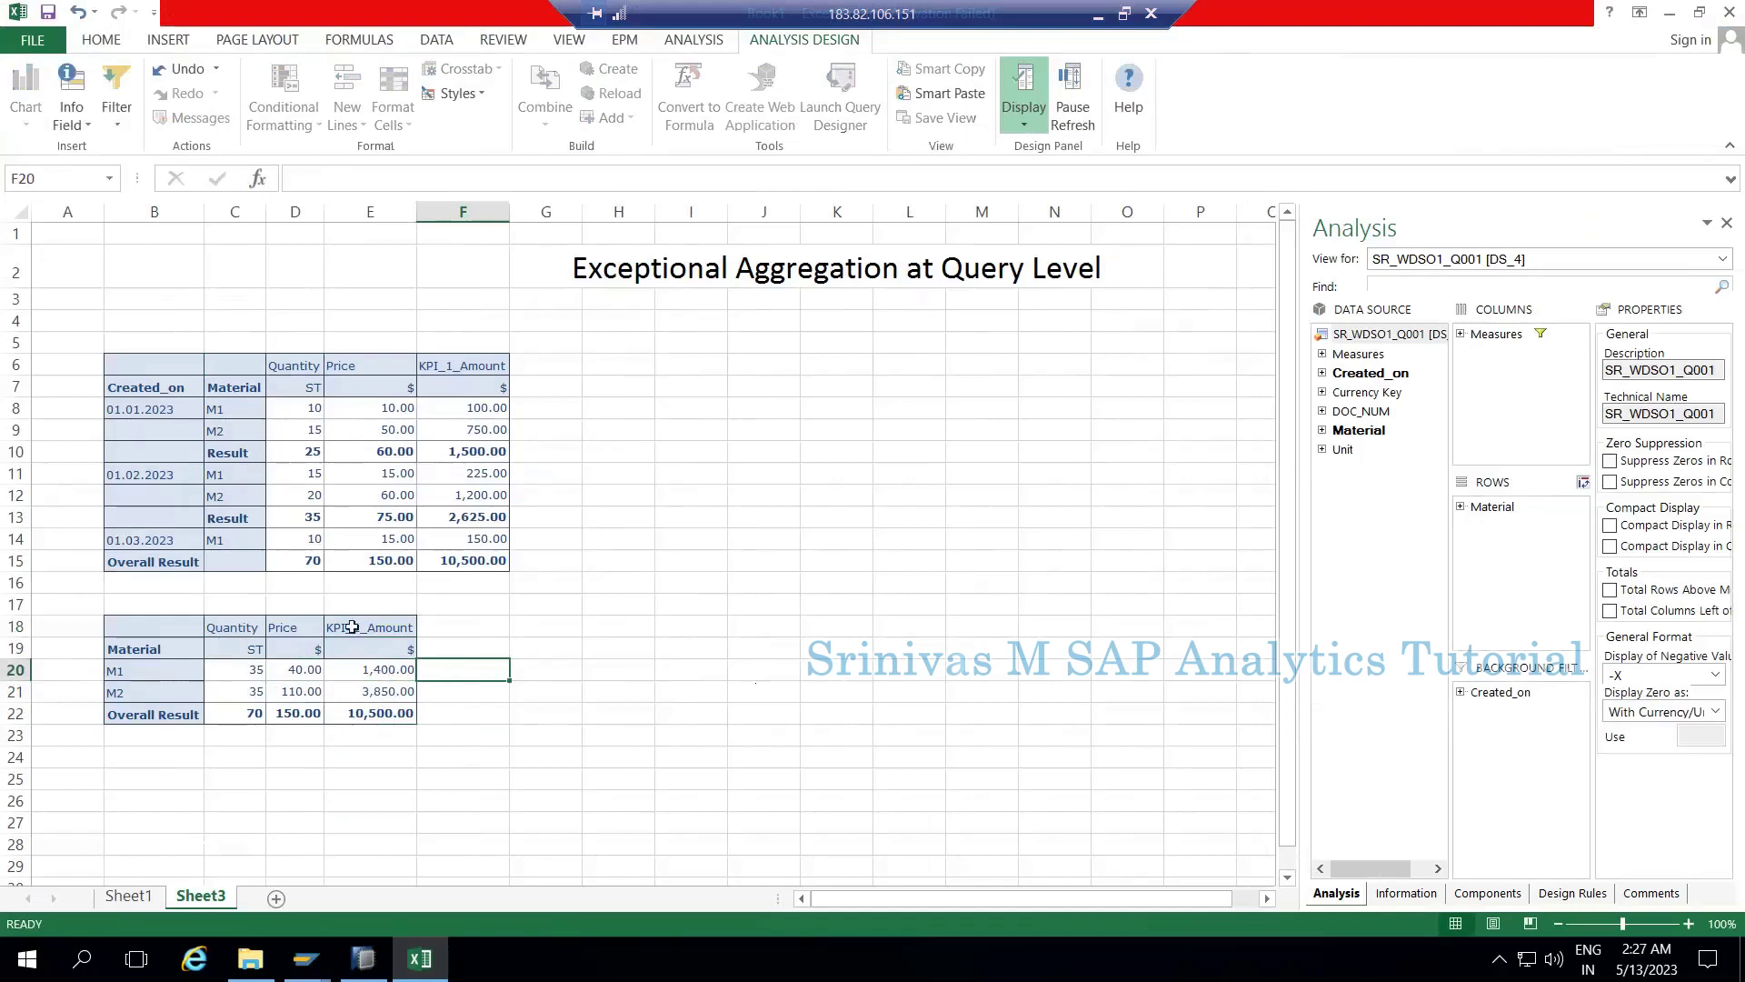
{"action": "left_click_drag", "start_coordinate": [352, 627], "coordinate": [359, 695]}
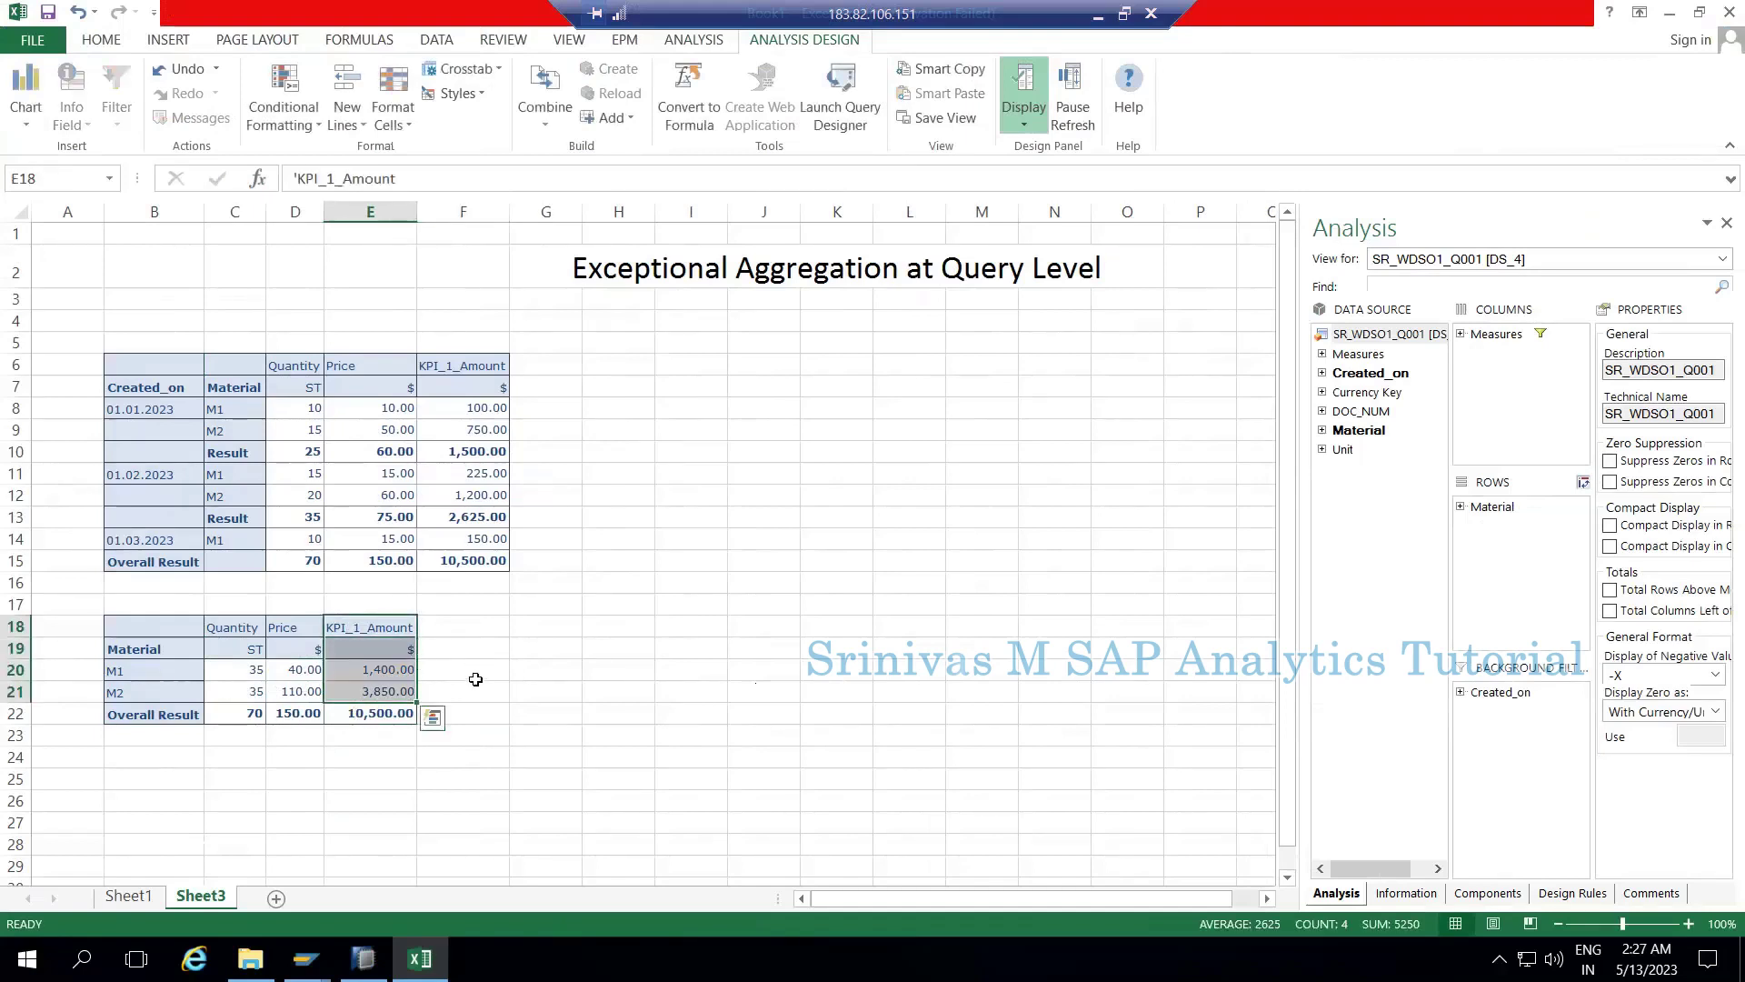
{"action": "left_click", "coordinate": [285, 672]}
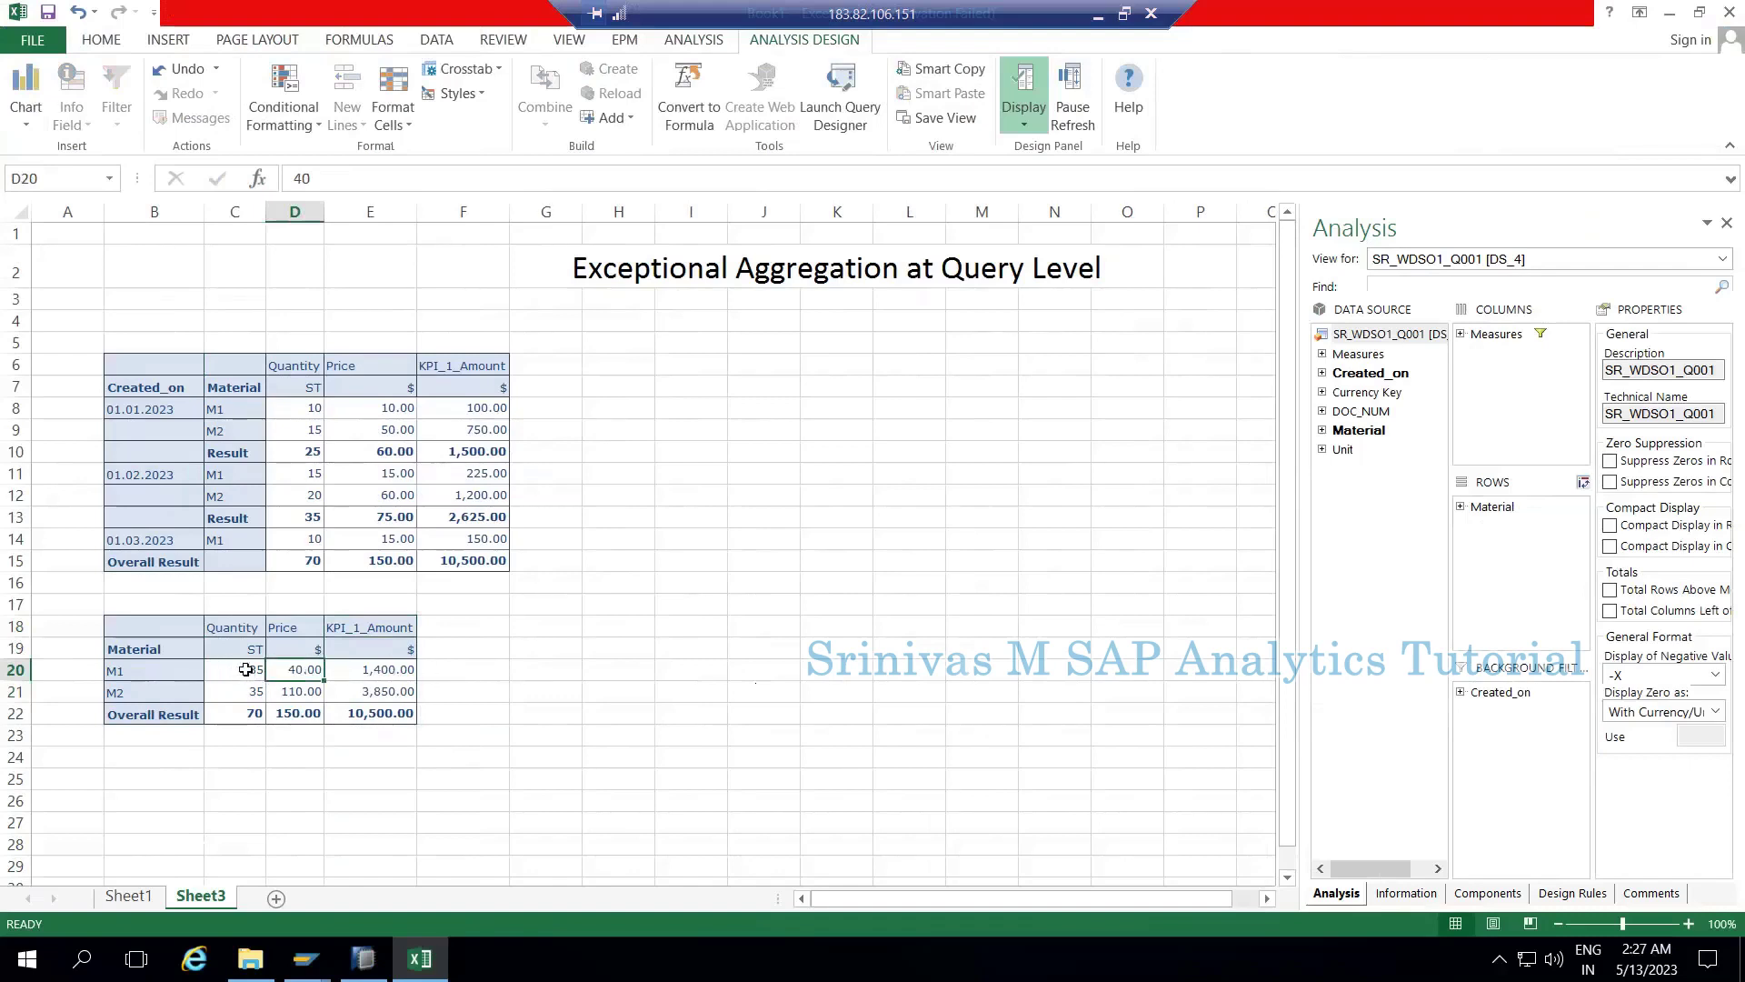
{"action": "mouse_move", "coordinate": [254, 670]}
{"action": "left_mouse_down"}
{"action": "mouse_move", "coordinate": [304, 670]}
{"action": "mouse_move", "coordinate": [284, 671]}
{"action": "left_mouse_up"}
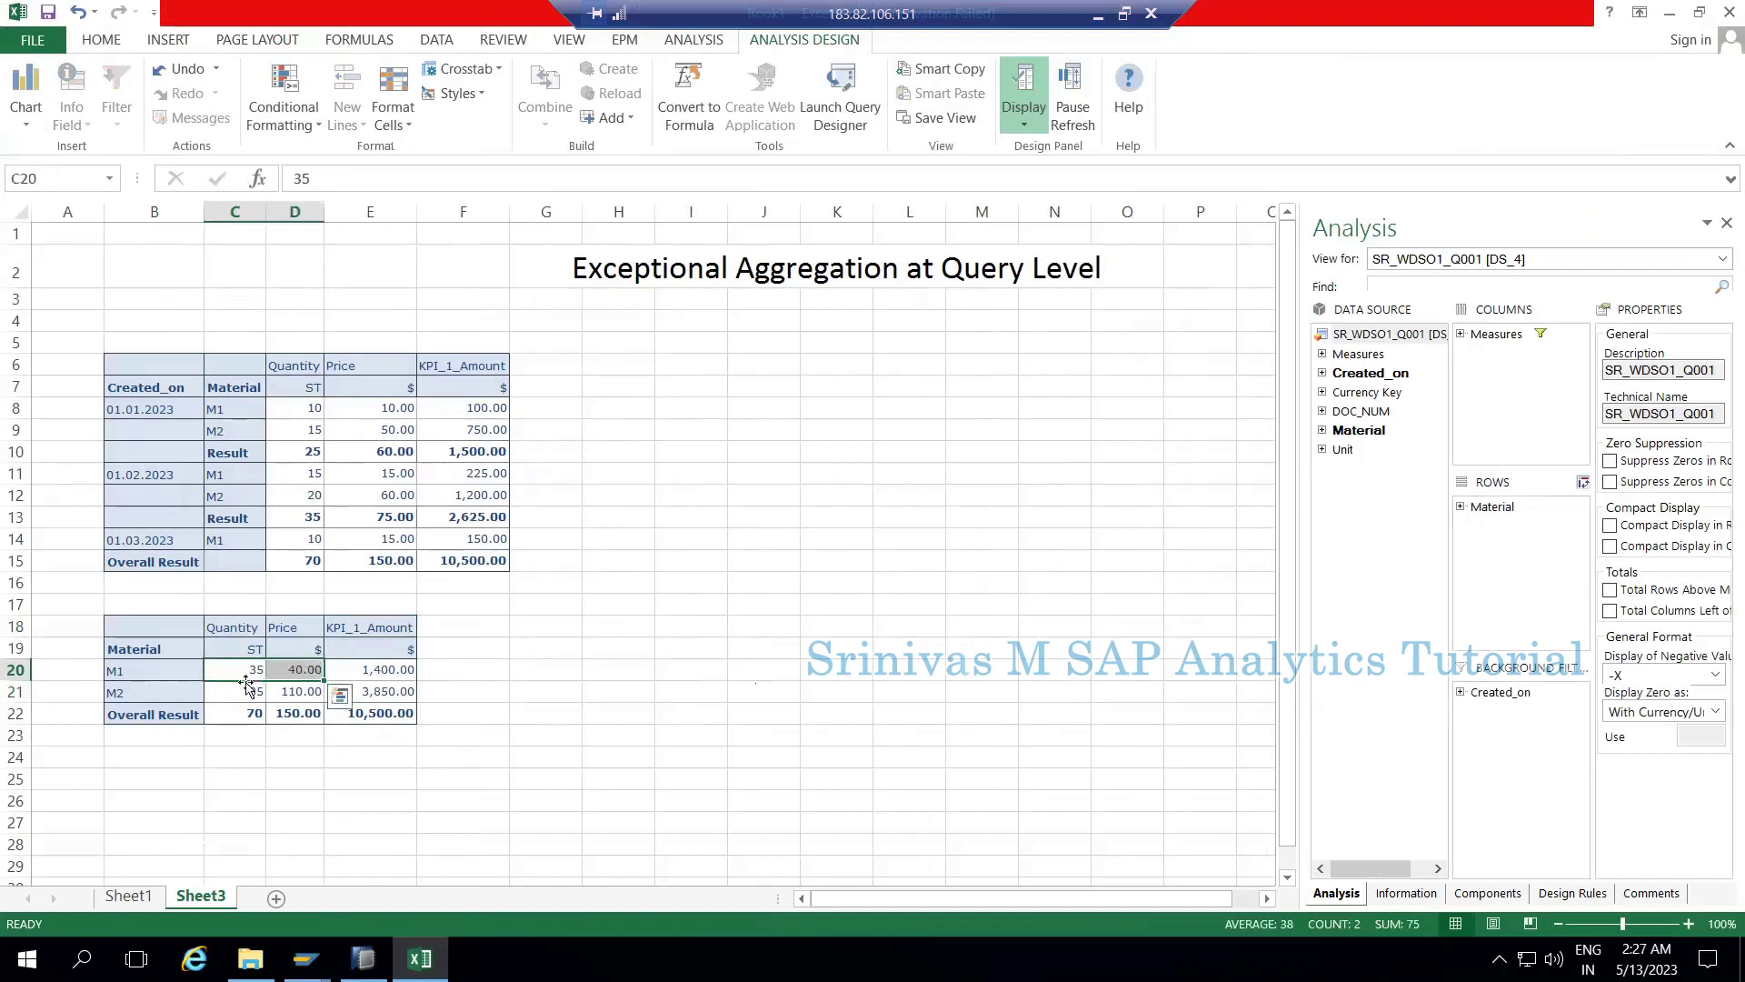
{"action": "left_click", "coordinate": [371, 673]}
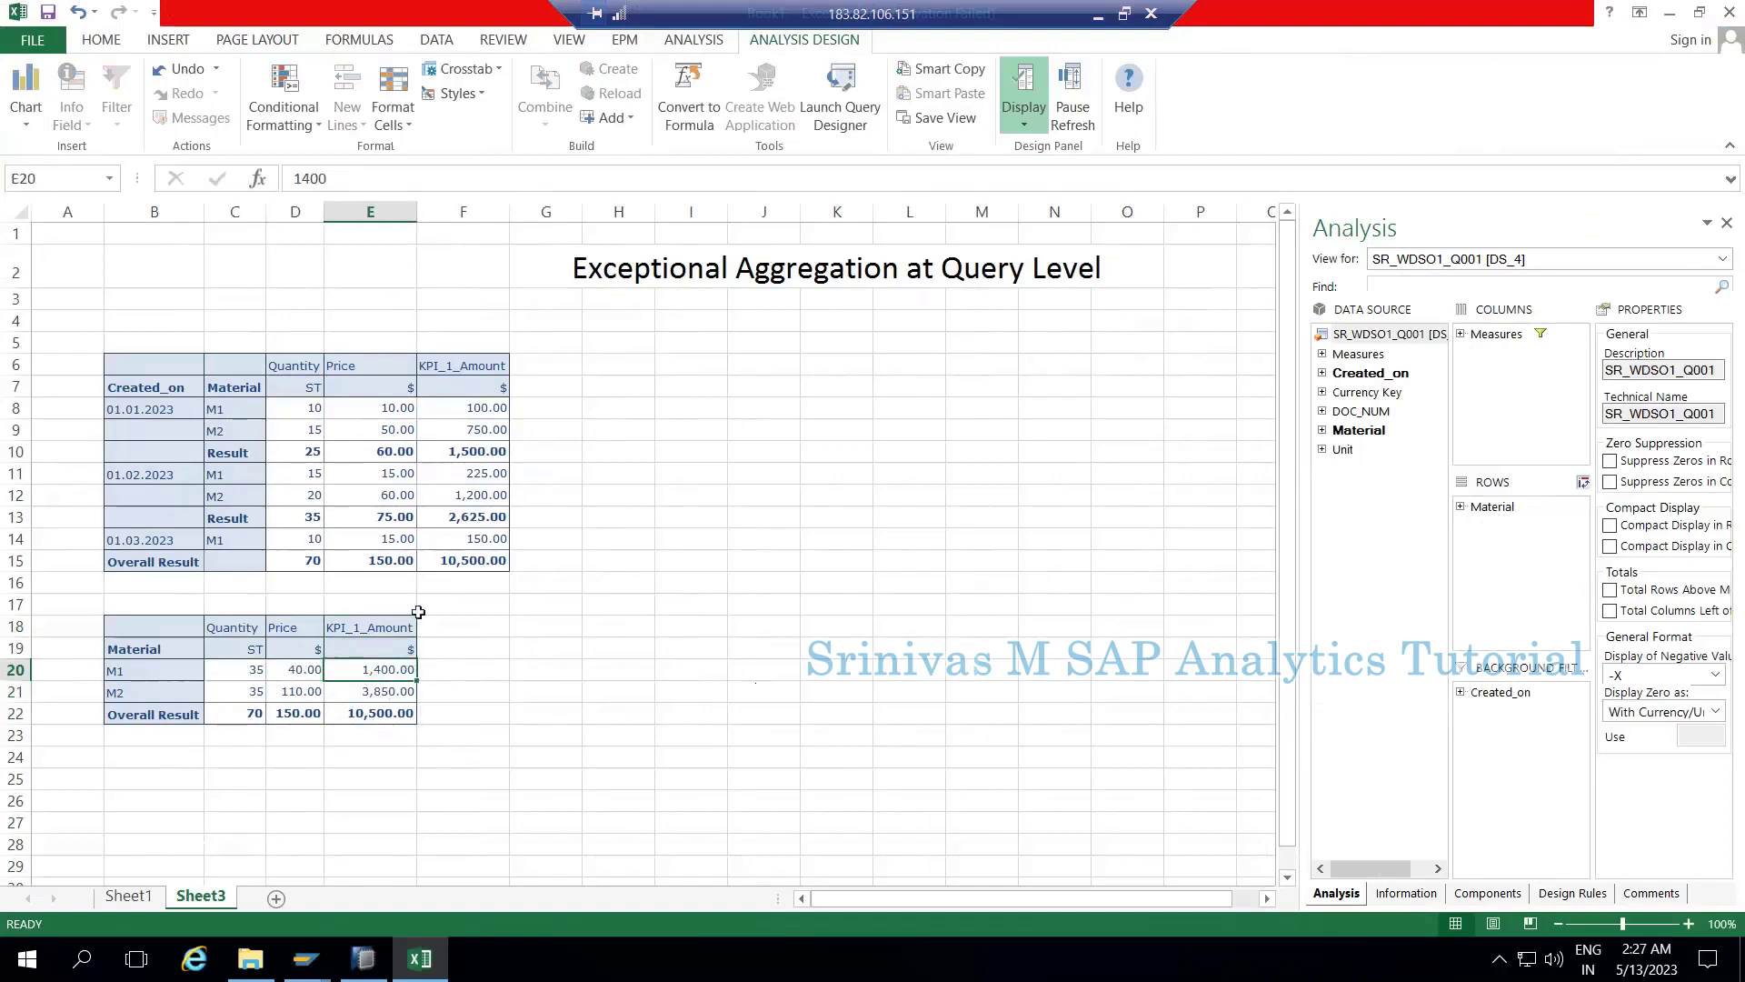
{"action": "left_click", "coordinate": [491, 408]}
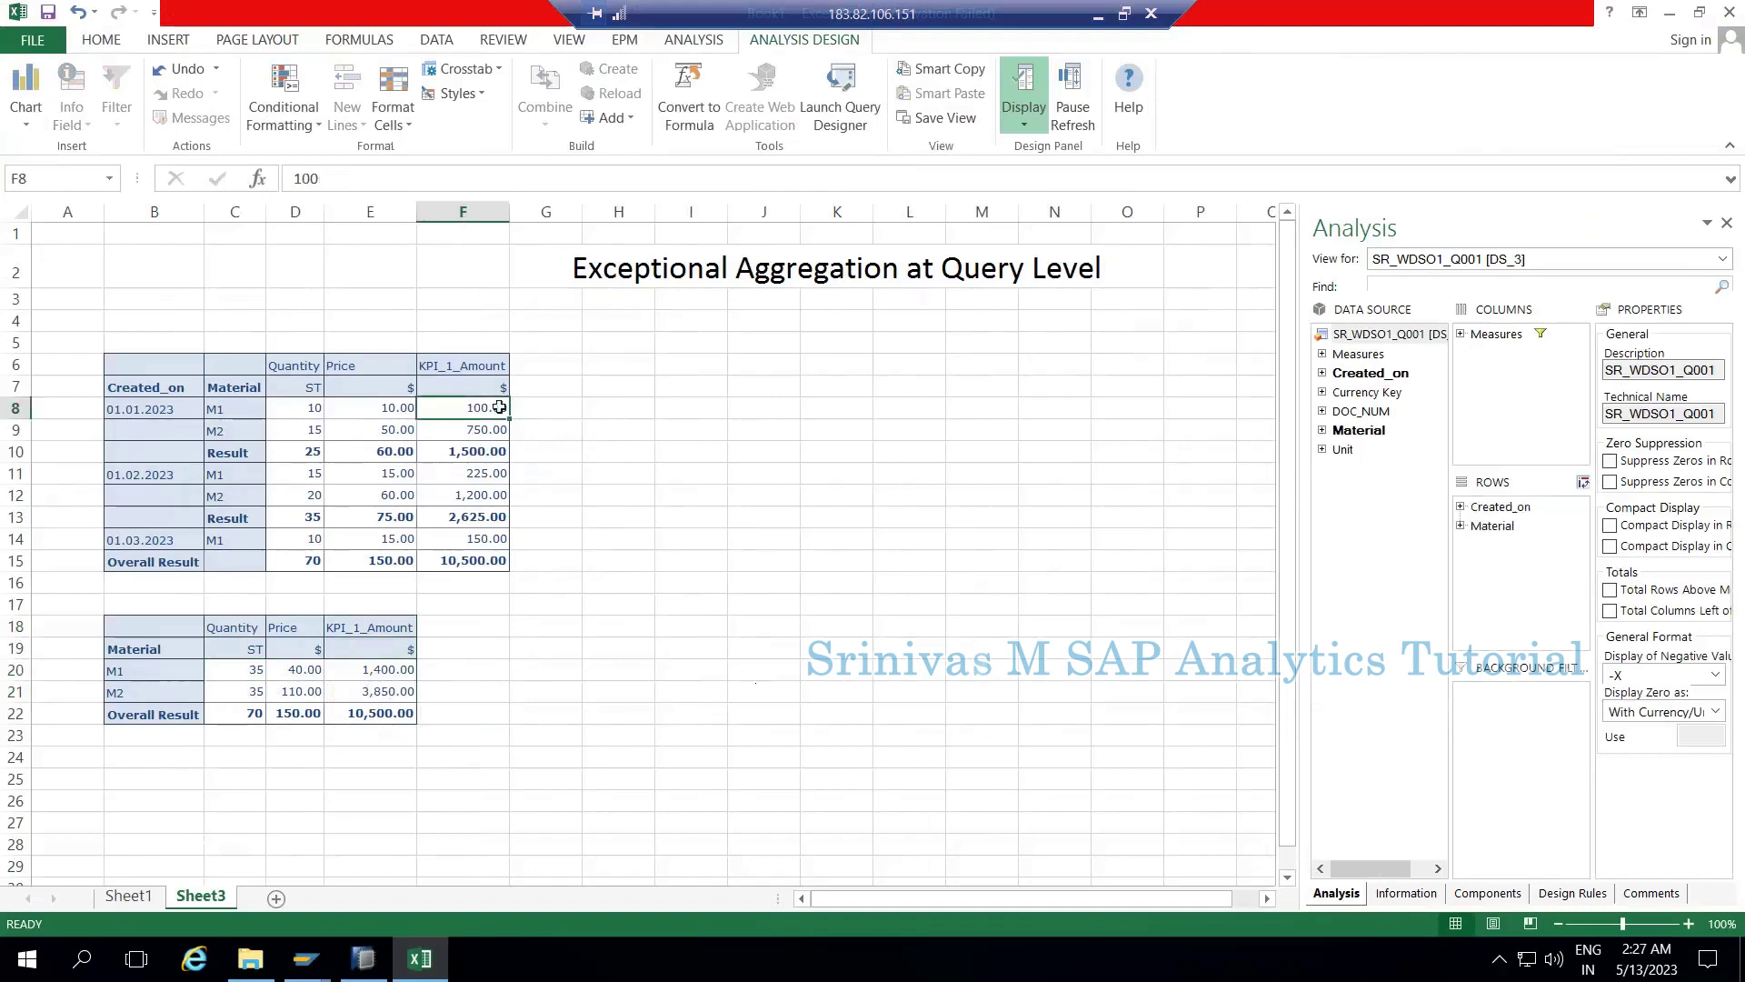
{"action": "left_click", "coordinate": [483, 472], "text": "ctrl"}
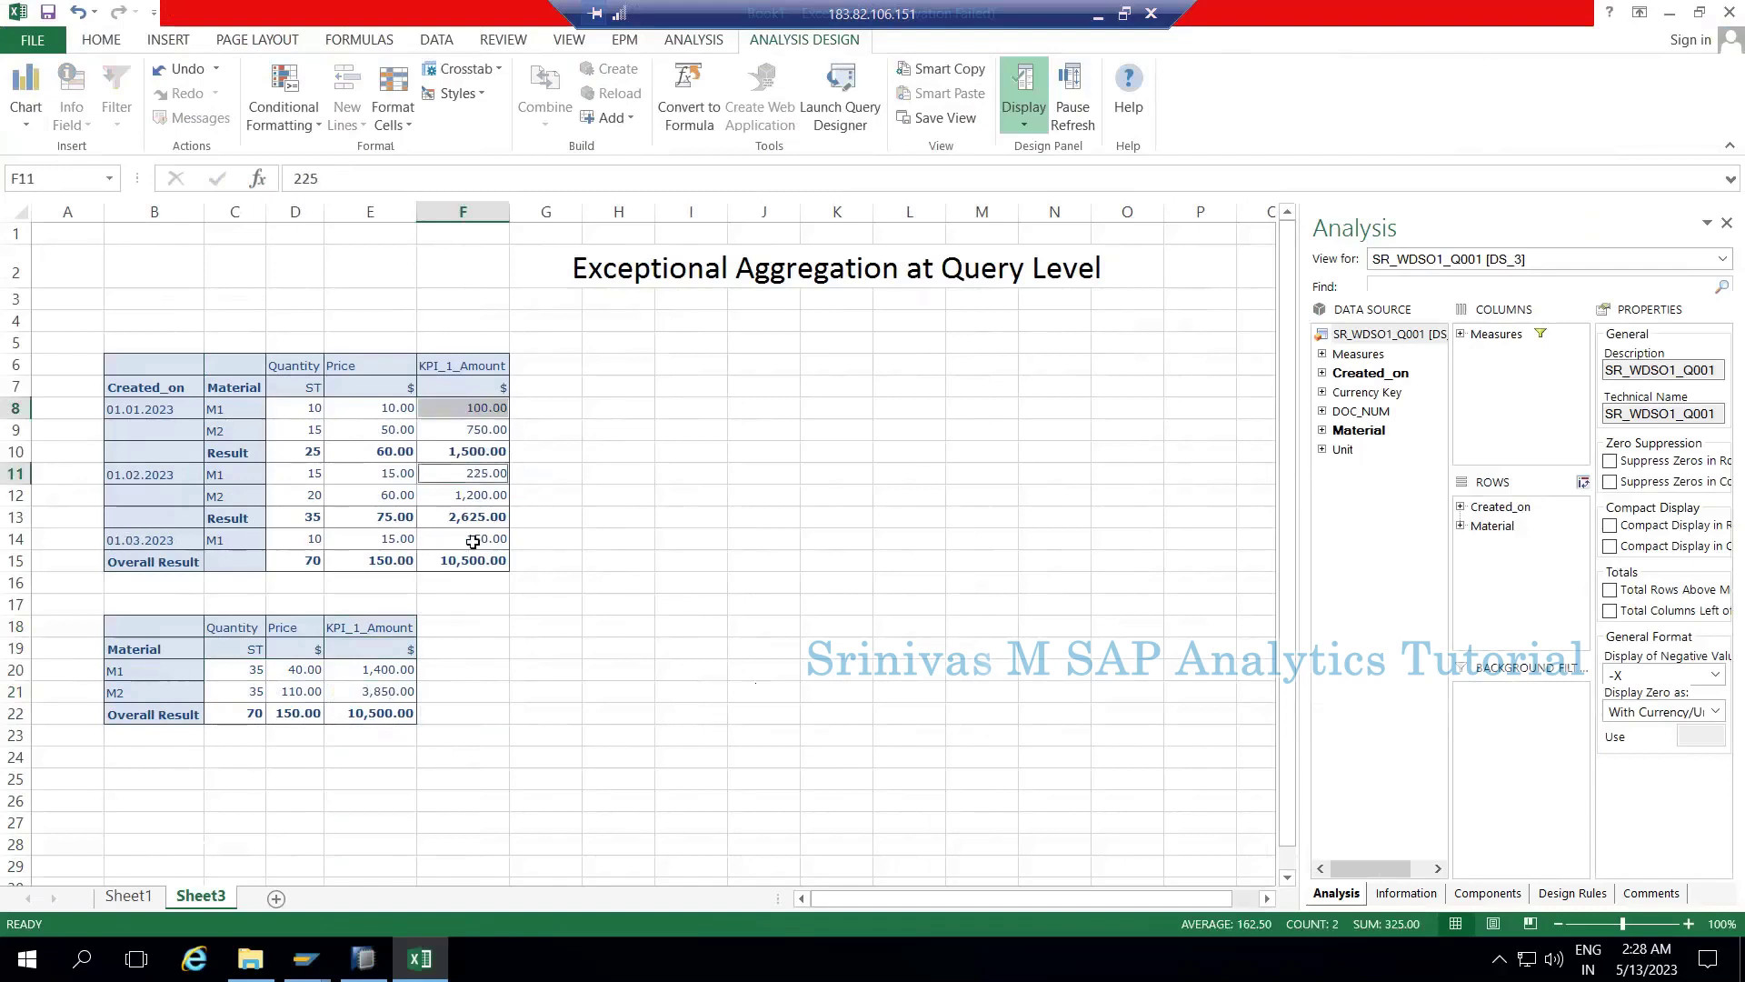
{"action": "left_click", "coordinate": [473, 542], "text": "ctrl"}
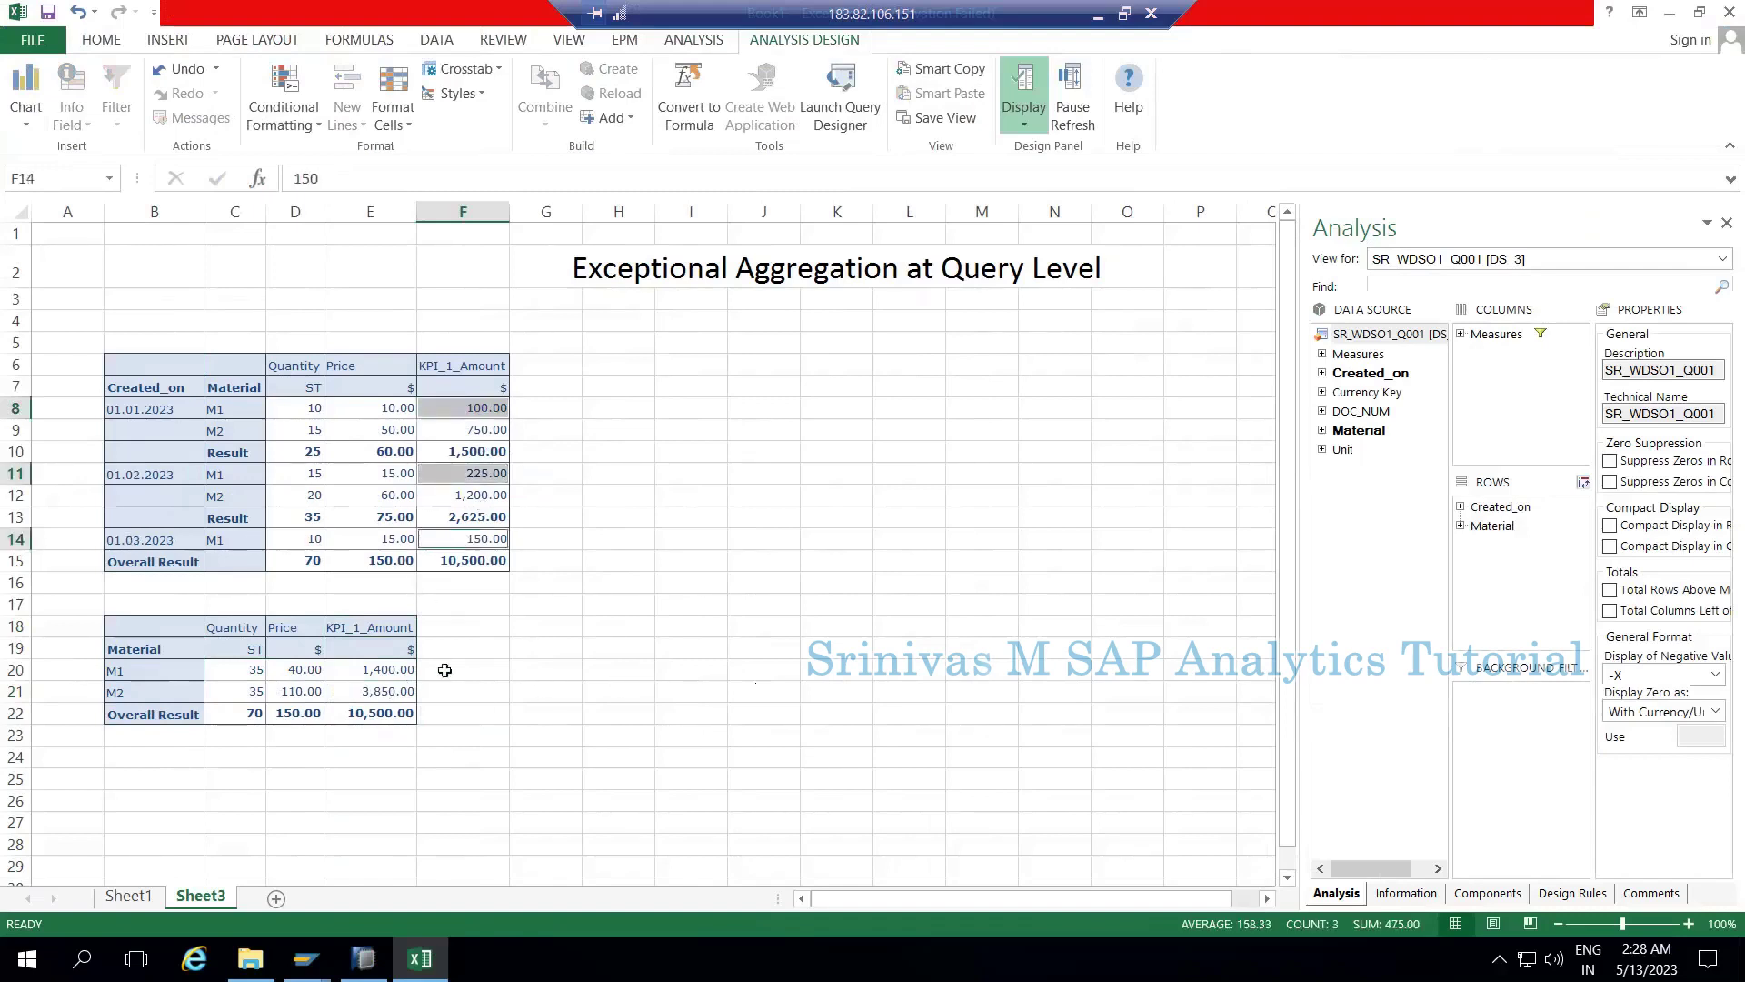
{"action": "left_click", "coordinate": [476, 668]}
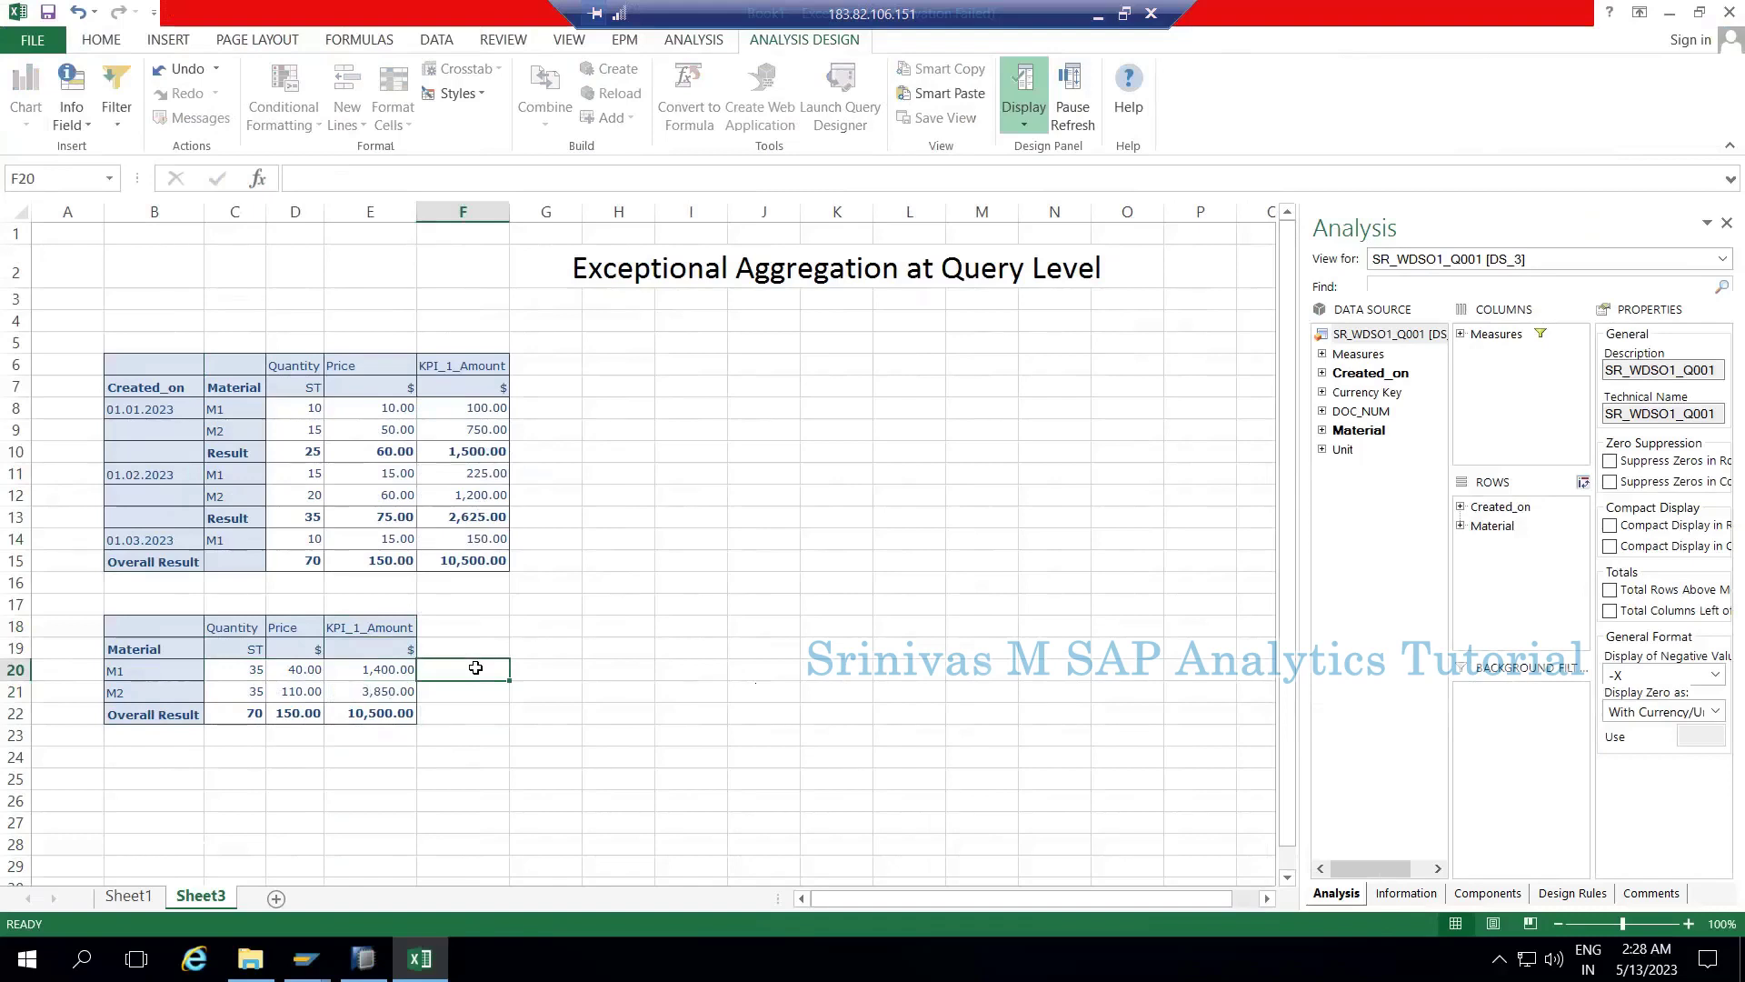
Enter 475 in I20 as M1's dated total and compare it with M1's 1,400.00.
{"action": "key", "text": "Right"}
{"action": "key", "text": "Right"}
{"action": "key", "text": "Right"}
{"action": "type", "text": "475"}
{"action": "key", "text": "Return"}
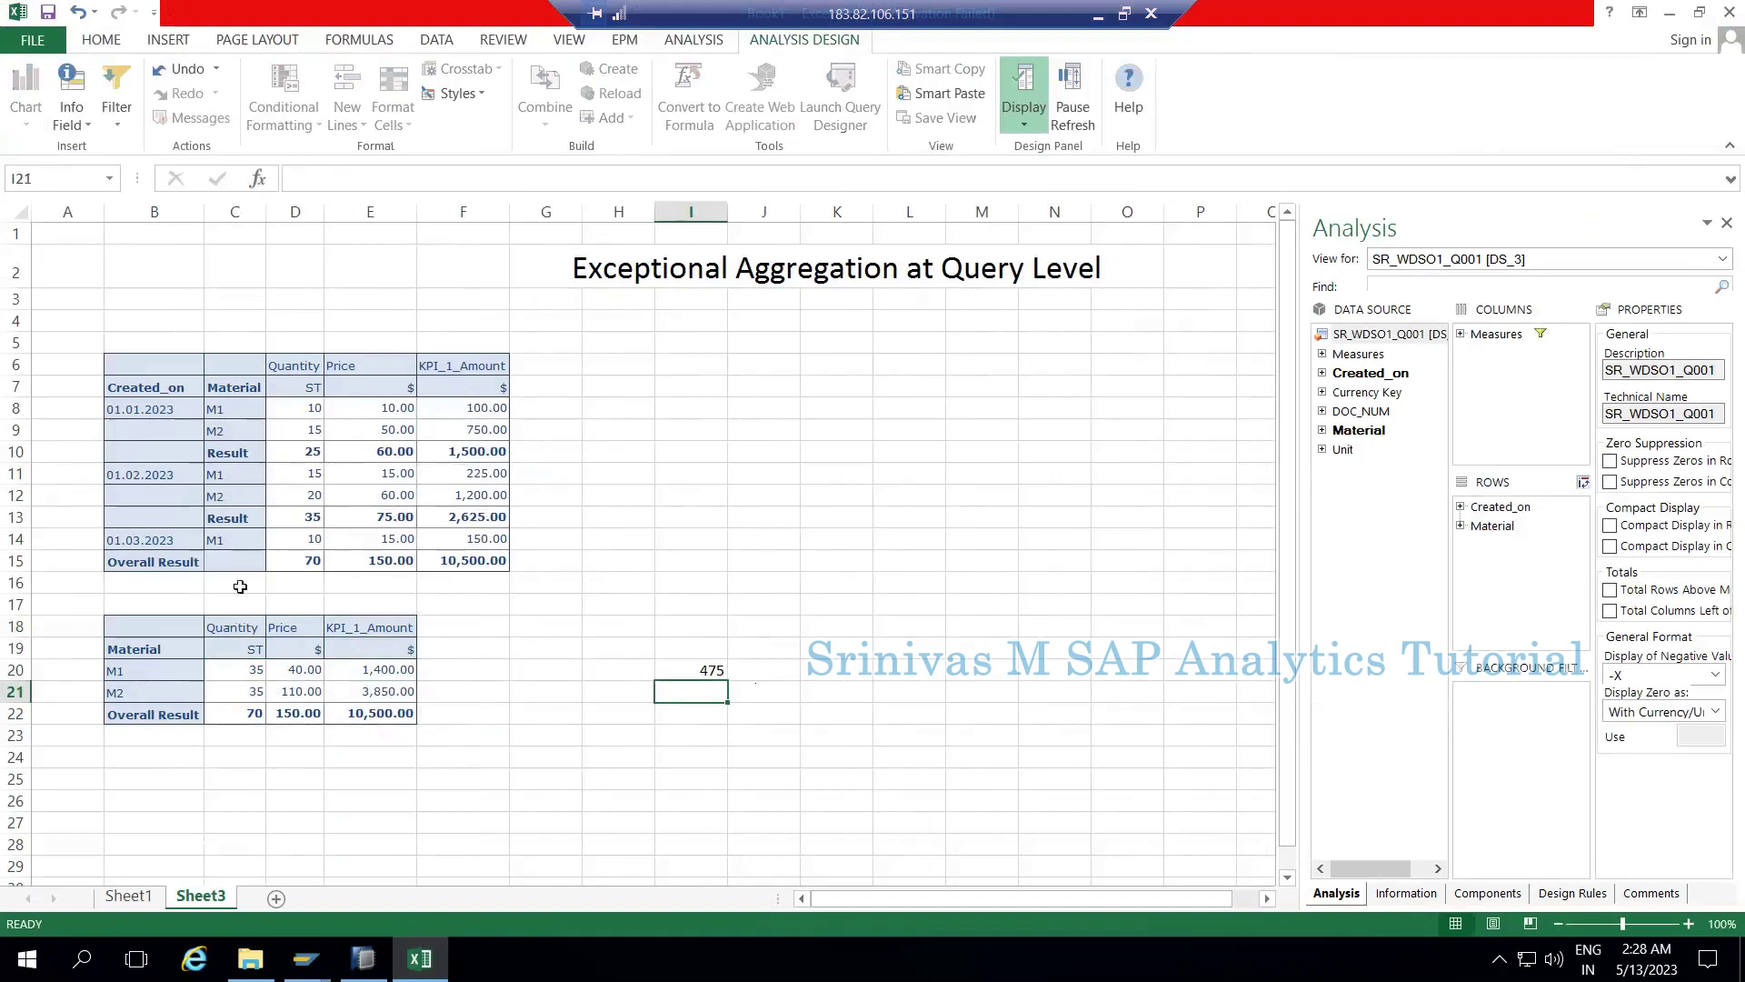
{"action": "left_click", "coordinate": [141, 672]}
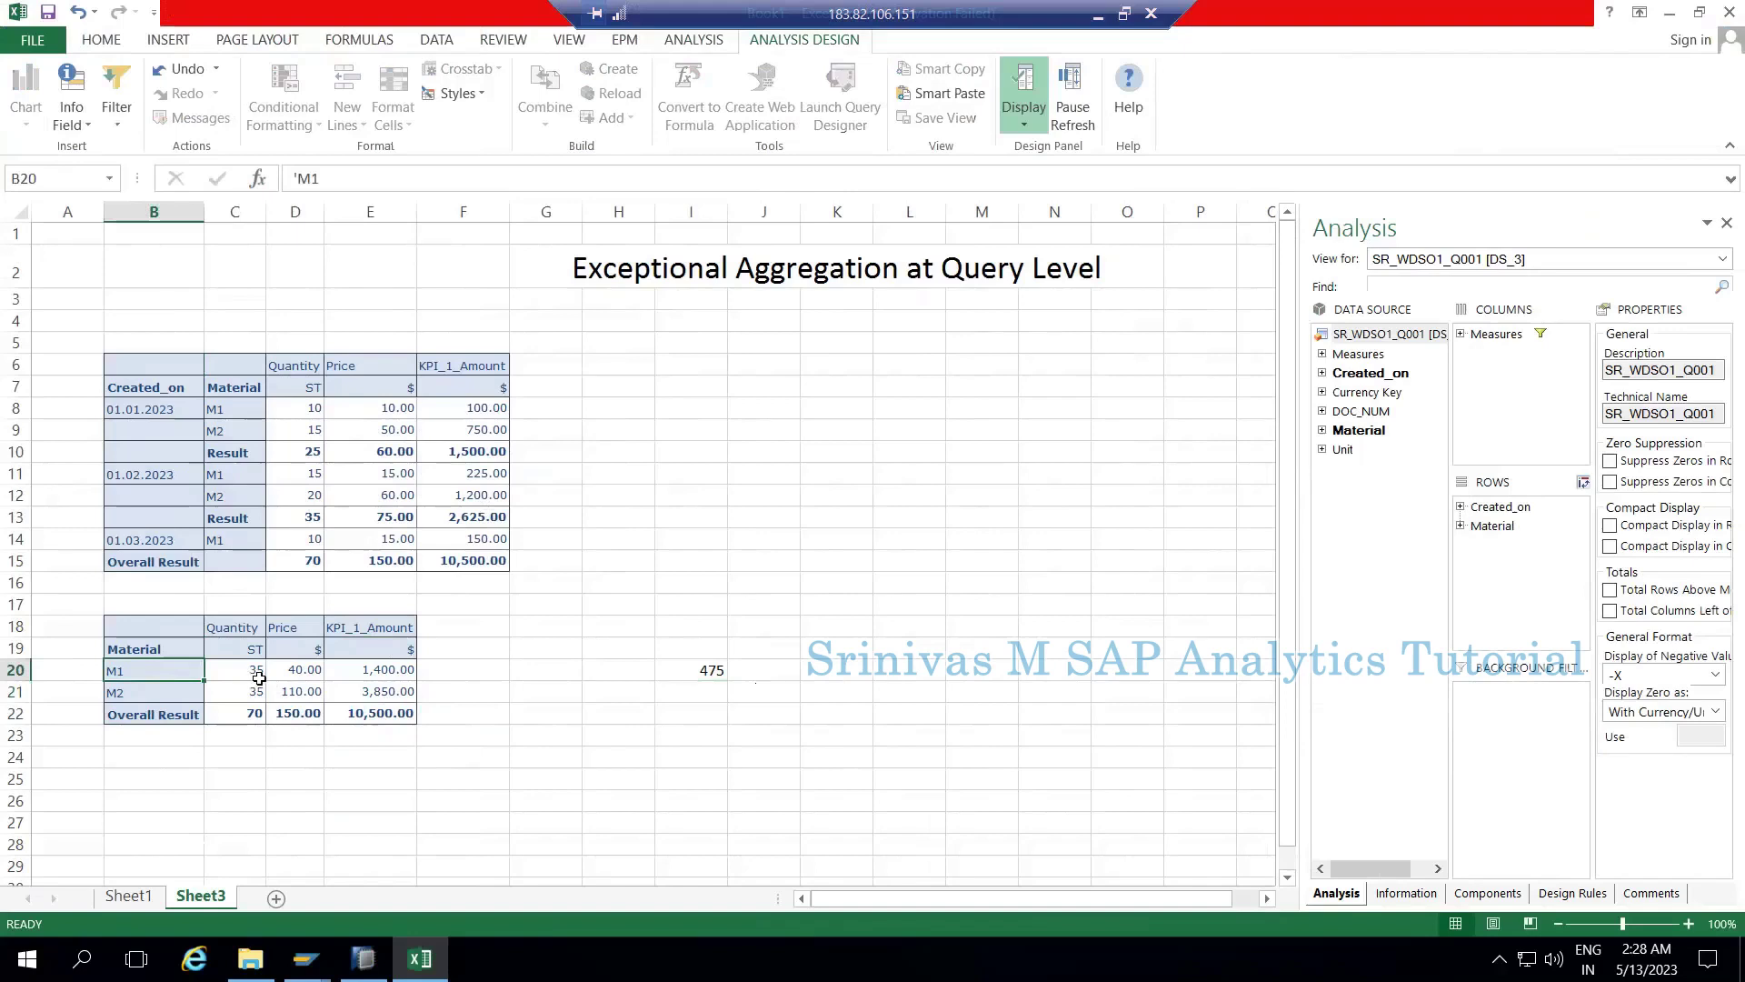
{"action": "left_click", "coordinate": [690, 673]}
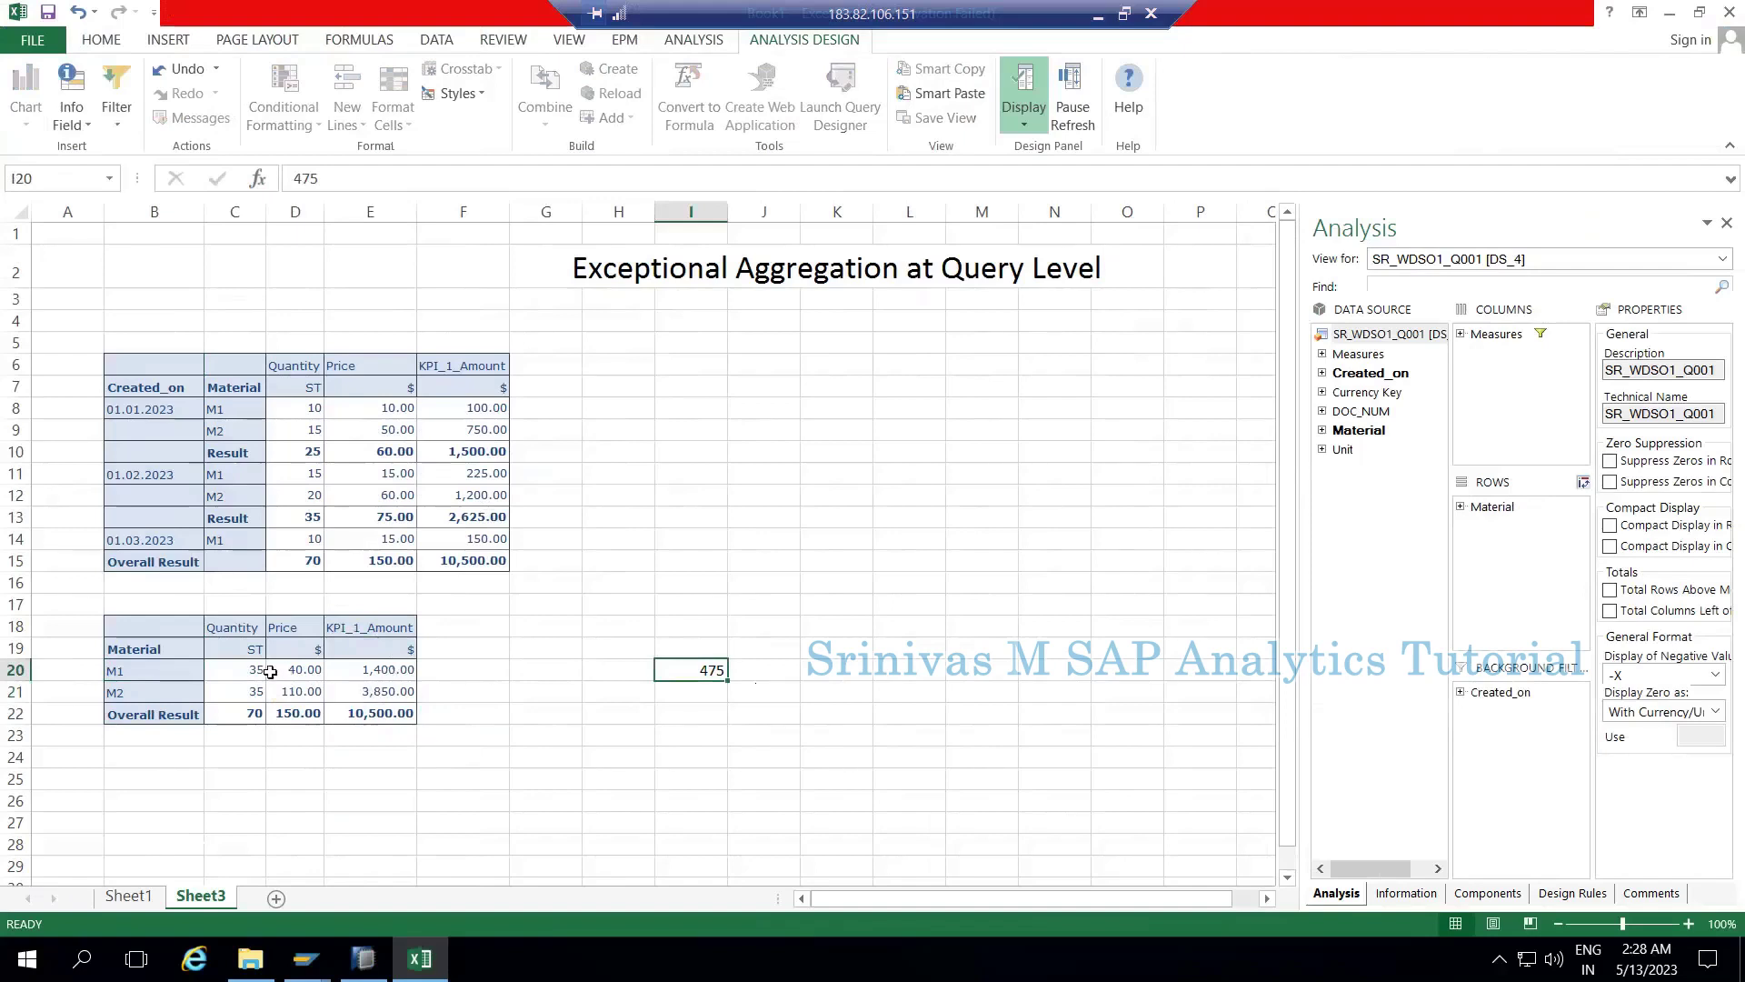
{"action": "left_click", "coordinate": [391, 671]}
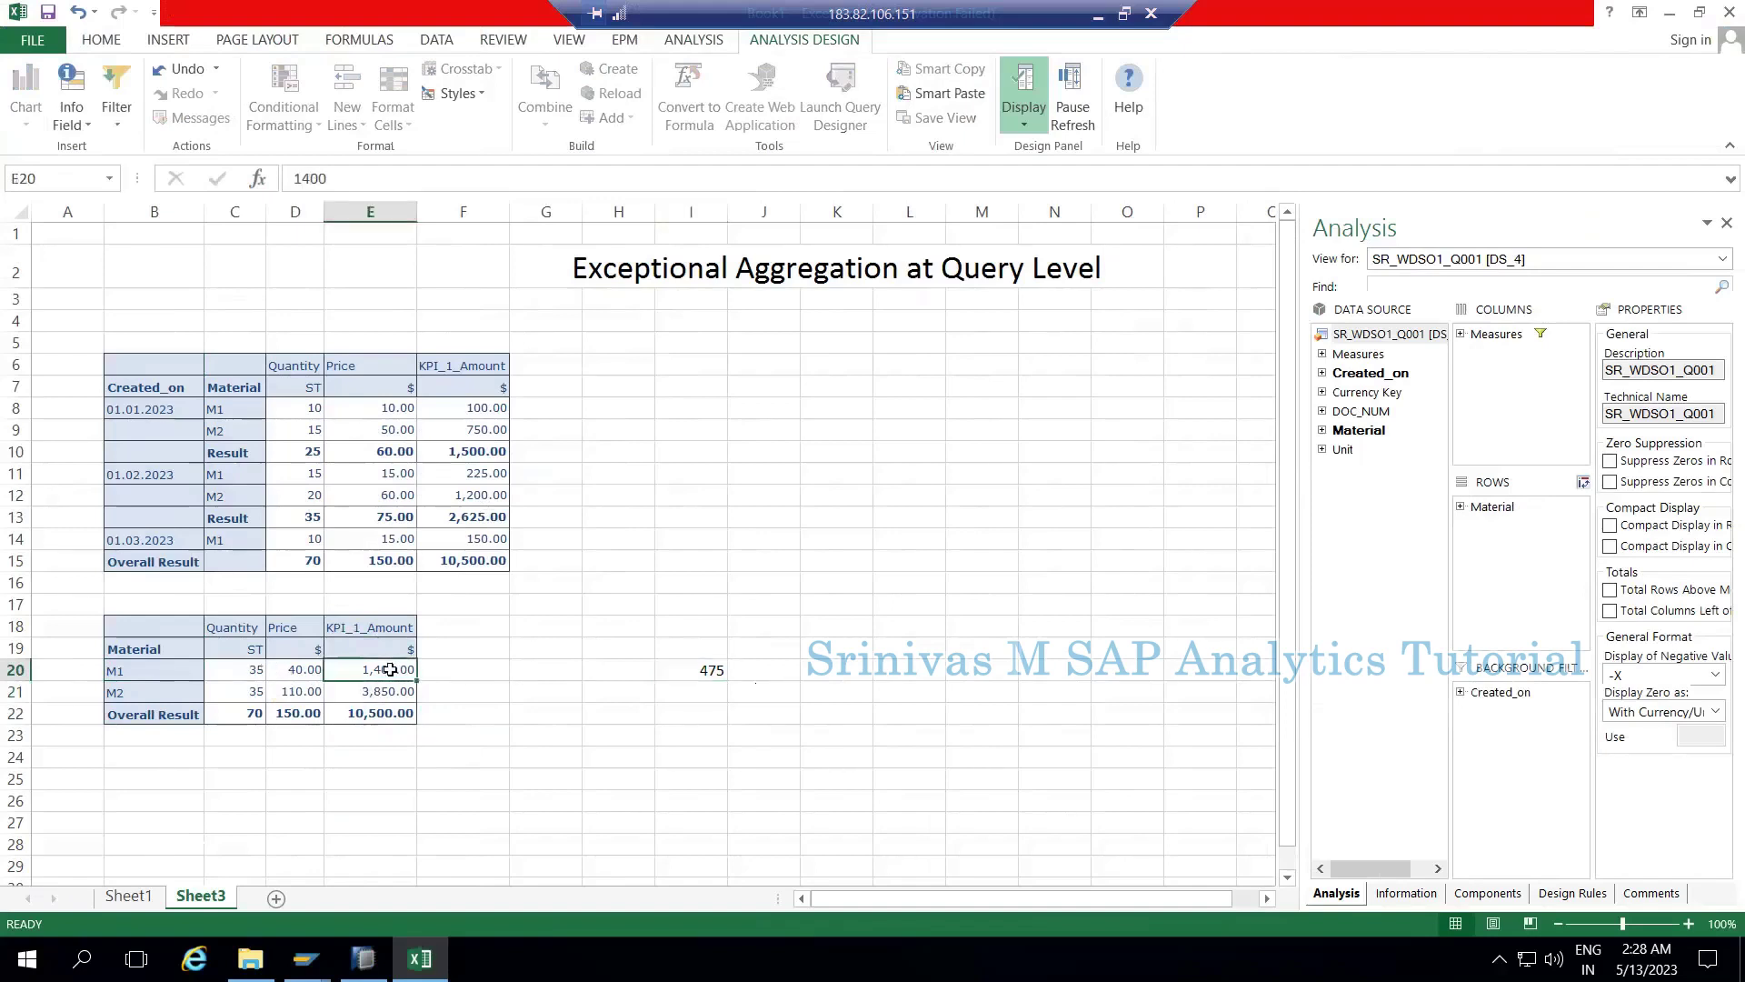
Add up M2's dated amounts, starting from 750.00, and enter 1950 in I21.
{"action": "left_click", "coordinate": [134, 693]}
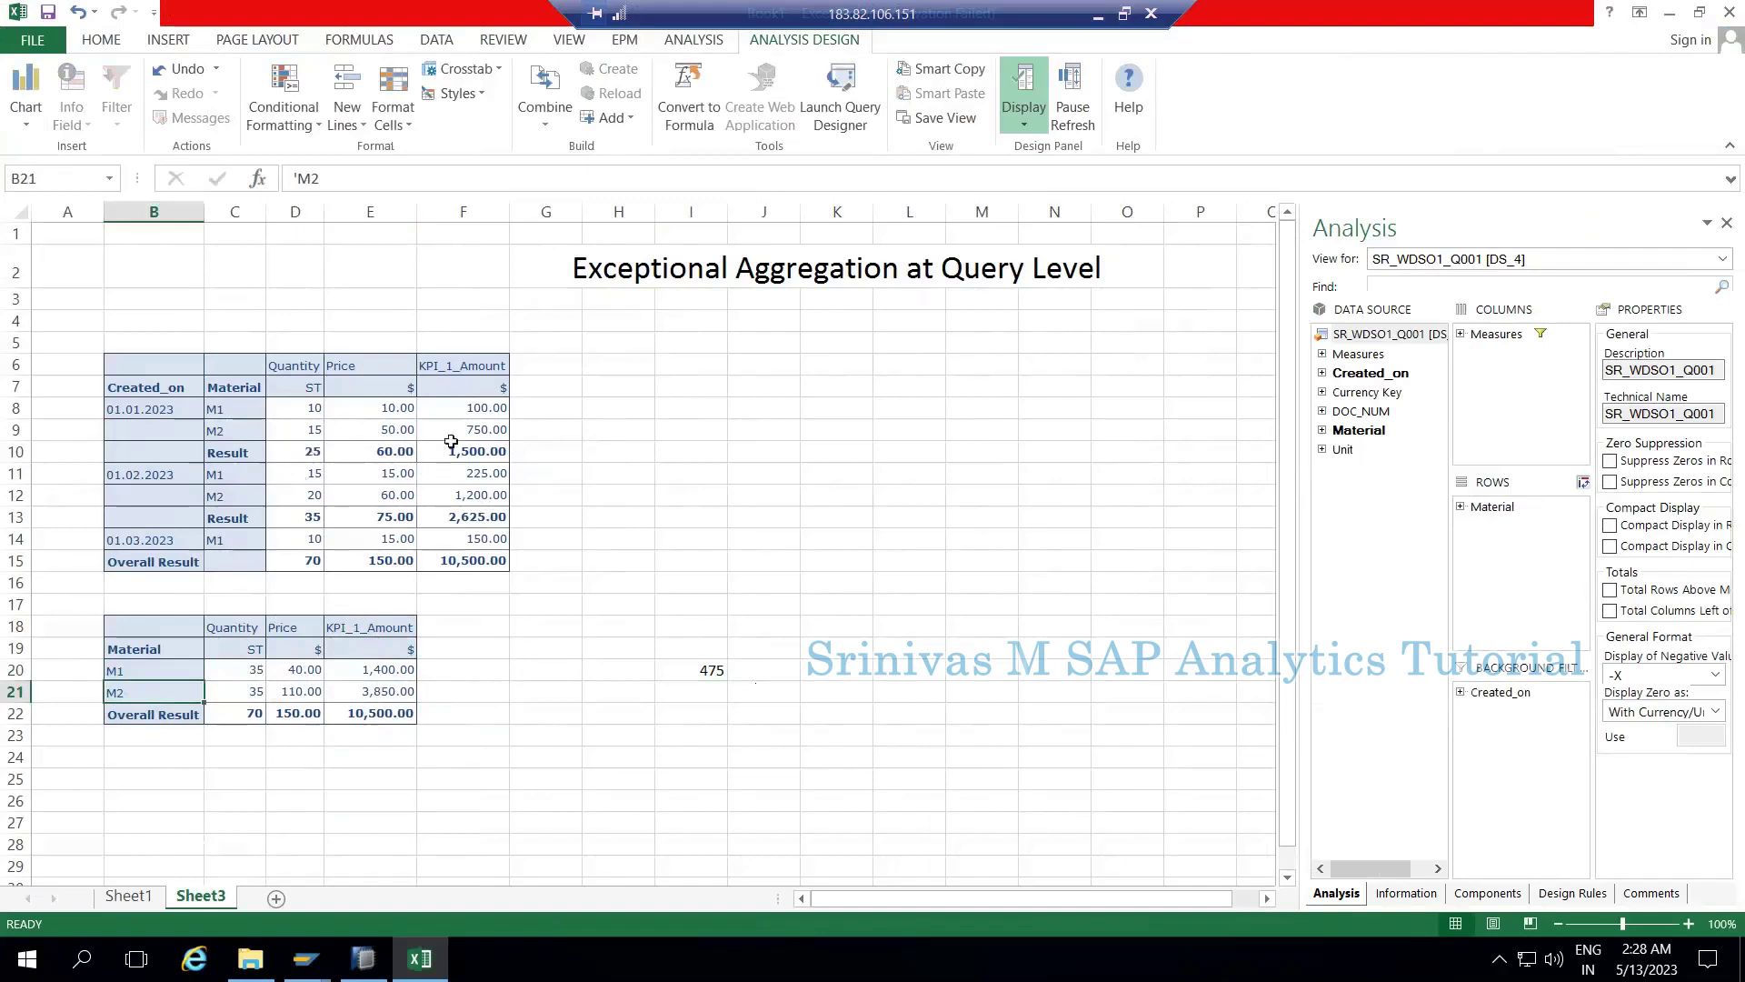
{"action": "left_click", "coordinate": [480, 431]}
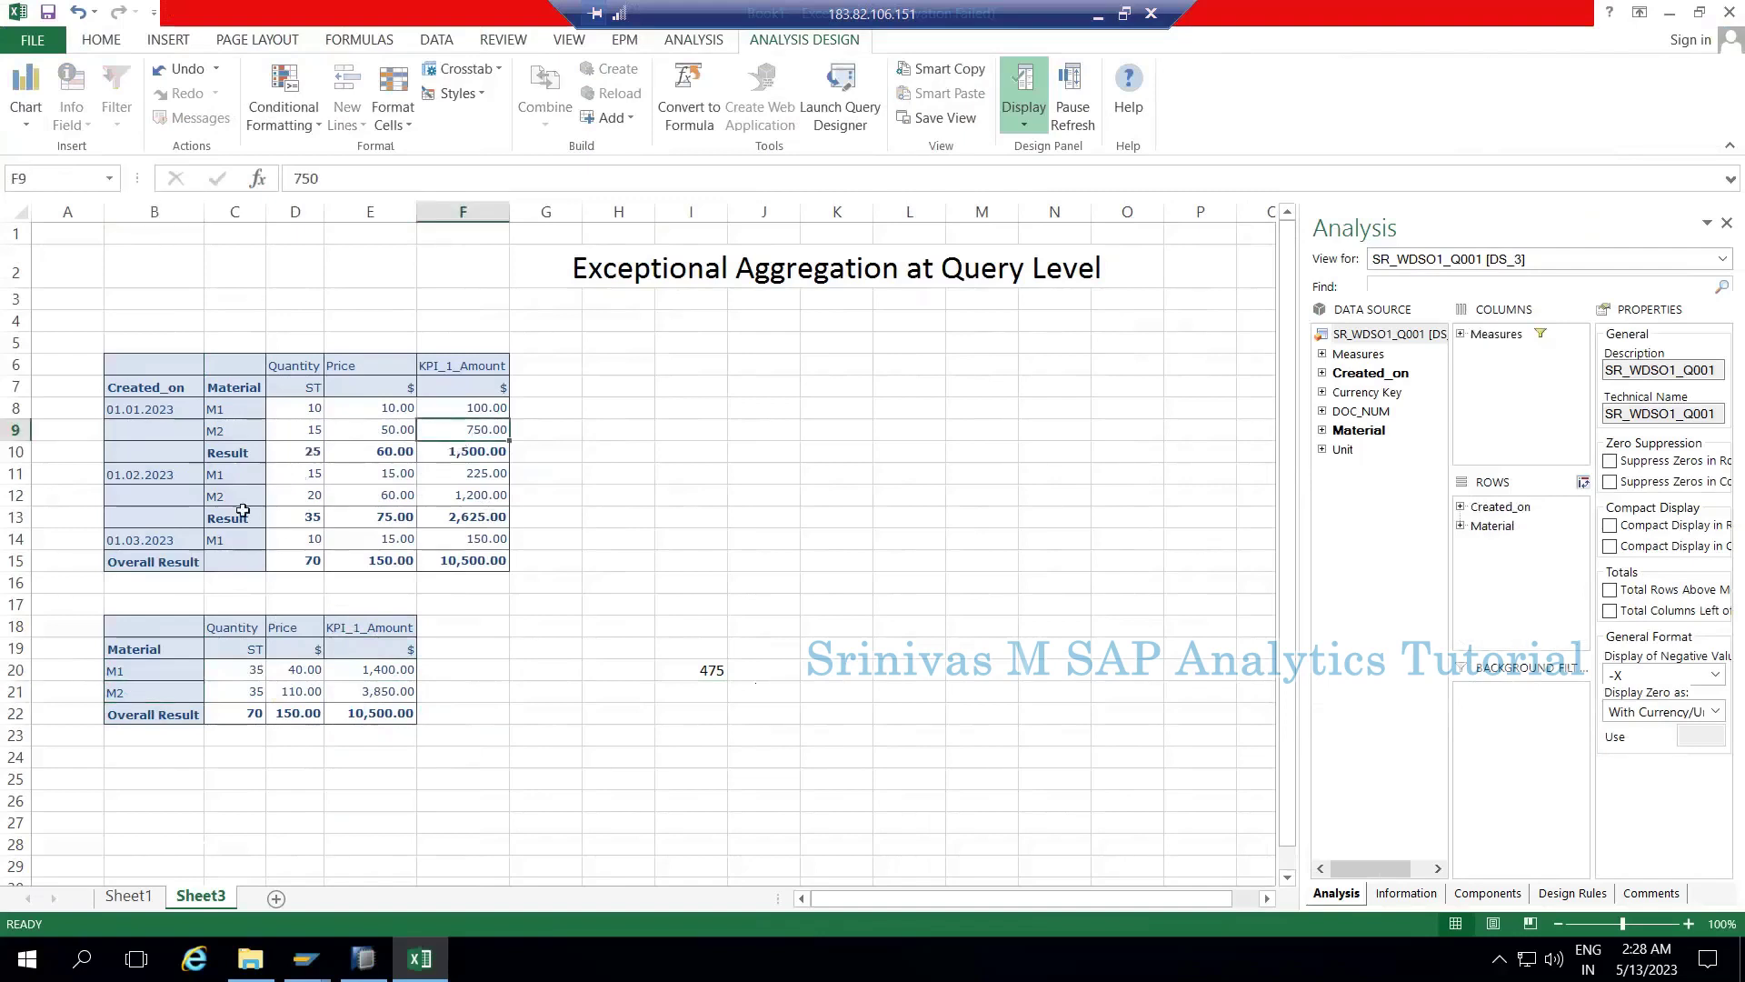
{"action": "left_click", "coordinate": [471, 497], "text": "ctrl"}
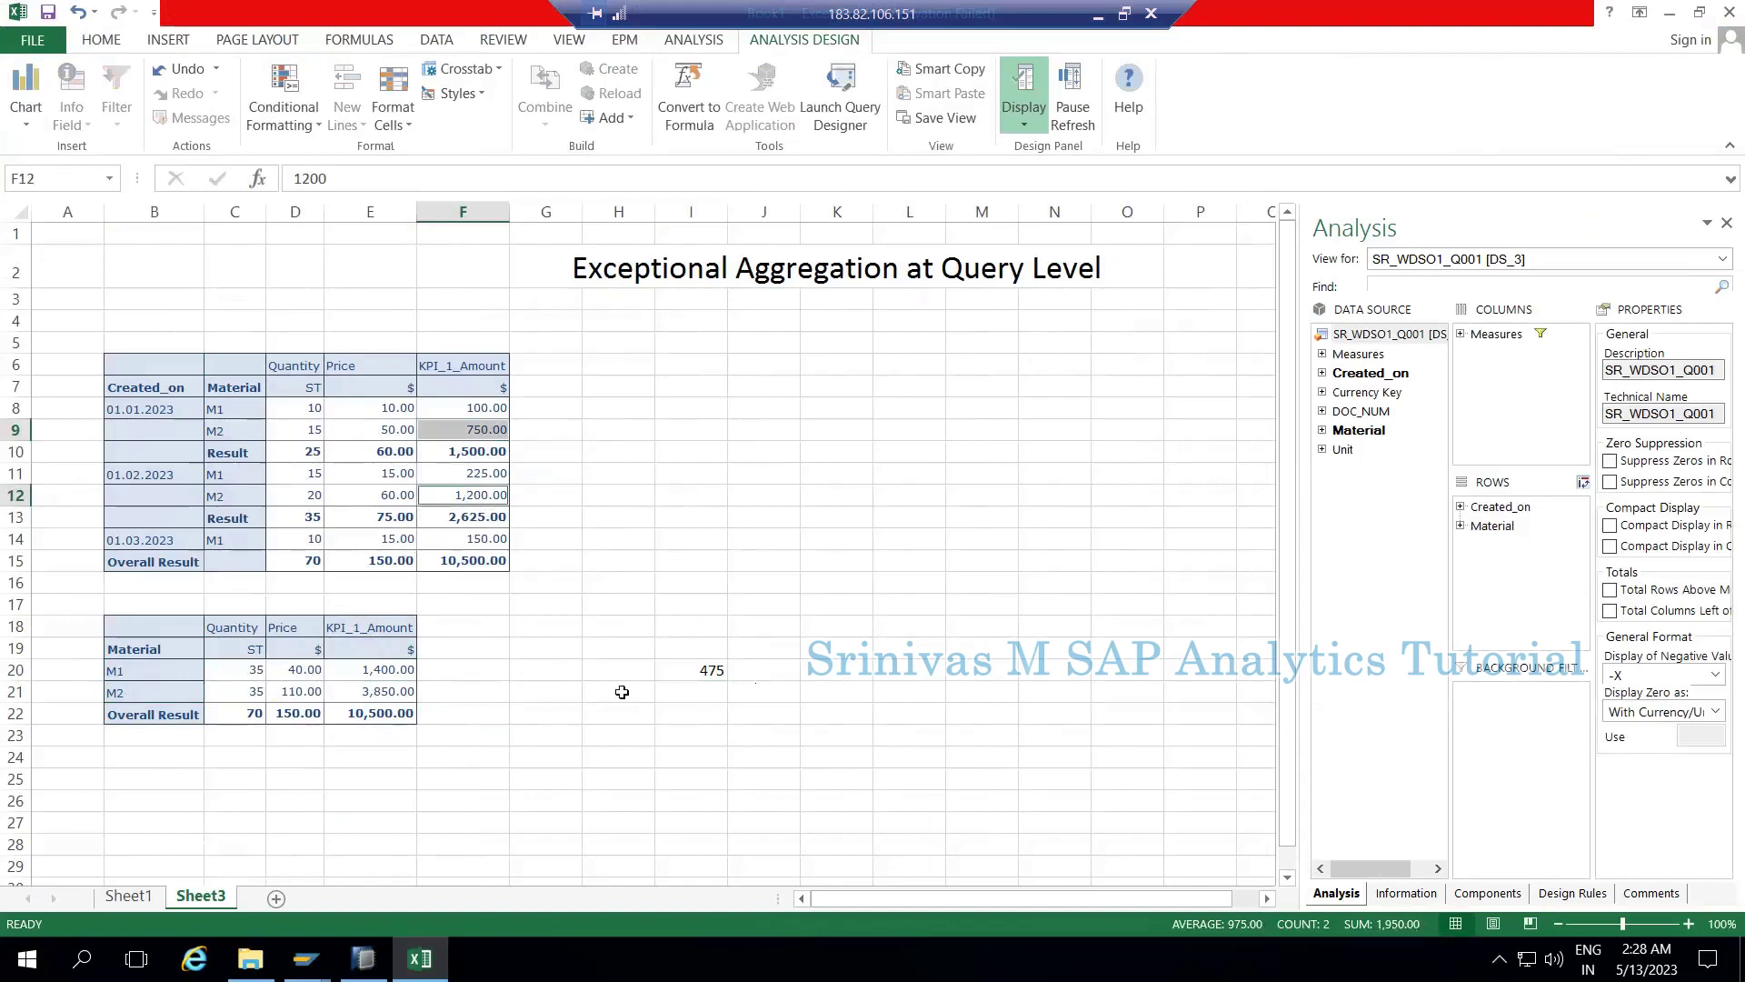
{"action": "left_click", "coordinate": [674, 696]}
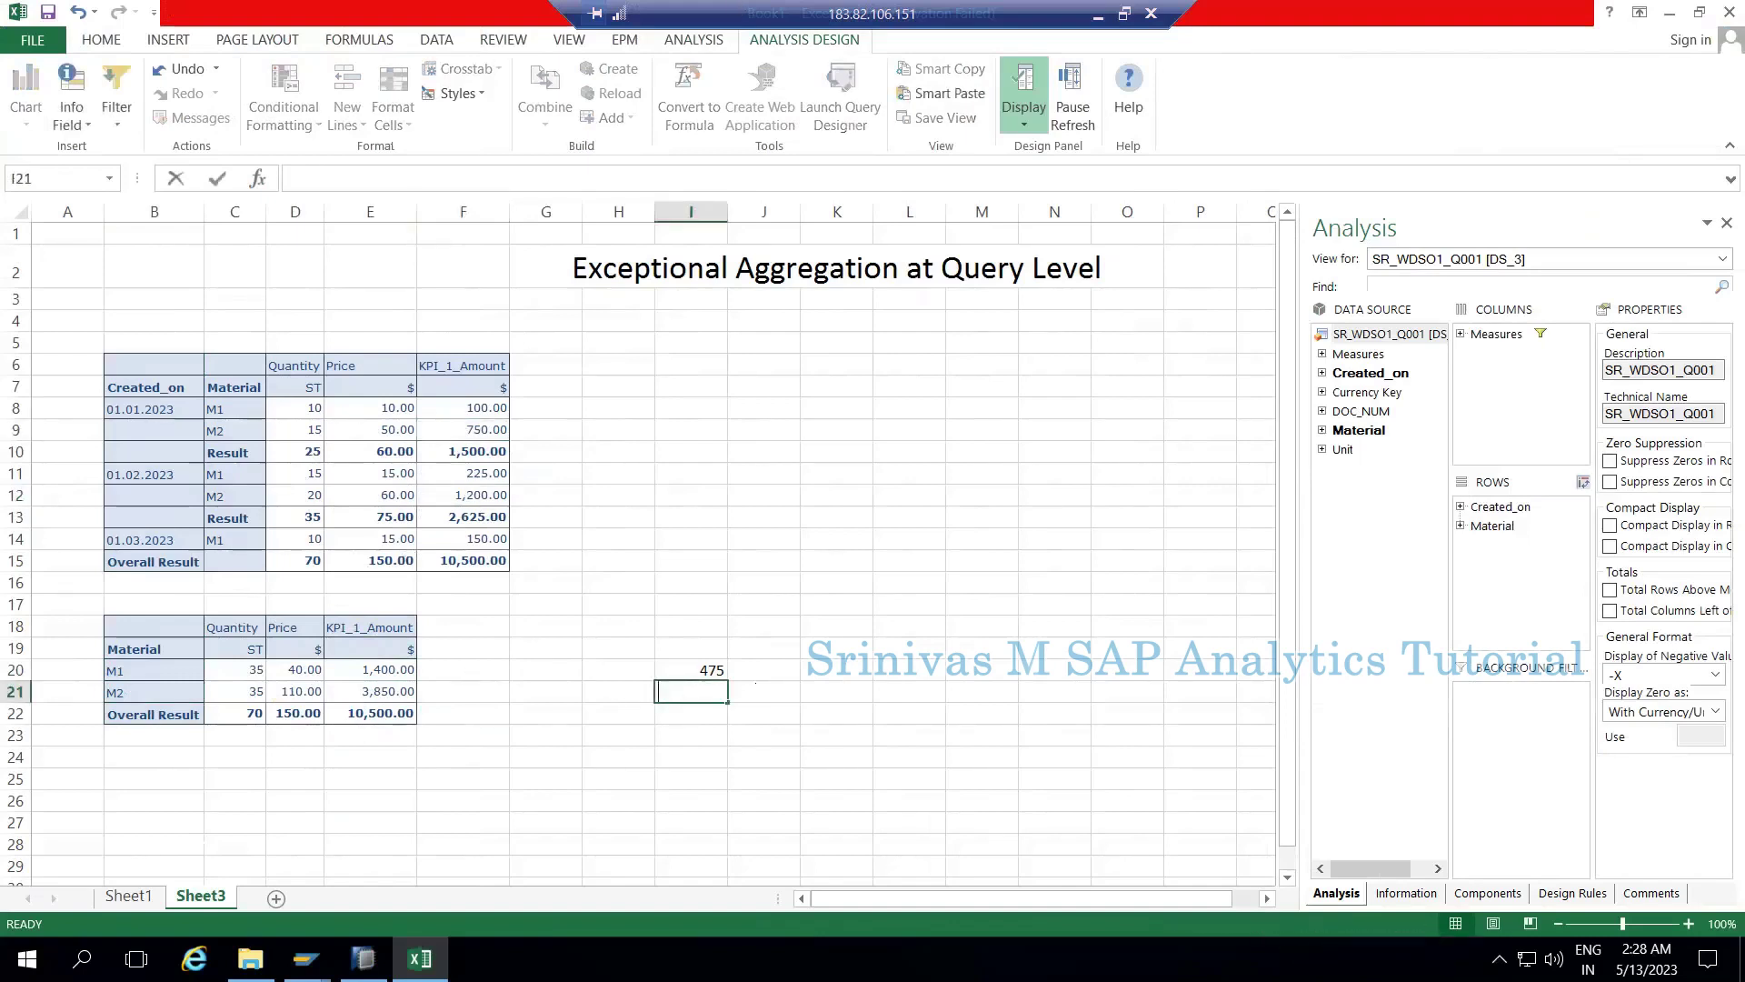
{"action": "type", "text": "1950"}
{"action": "key", "text": "Return"}
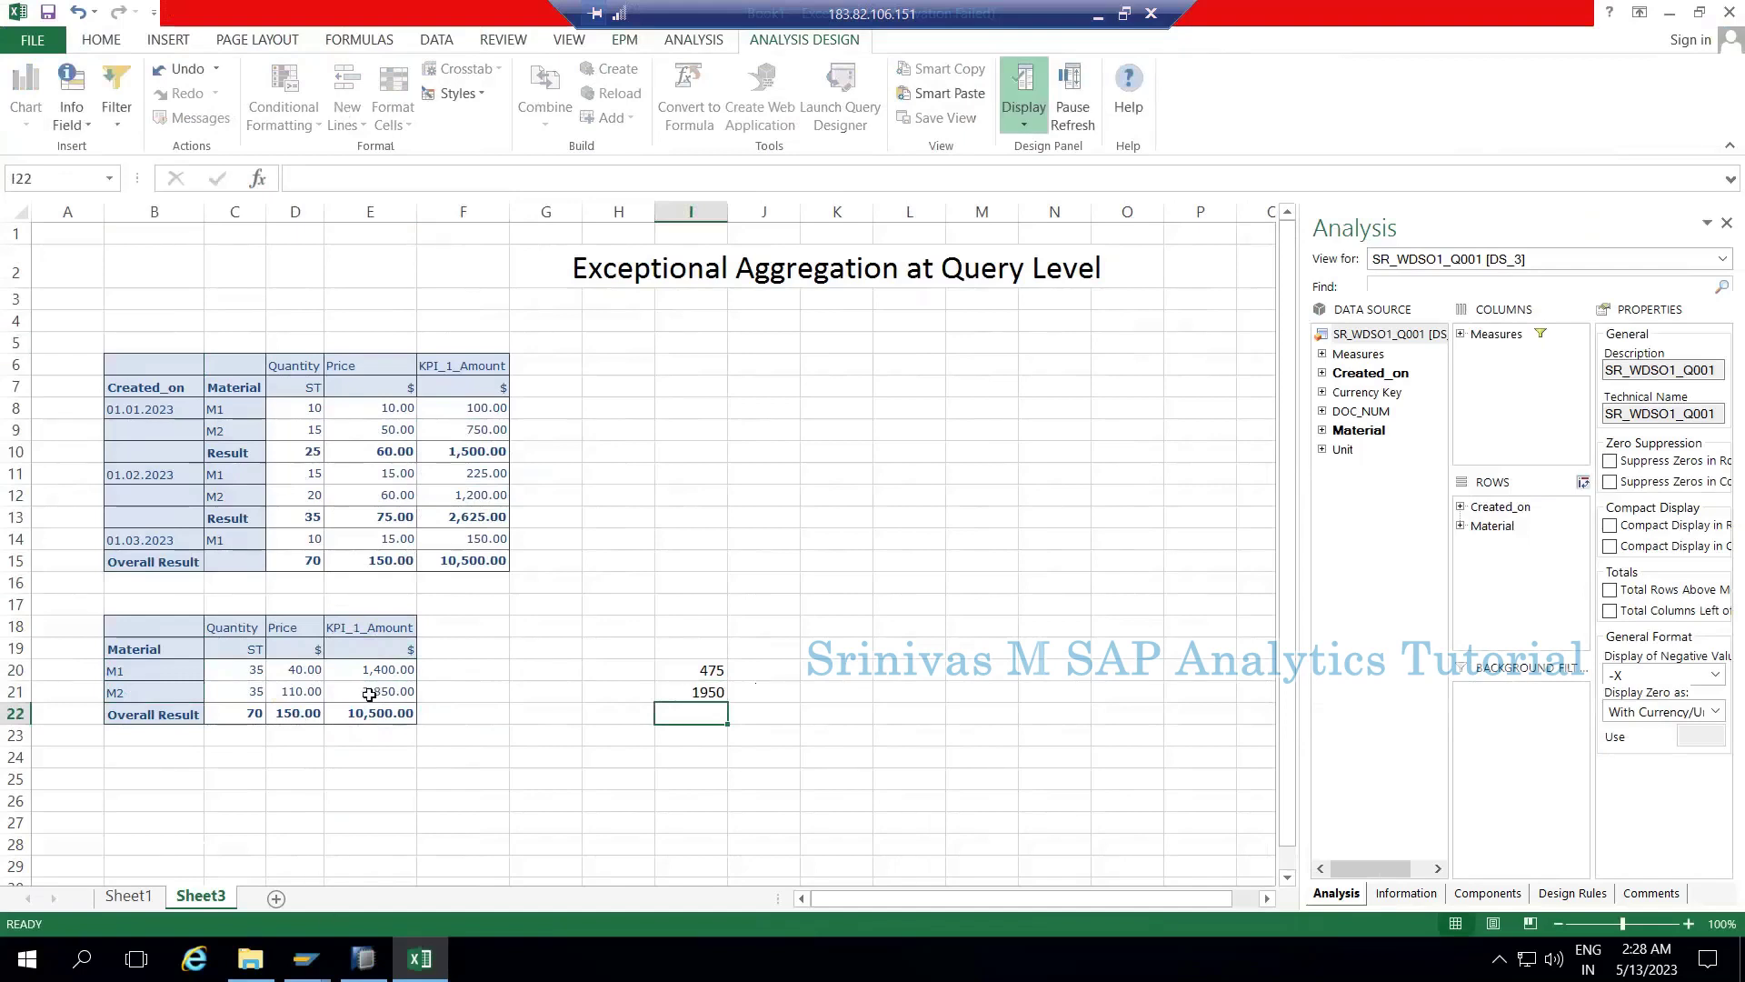
Check M2's 3,850.00 and the summed KPI_1_Amounts against the overall 70 and 10,500.00.
{"action": "left_click", "coordinate": [370, 694]}
{"action": "left_click_drag", "start_coordinate": [243, 693], "coordinate": [281, 693]}
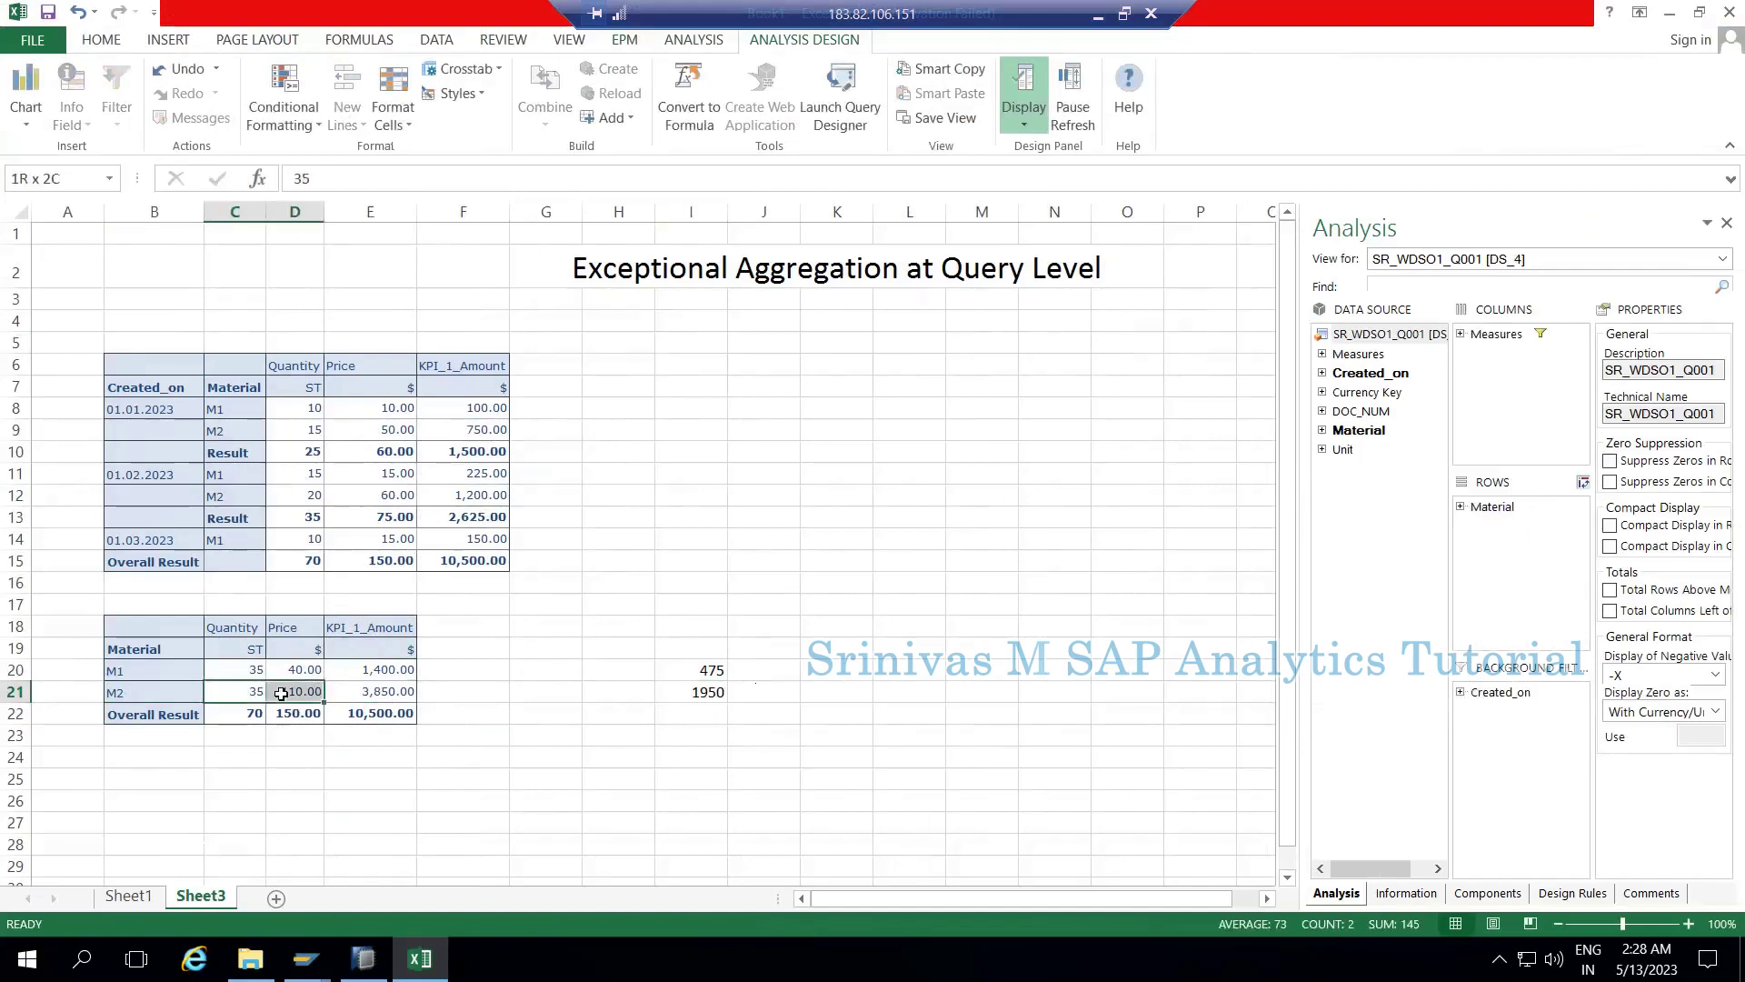
{"action": "left_click", "coordinate": [401, 695]}
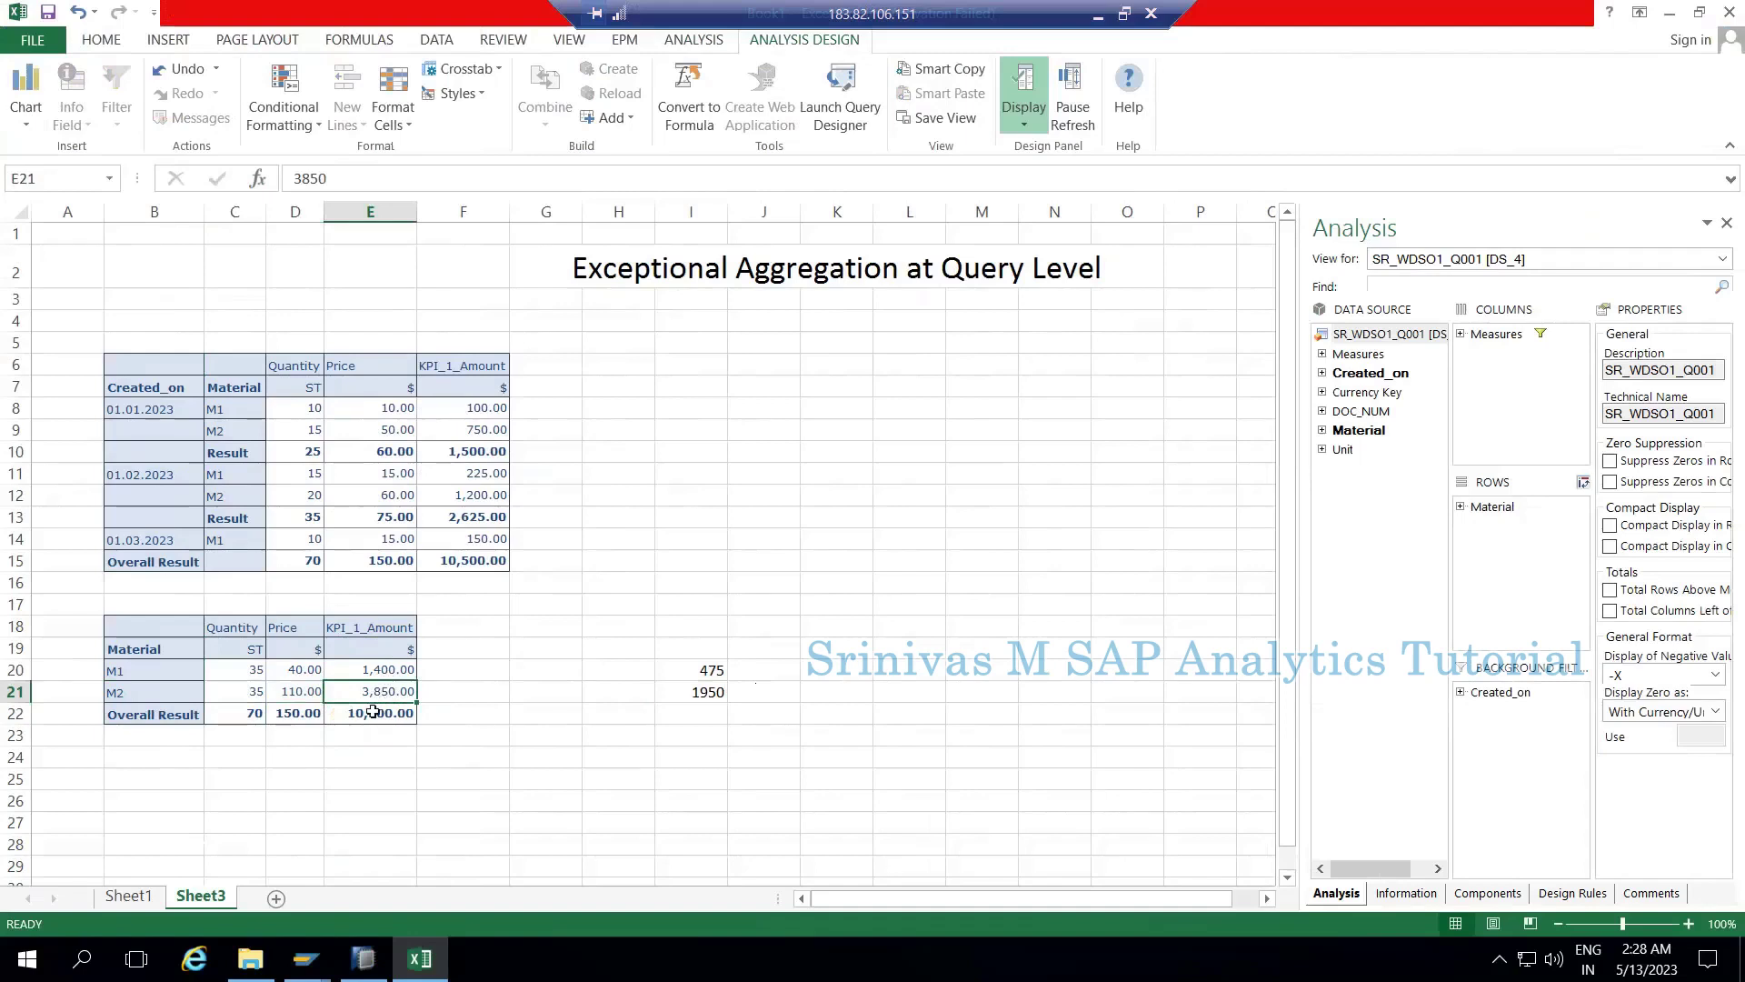
{"action": "left_click", "coordinate": [375, 712]}
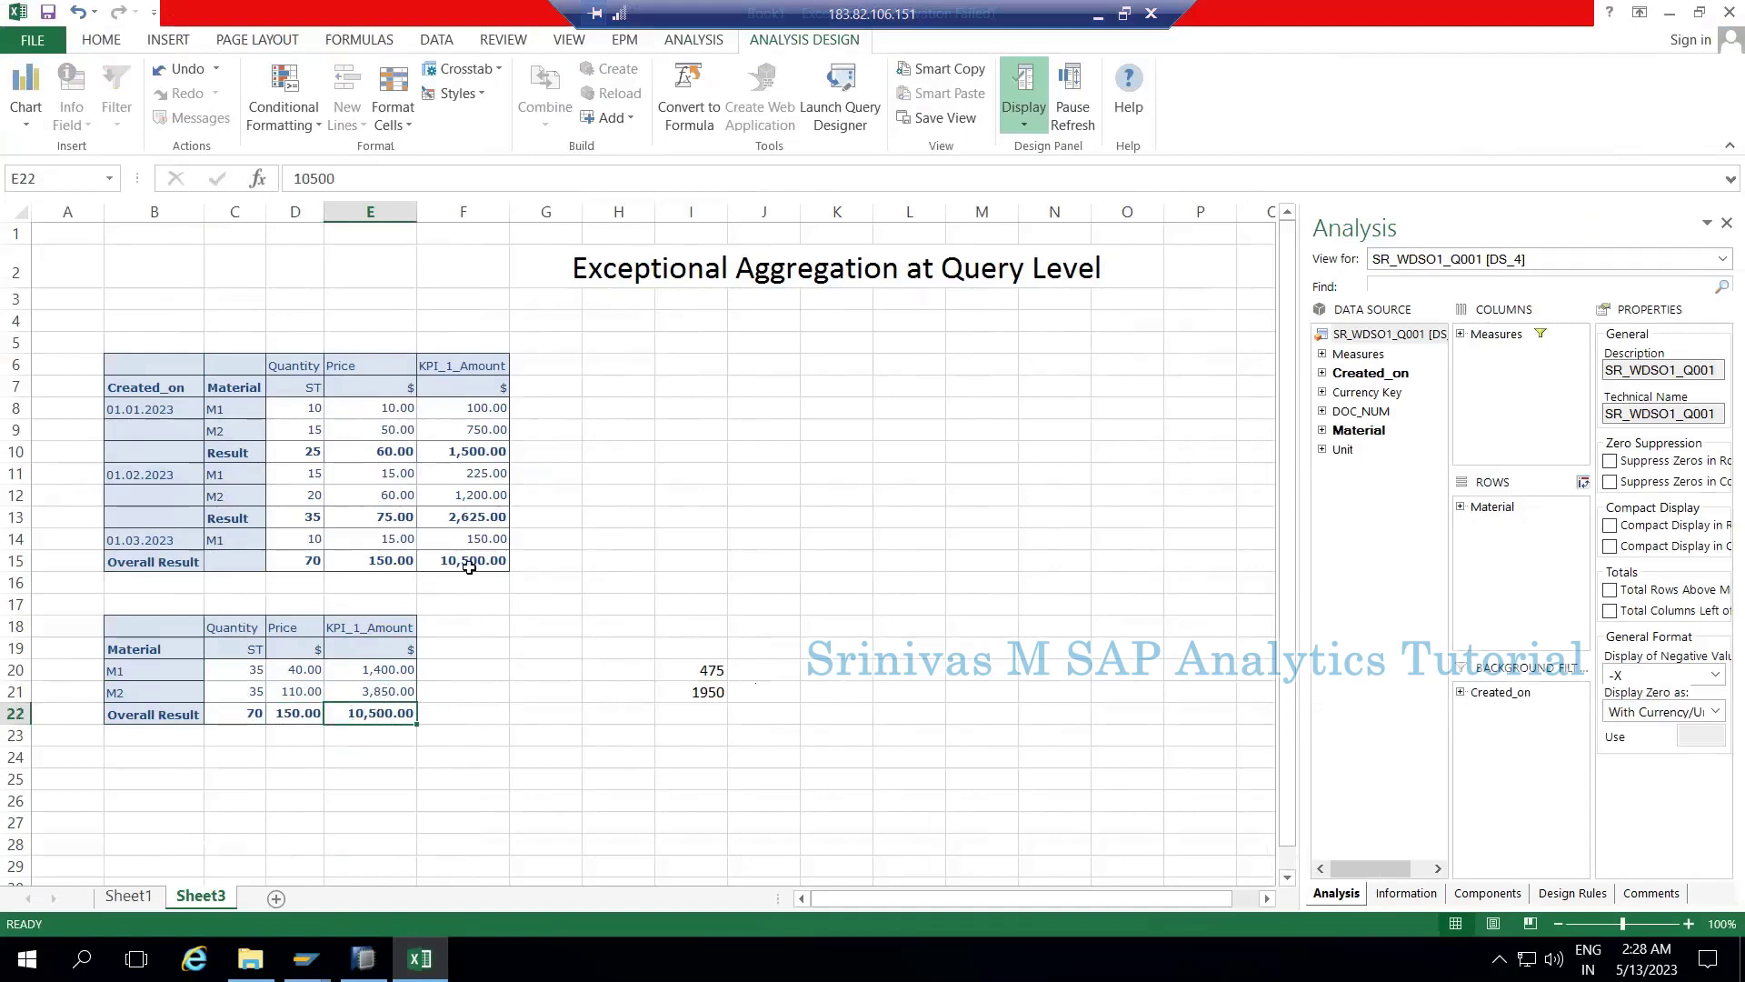
{"action": "left_click", "coordinate": [469, 564]}
{"action": "left_click_drag", "start_coordinate": [365, 670], "coordinate": [369, 691]}
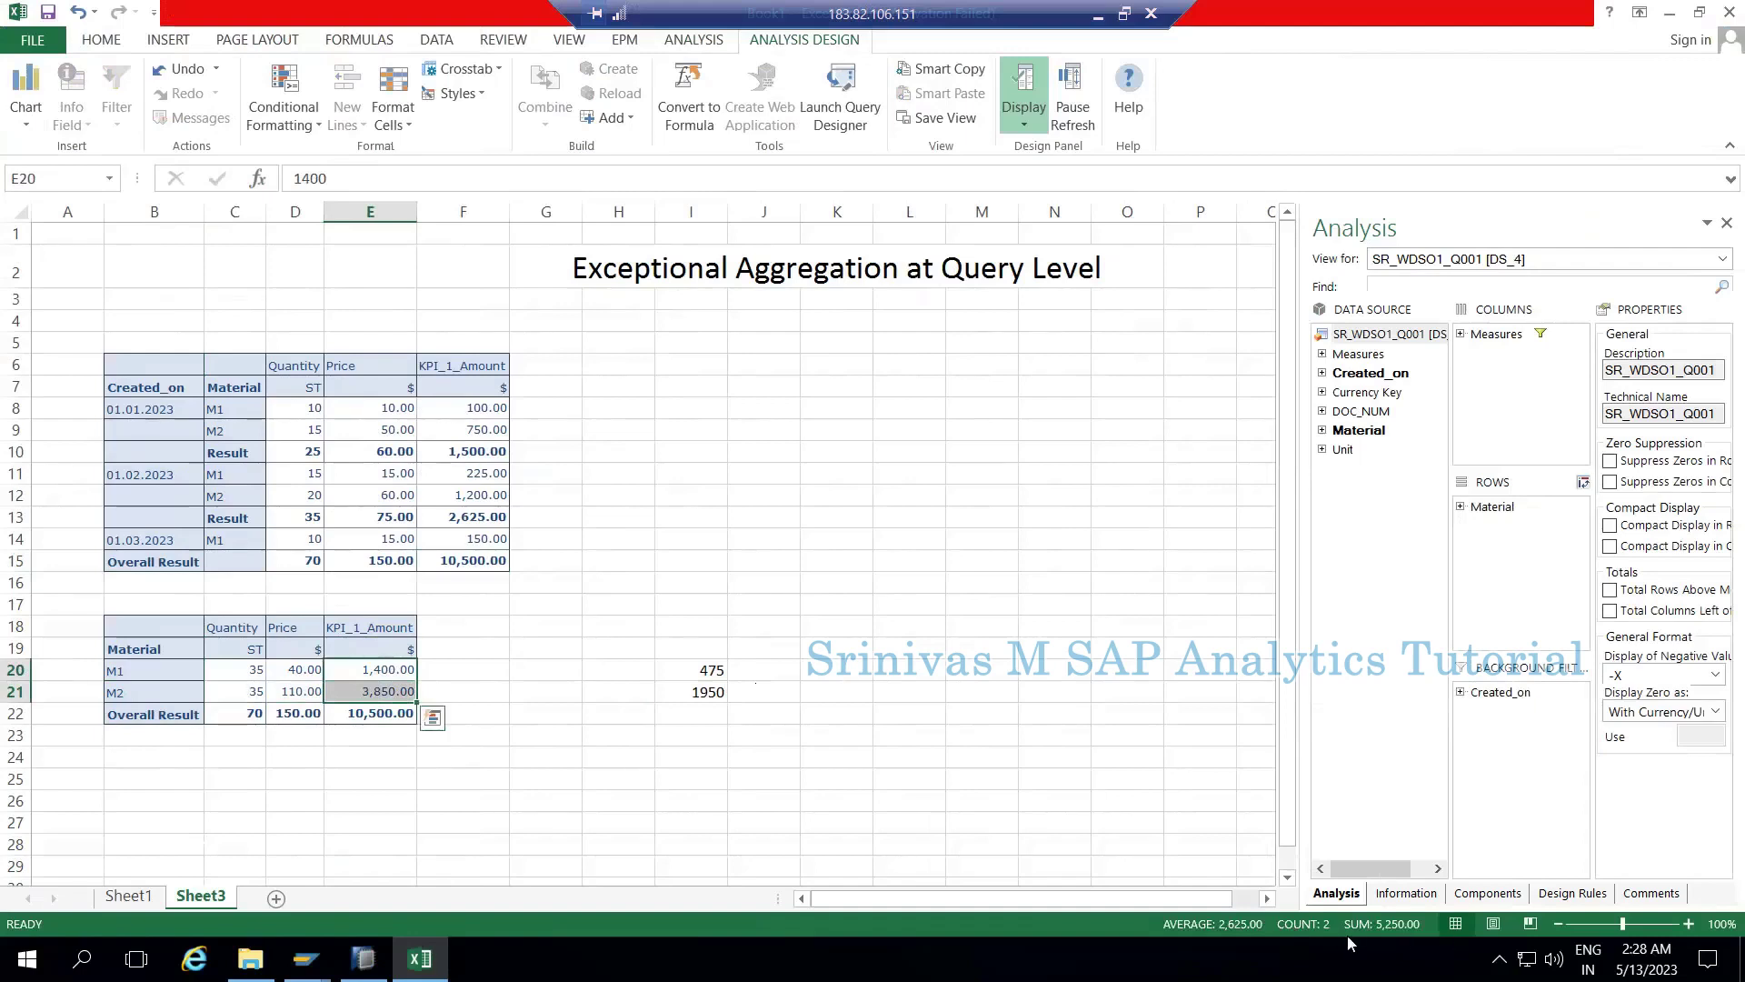
{"action": "left_click", "coordinate": [359, 719]}
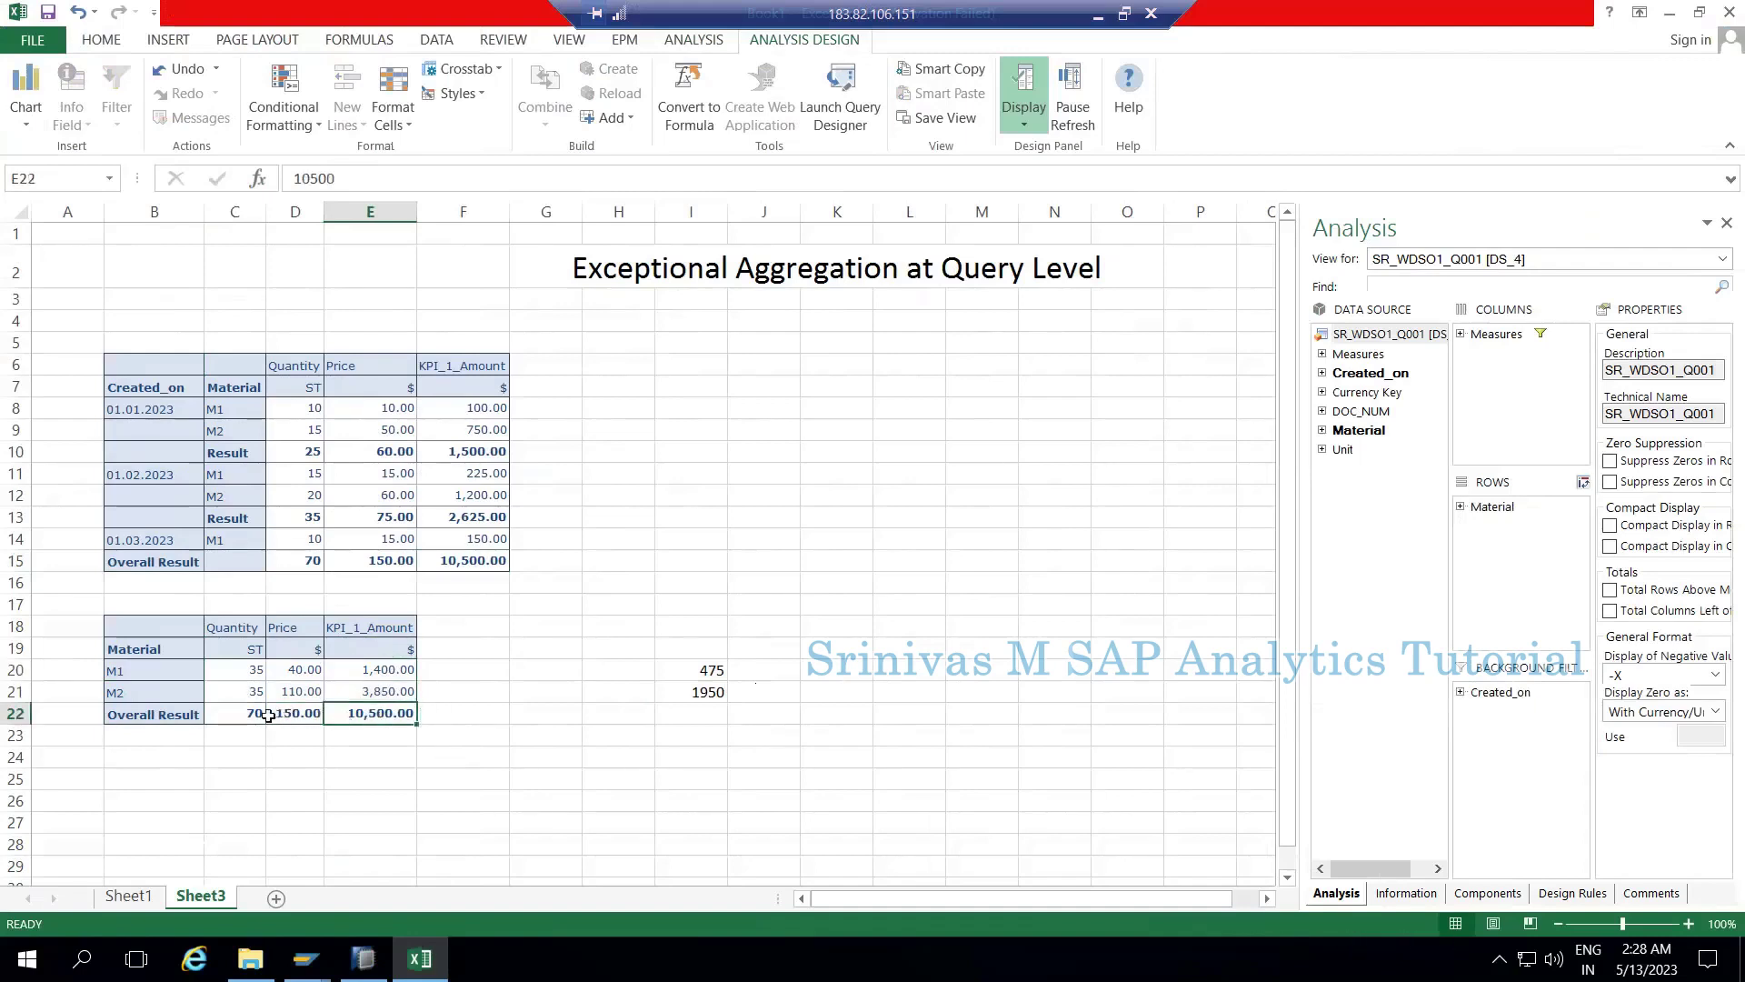
{"action": "left_click", "coordinate": [239, 716]}
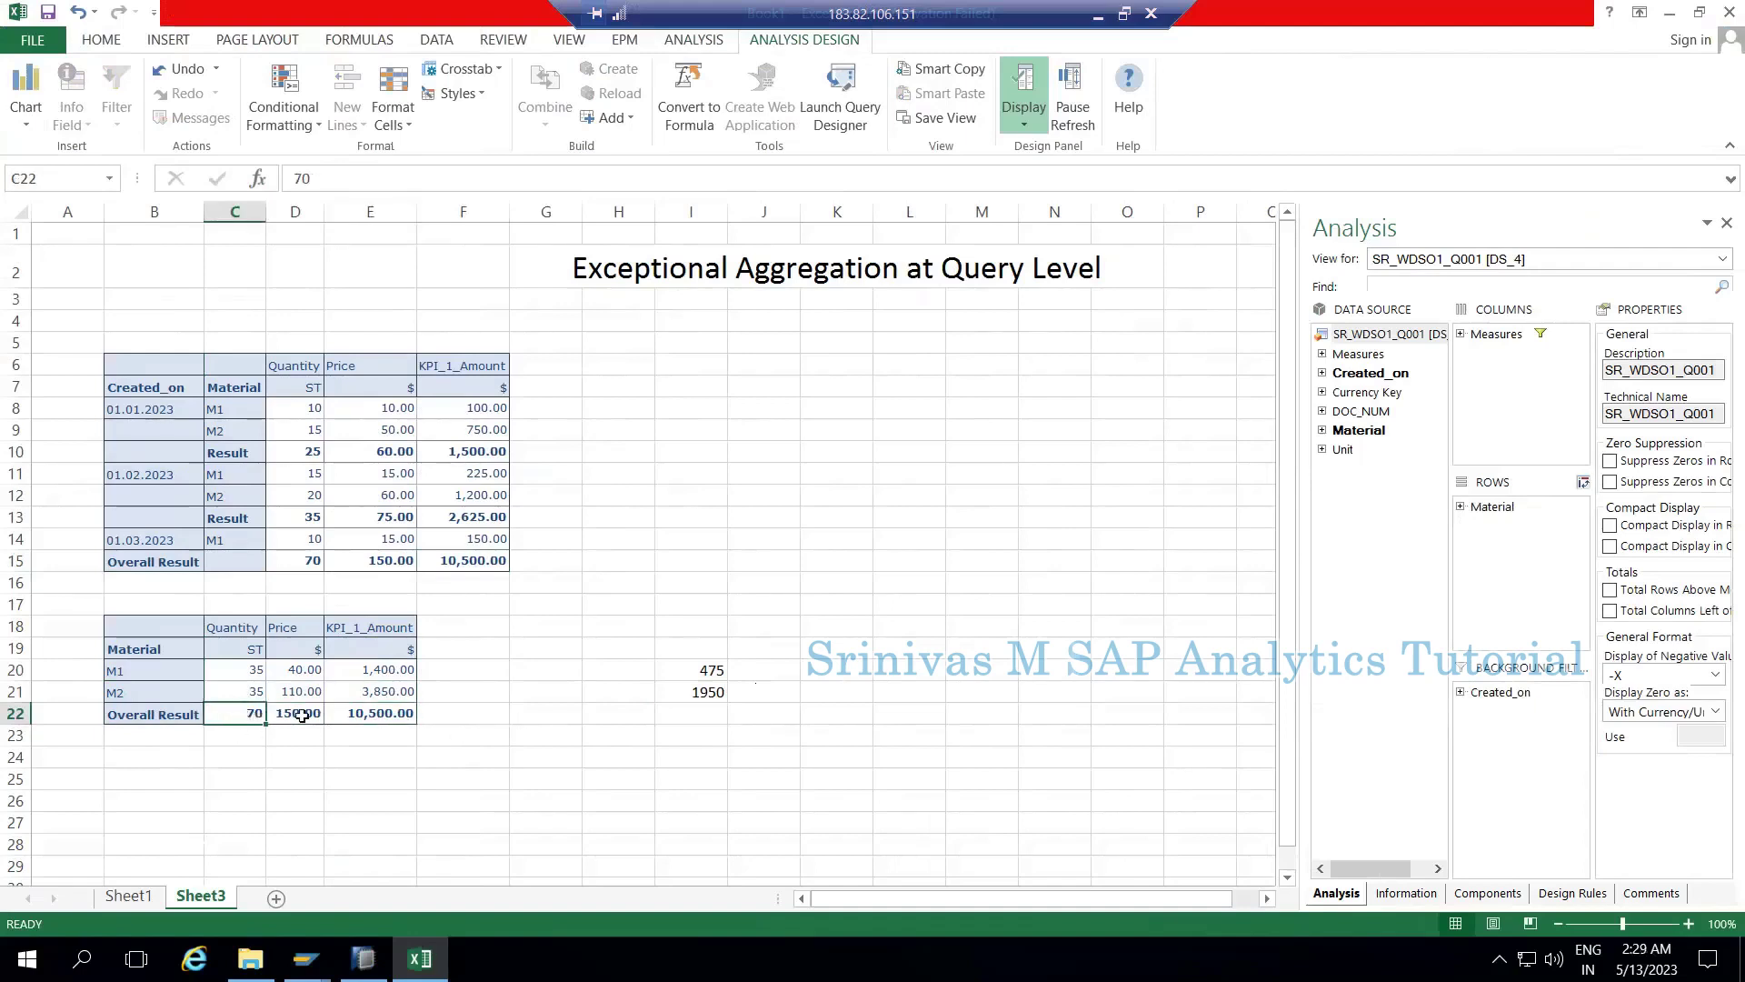
{"action": "left_click", "coordinate": [302, 717]}
{"action": "left_click", "coordinate": [377, 713]}
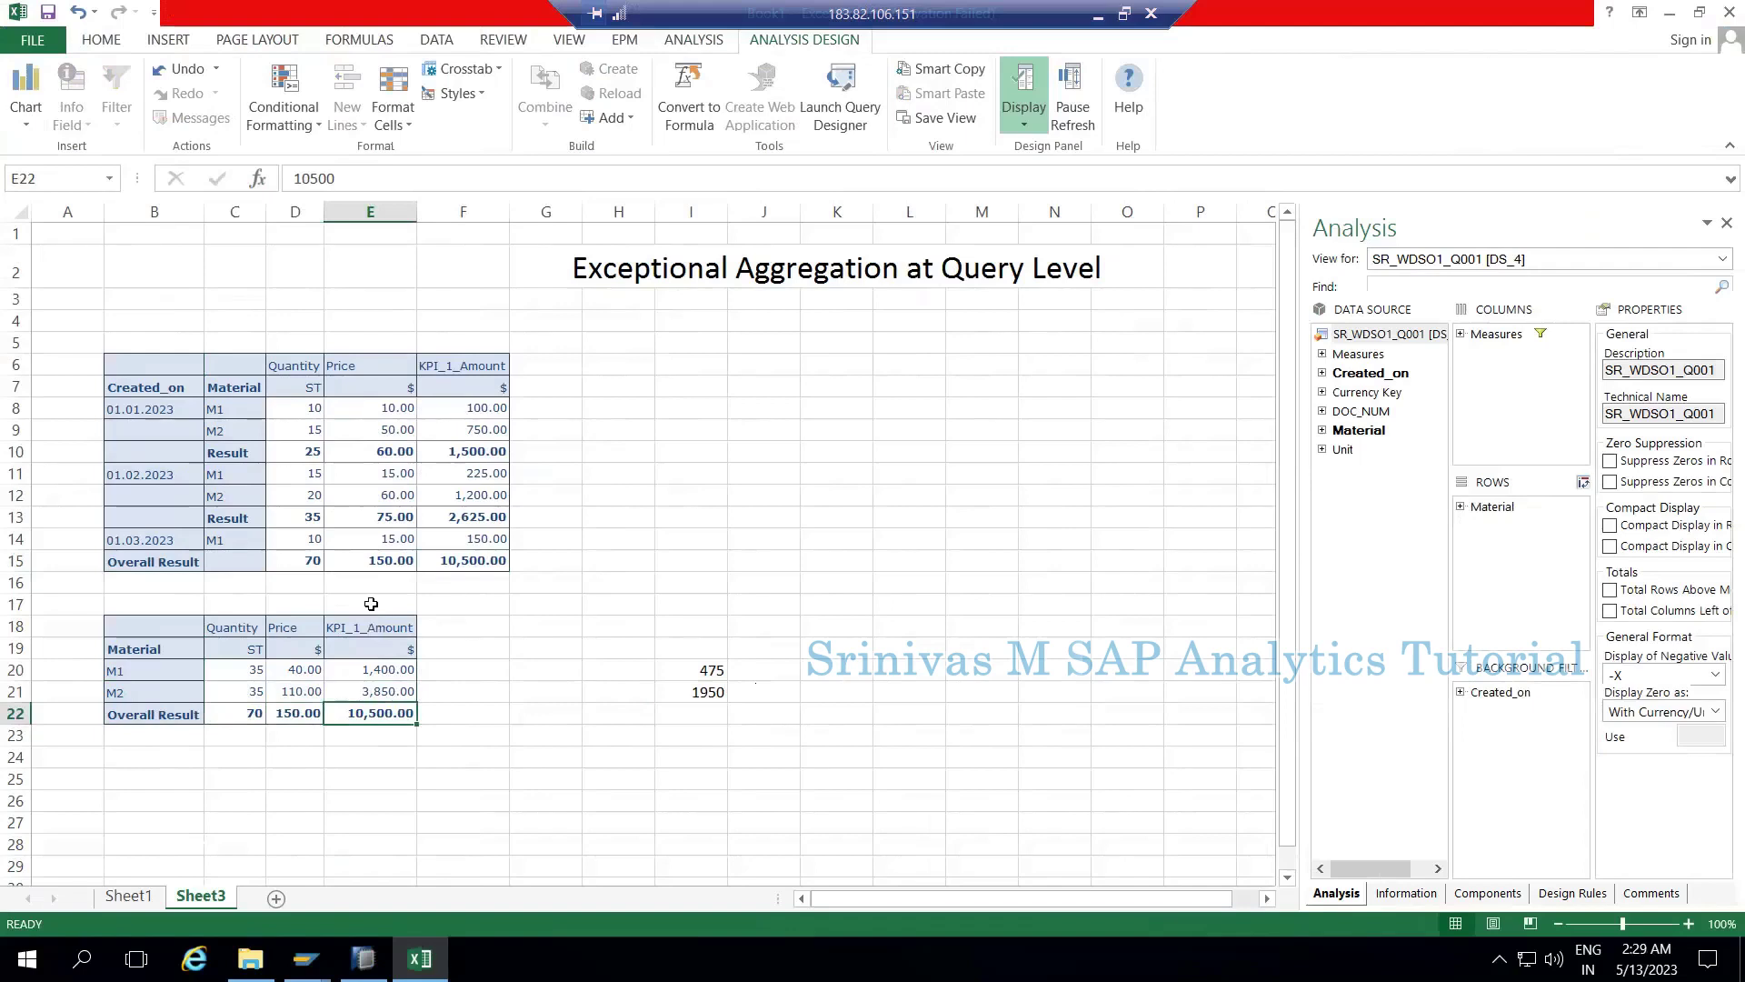
{"action": "left_click_drag", "start_coordinate": [370, 604], "coordinate": [375, 739]}
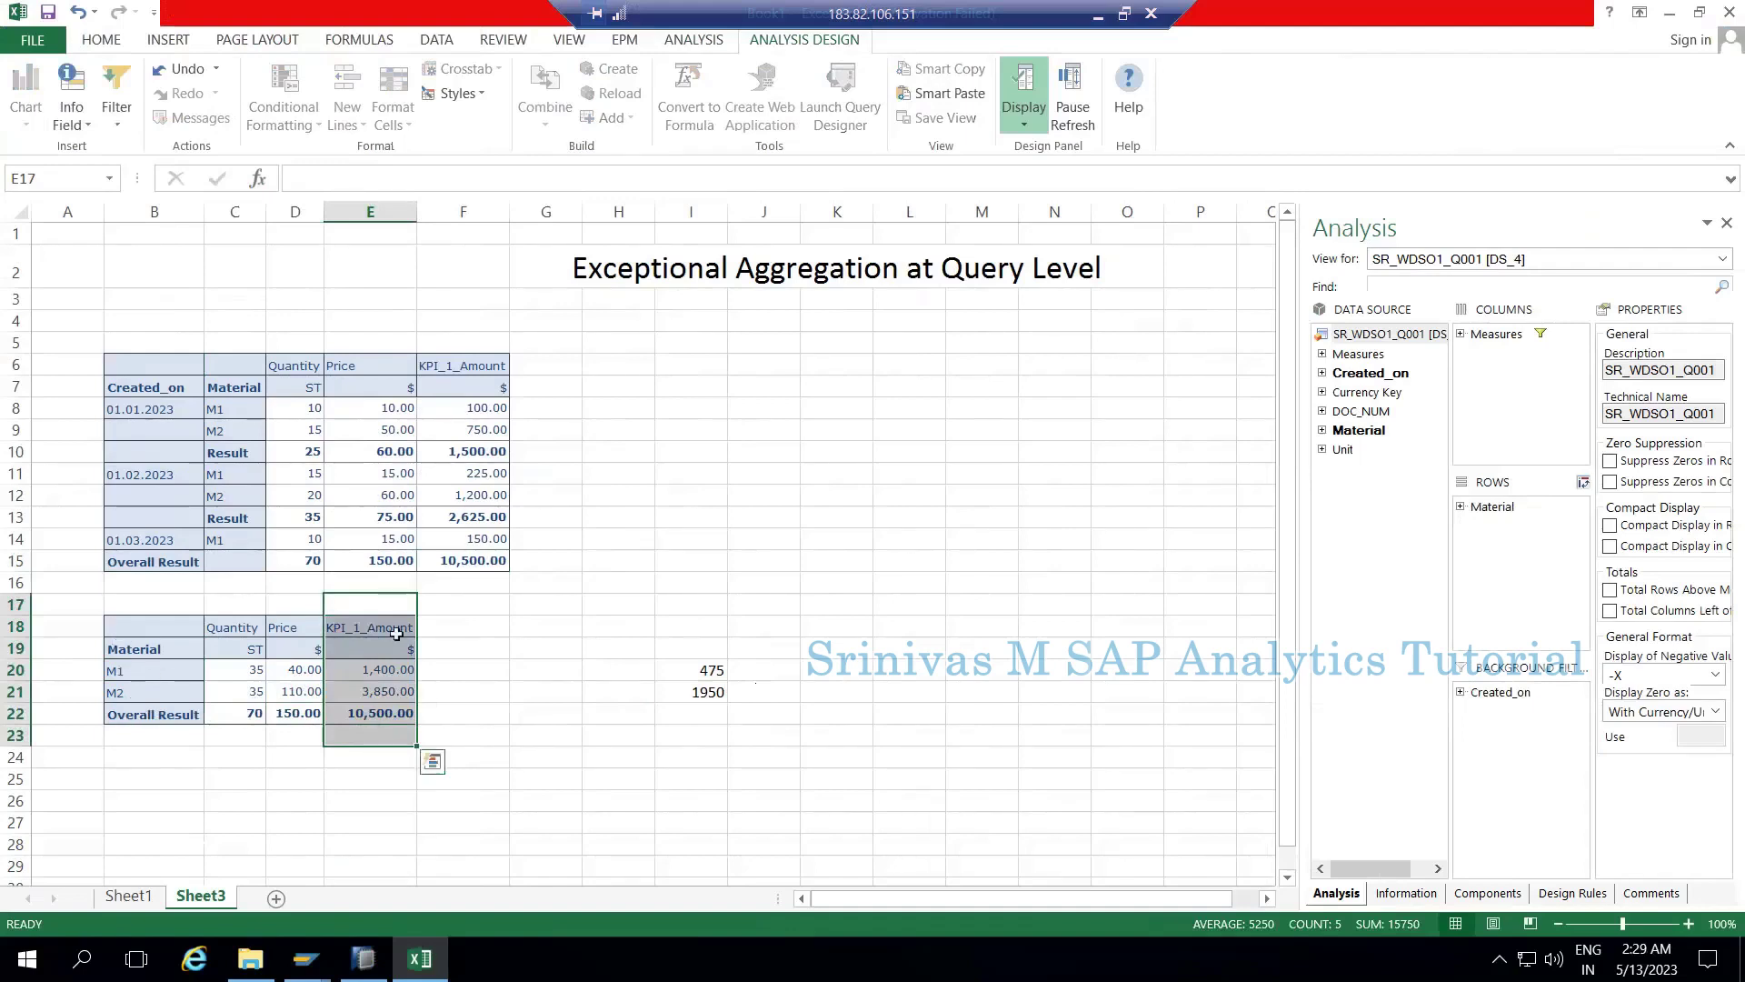
{"action": "left_click", "coordinate": [462, 669]}
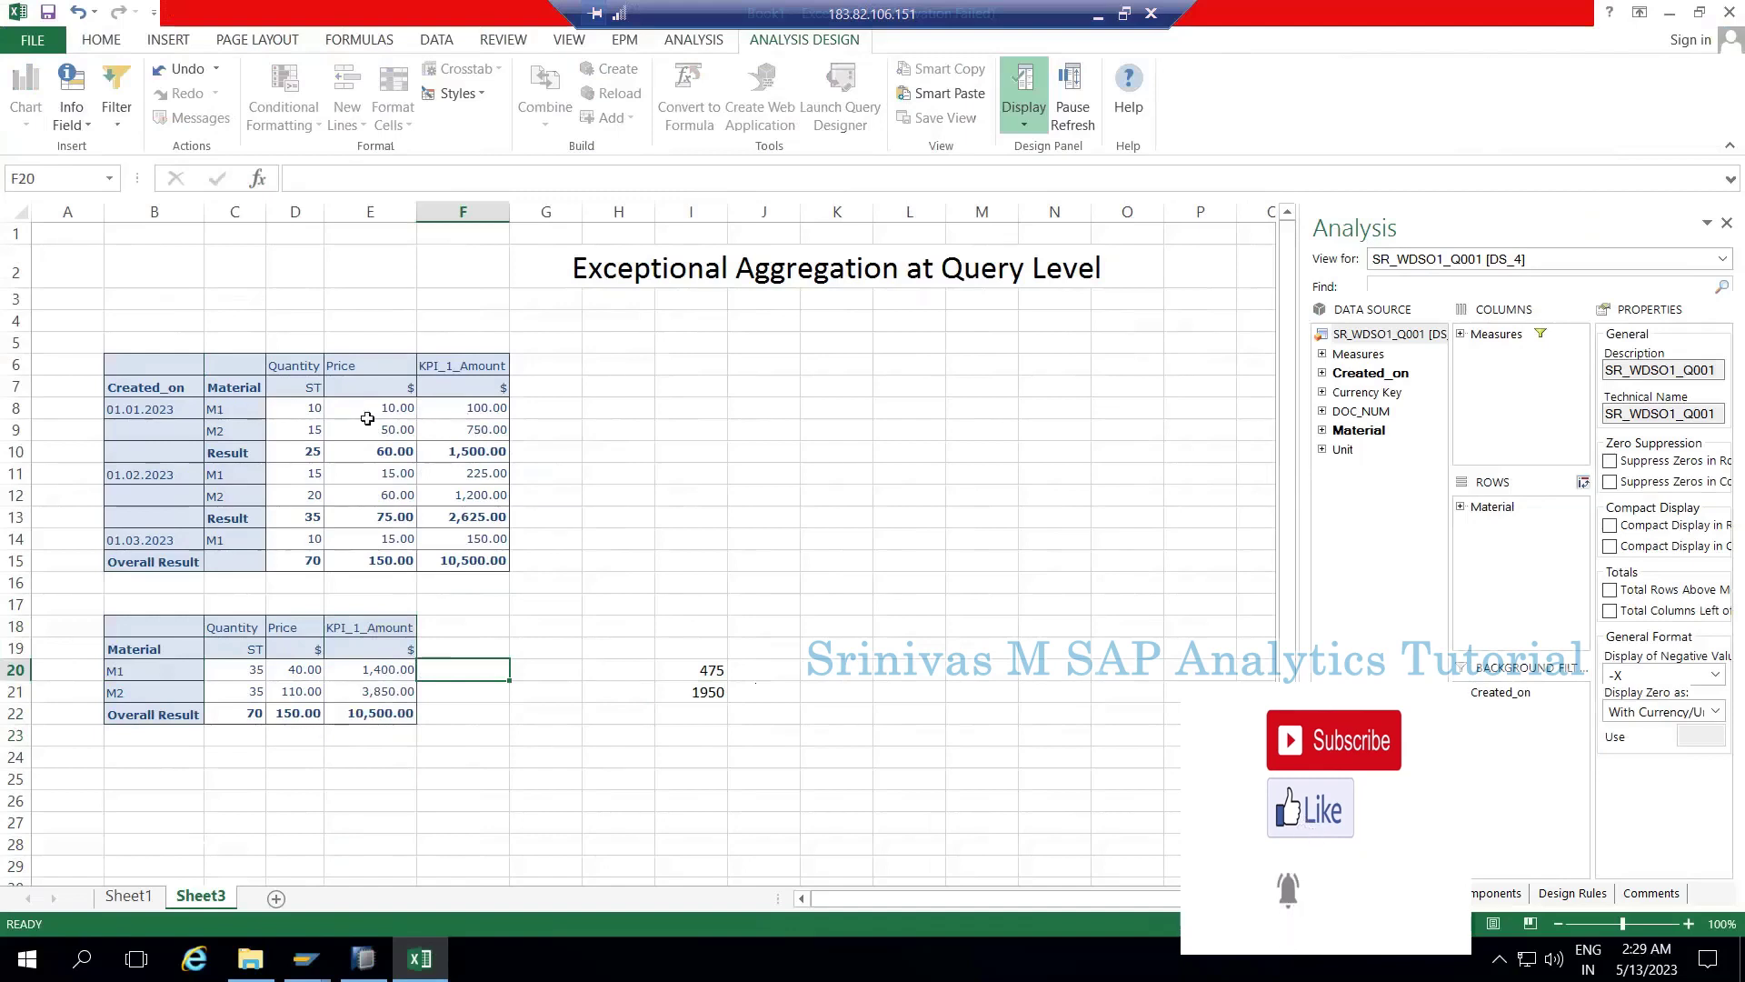
{"action": "left_click", "coordinate": [483, 413]}
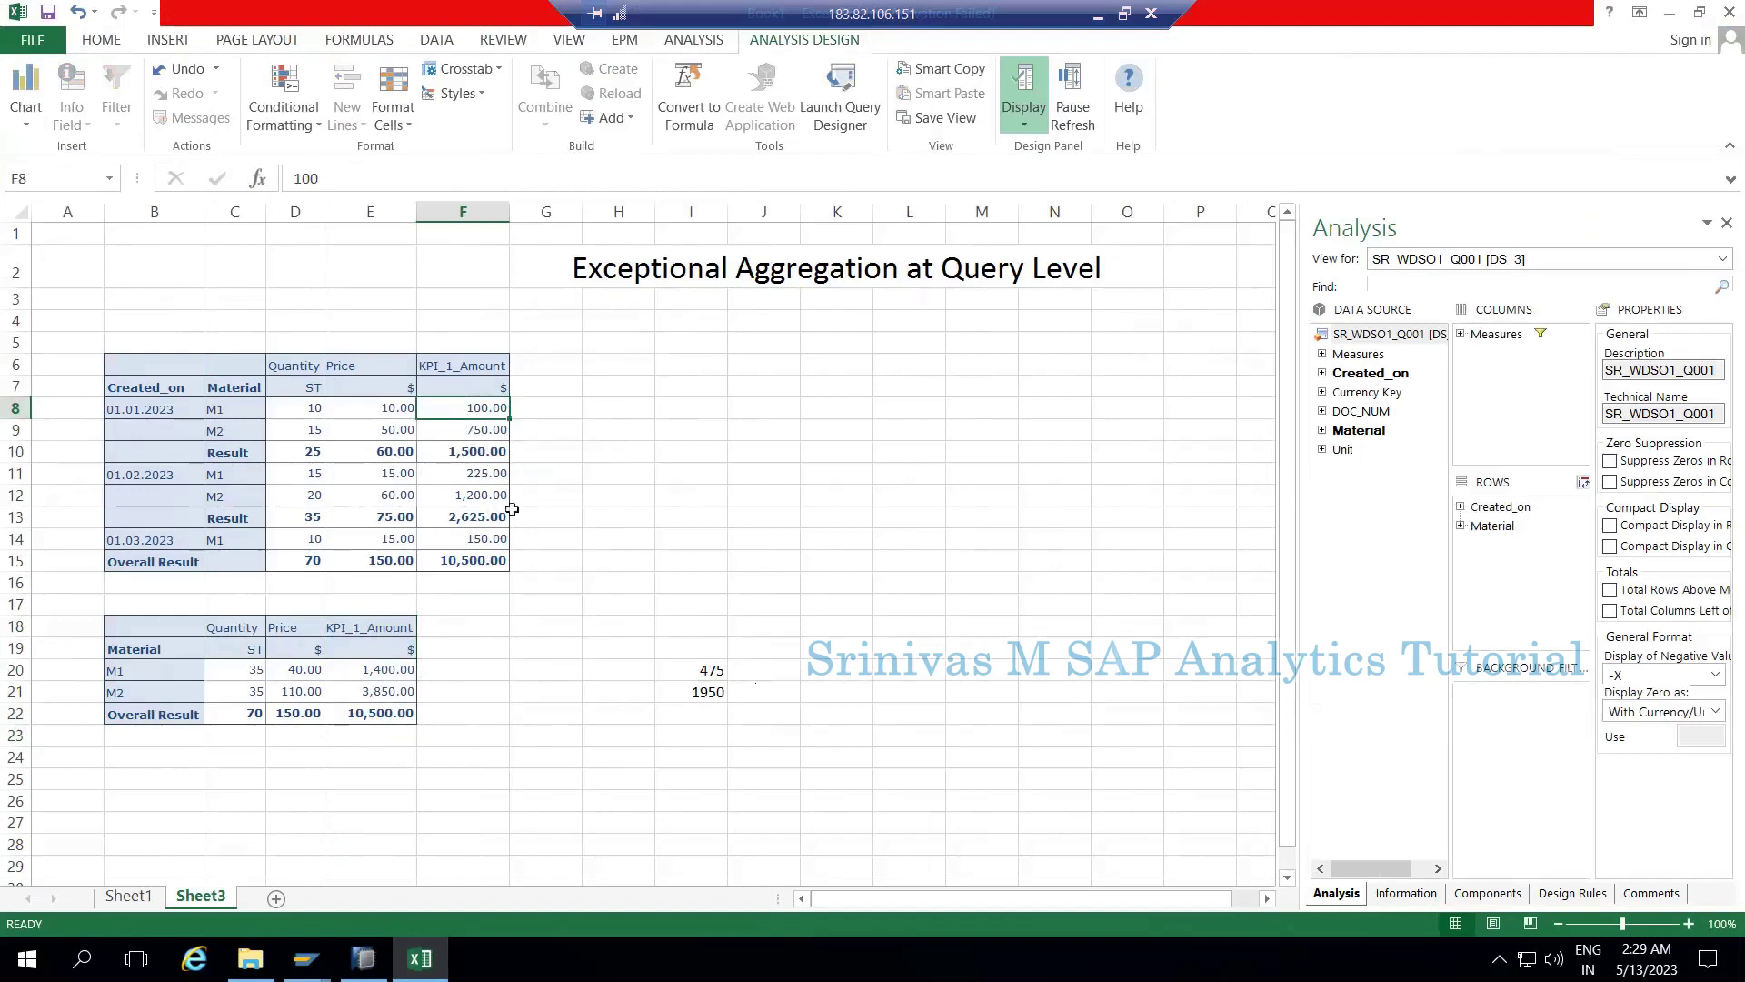
{"action": "left_click", "coordinate": [149, 379]}
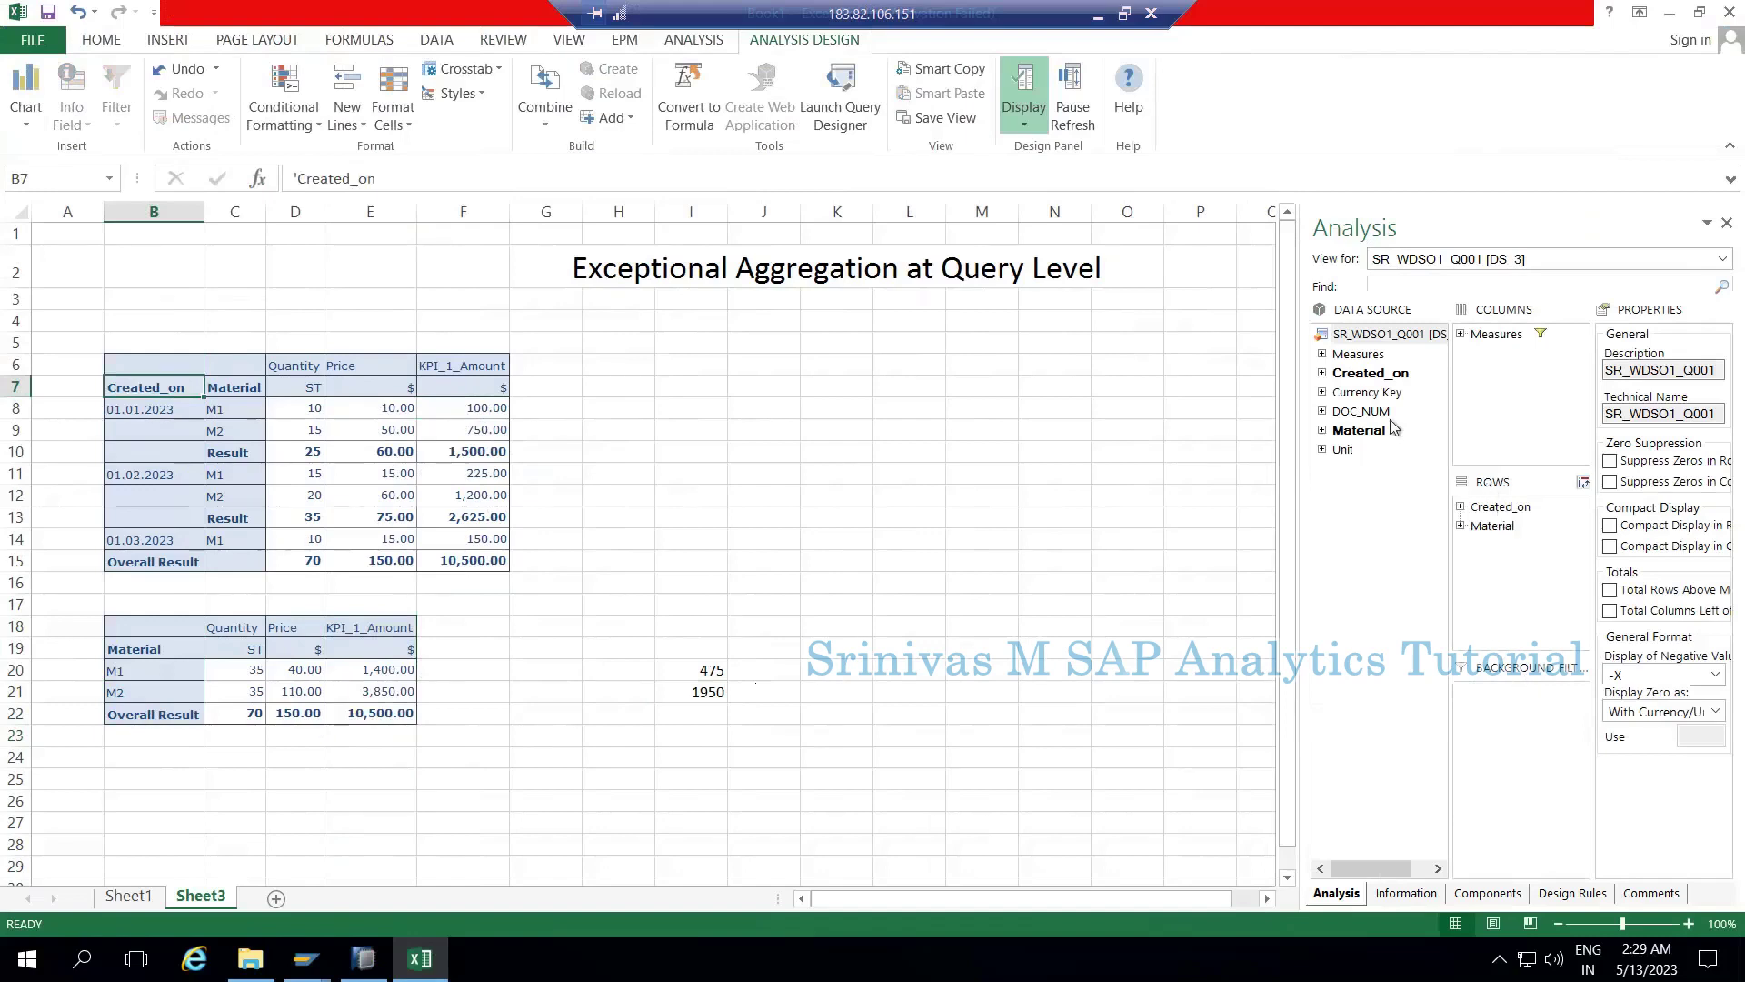
Add DOC_NUM as the outer row level above Created_on, then copy empty rows 25–28.
{"action": "left_click_drag", "start_coordinate": [1372, 416], "coordinate": [1491, 507]}
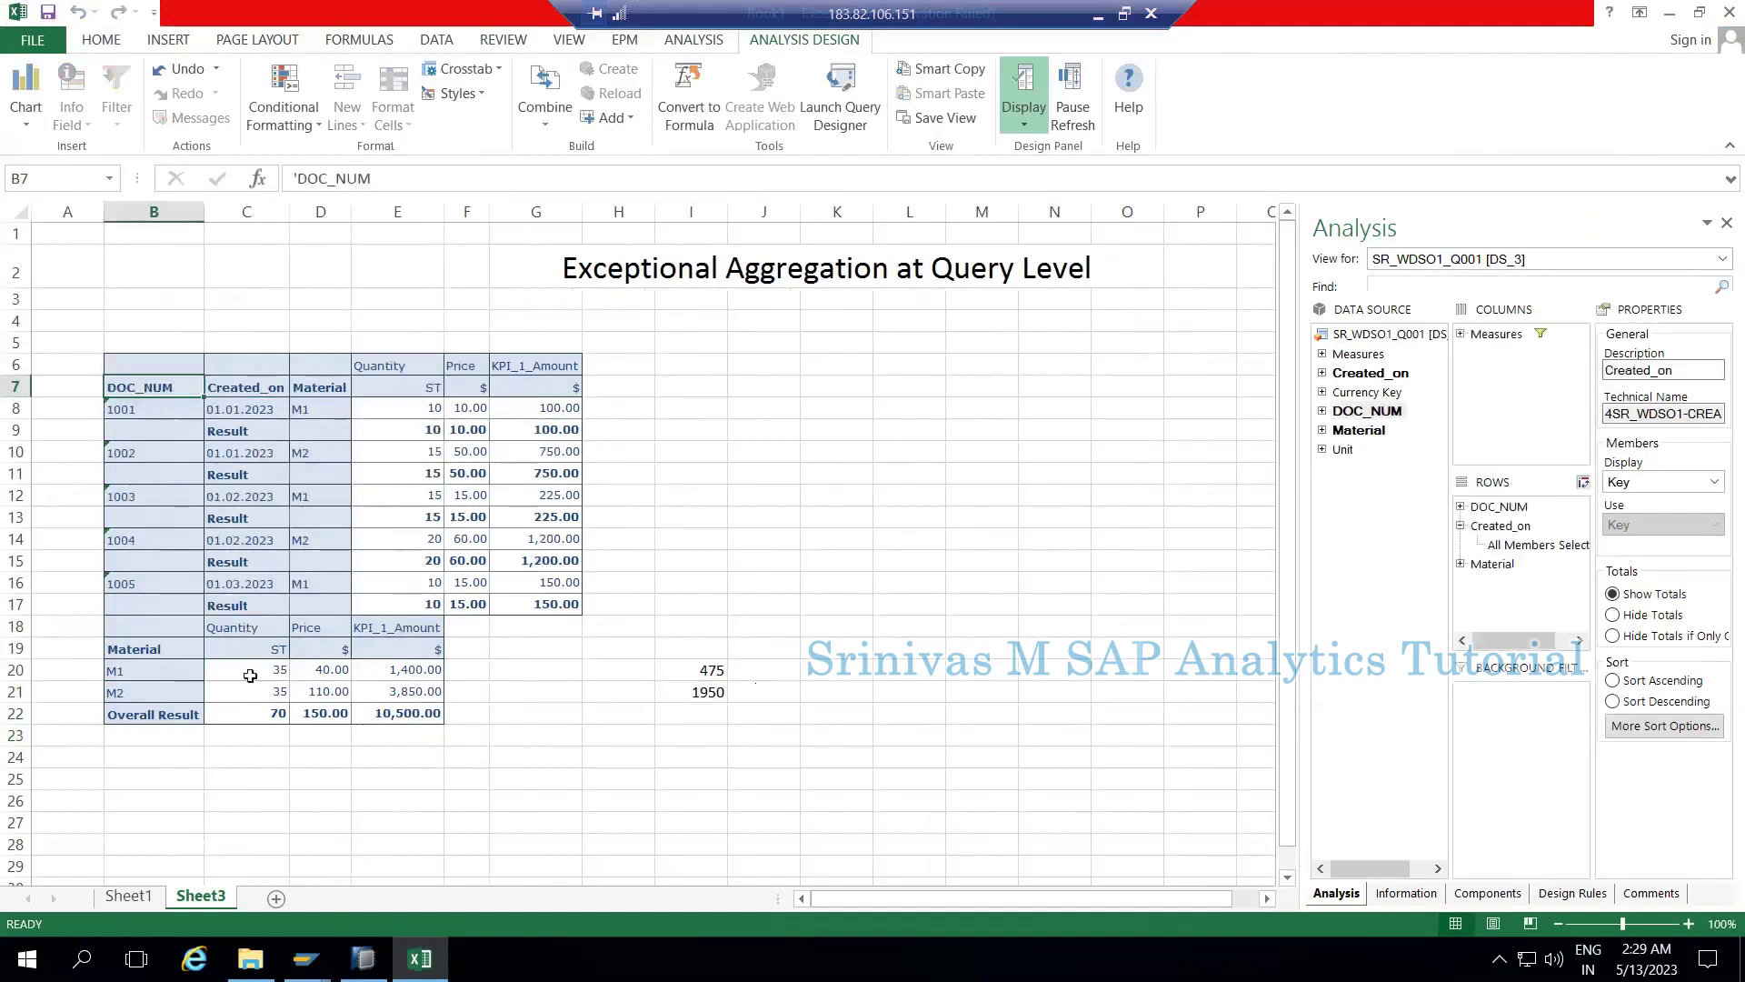
{"action": "left_click_drag", "start_coordinate": [16, 779], "coordinate": [12, 830]}
{"action": "key", "text": "ctrl+c"}
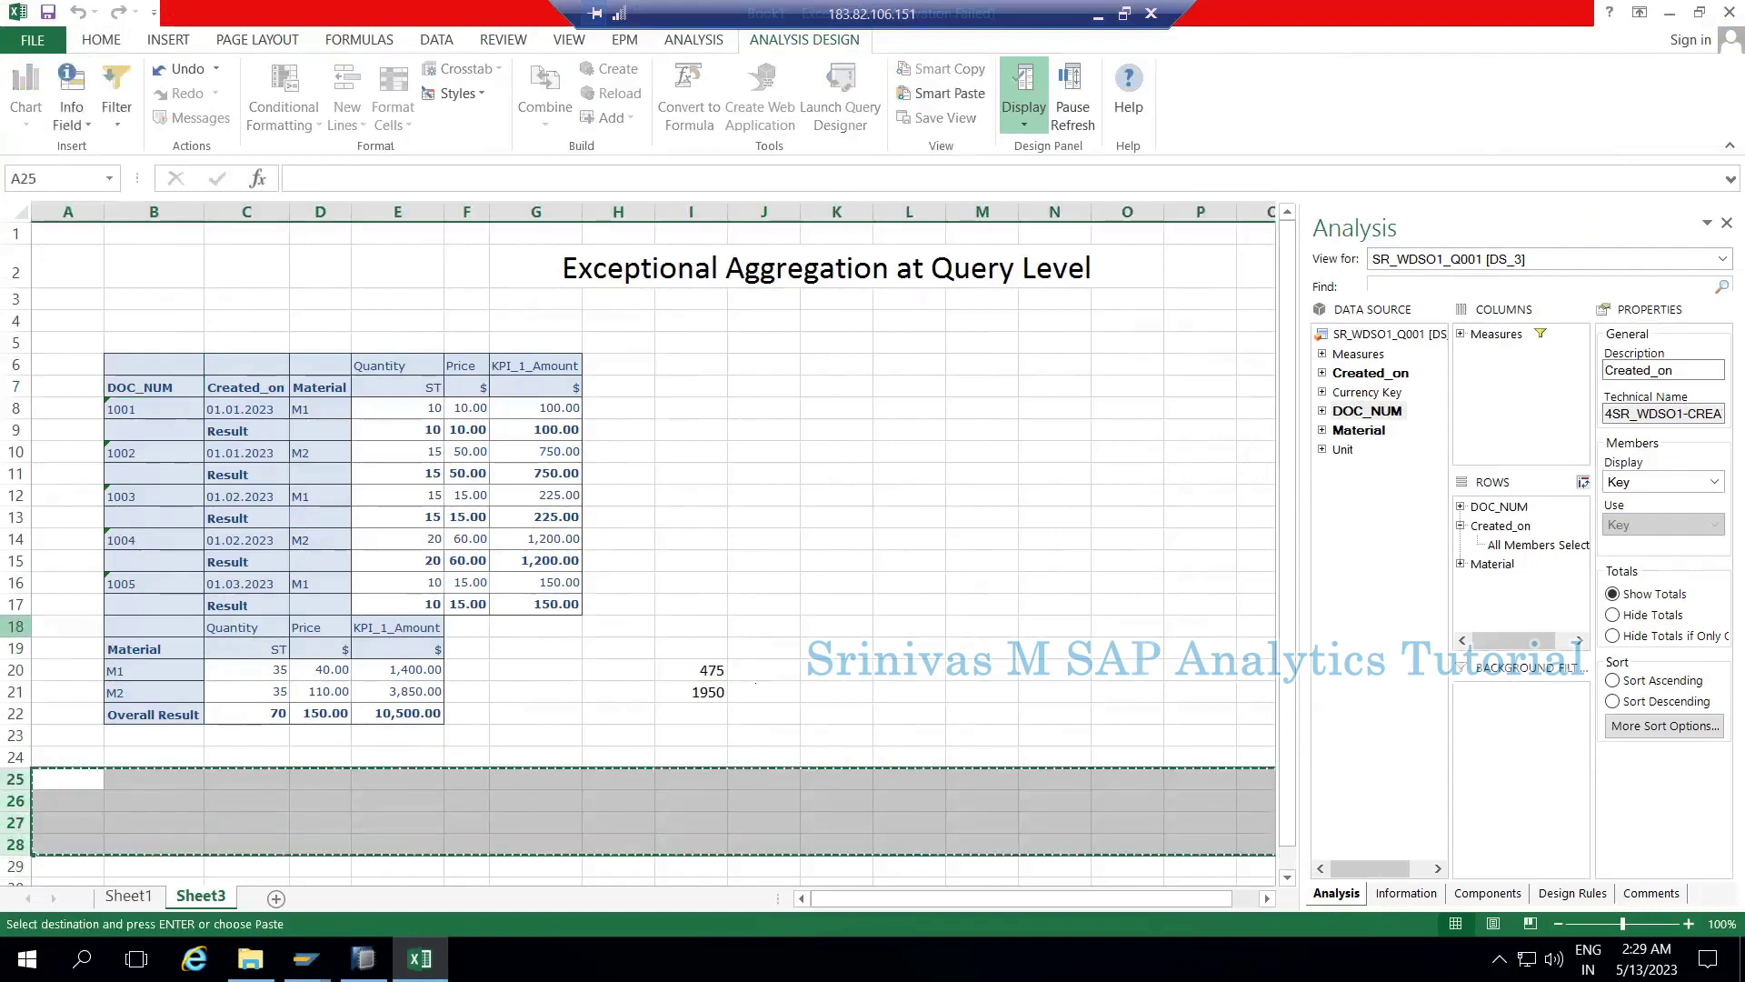
Insert the copied blank rows at rows 18–21, pushing the Material crosstab to rows 22–26.
{"action": "left_click_drag", "start_coordinate": [15, 626], "coordinate": [16, 692]}
{"action": "right_click", "coordinate": [16, 692]}
{"action": "left_click", "coordinate": [100, 459]}
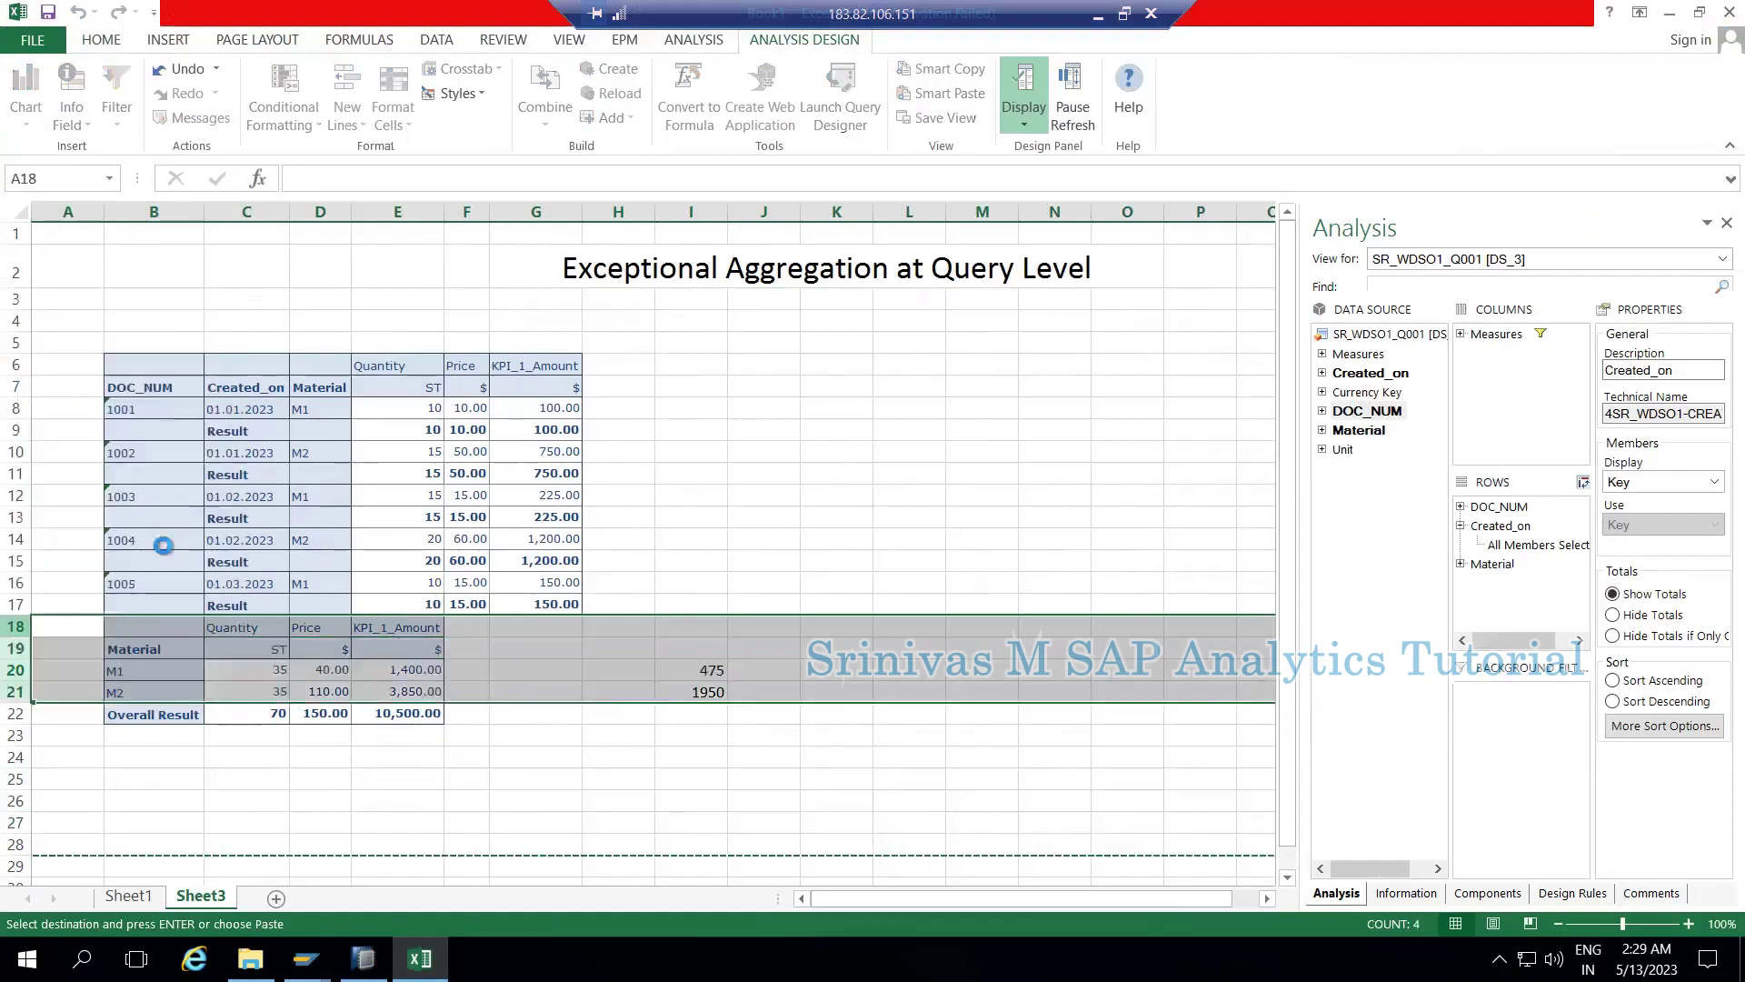
{"action": "left_click", "coordinate": [435, 760]}
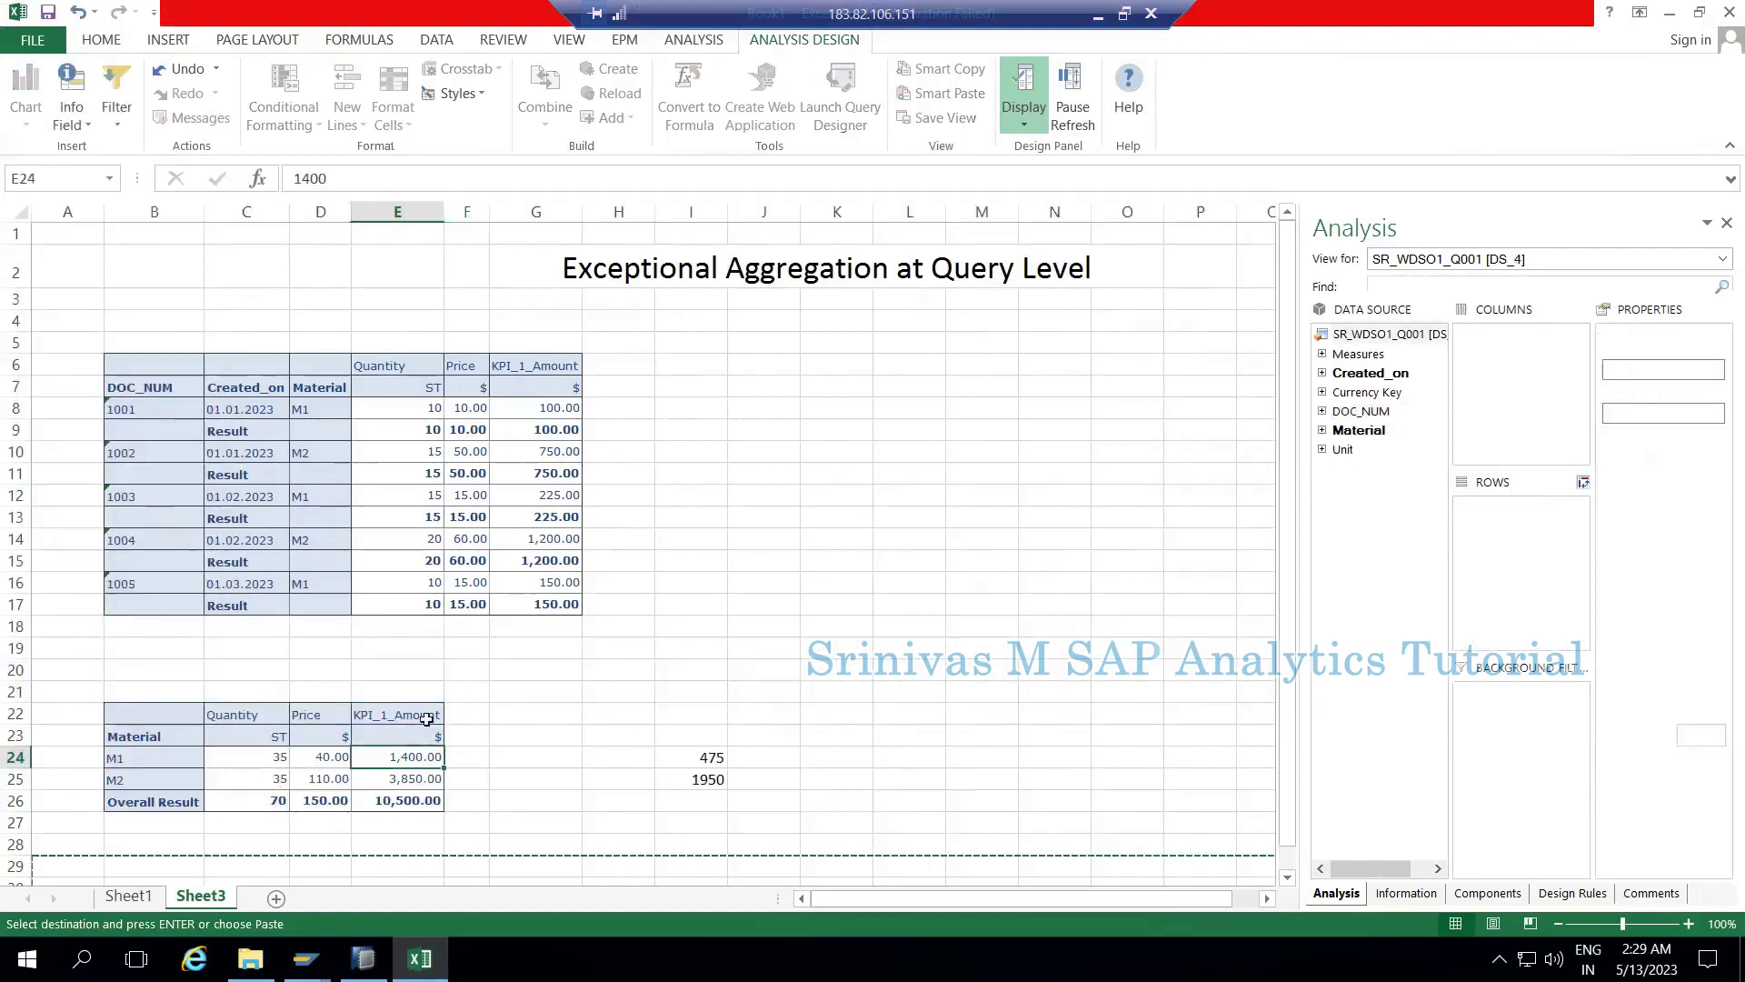
{"action": "left_click", "coordinate": [476, 673]}
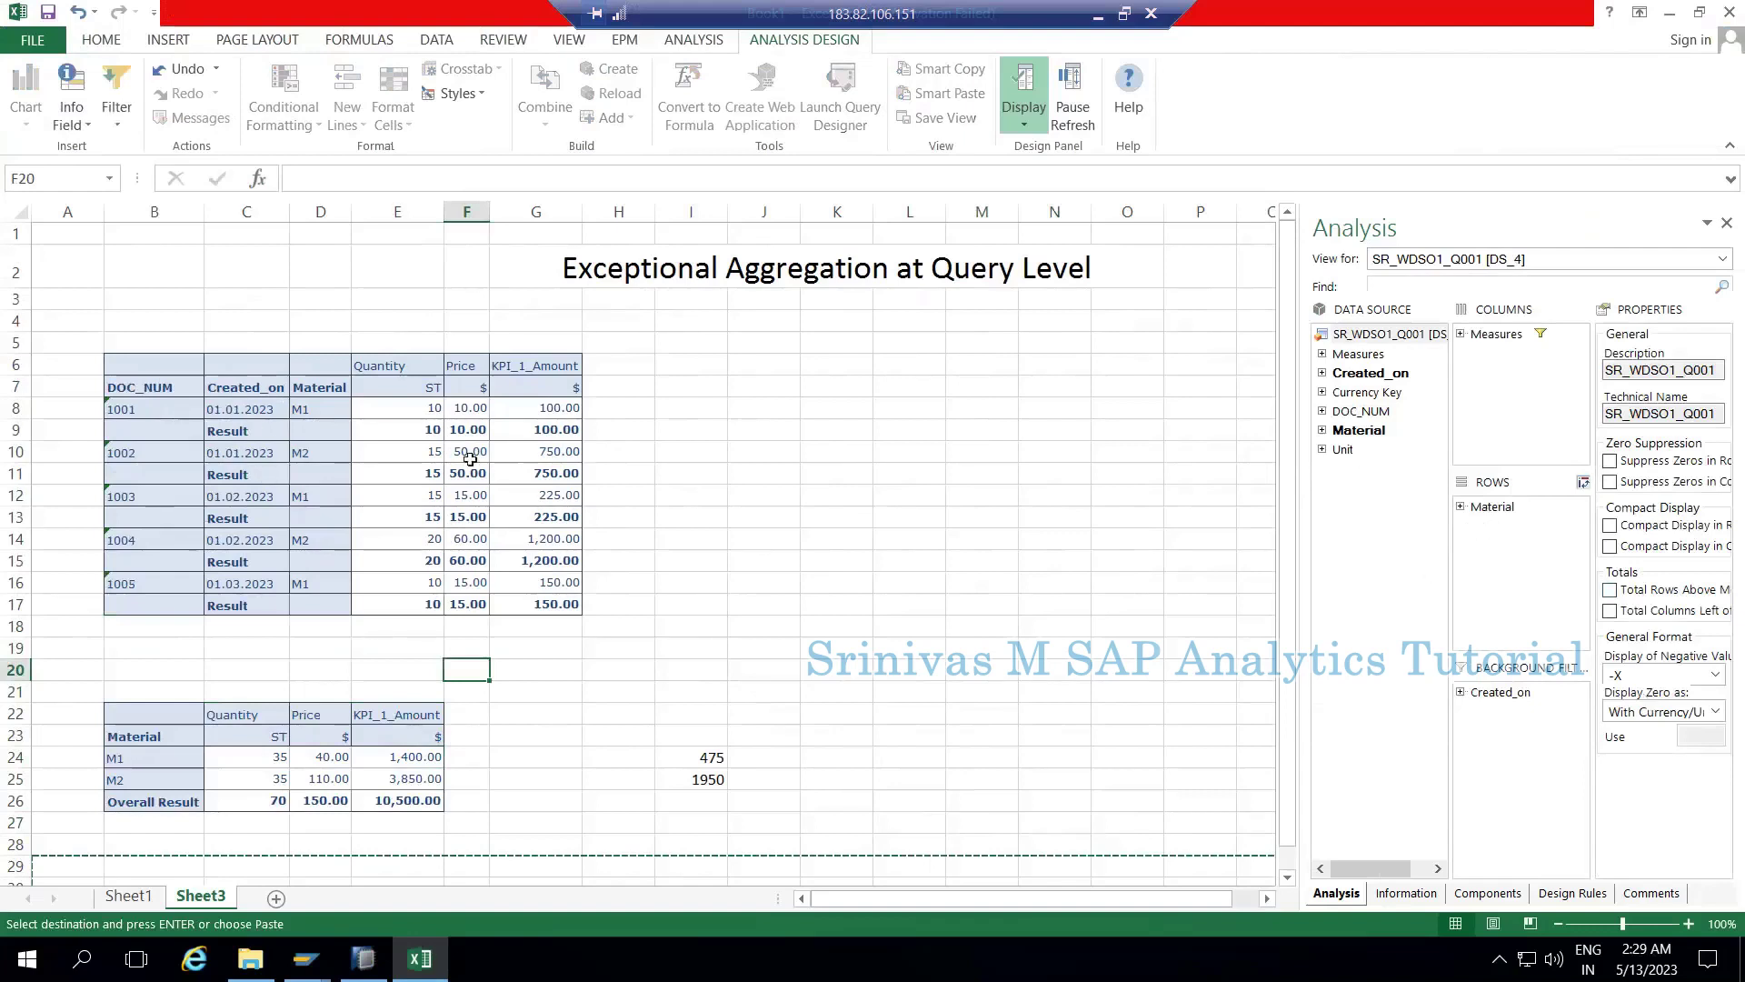
Hide Created_on totals and show DOC_NUM totals, leaving one row per document plus Overall Result.
{"action": "left_click", "coordinate": [425, 457]}
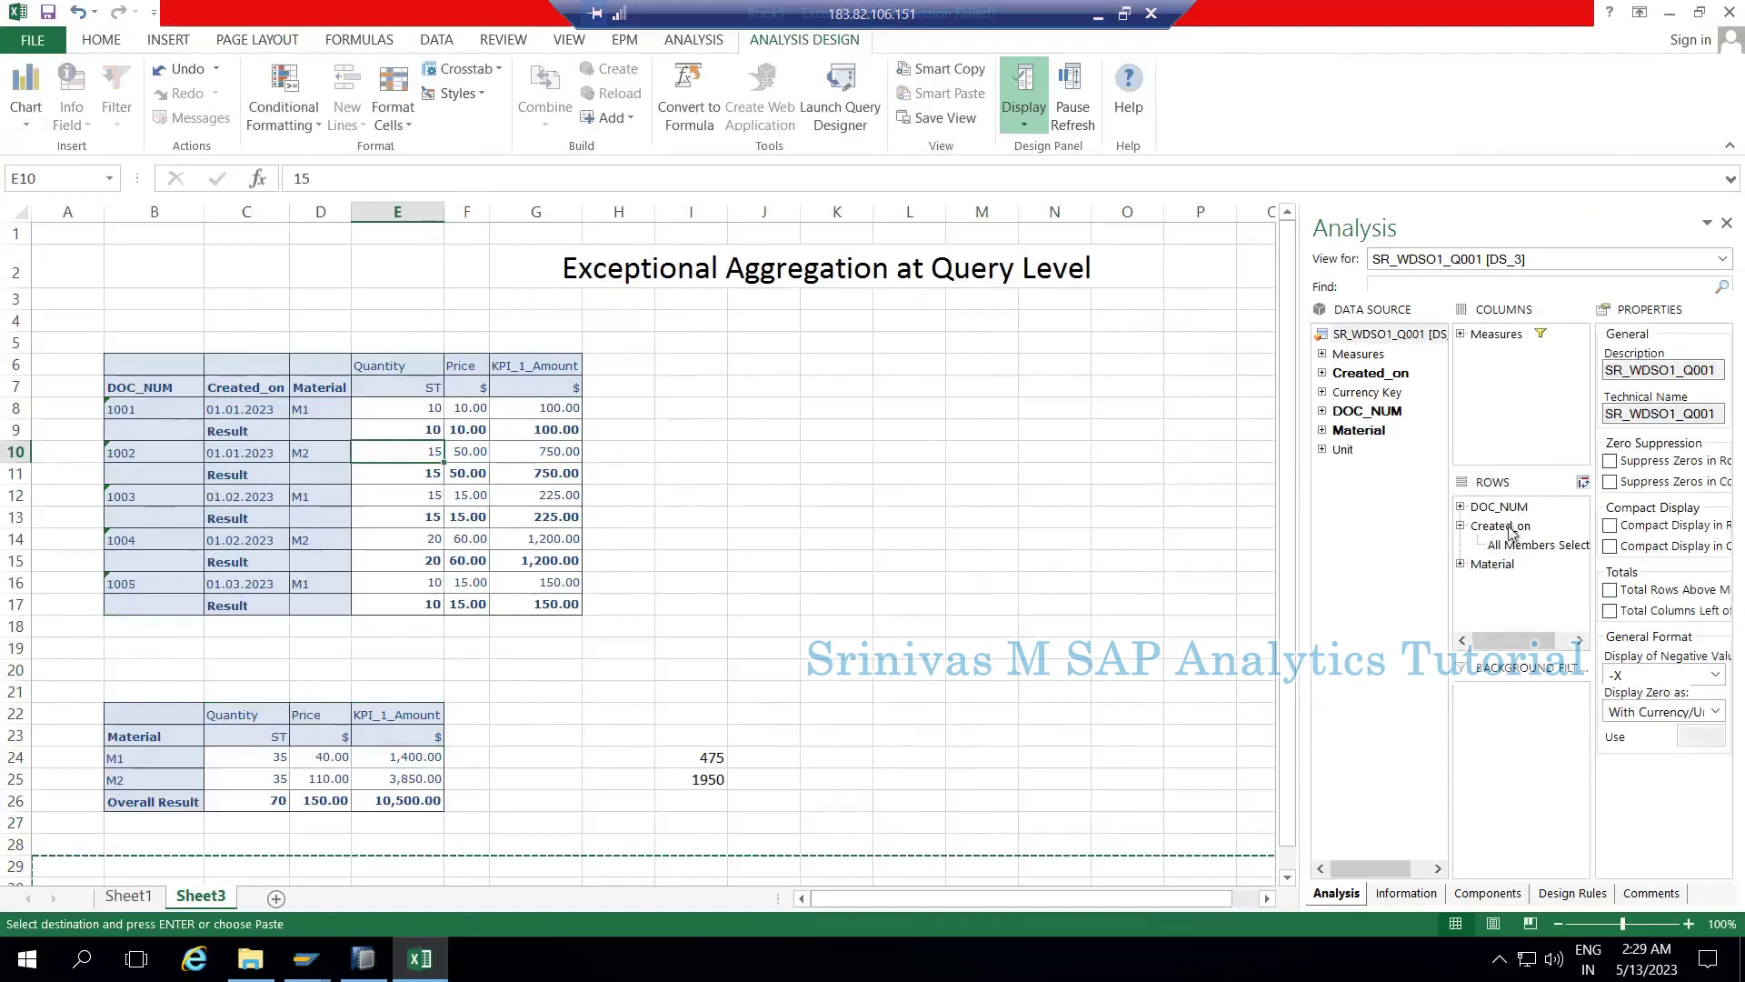
{"action": "left_click", "coordinate": [1501, 526]}
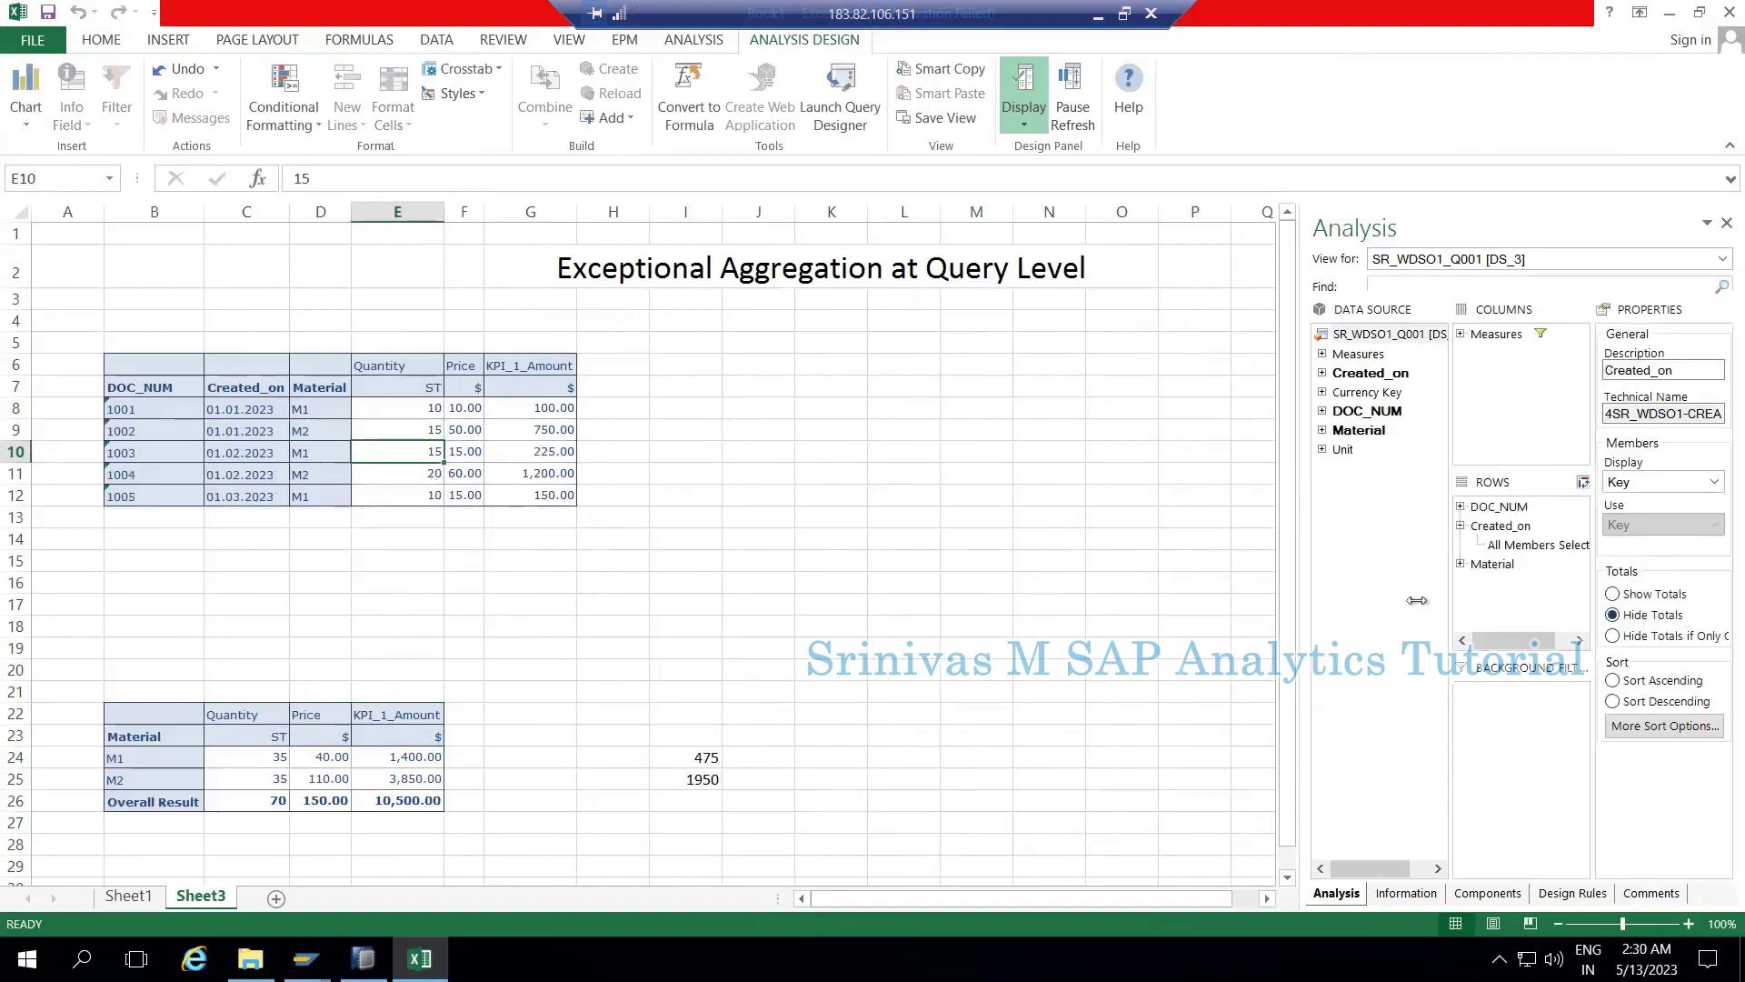
{"action": "left_click", "coordinate": [1513, 507]}
{"action": "left_click", "coordinate": [1630, 597]}
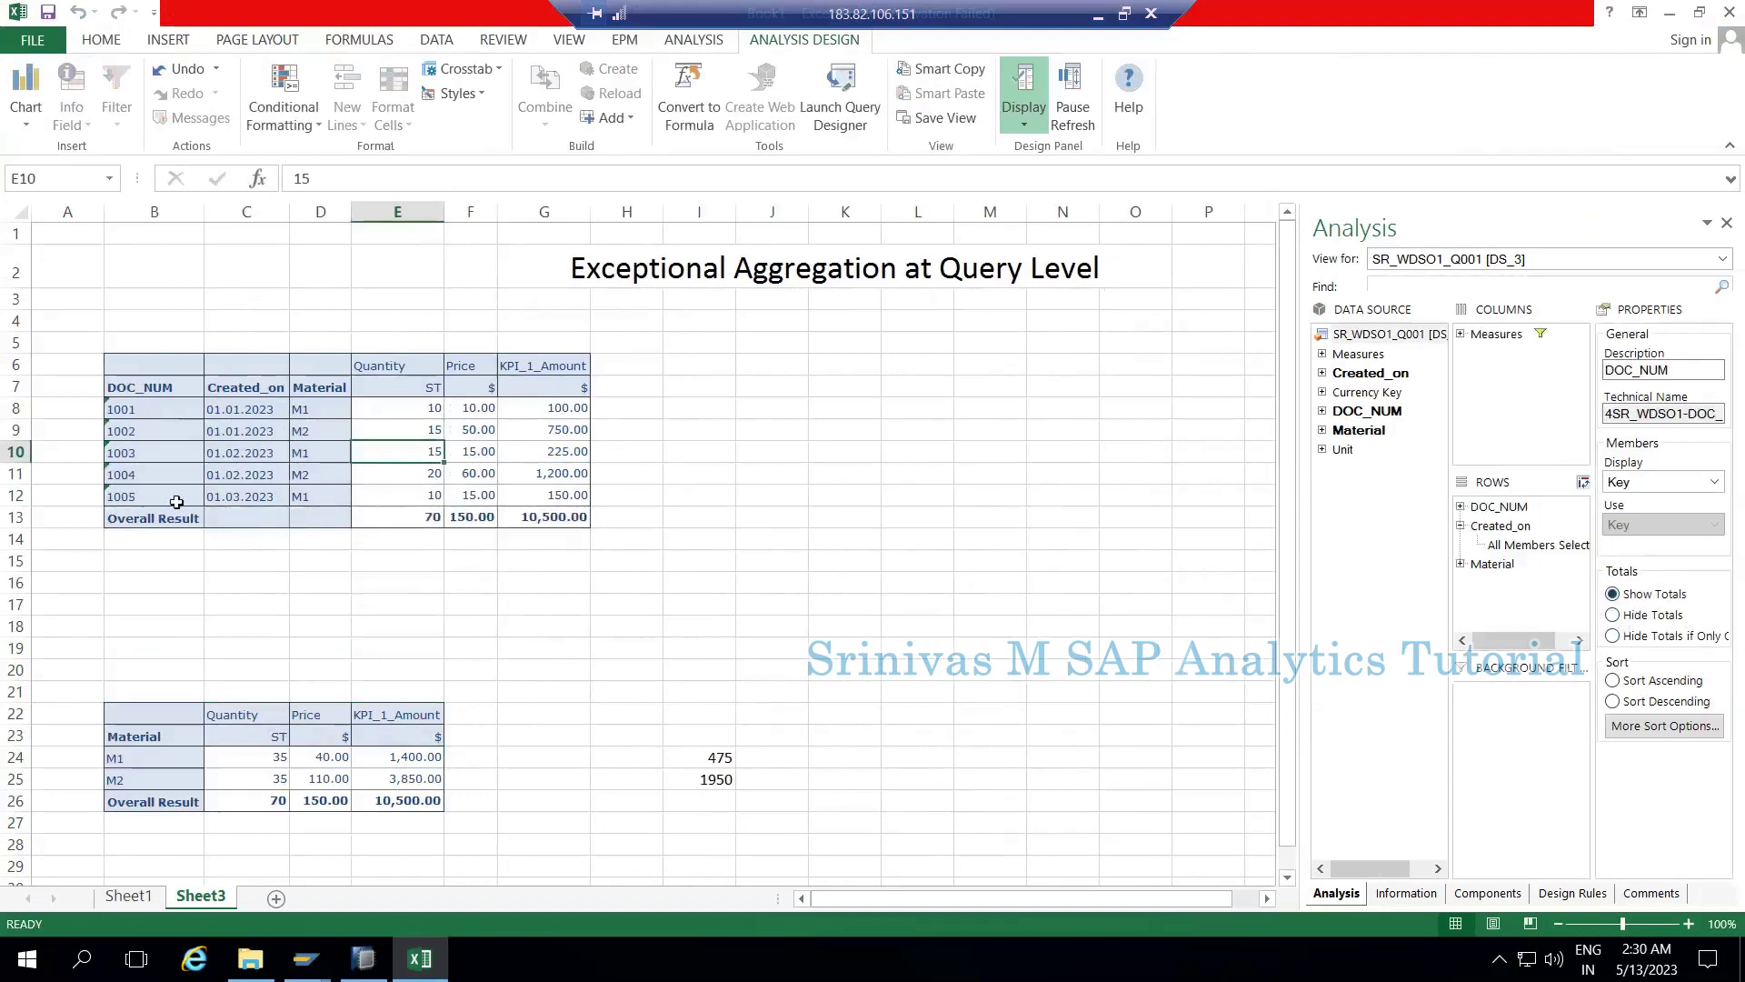
{"action": "left_click_drag", "start_coordinate": [141, 413], "coordinate": [400, 411]}
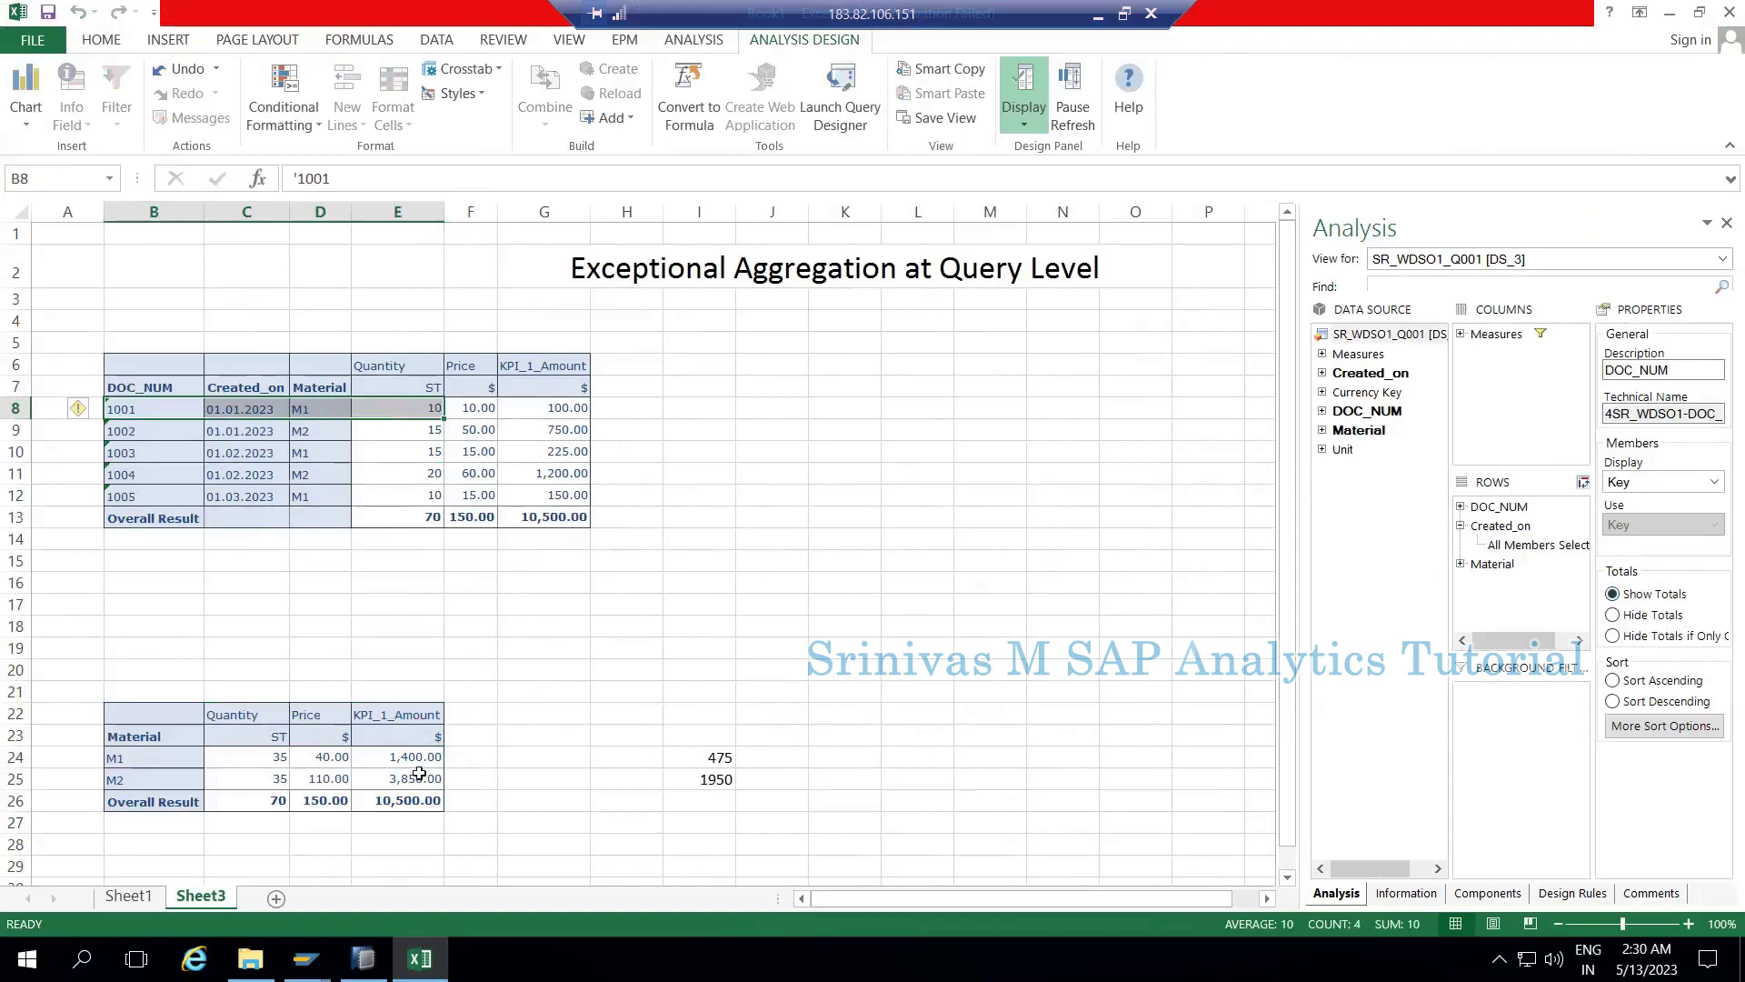
Select the M1 documents' KPI_1_Amount values 100, 225 and 150 to confirm they total 475.
{"action": "left_click", "coordinate": [700, 759]}
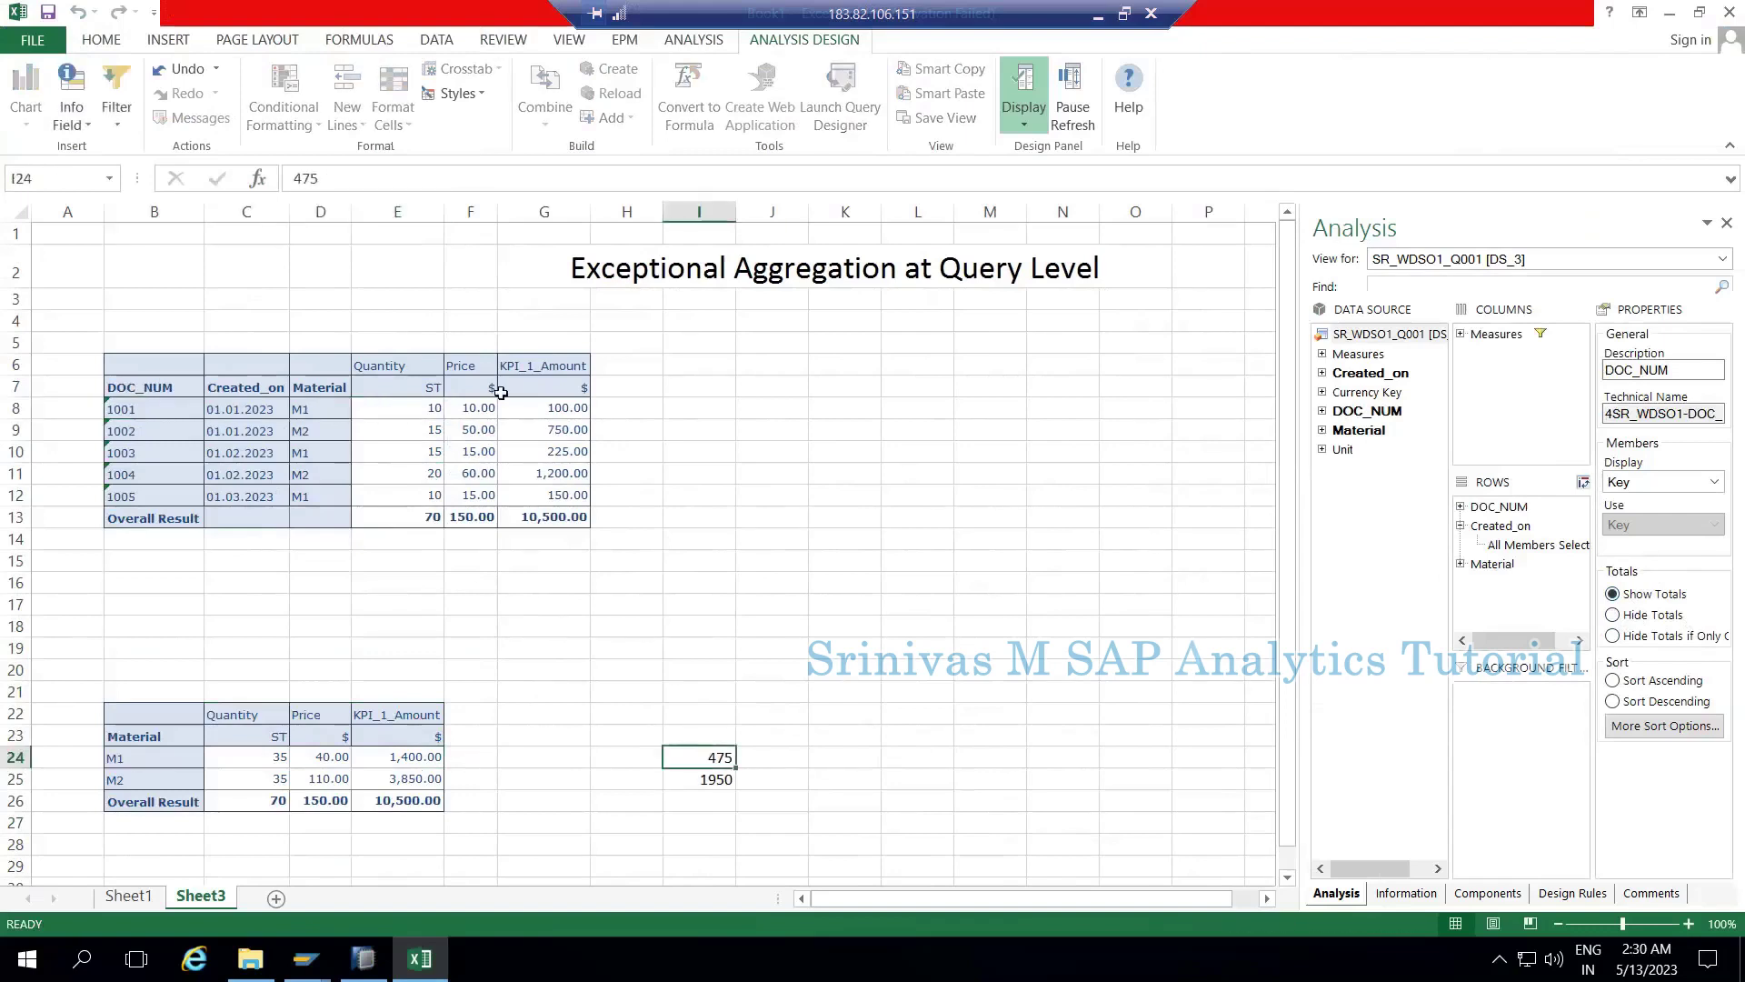
{"action": "left_click", "coordinate": [562, 413]}
{"action": "left_click", "coordinate": [153, 411]}
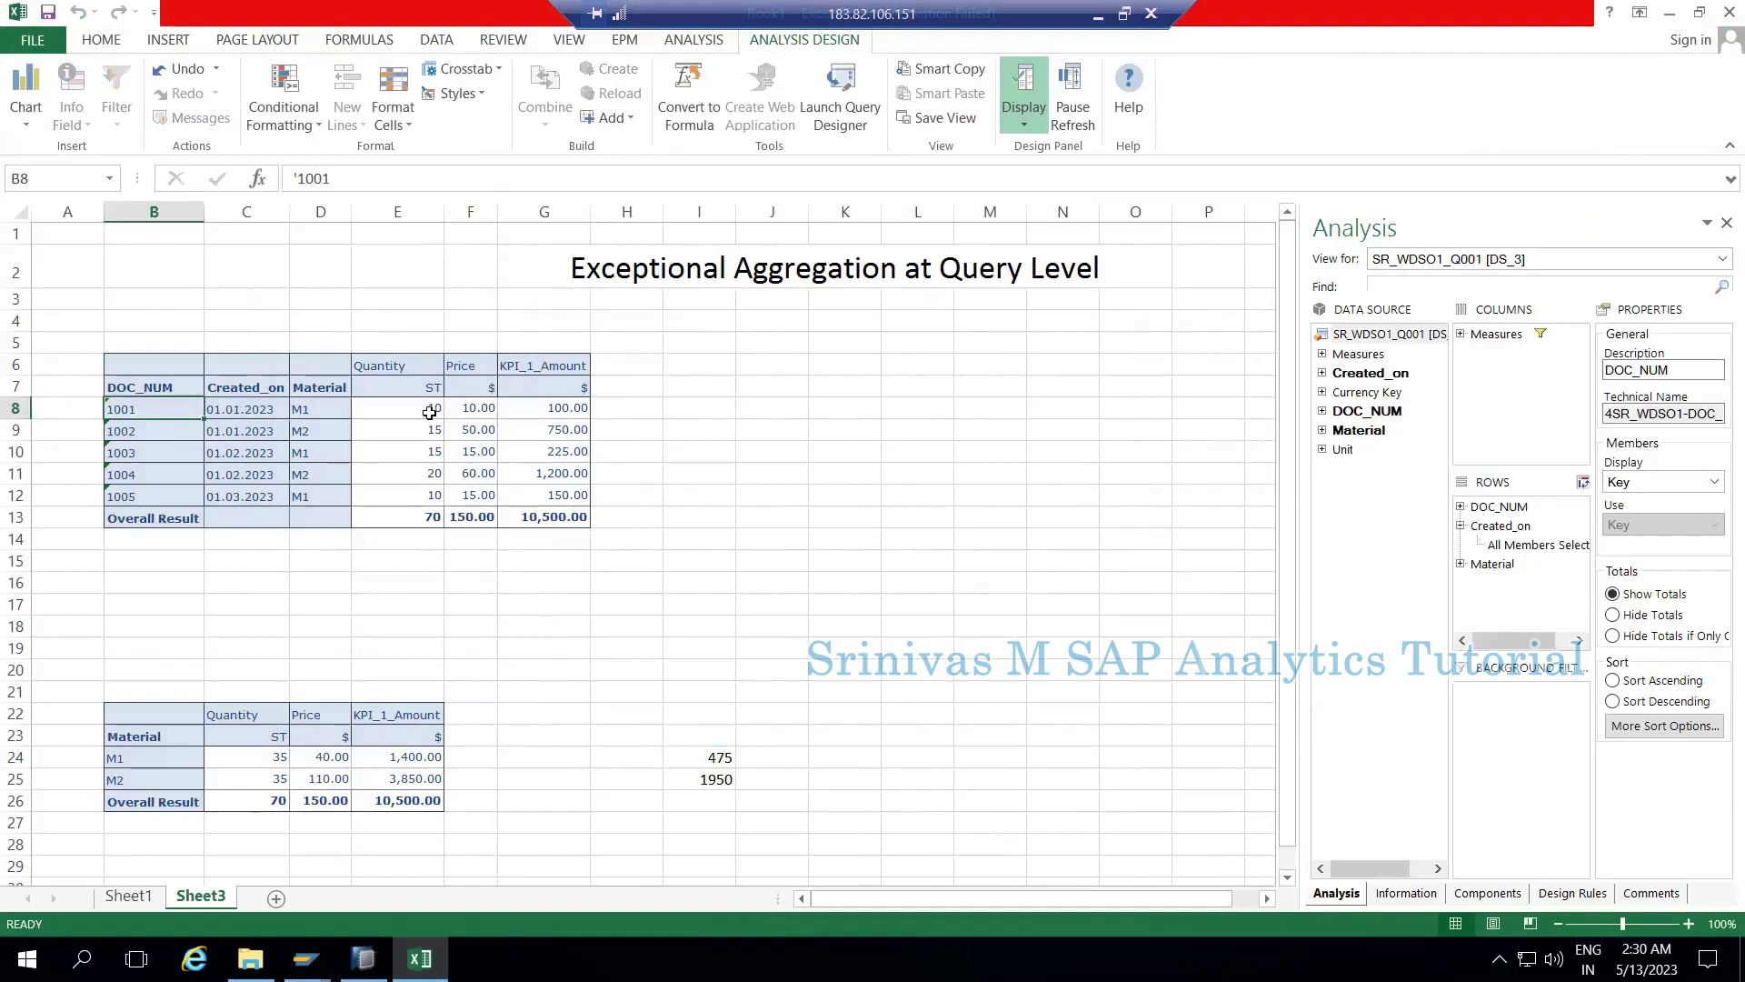
{"action": "left_click", "coordinate": [430, 413], "text": "shift"}
{"action": "left_click", "coordinate": [546, 414]}
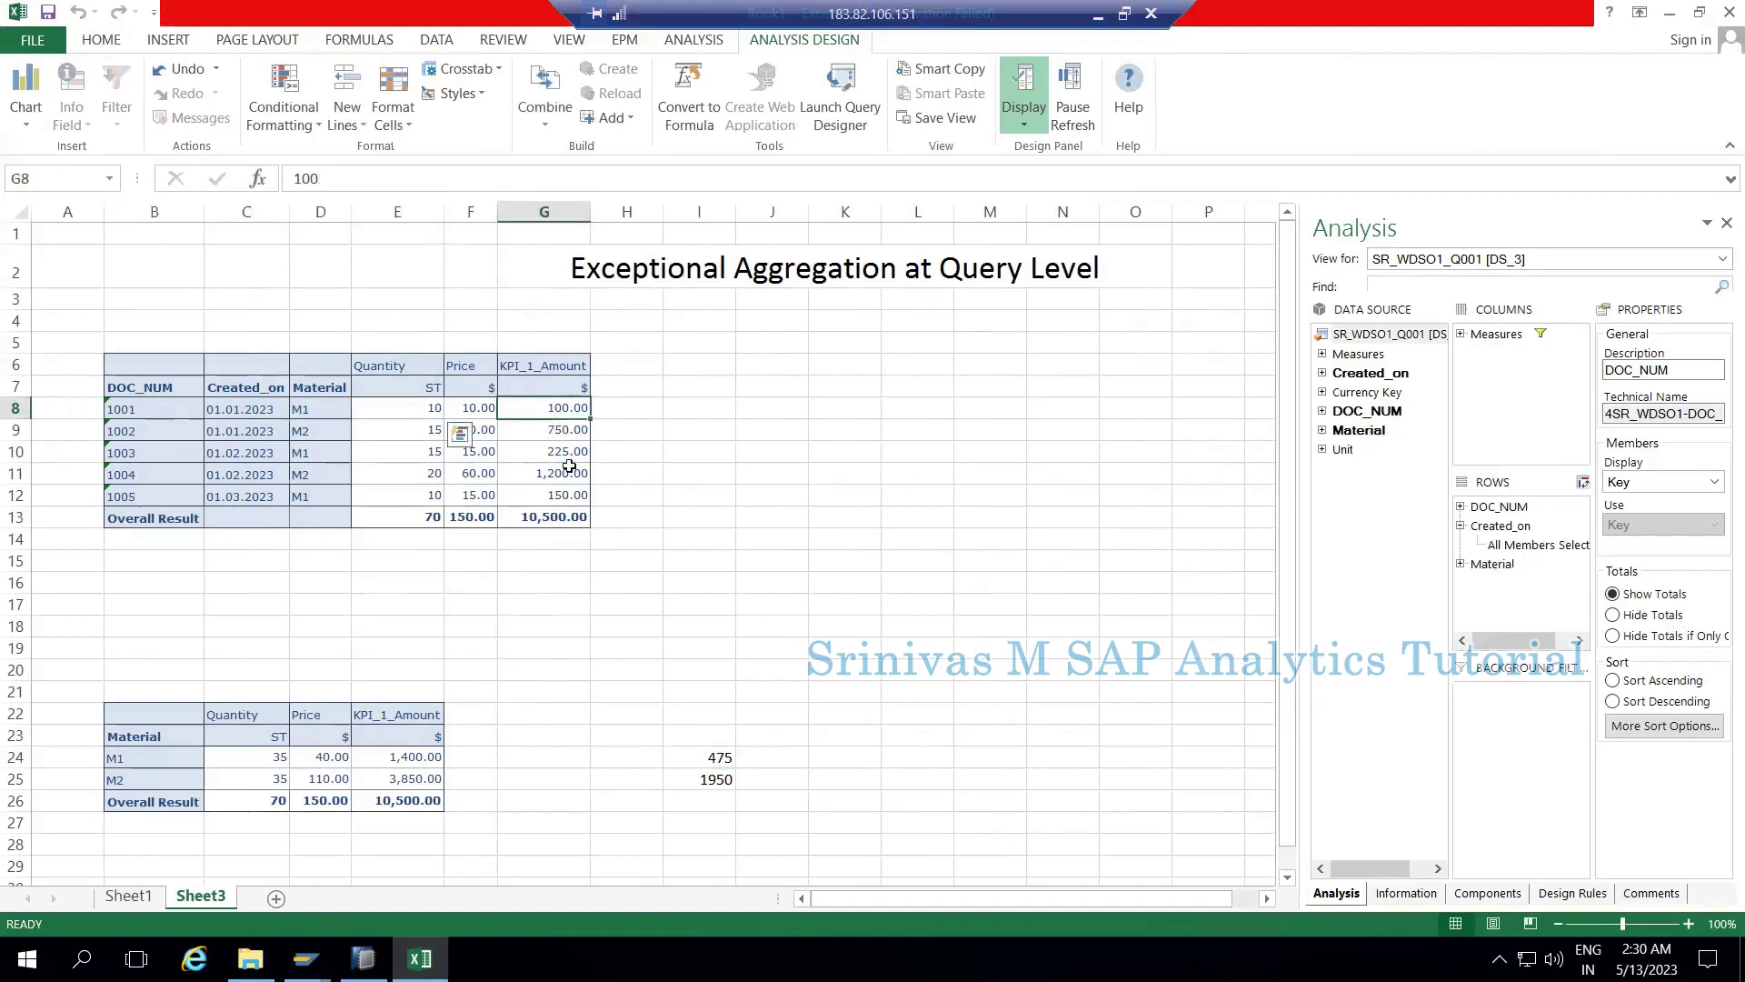
{"action": "left_click", "coordinate": [570, 453], "text": "ctrl"}
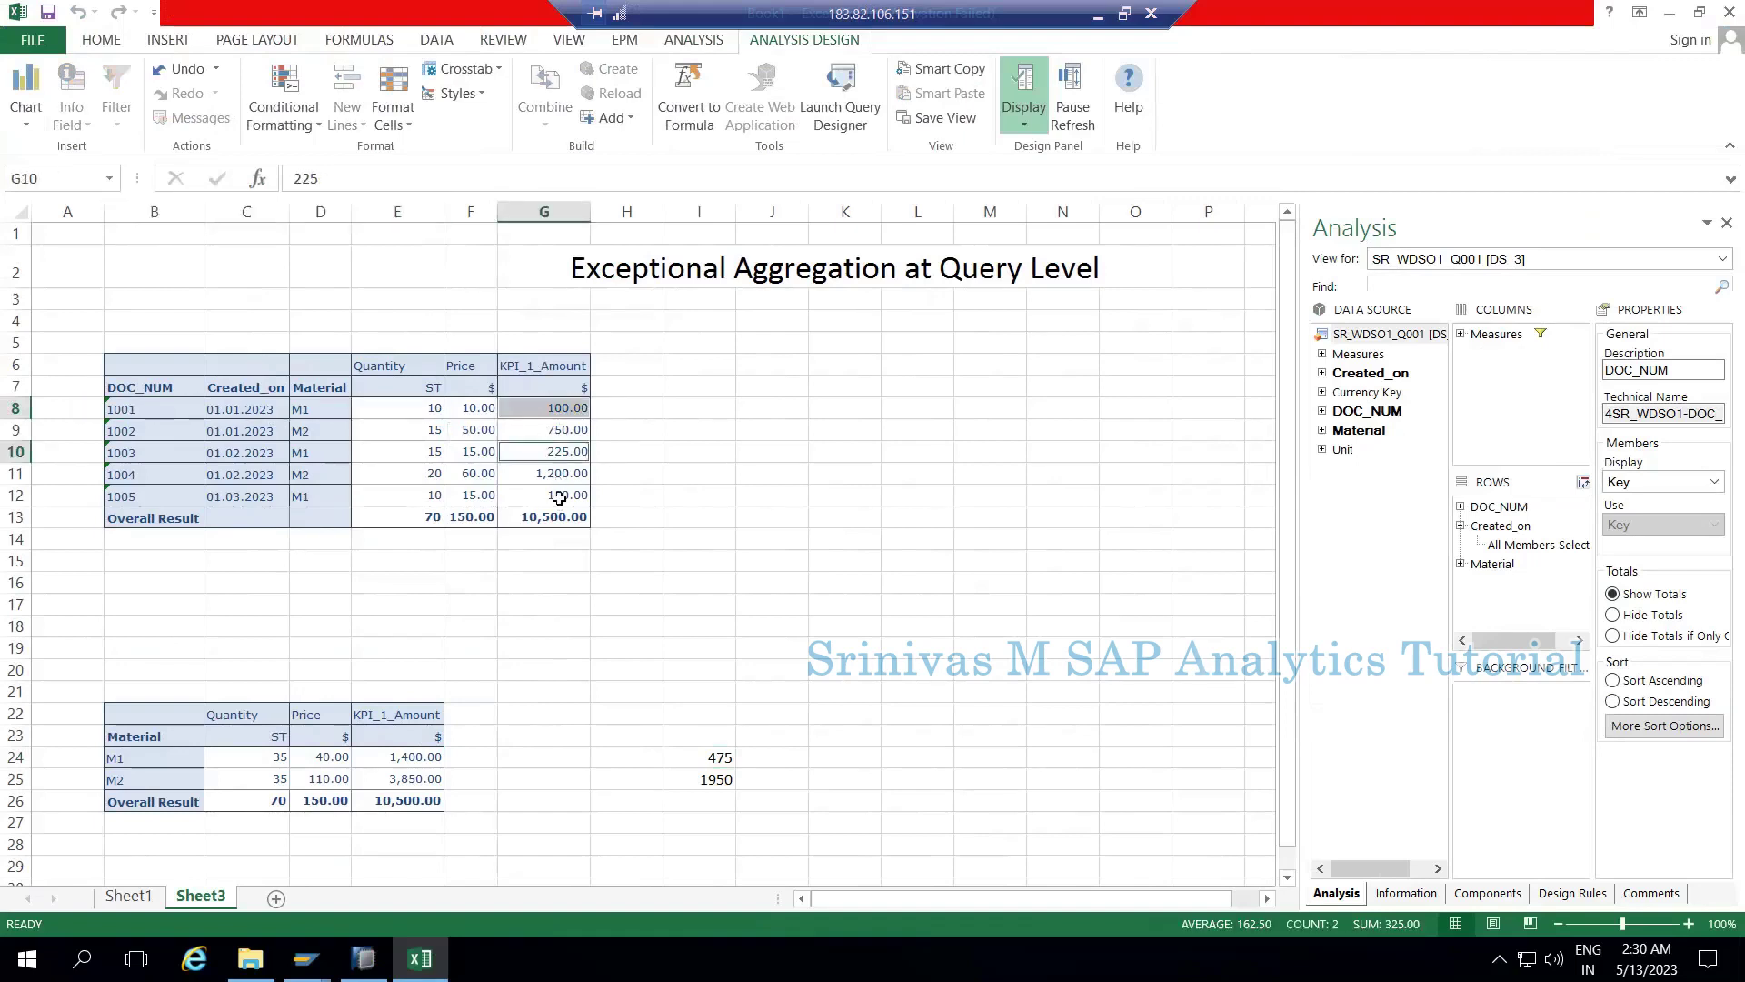
{"action": "left_click", "coordinate": [559, 498], "text": "ctrl"}
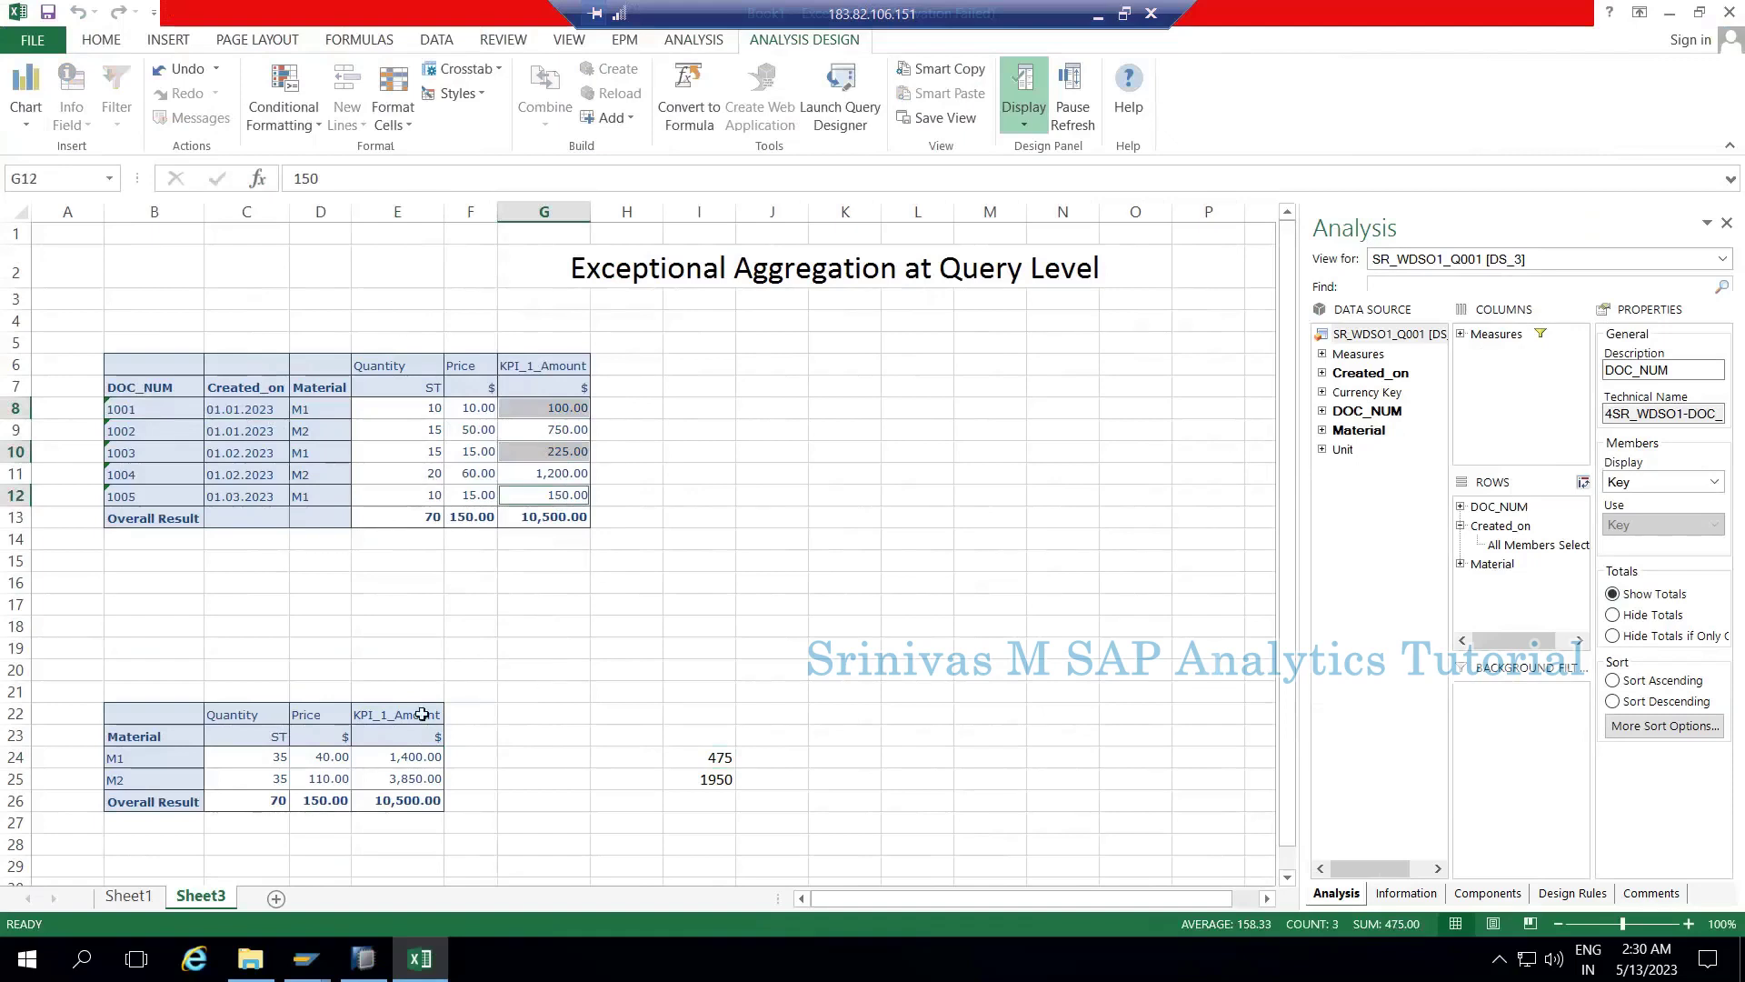
{"action": "left_click", "coordinate": [366, 969]}
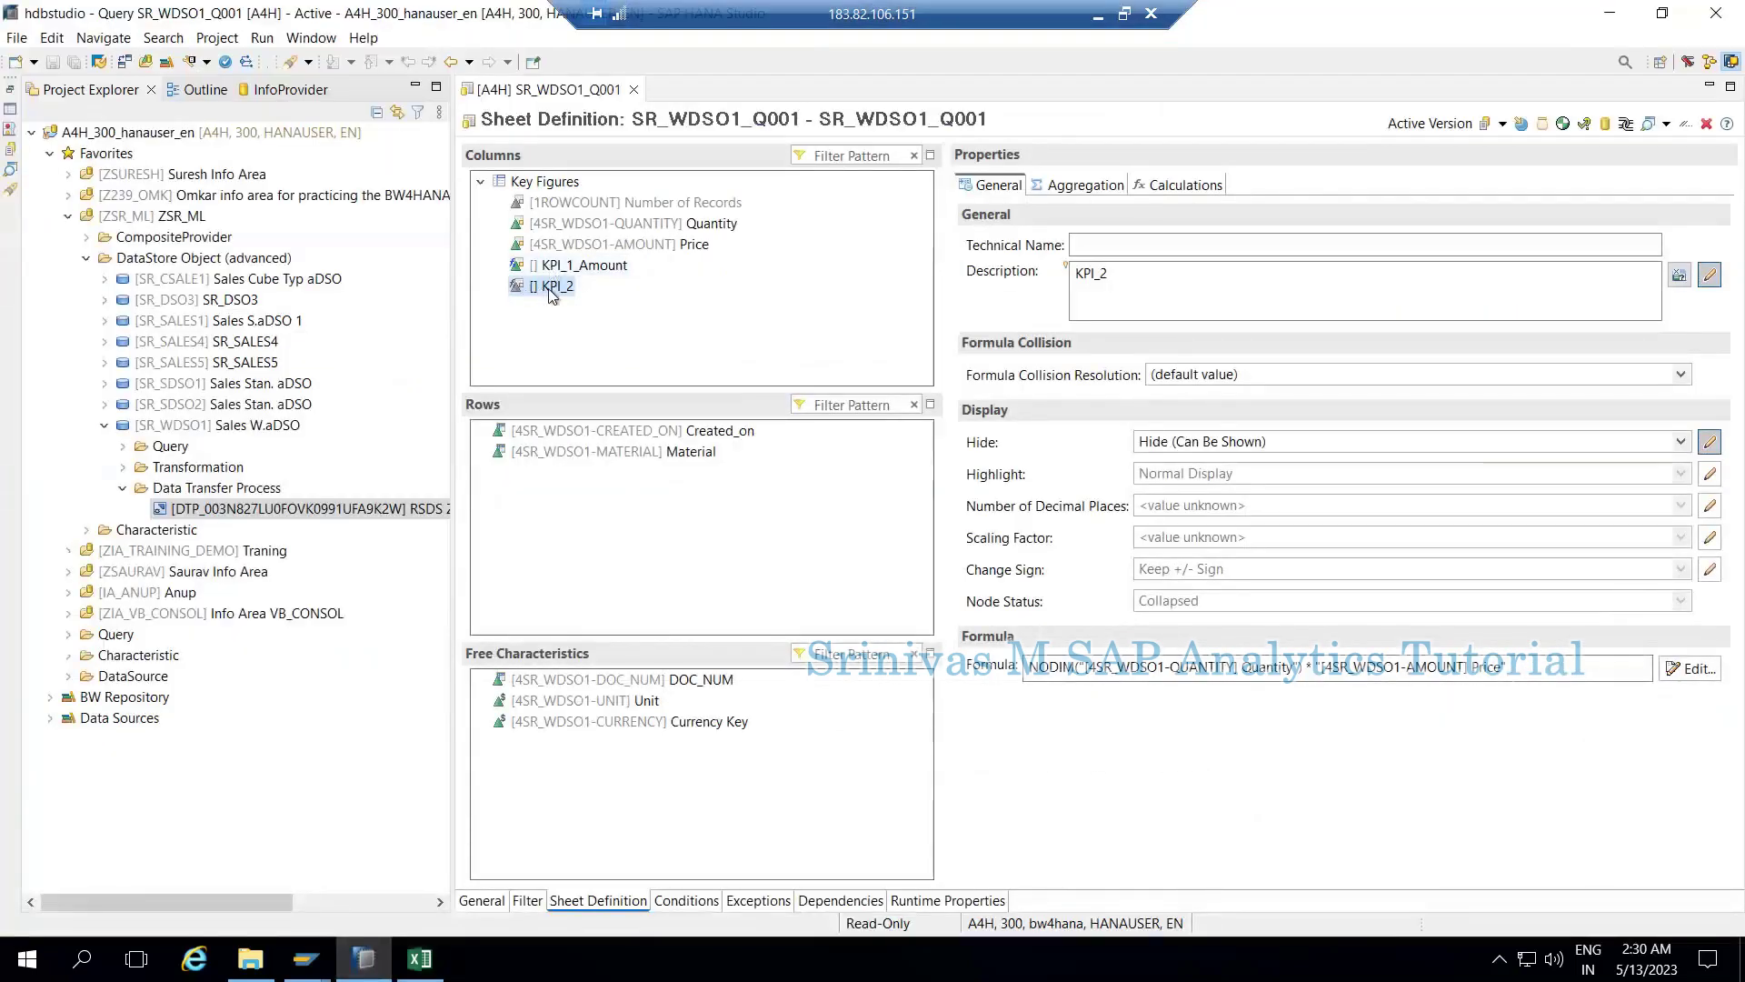
Set KPI_2 to Always Show and keep Summation exception aggregation with reference DOC_NUM.
{"action": "left_click", "coordinate": [1689, 441]}
{"action": "left_click", "coordinate": [1162, 465]}
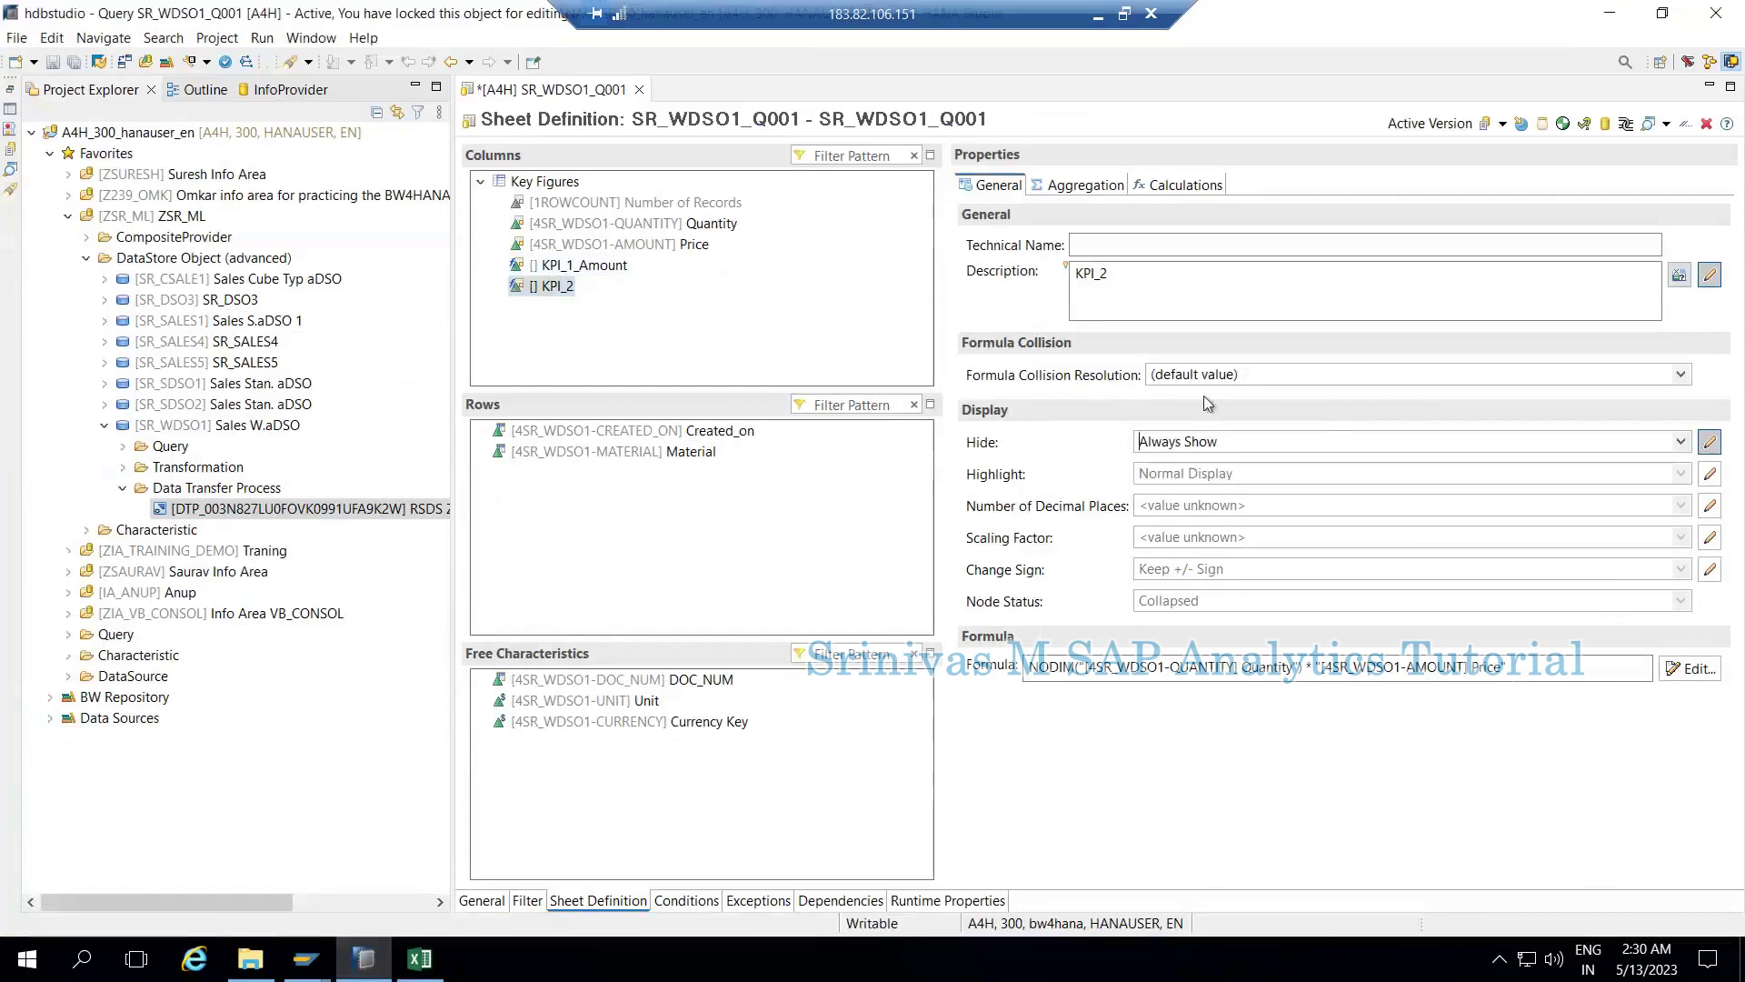
{"action": "left_click", "coordinate": [1064, 189]}
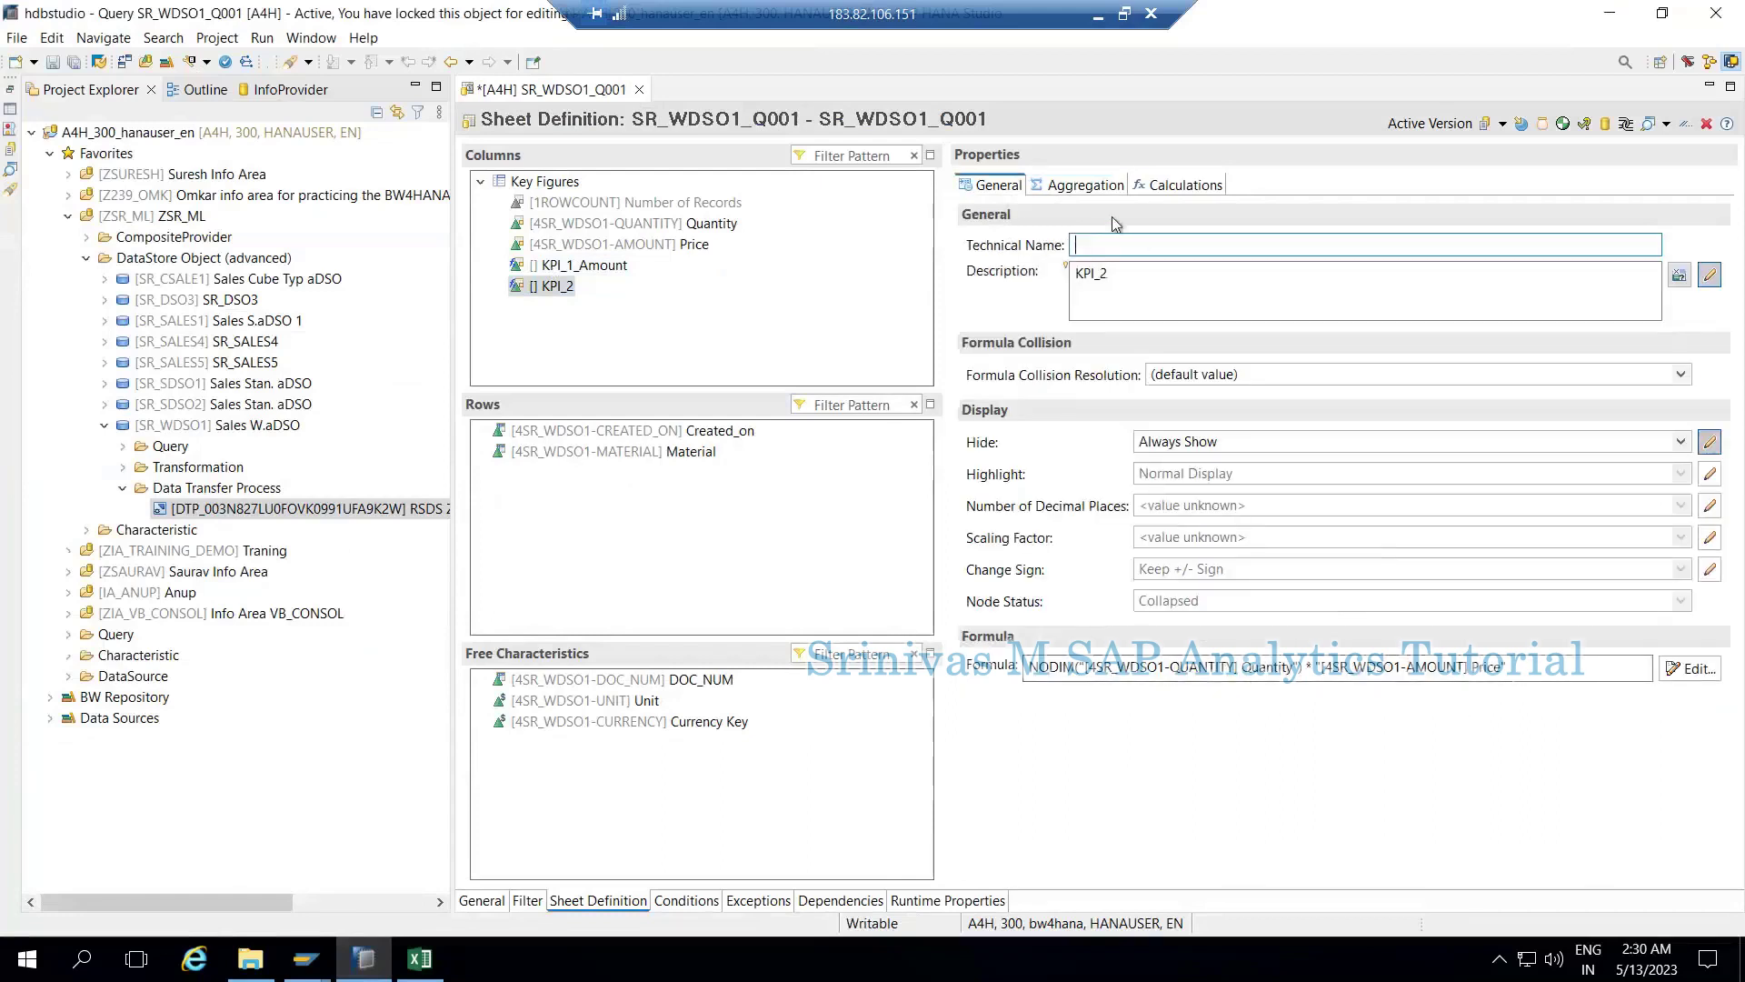
{"action": "left_click", "coordinate": [1079, 191]}
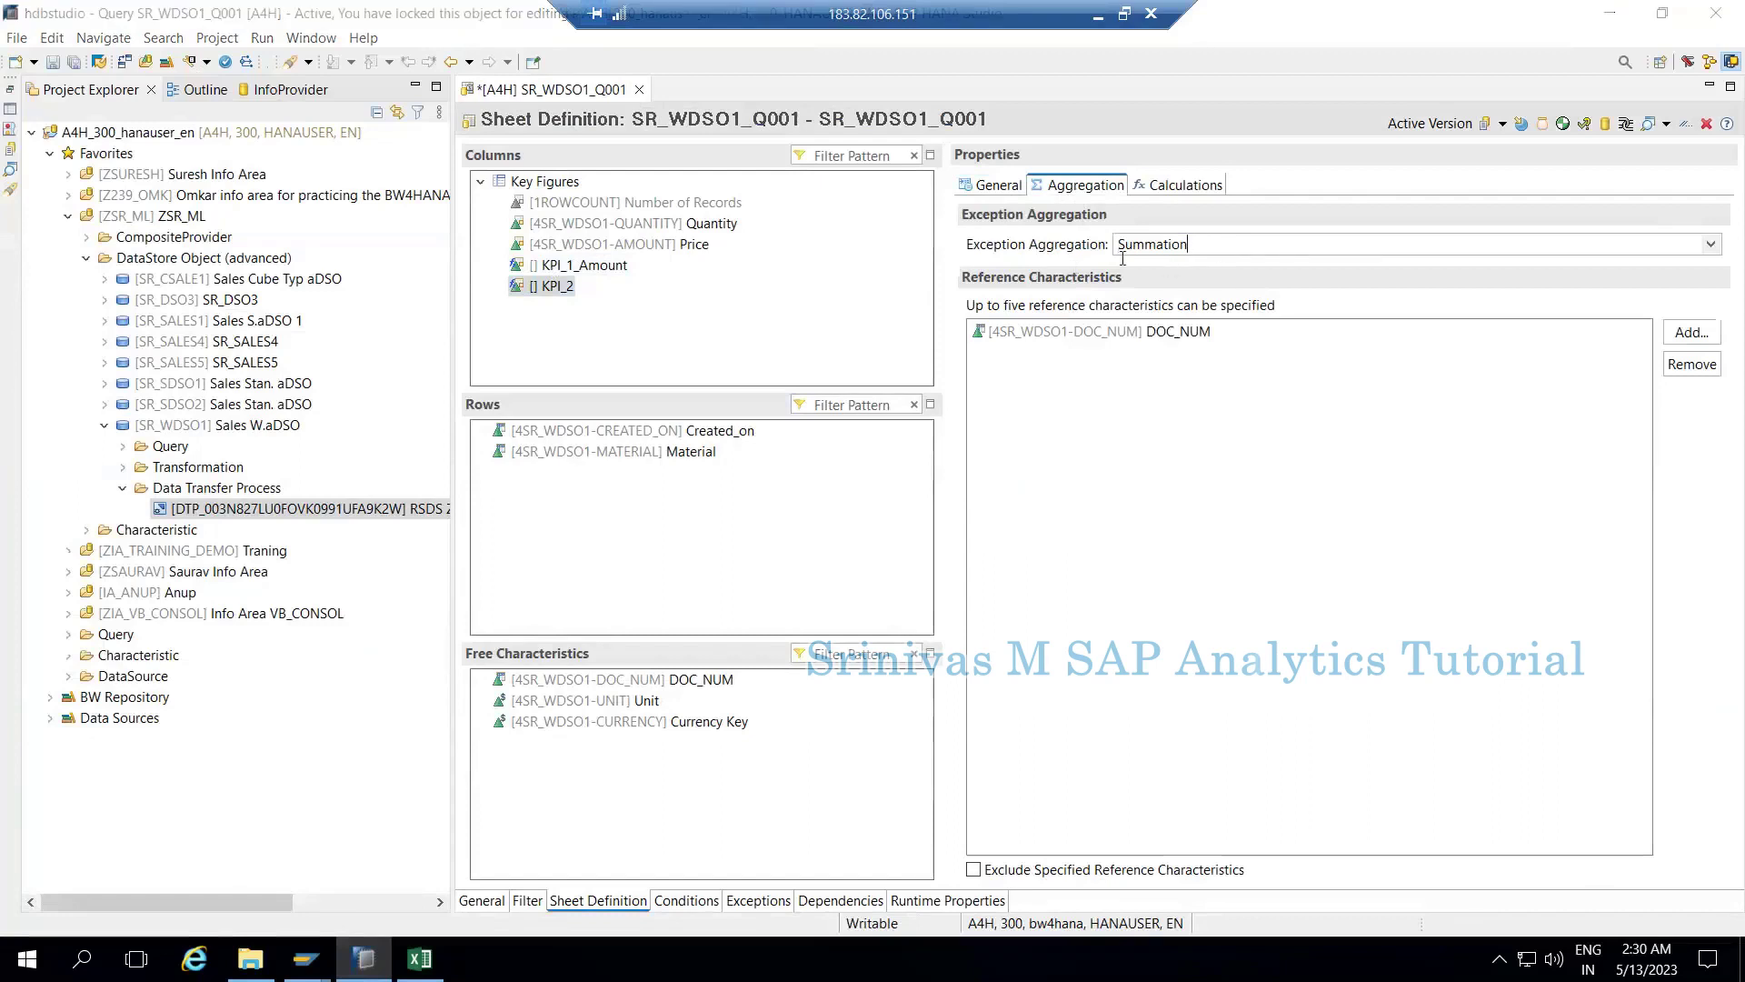
{"action": "left_click", "coordinate": [1220, 245]}
{"action": "scroll", "coordinate": [1212, 327], "scroll_direction": "up", "scroll_amount": 2}
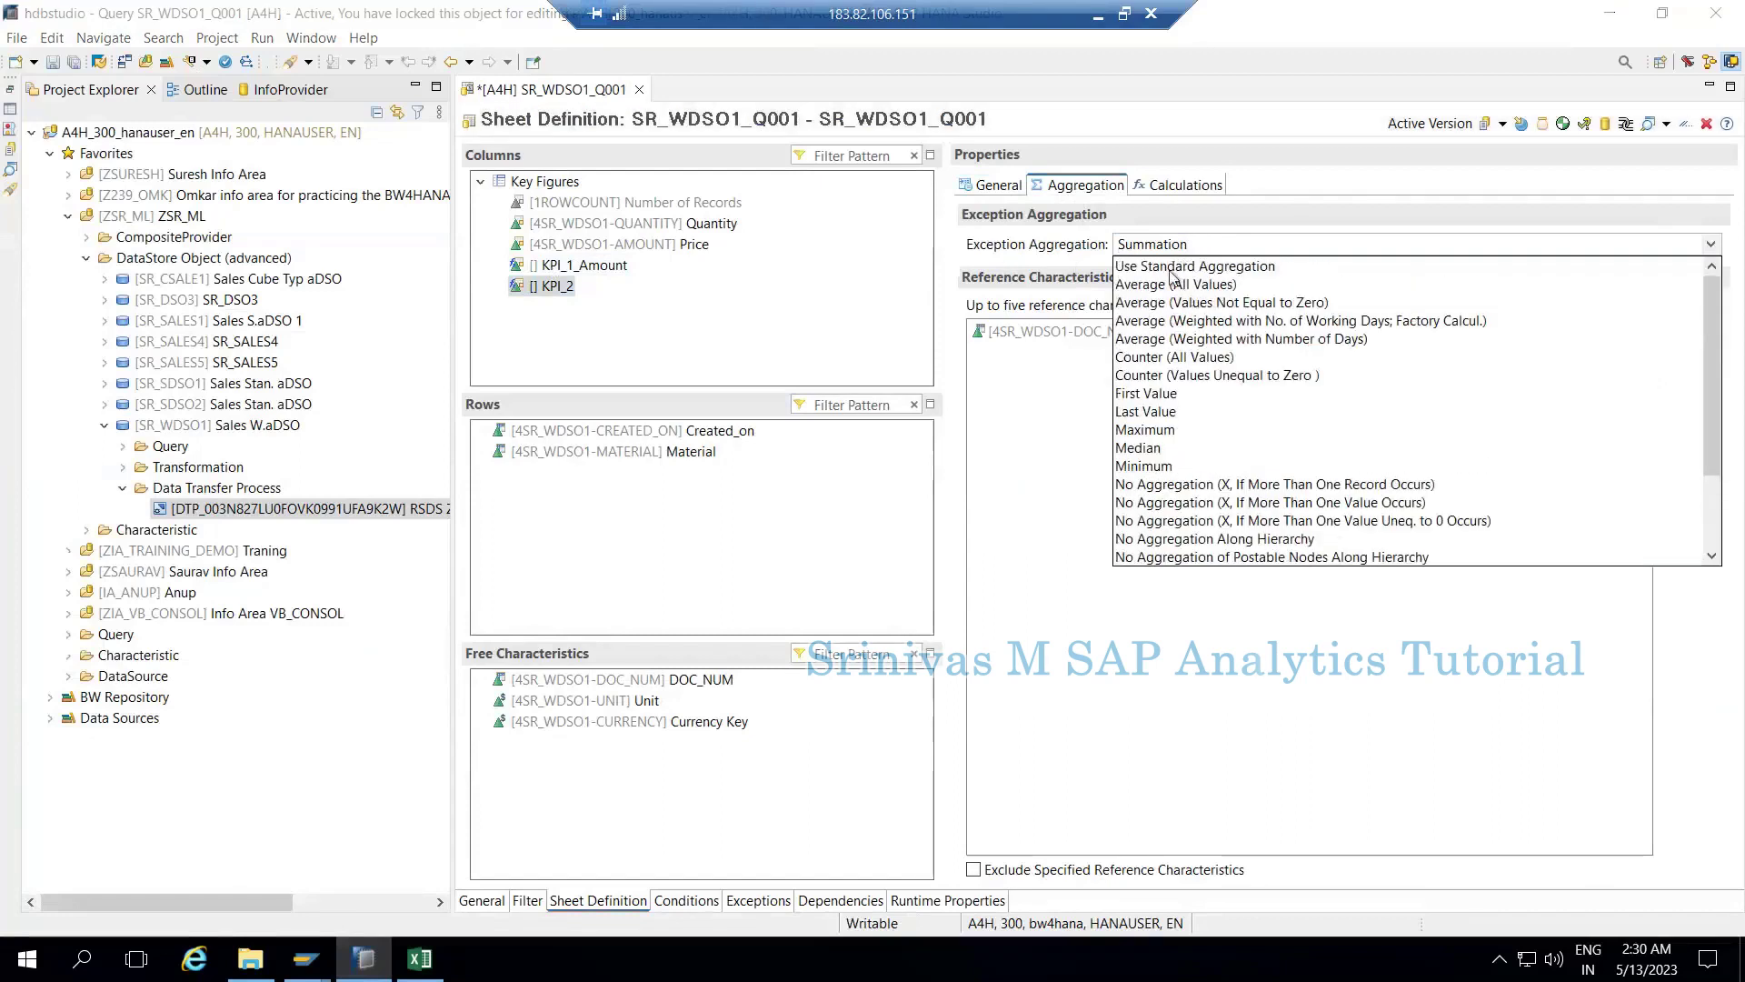
{"action": "scroll", "coordinate": [1190, 481], "scroll_direction": "down", "scroll_amount": 2}
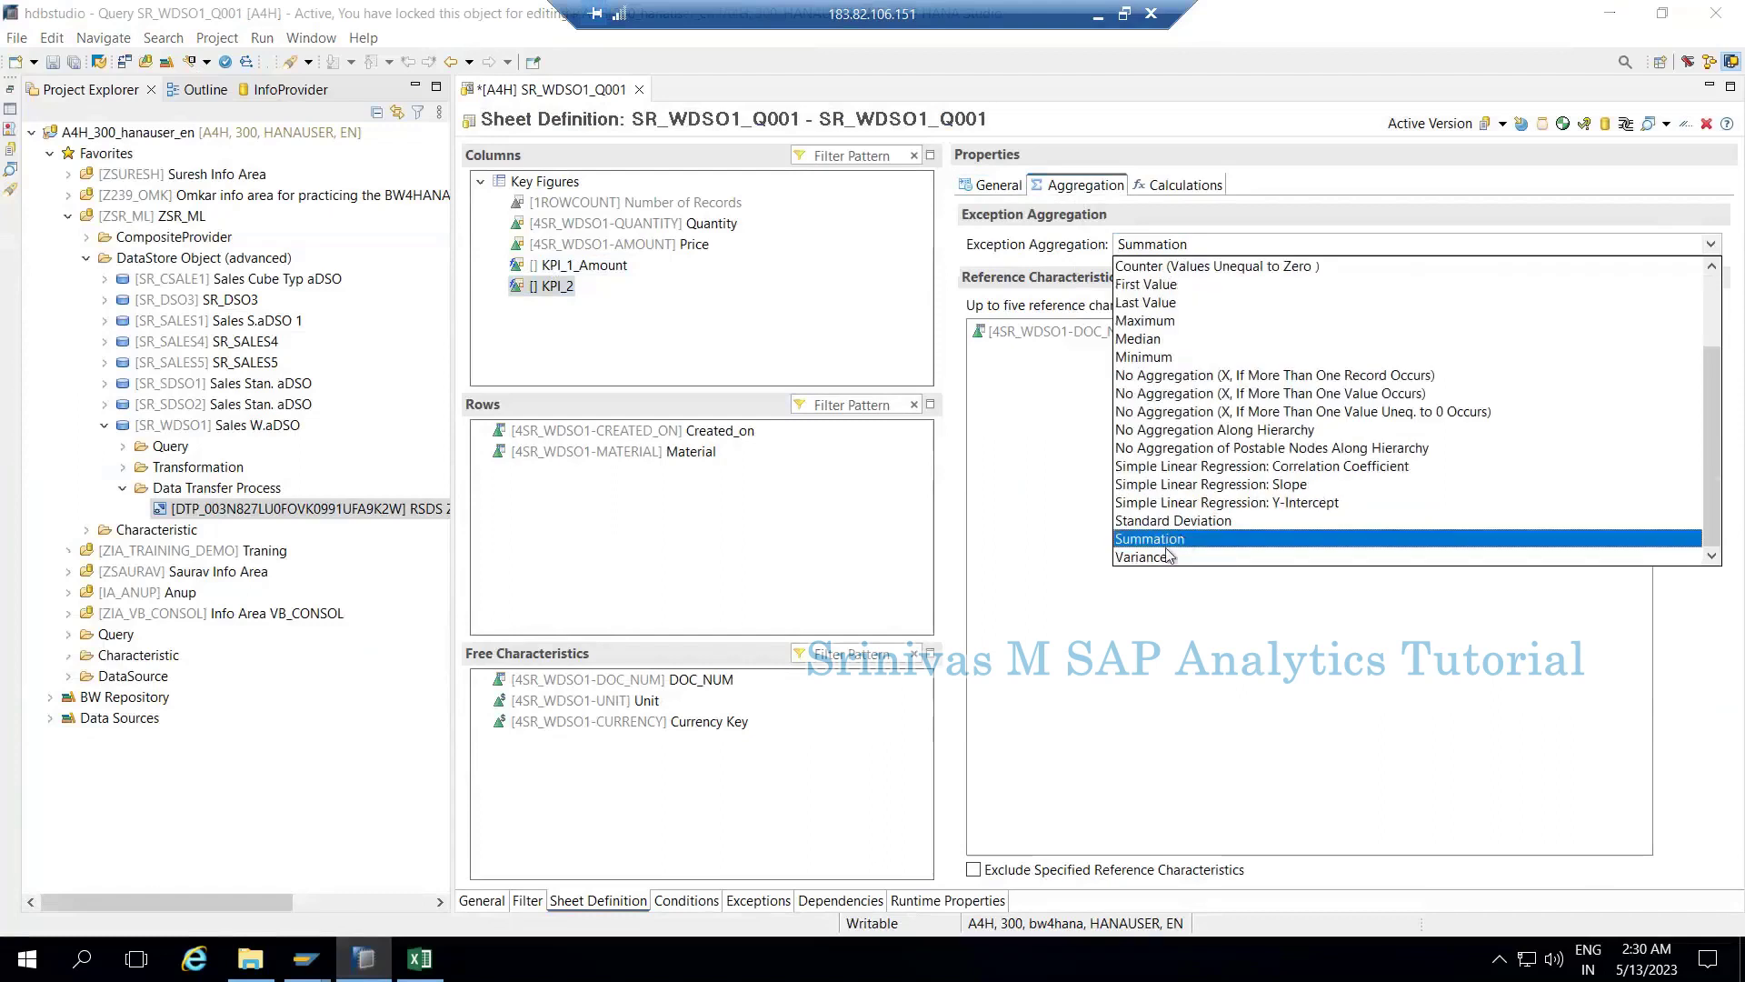
{"action": "left_click", "coordinate": [1166, 540]}
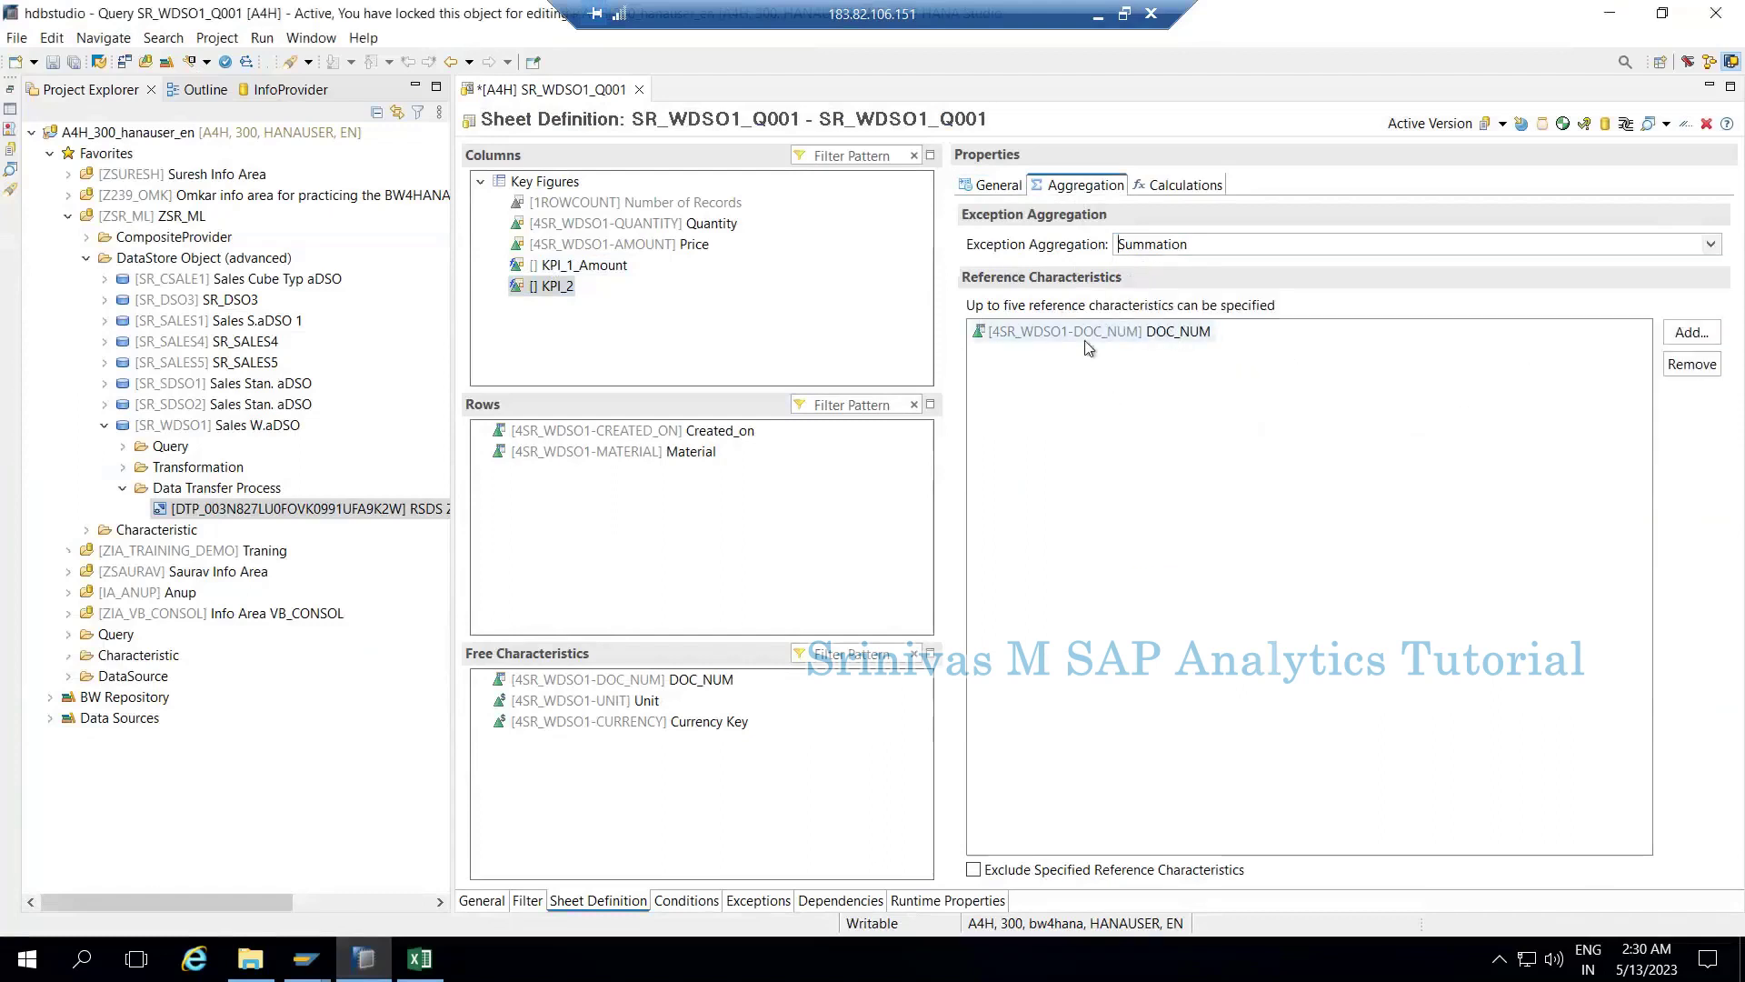
{"action": "left_click", "coordinate": [443, 962]}
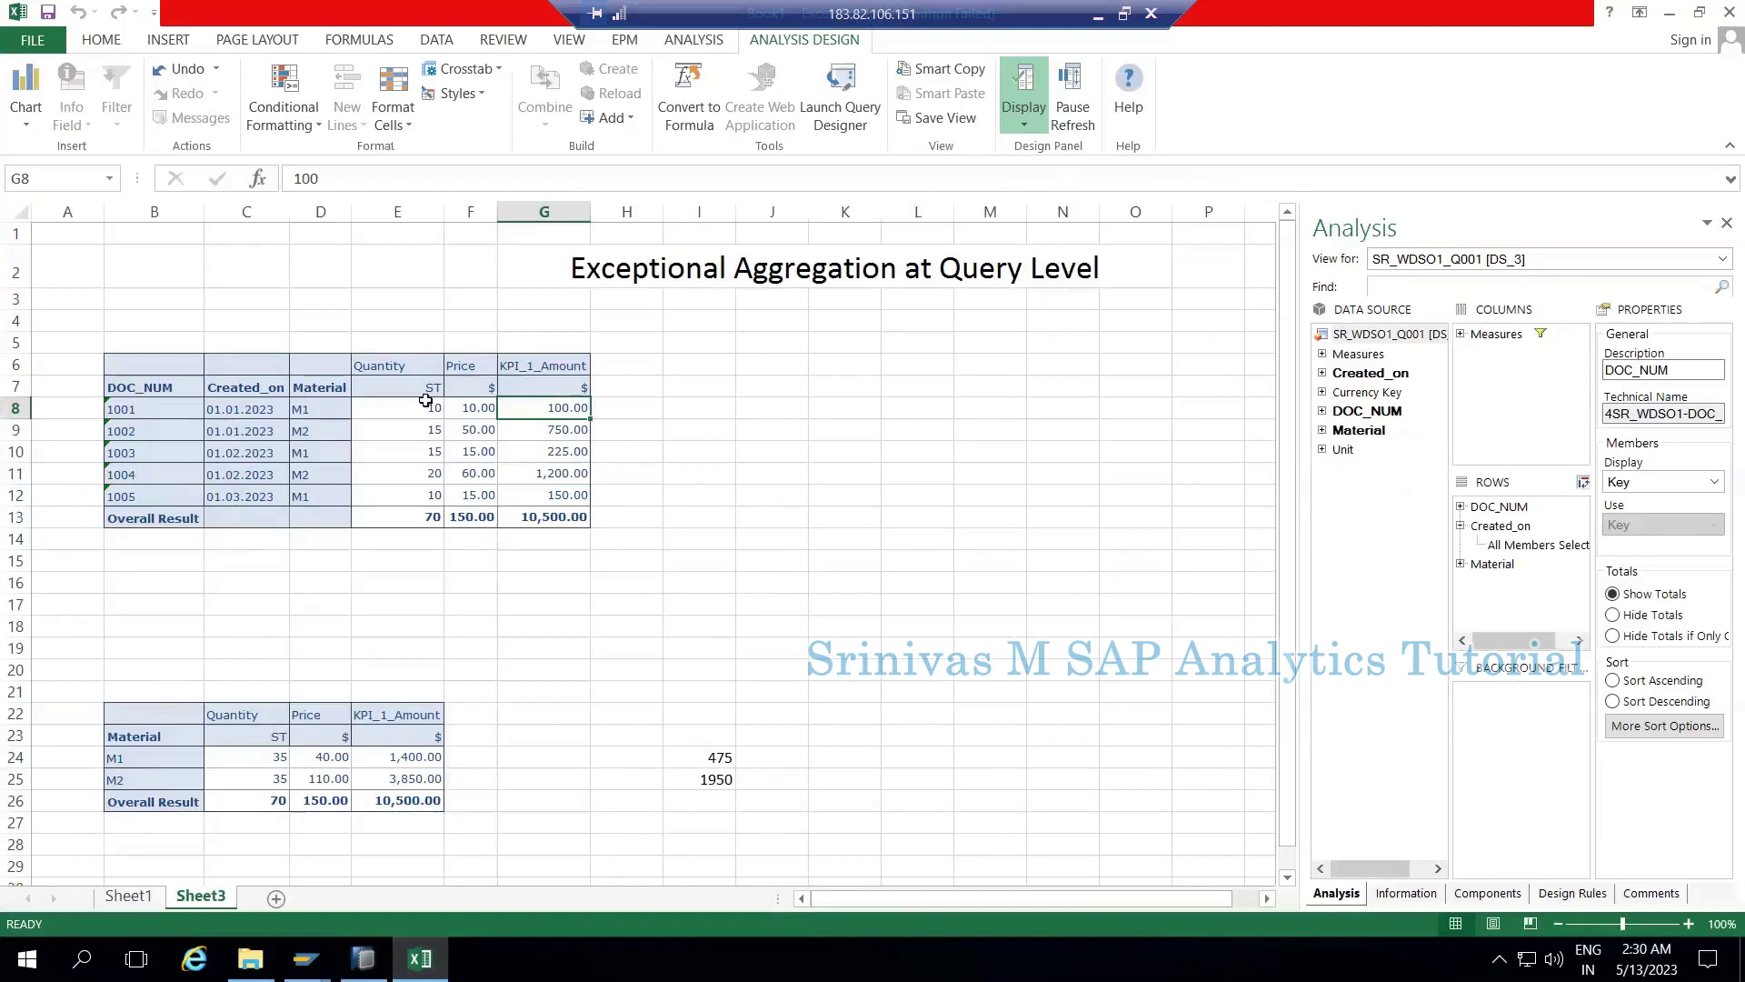
Bring the HANA Studio query SR_WDSO1_Q001 with KPI_2's settings back to the foreground.
{"action": "left_click", "coordinate": [354, 959]}
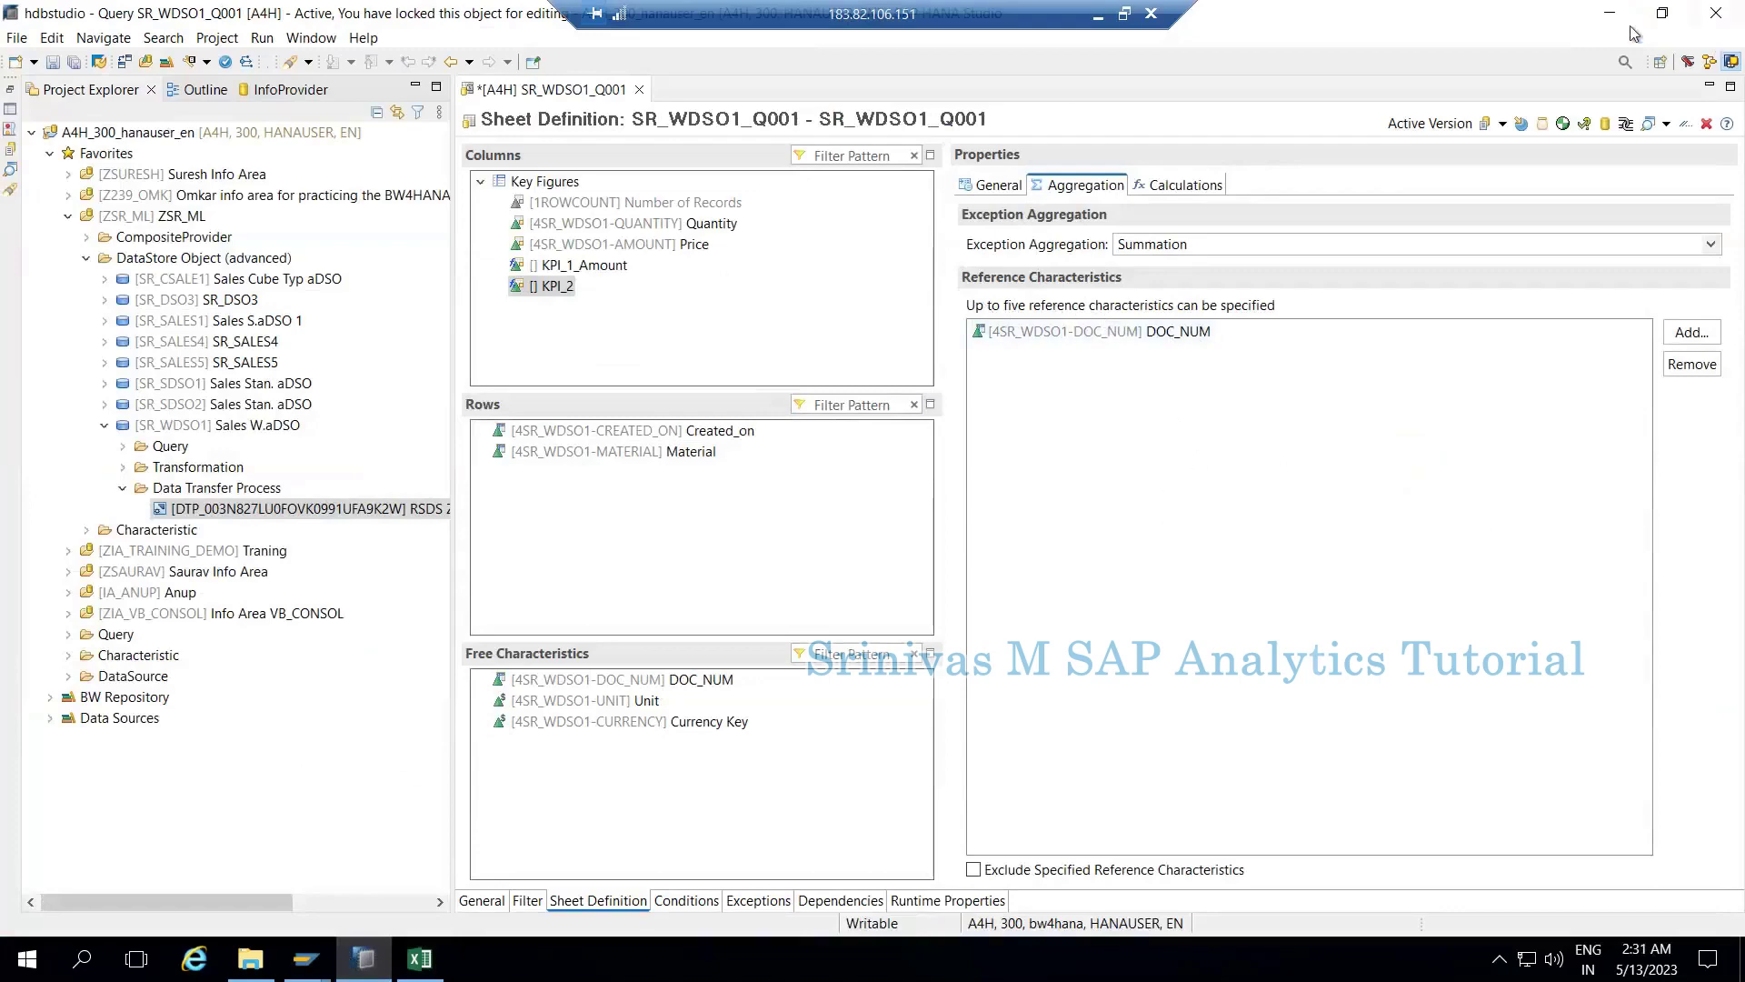
Toggle between the Excel workbook and HANA Studio, then minimise HANA Studio to reveal the crosstabs.
{"action": "key", "text": "alt+Tab"}
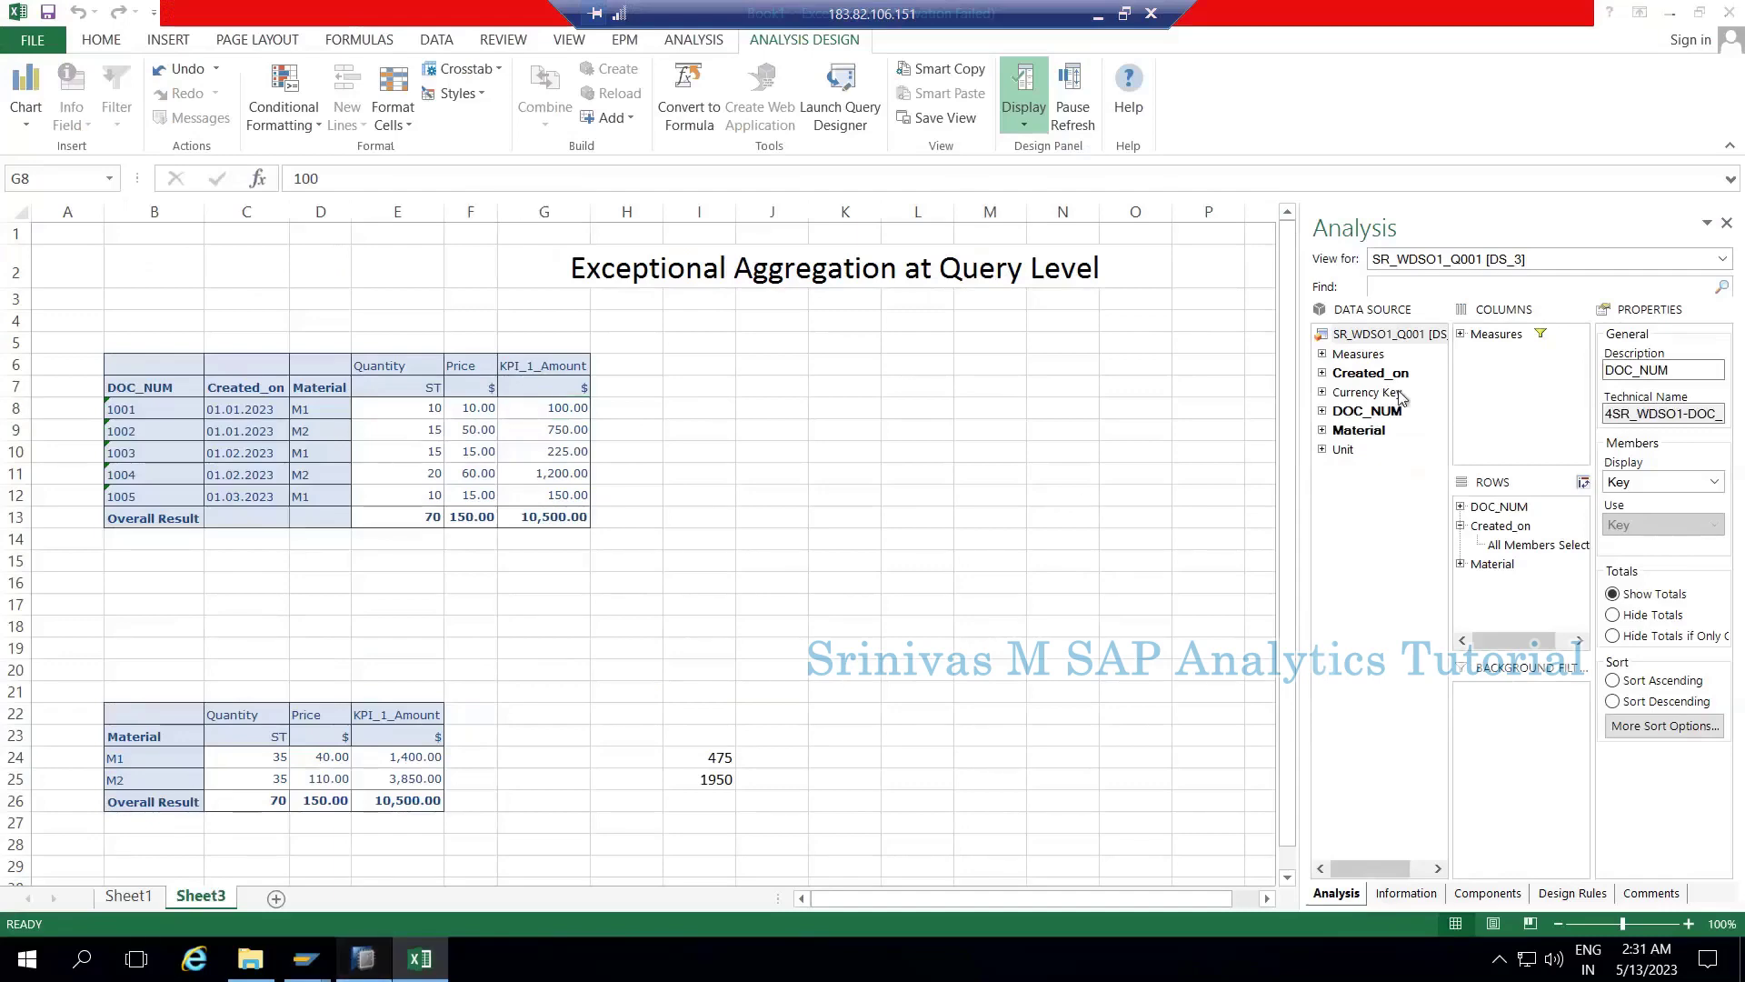
{"action": "key", "text": "alt+Tab"}
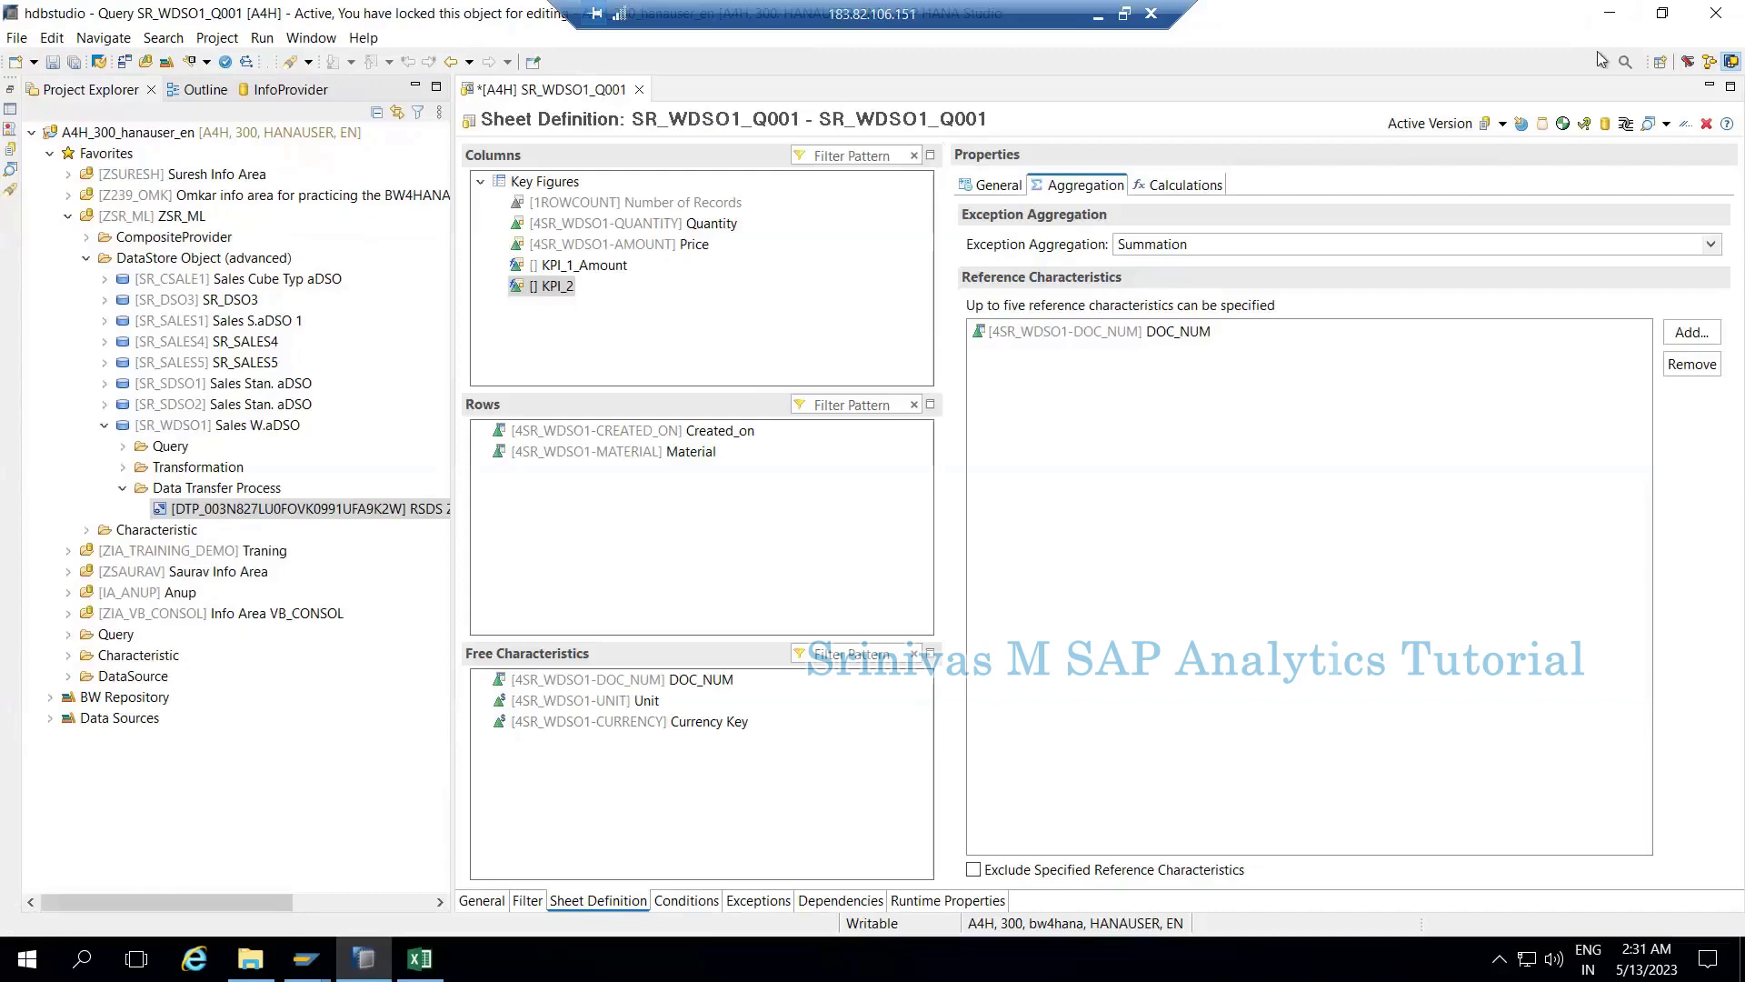
{"action": "left_click", "coordinate": [1611, 22]}
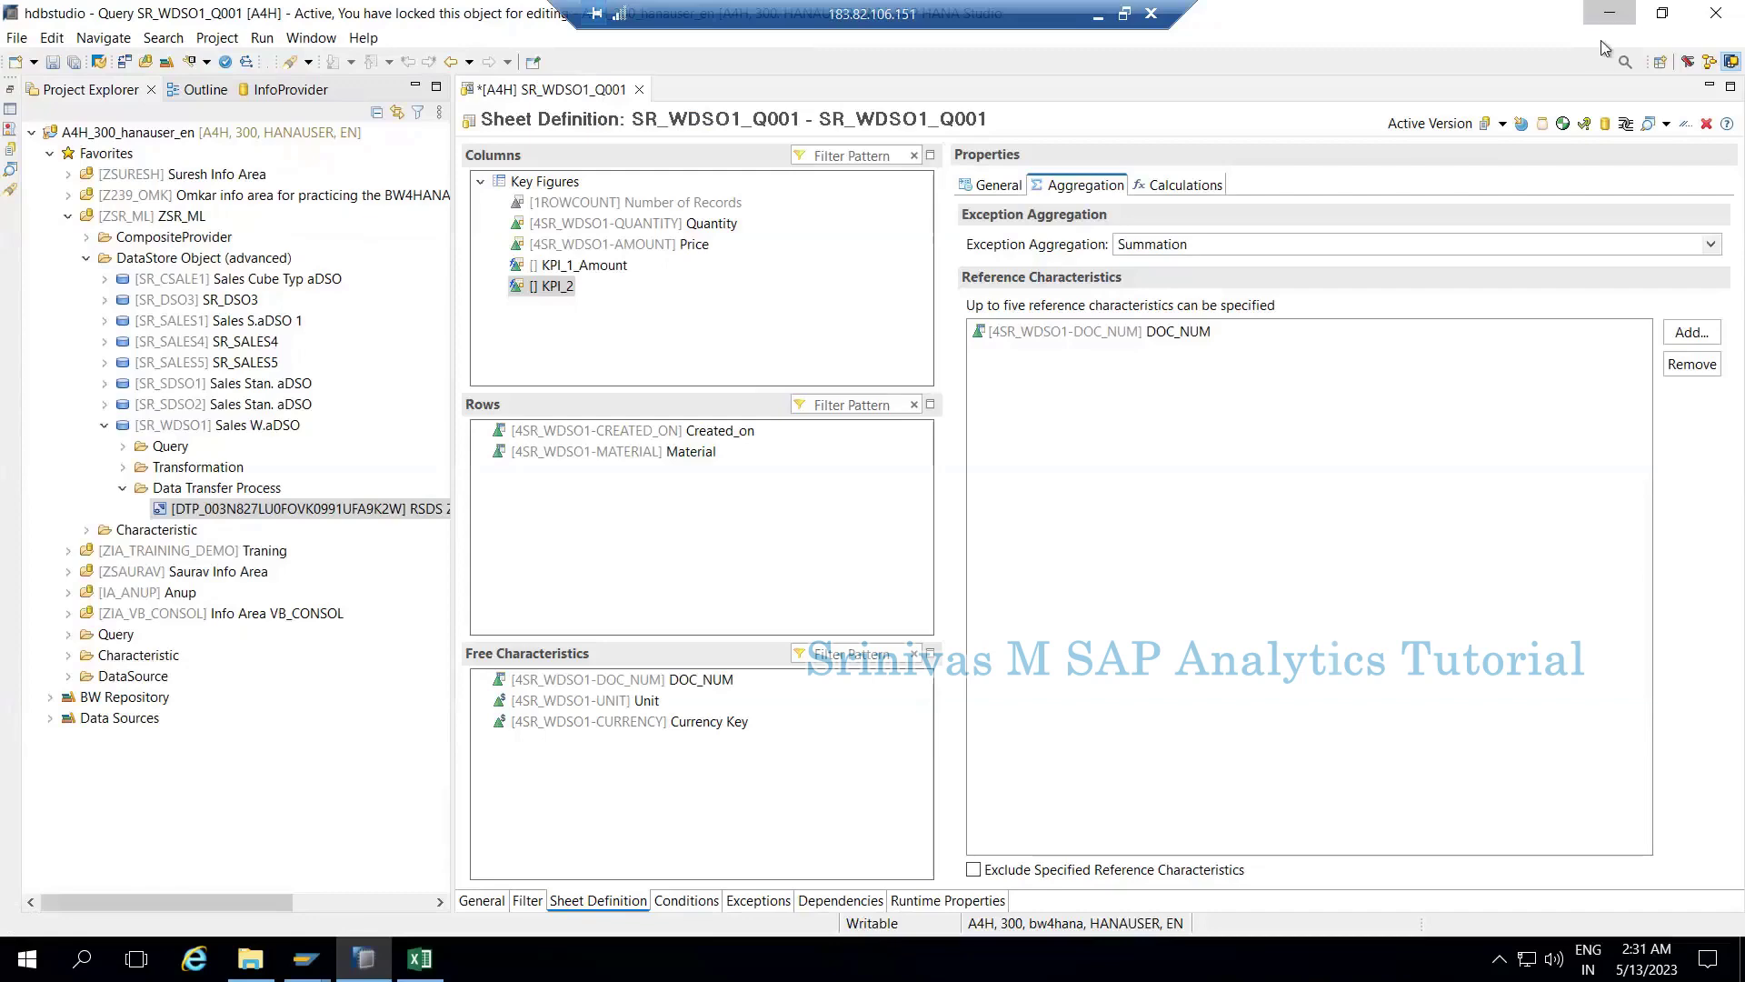